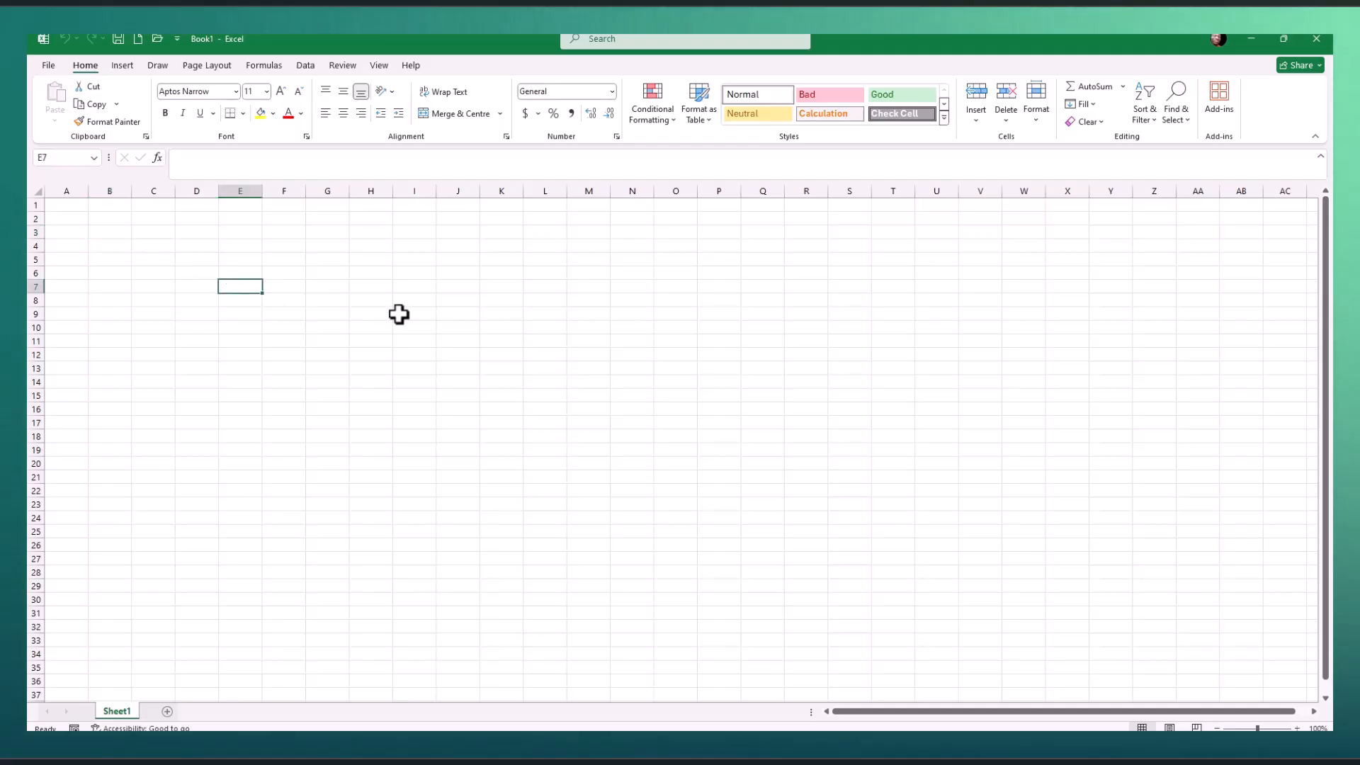
Select various individual cells across the blank worksheet, including N16, L21 and O10, finishing on O16
left_click_drag(459, 315, 501, 326)
left_click_drag(840, 342, 838, 464)
left_click(711, 464)
left_click(632, 409)
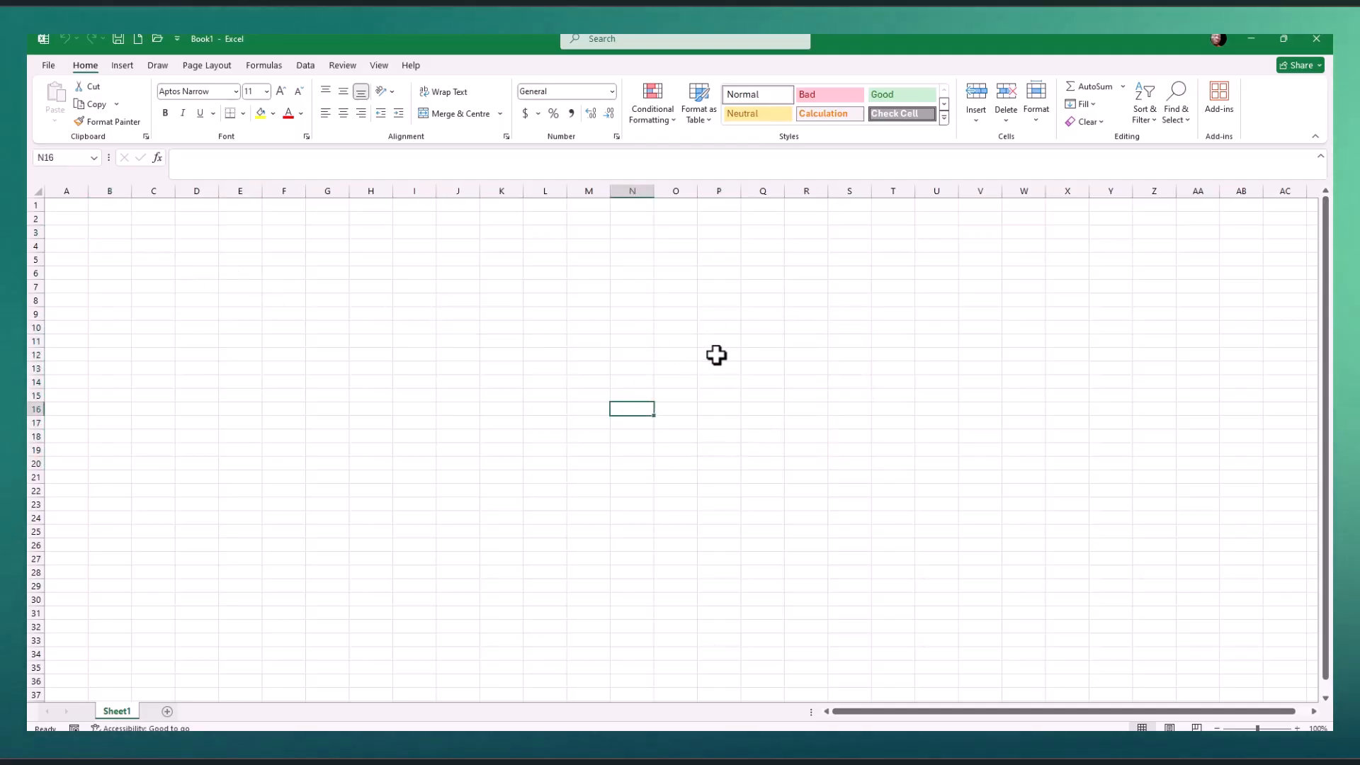
left_click(806, 342)
left_click(844, 422)
left_click(527, 474)
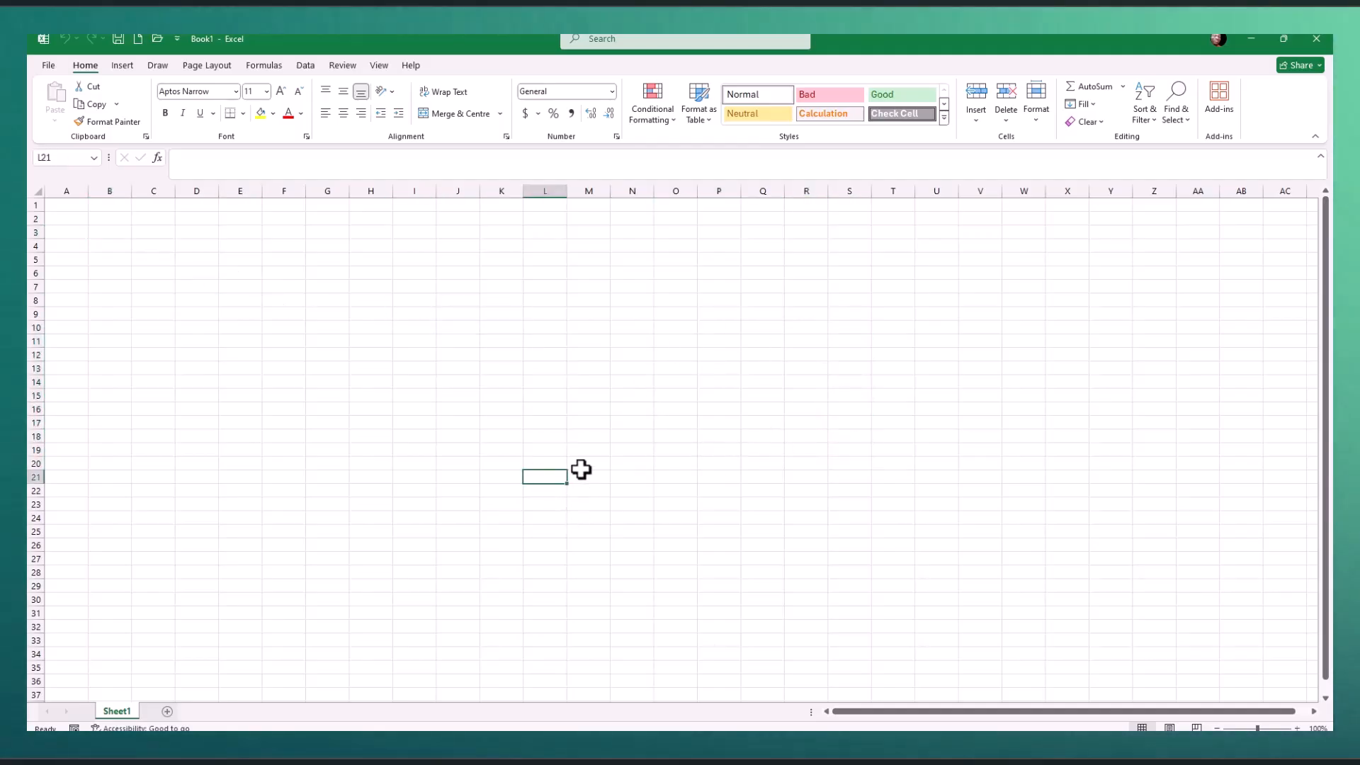
left_click(689, 328)
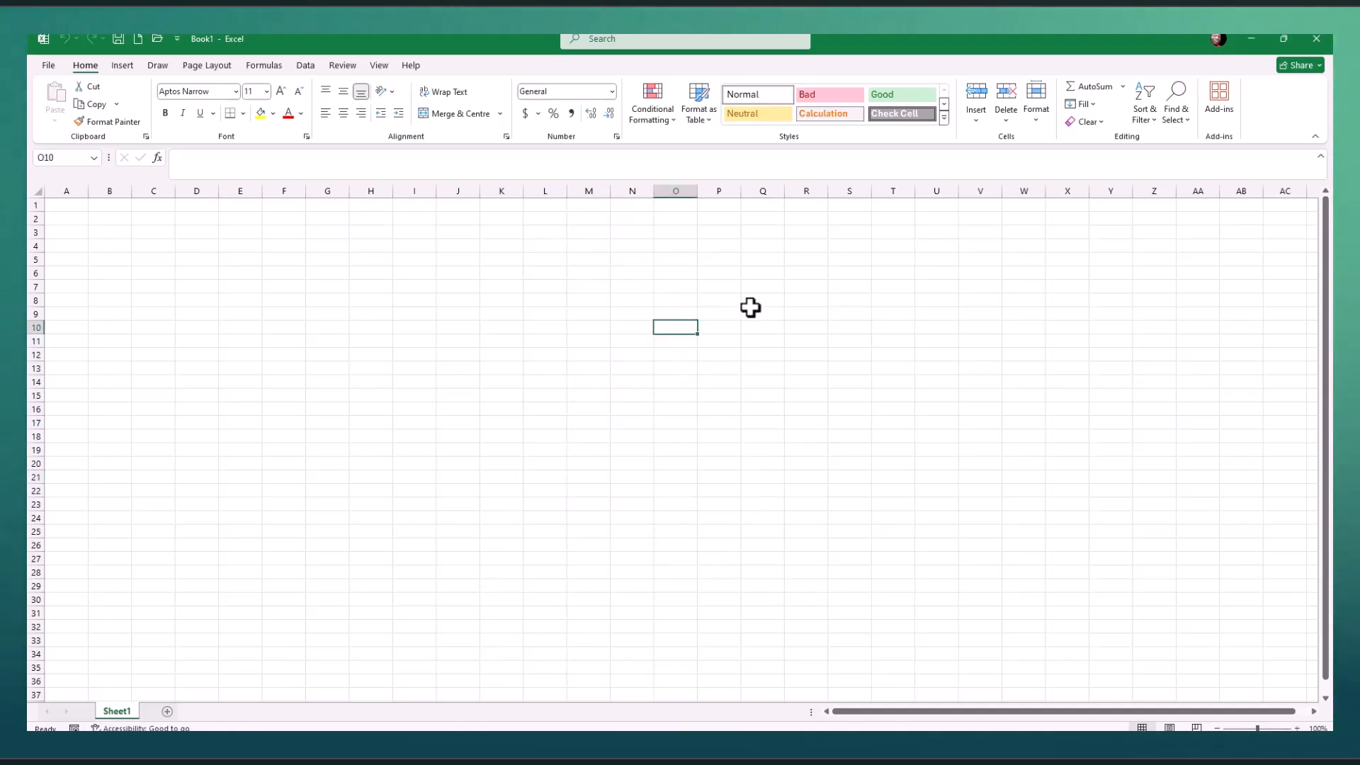
left_click(683, 407)
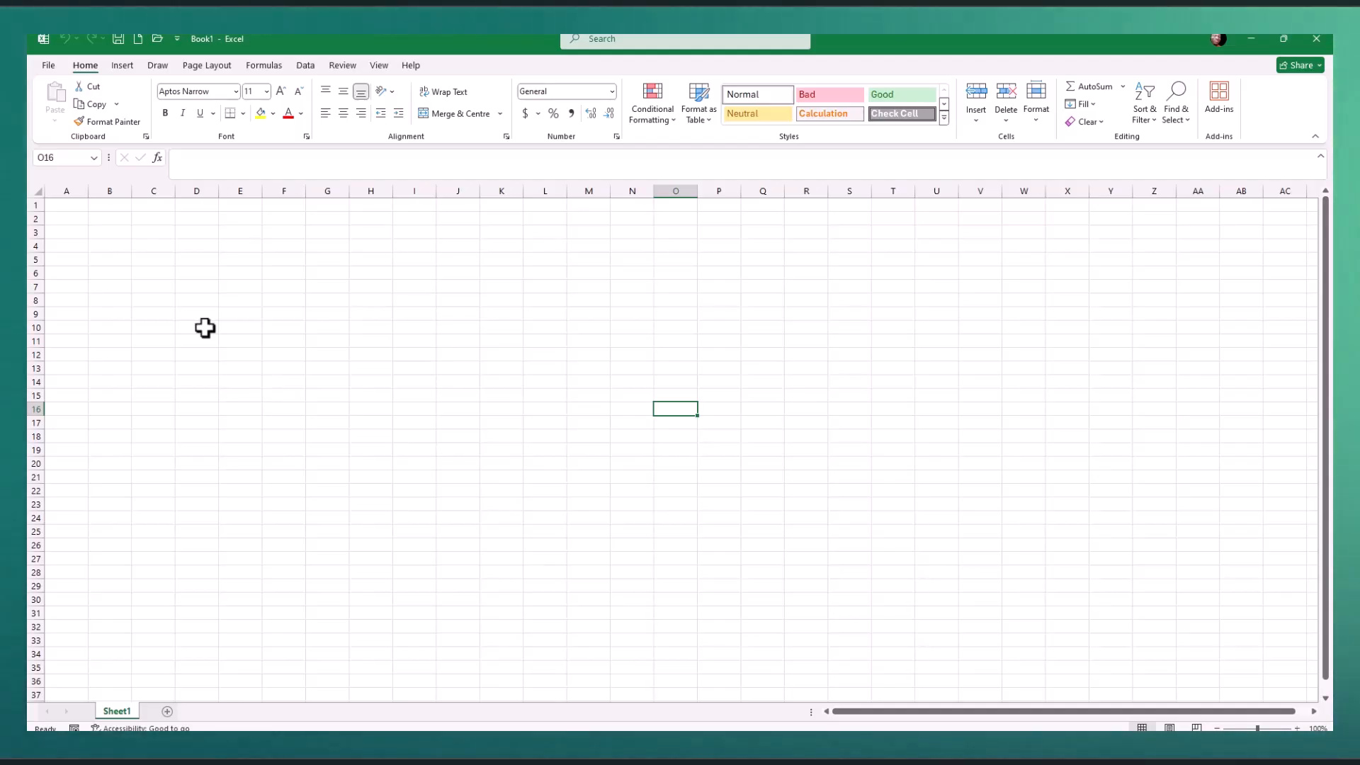
Select the entire columns A through L of the blank worksheet one after another
left_click(68, 185)
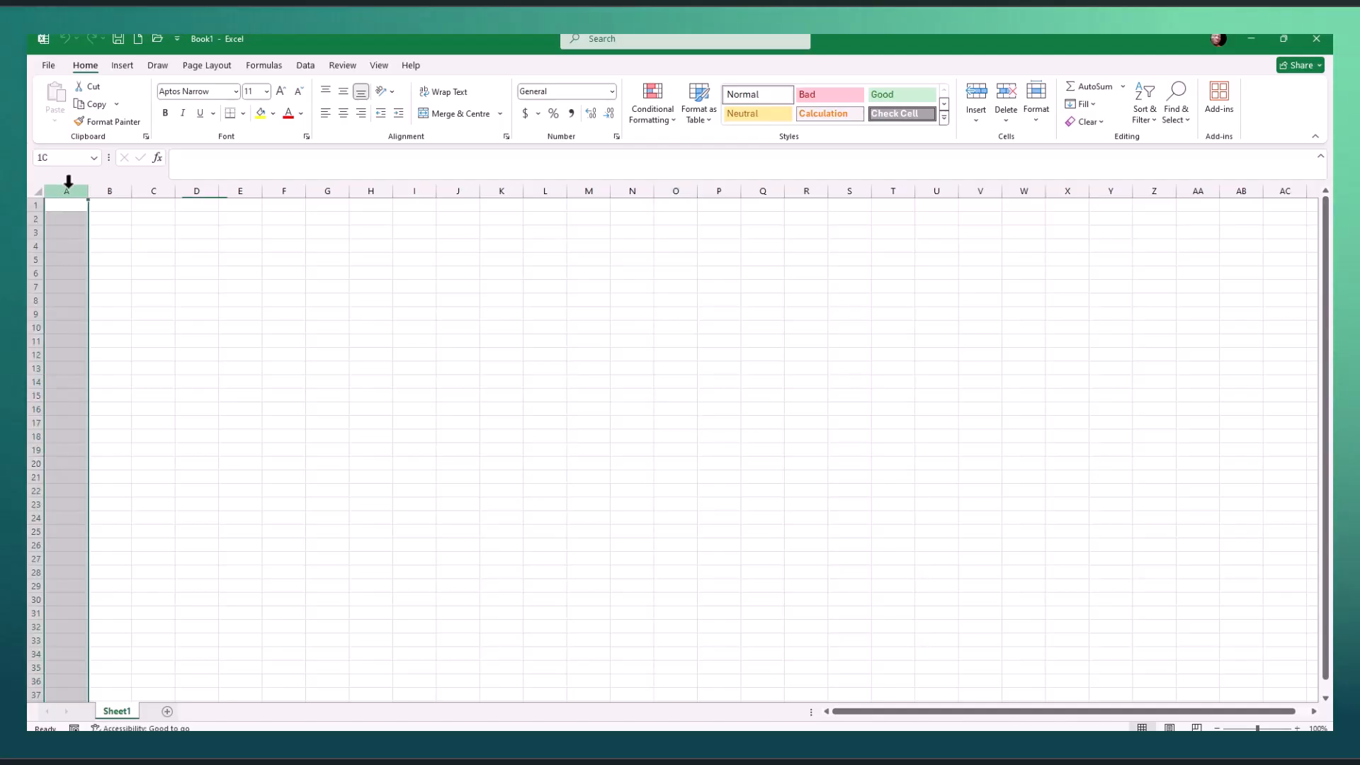
left_click(126, 185)
left_click(149, 182)
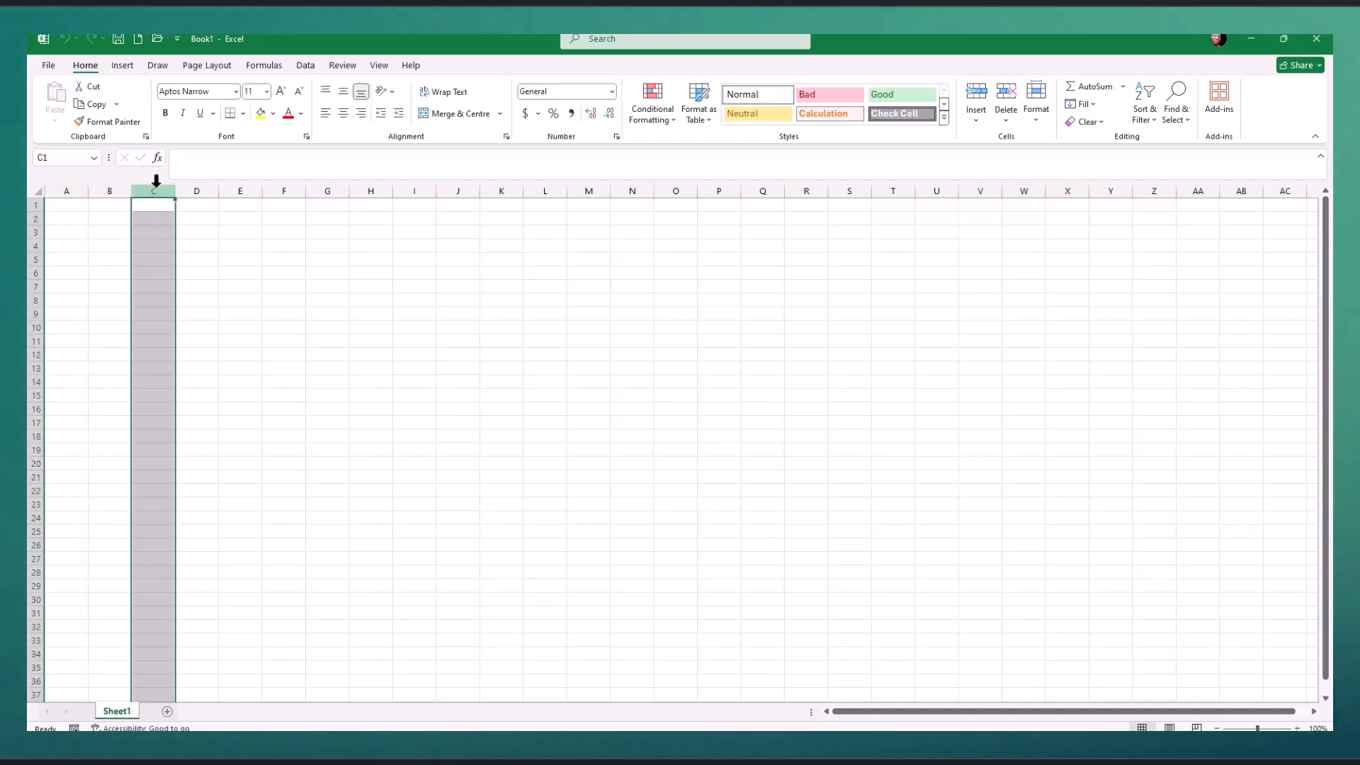
left_click(192, 182)
left_click(231, 182)
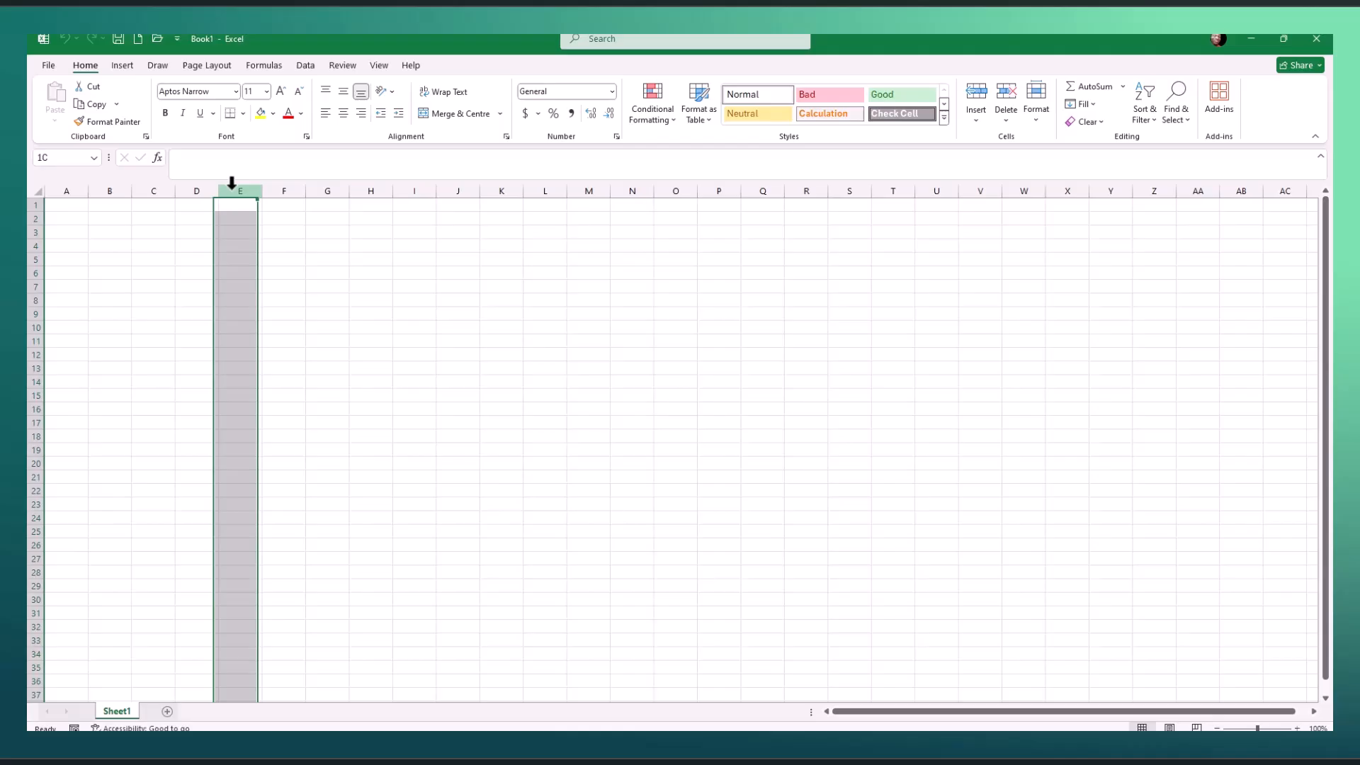
left_click(292, 182)
left_click(320, 182)
left_click(370, 182)
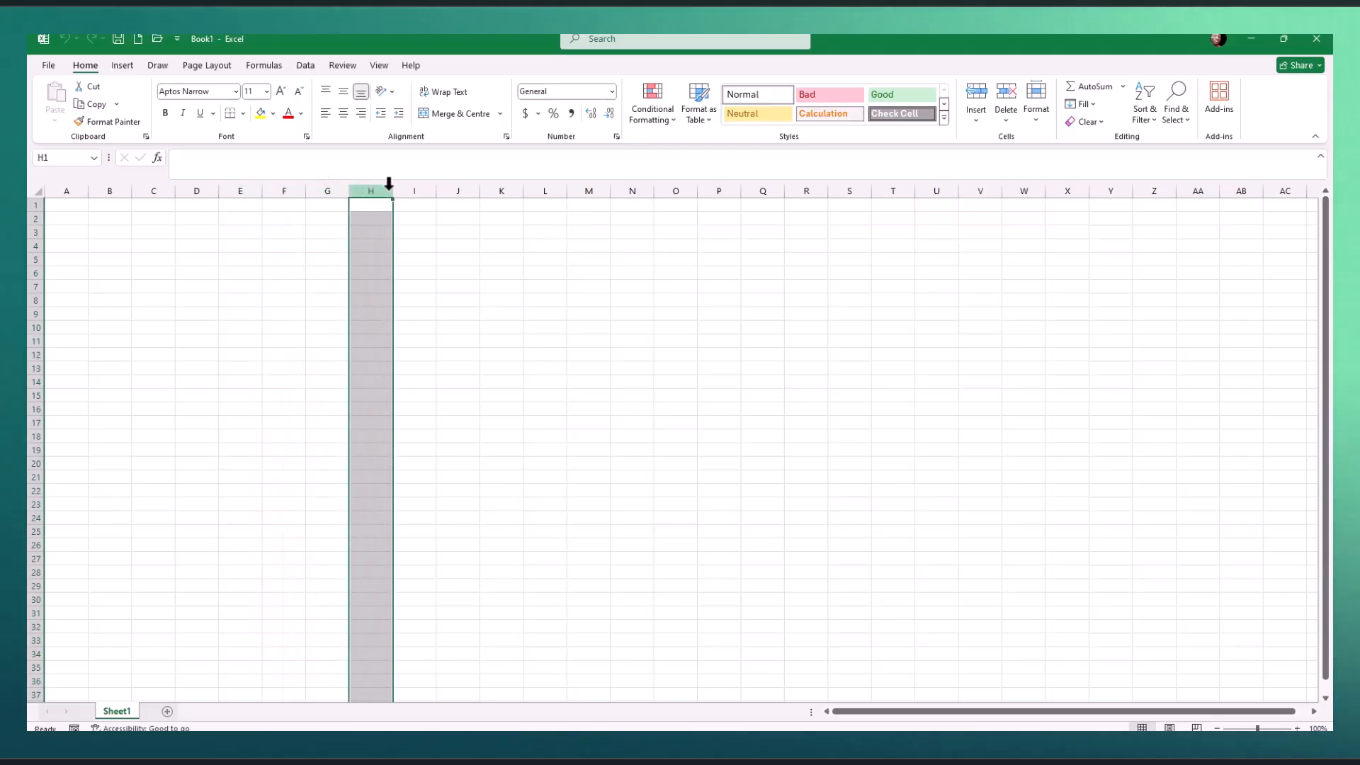
left_click(413, 182)
left_click(459, 183)
left_click(503, 184)
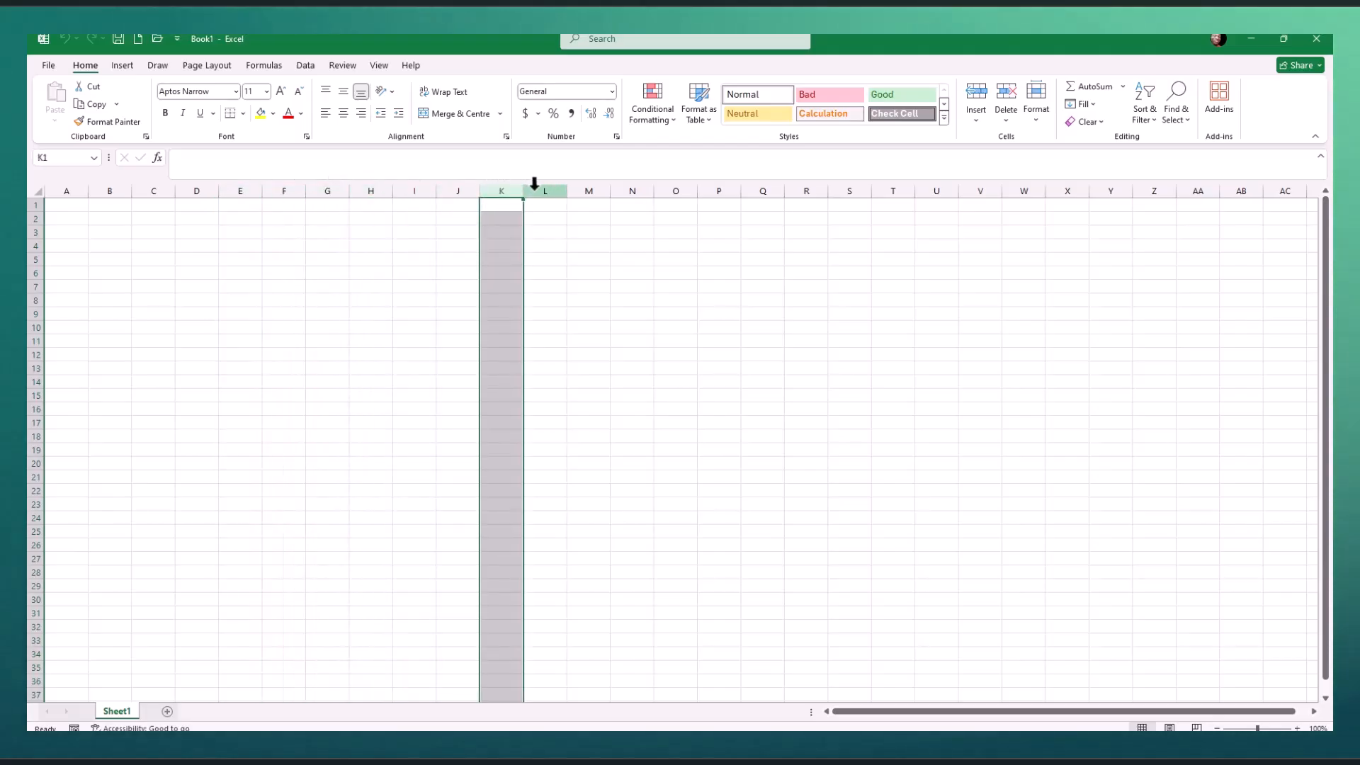
left_click(536, 183)
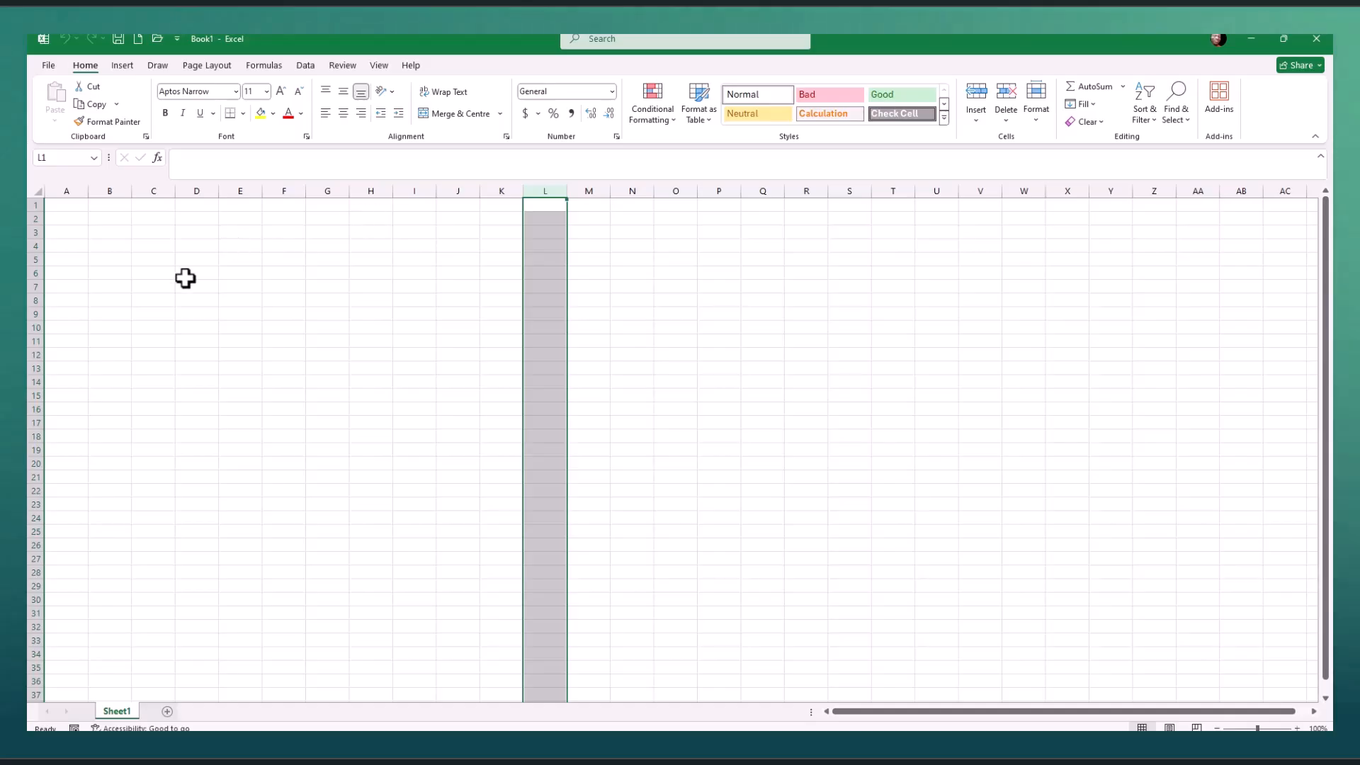
Select the entire rows 1 through 4 one after another
left_click(31, 203)
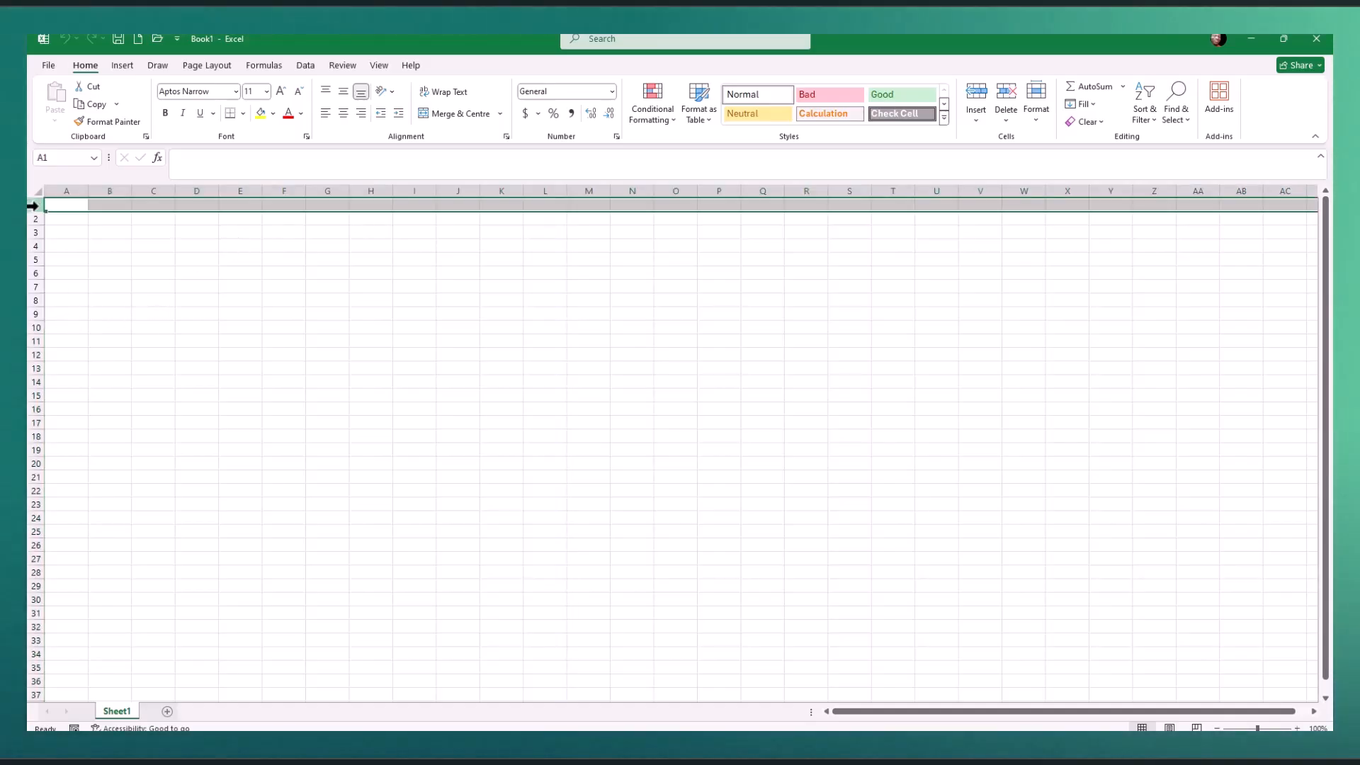
left_click(31, 219)
left_click(32, 232)
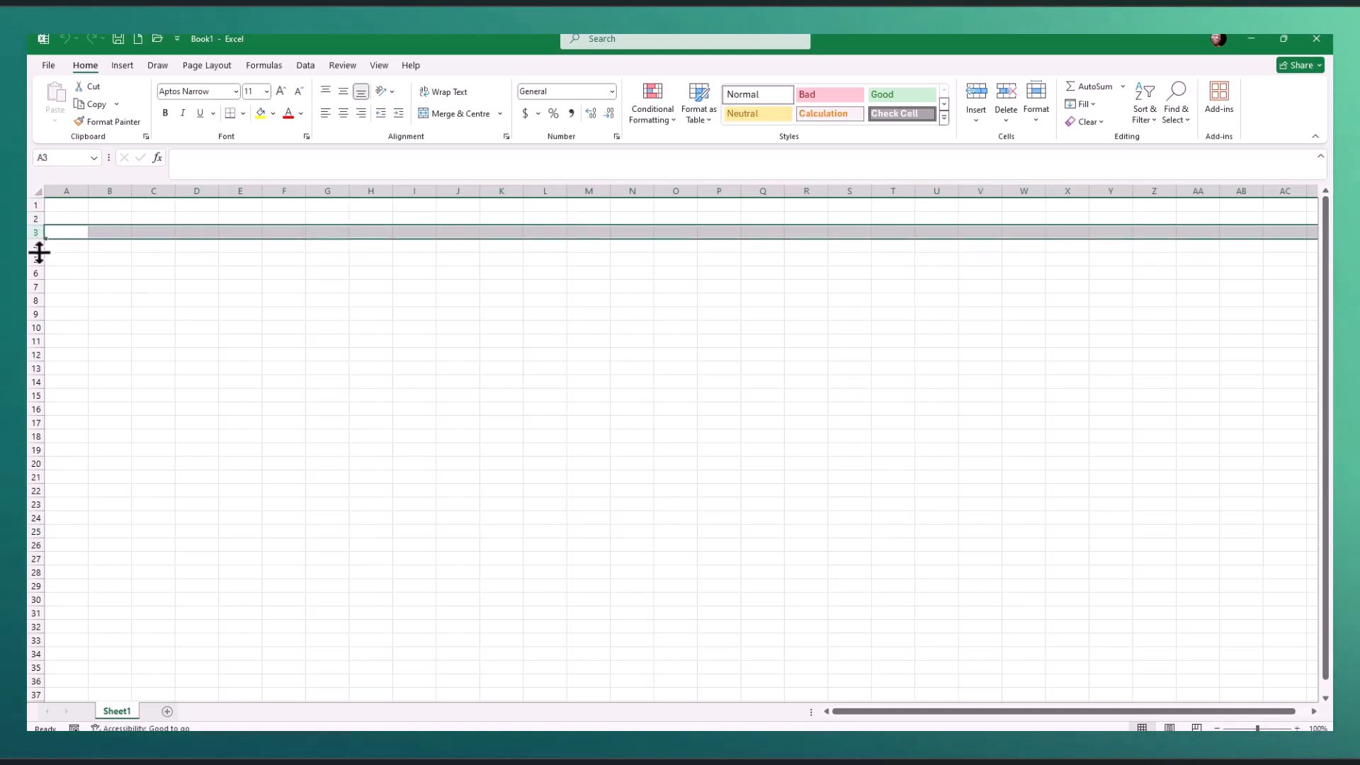
left_click(32, 246)
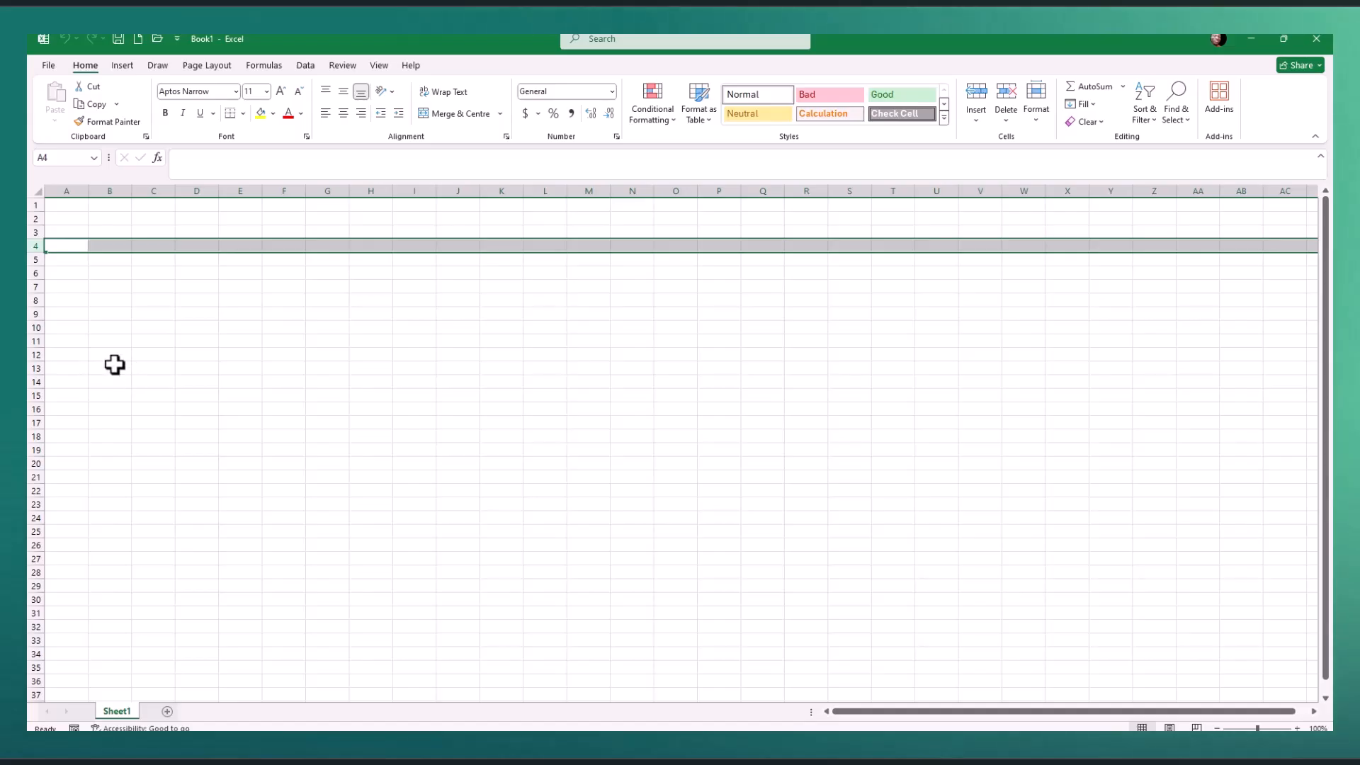
Select cells B1, B2, E6, F6 and E2 in turn and check their cell addresses
left_click(109, 206)
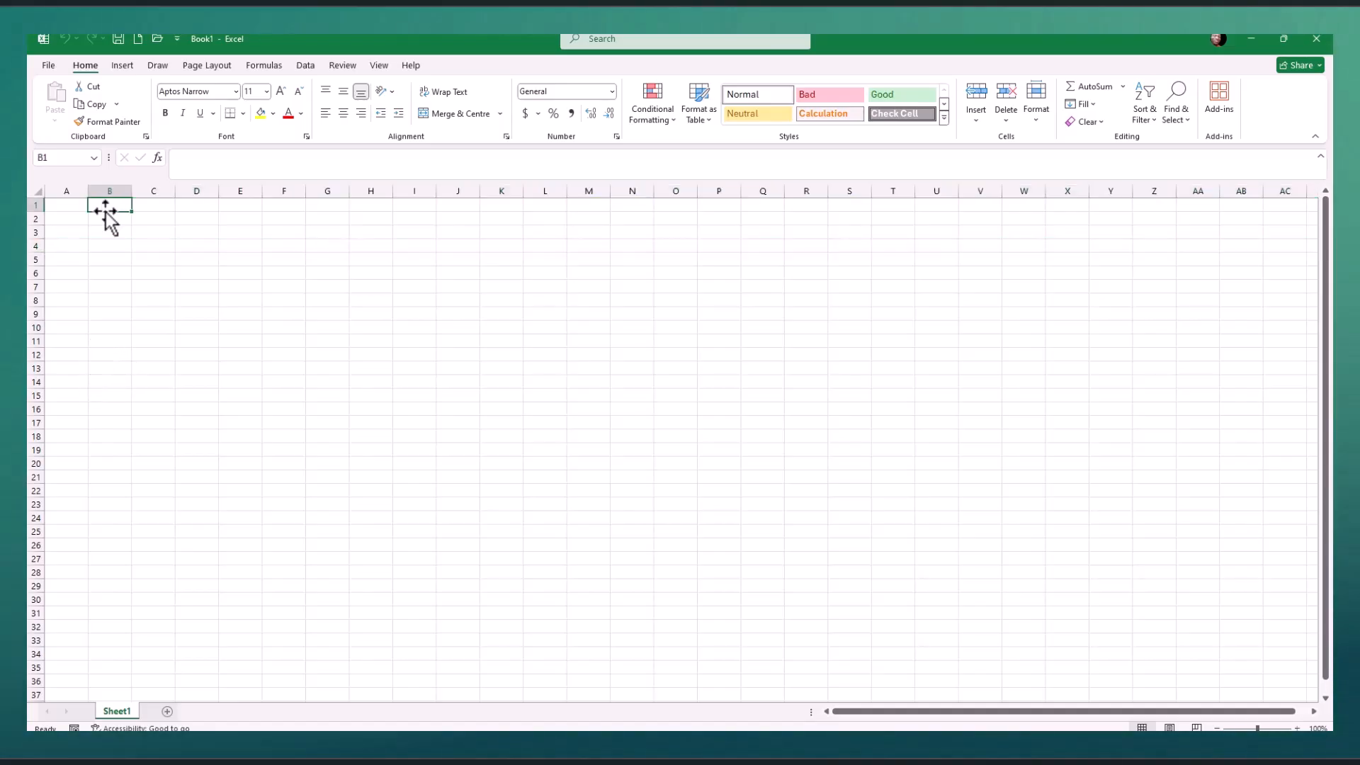
left_click(108, 222)
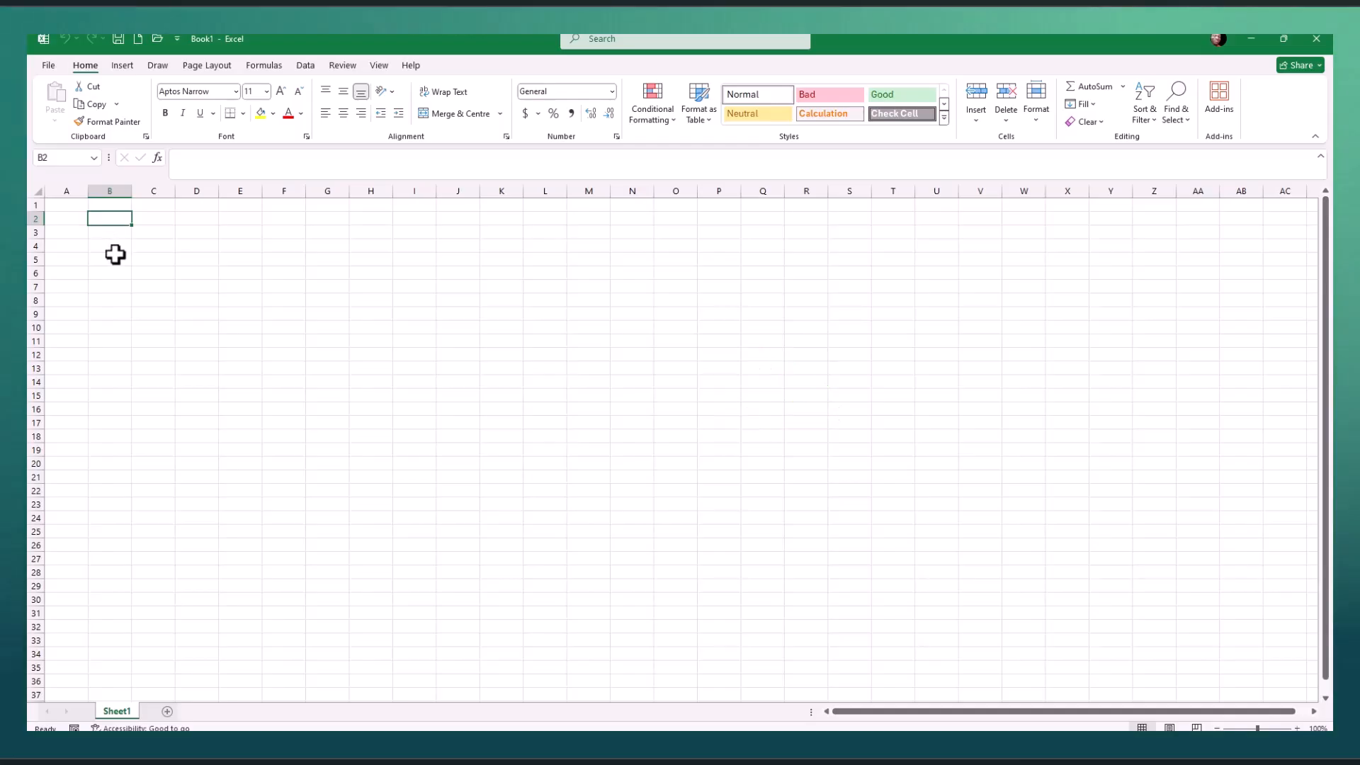
left_click(44, 158)
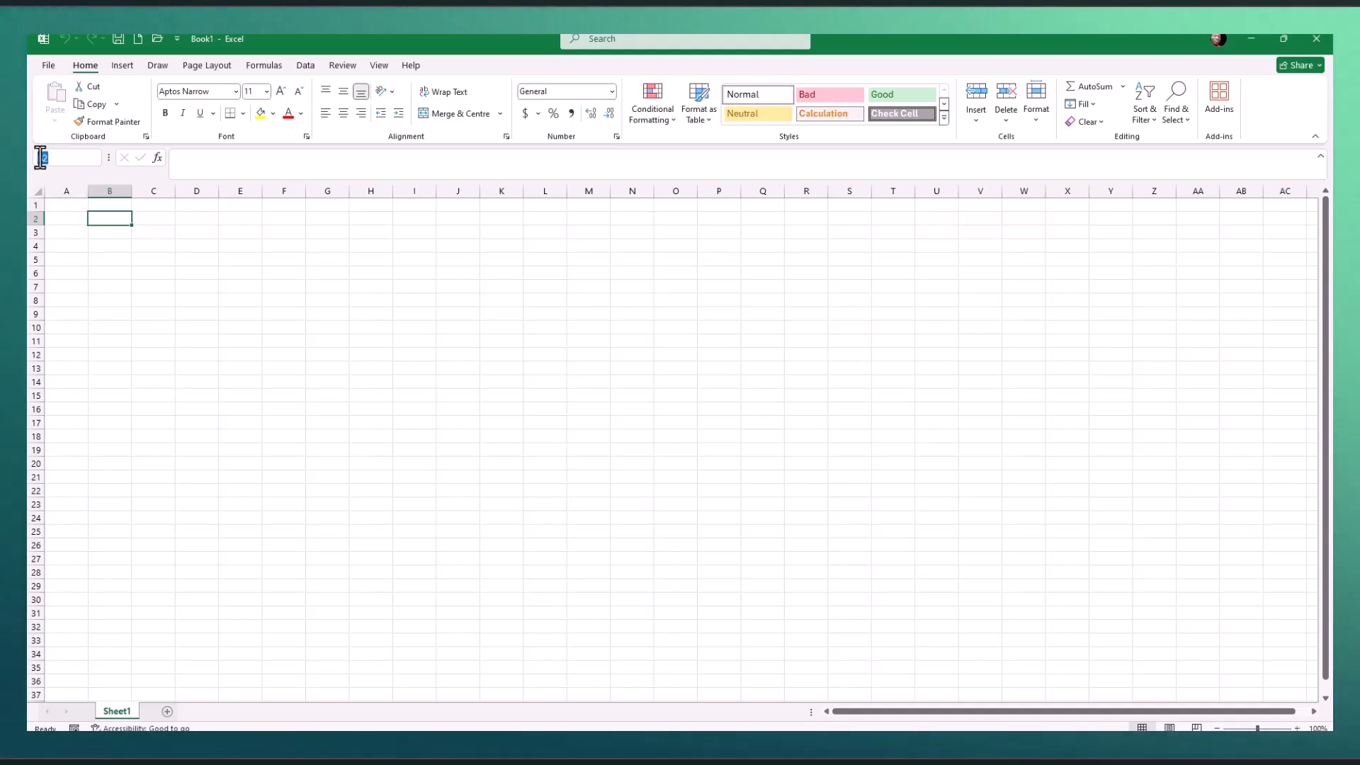
left_click(244, 272)
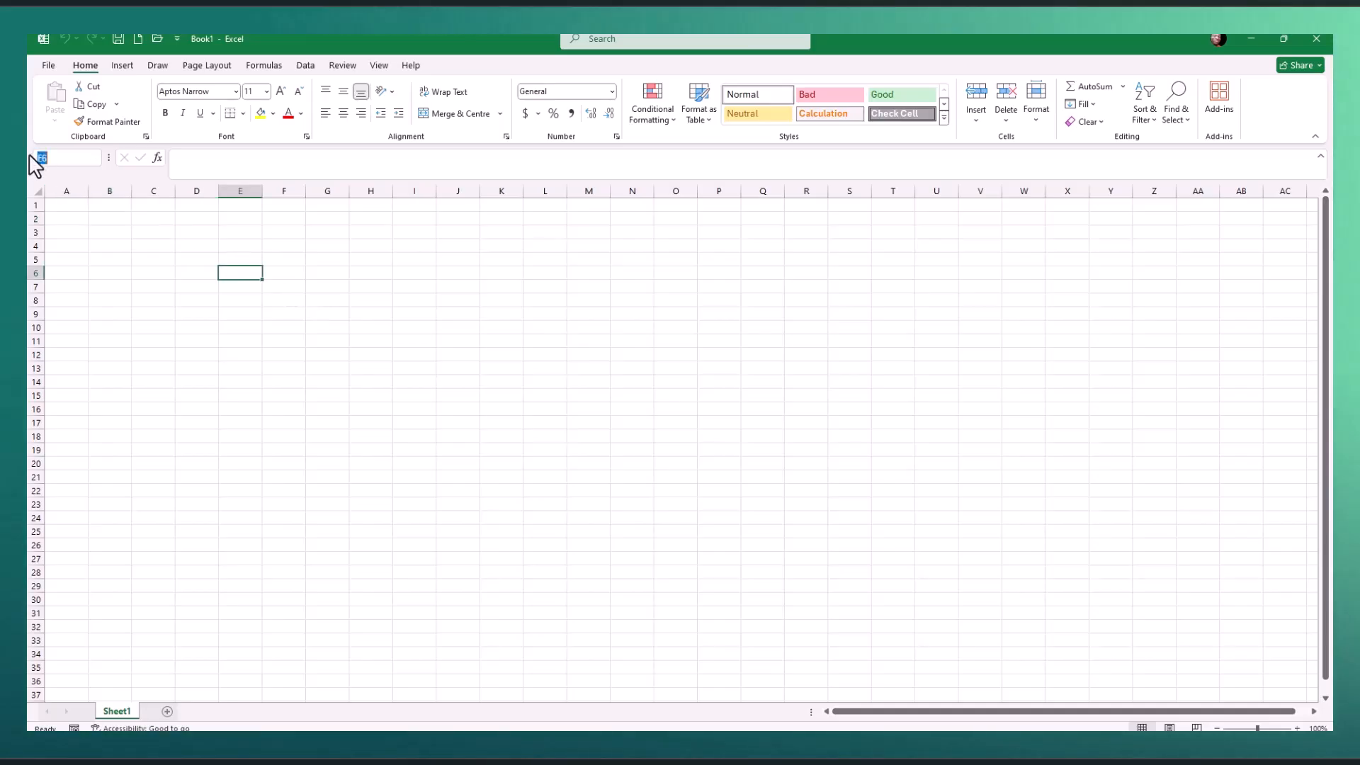
left_click(303, 271)
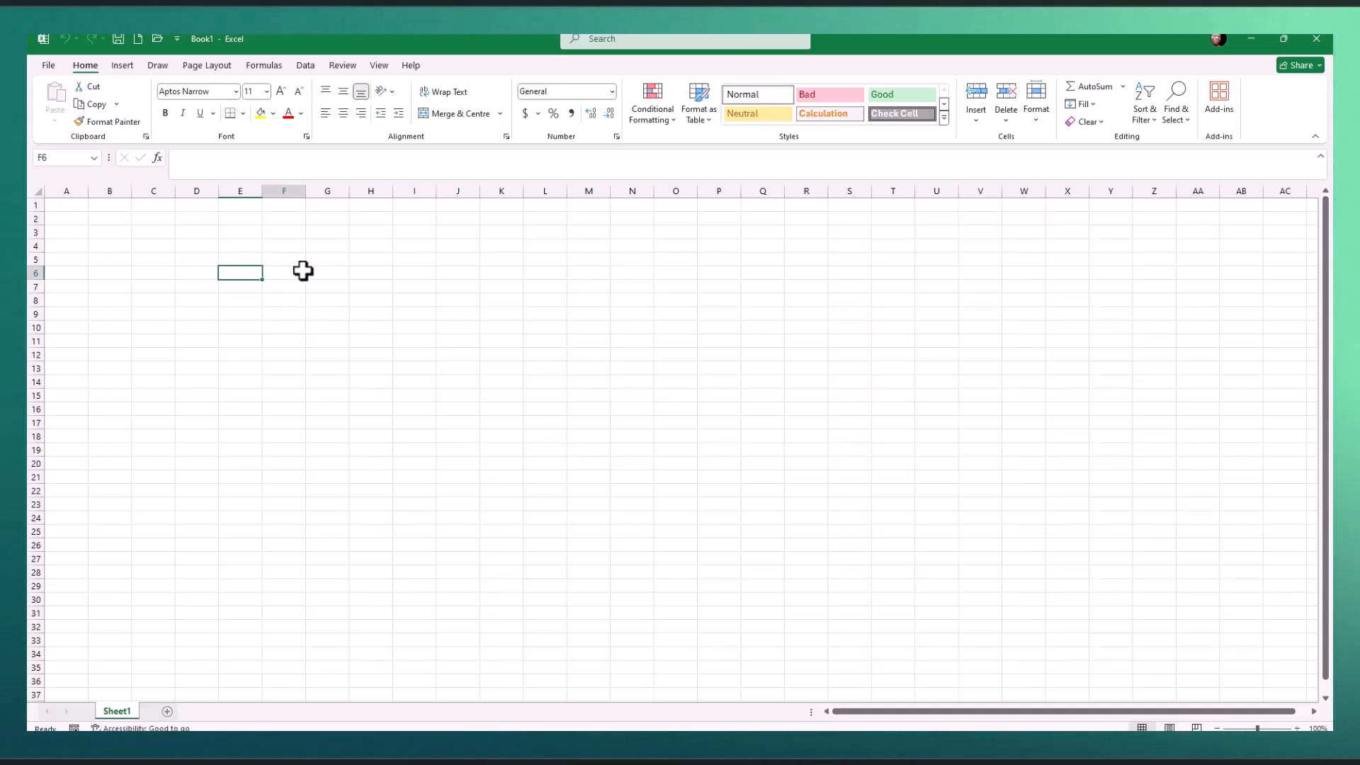
left_click(35, 157)
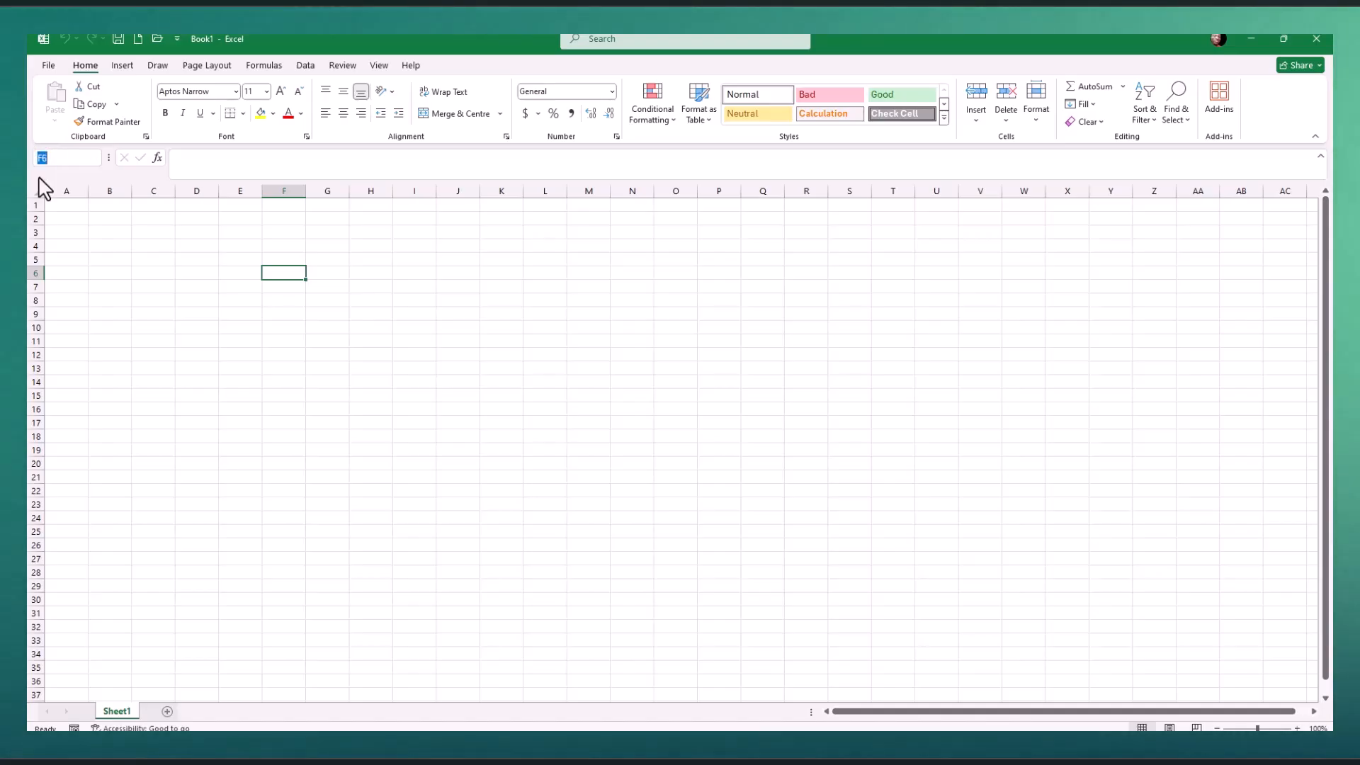
left_click(221, 222)
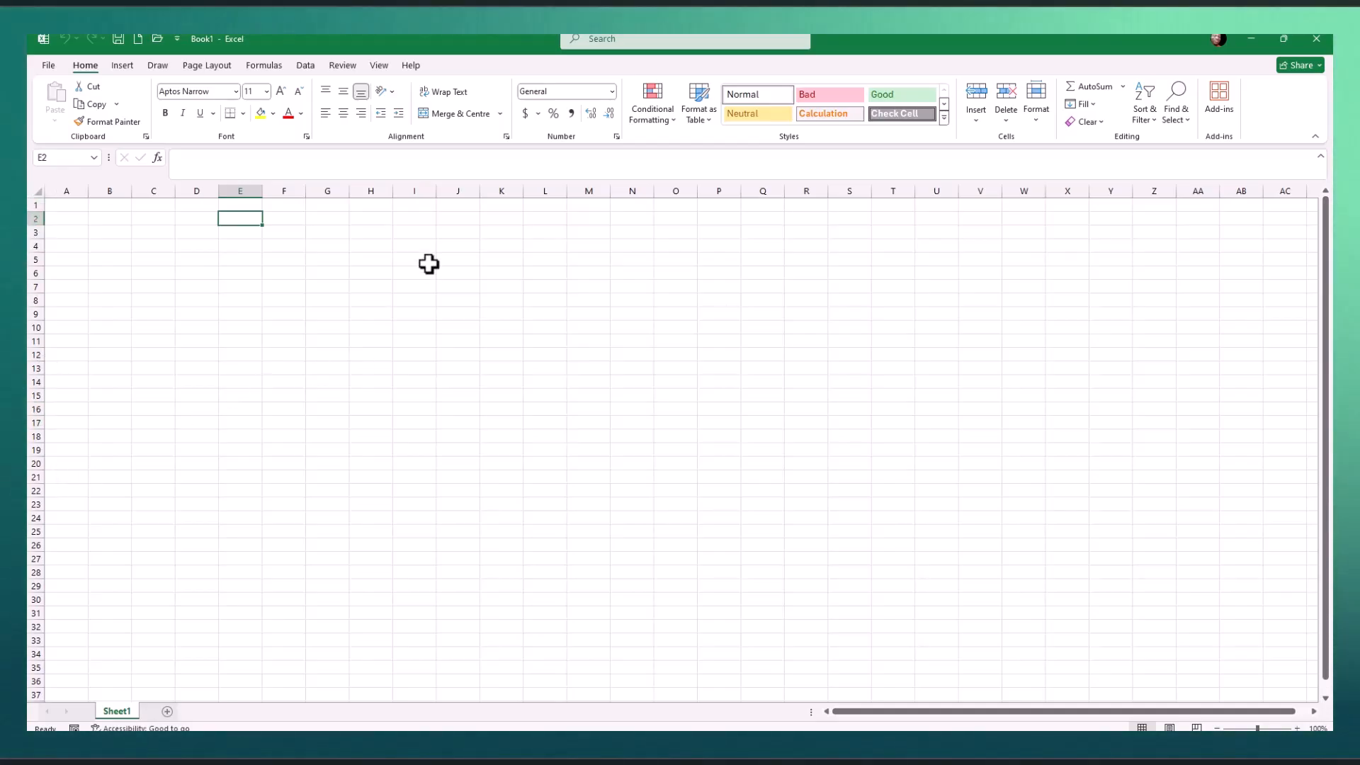
Select cell N18, then go straight to cell G4 by entering its cell address
left_click(638, 434)
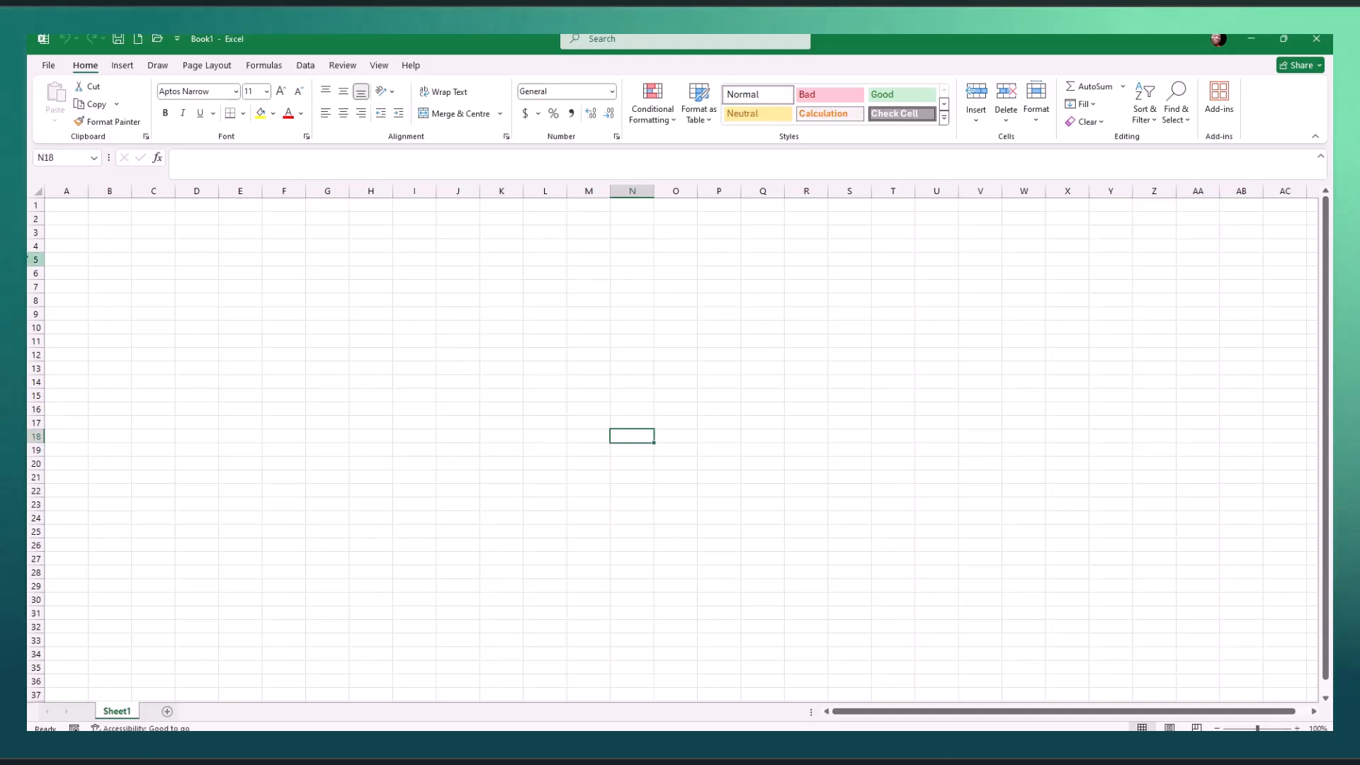
left_click(36, 157)
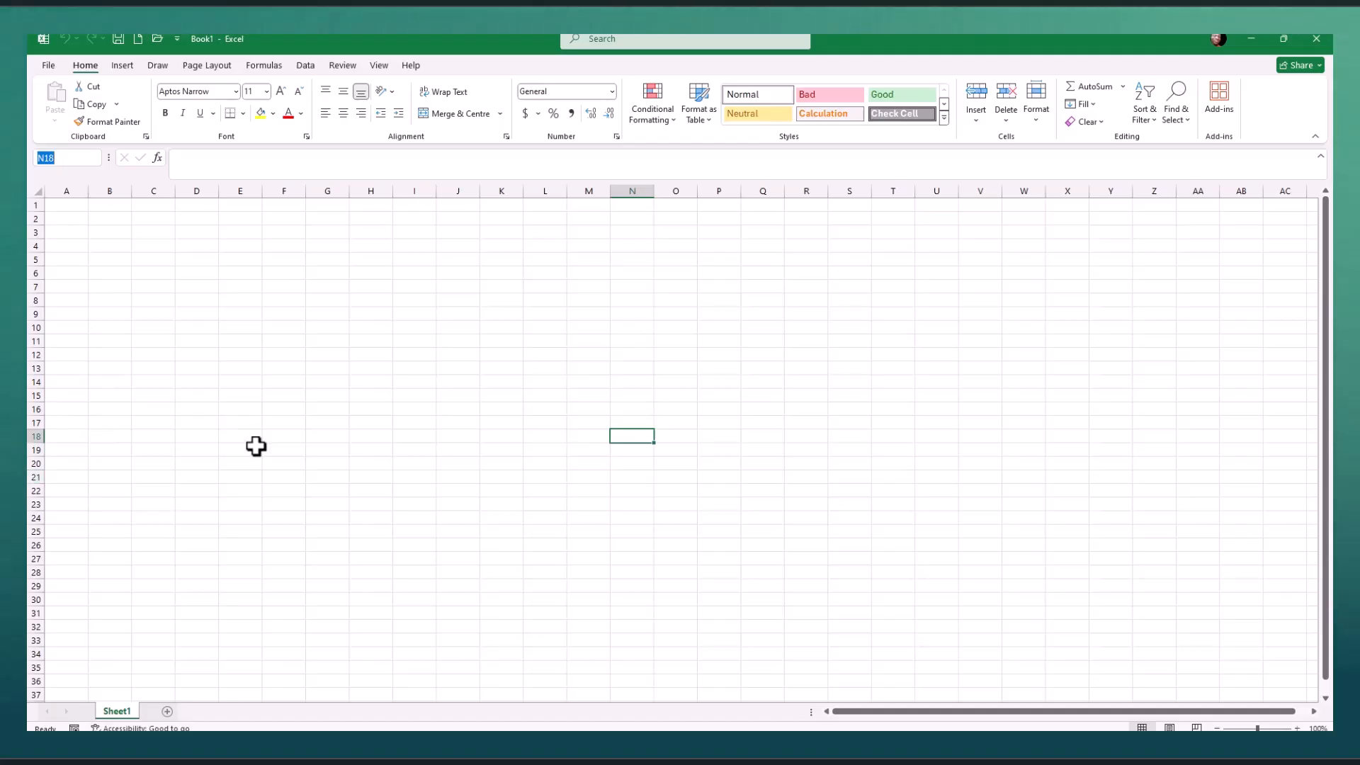
type("G4")
key("Return")
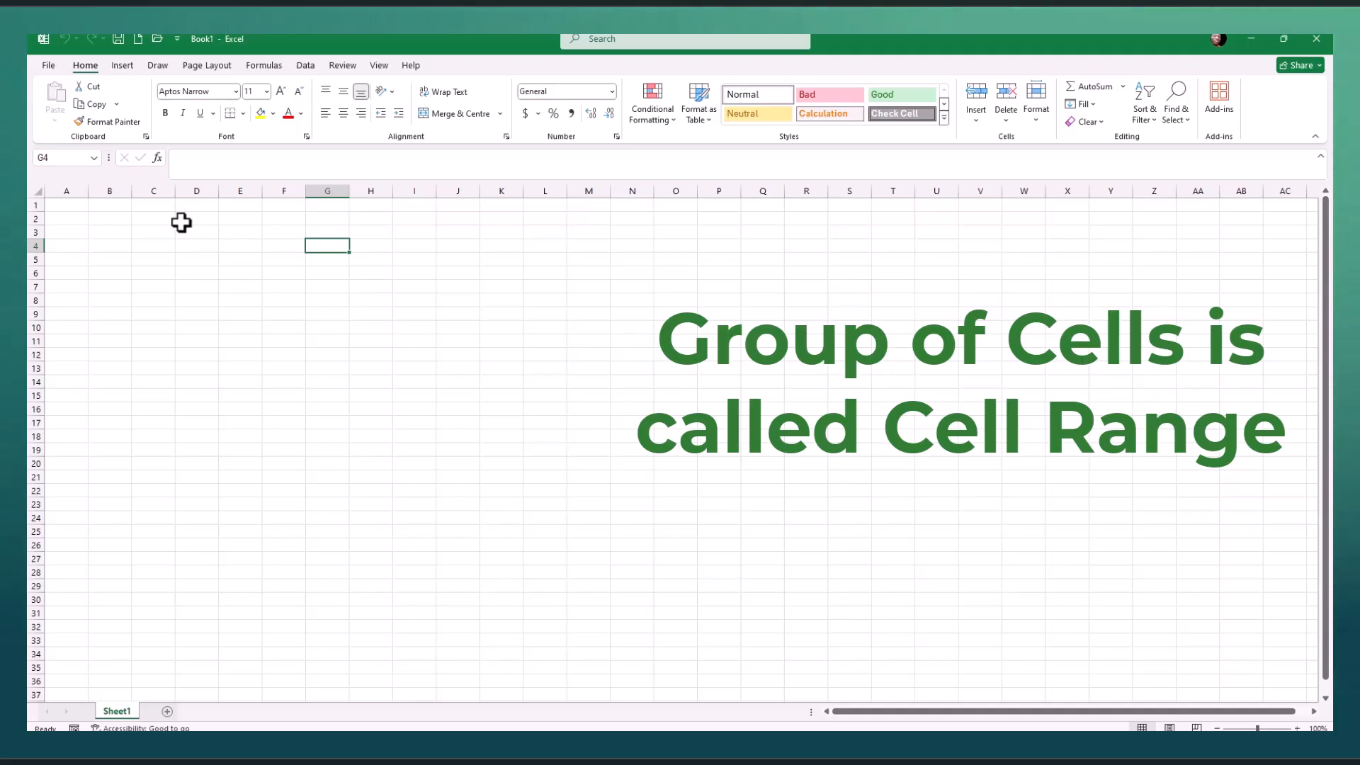
Select cells B2 and B4 individually, then select the cell range B2:H10
left_click(99, 220)
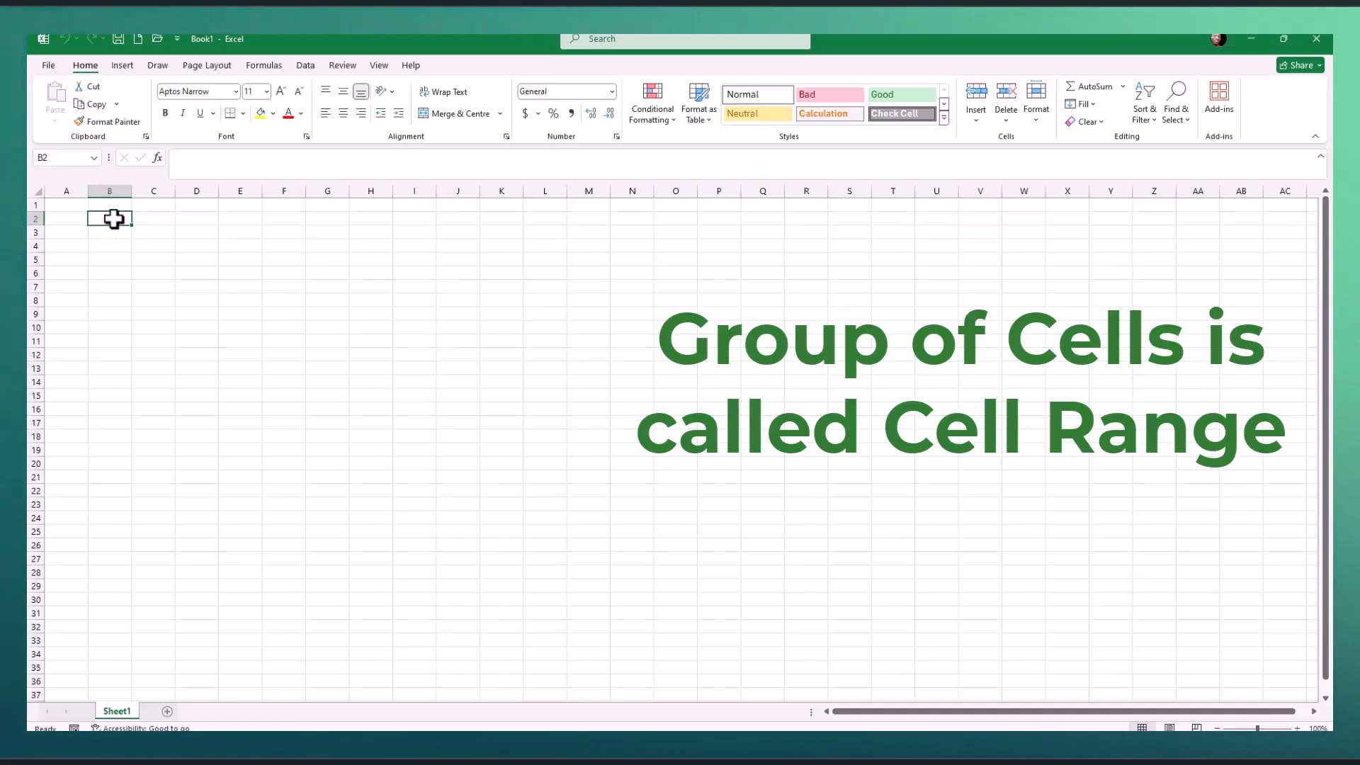
left_click(117, 246)
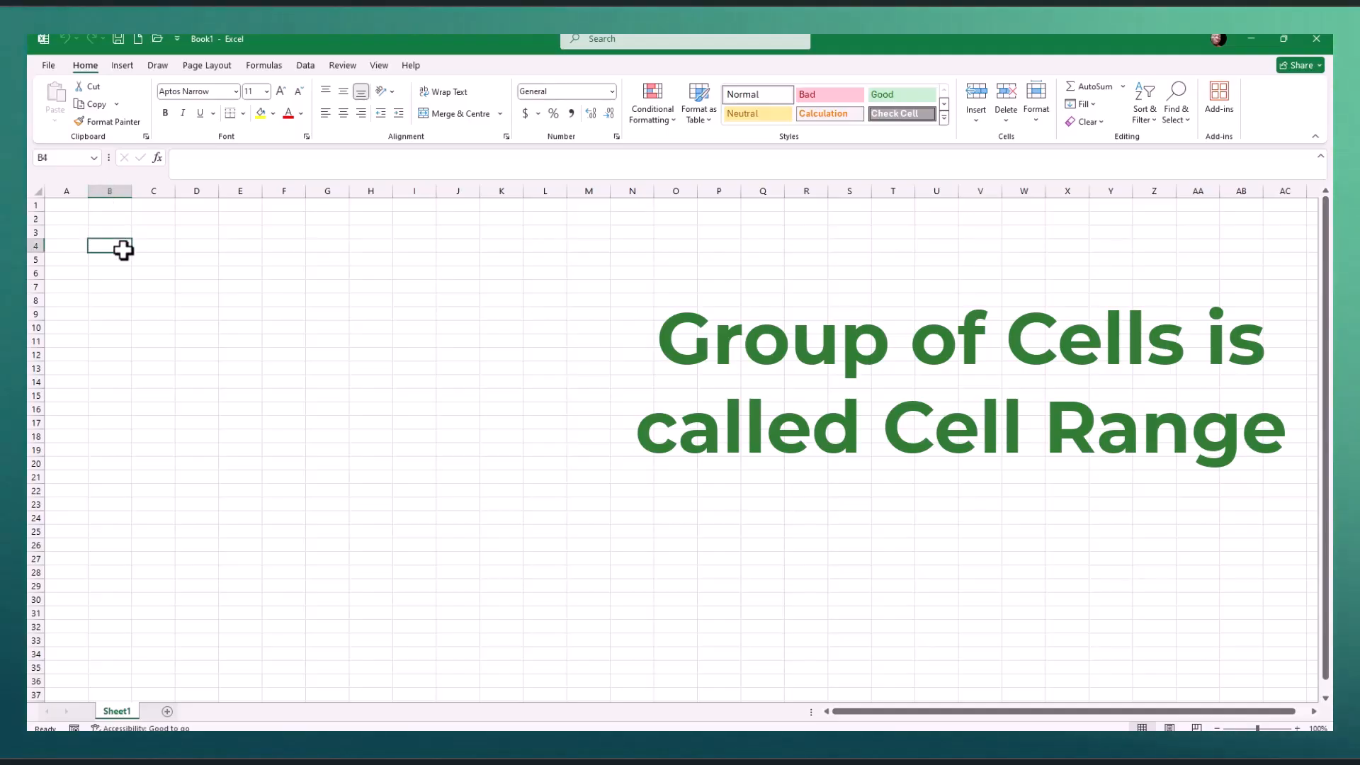
left_click(105, 217)
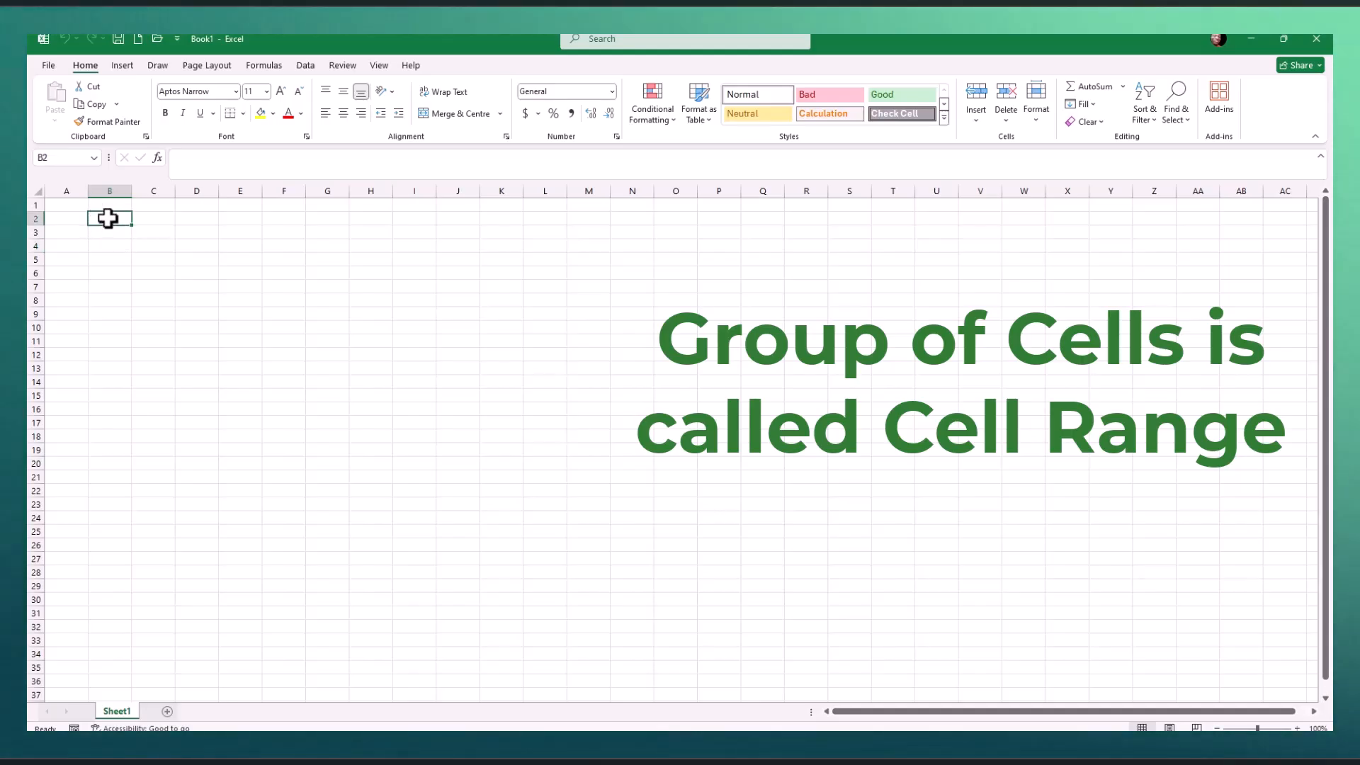
left_click_drag(108, 216, 385, 324)
left_click_drag(385, 324, 385, 324)
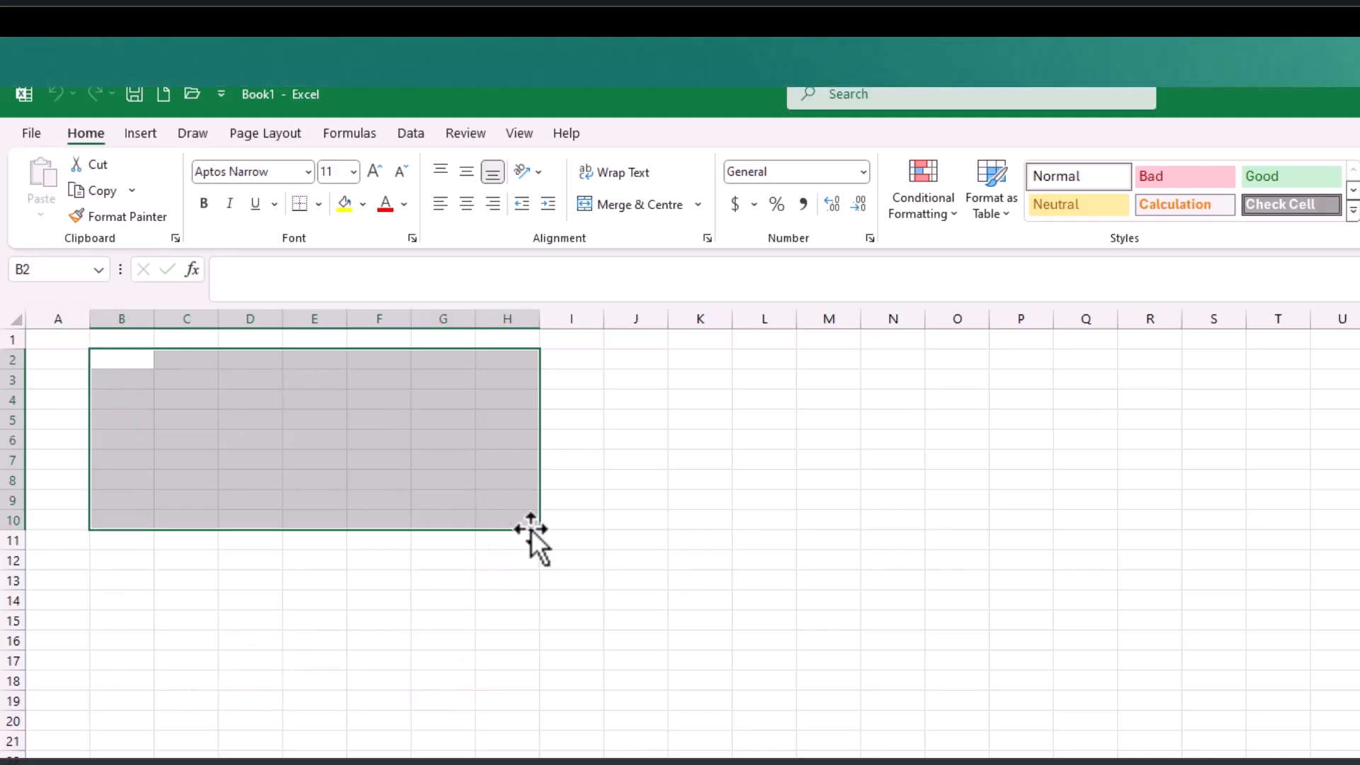
Select the single-column range B1:B17, then the single-row range A4:N4
left_click(119, 433)
left_click_drag(119, 339, 116, 650)
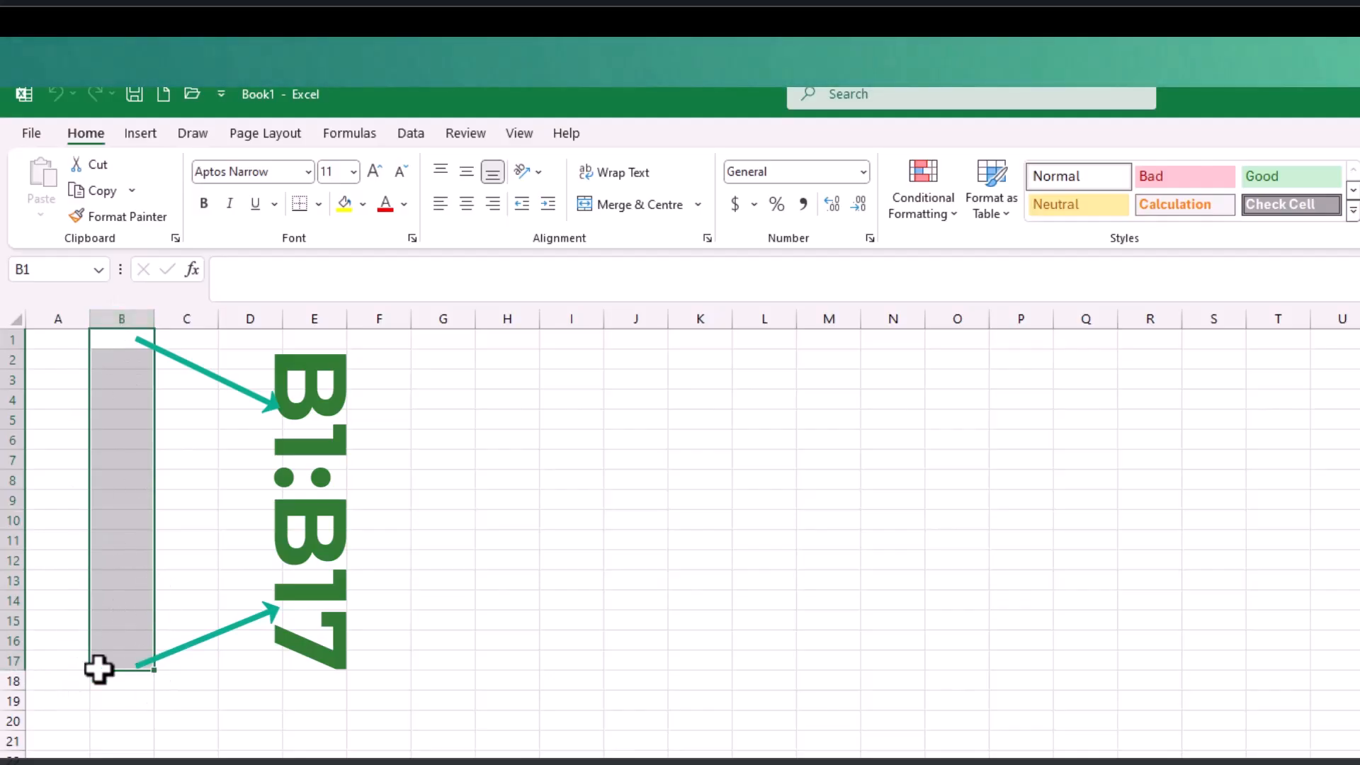
left_click(81, 441)
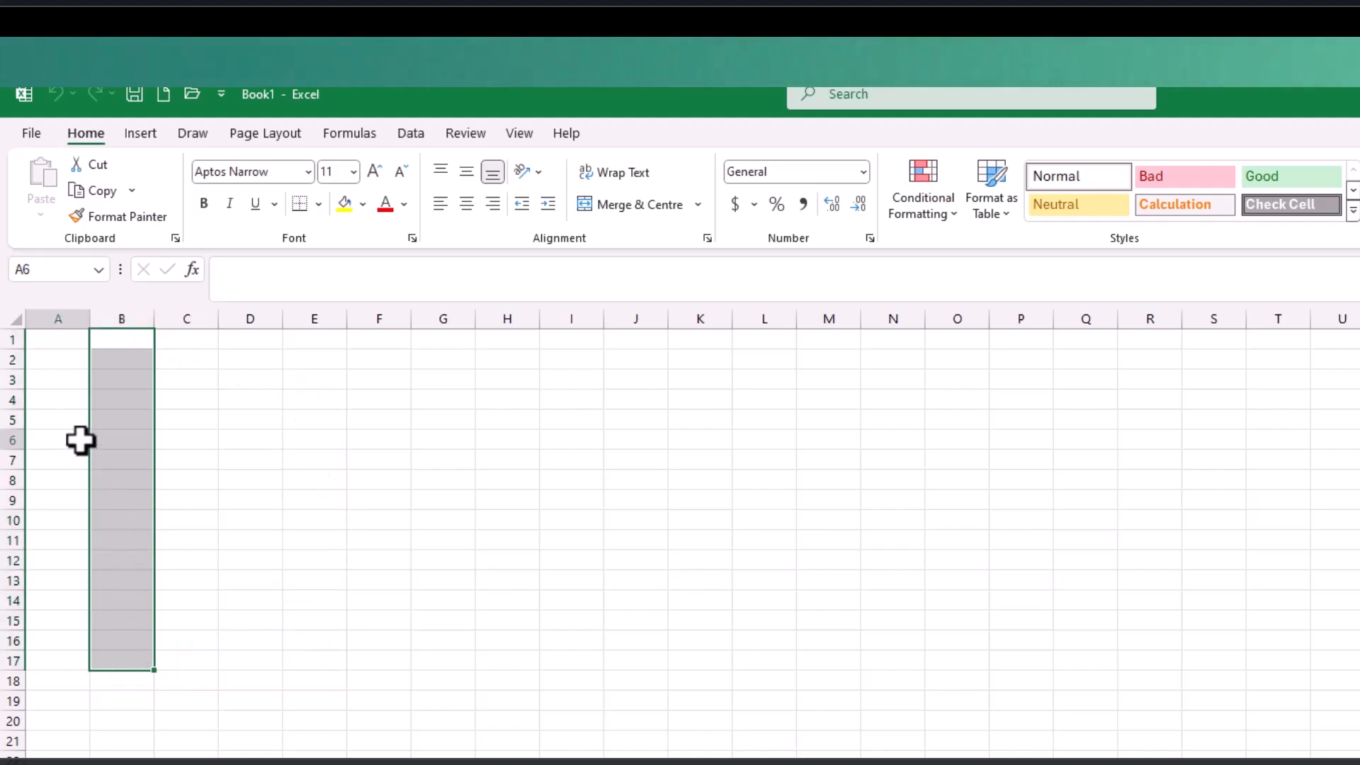
left_click_drag(64, 398, 864, 402)
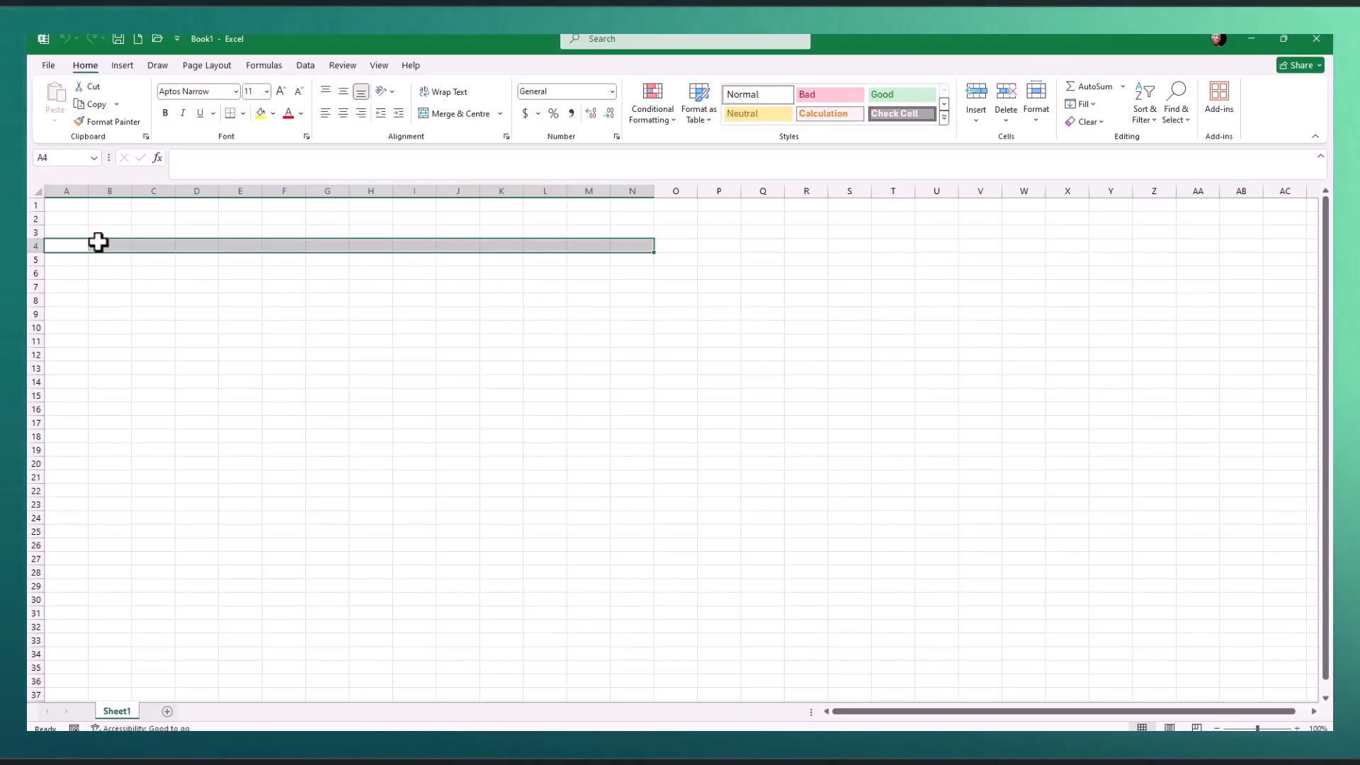
Select the cell range B3:J12, then a smaller multi-column block starting at cell B2
left_click(93, 225)
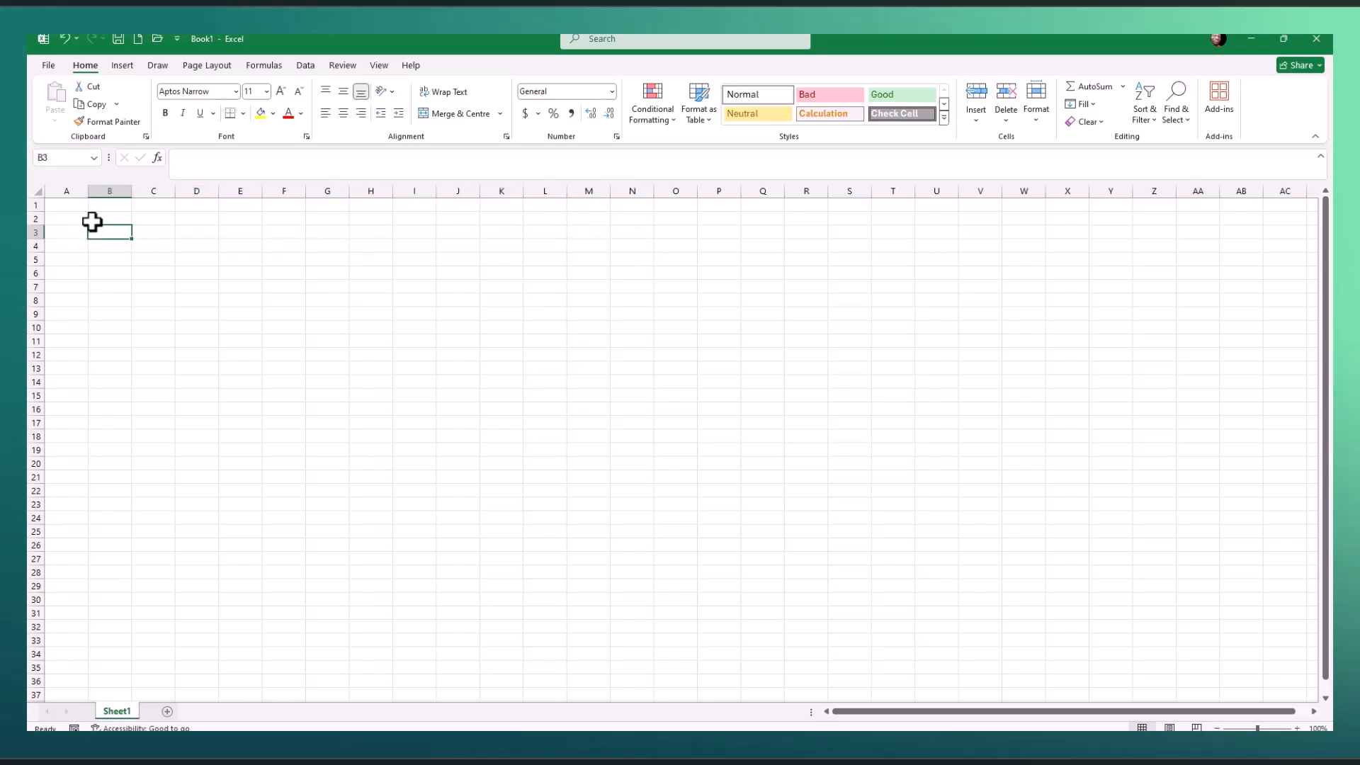
left_click_drag(104, 231, 453, 354)
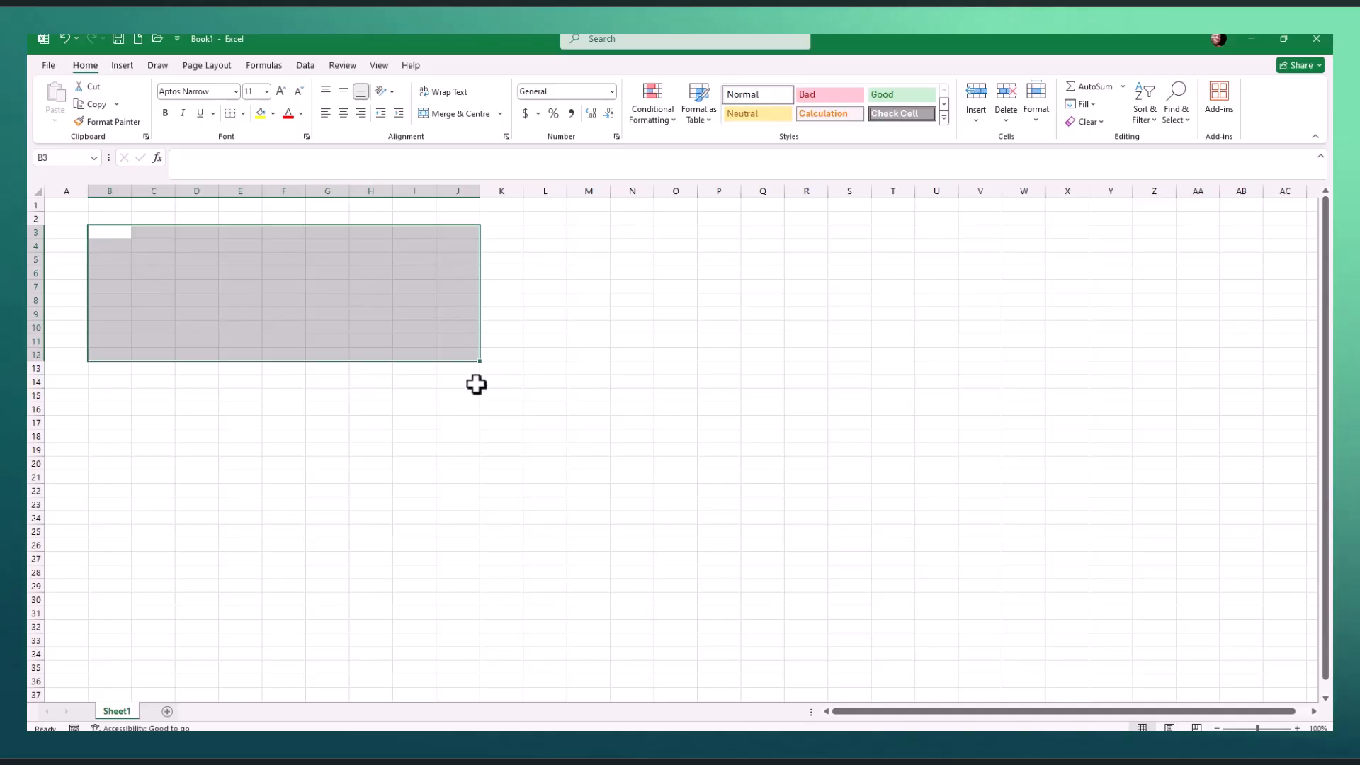
left_click(138, 230)
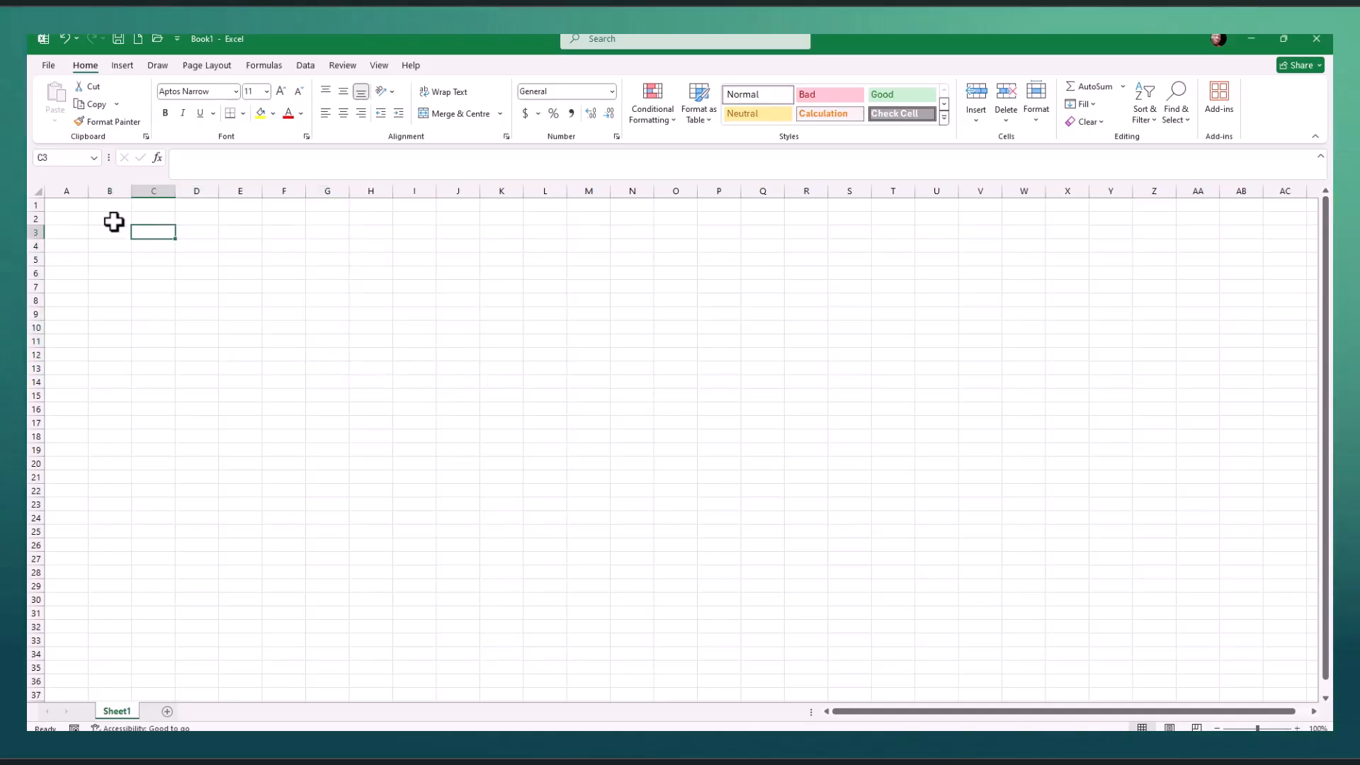
left_click(109, 219)
left_click_drag(109, 215, 306, 323)
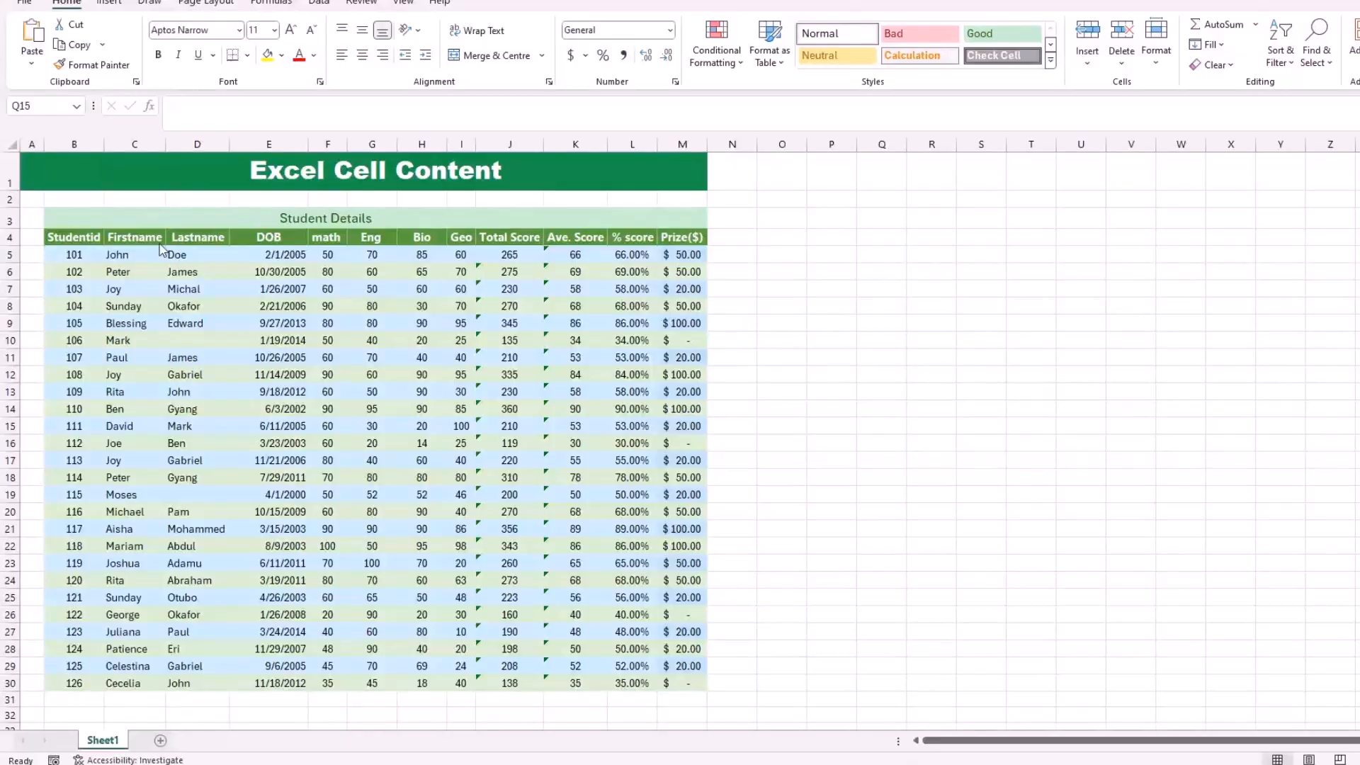
Select individual blank cells one after another along row 2, from C2 through M2, above the student table columns
left_click(132, 197)
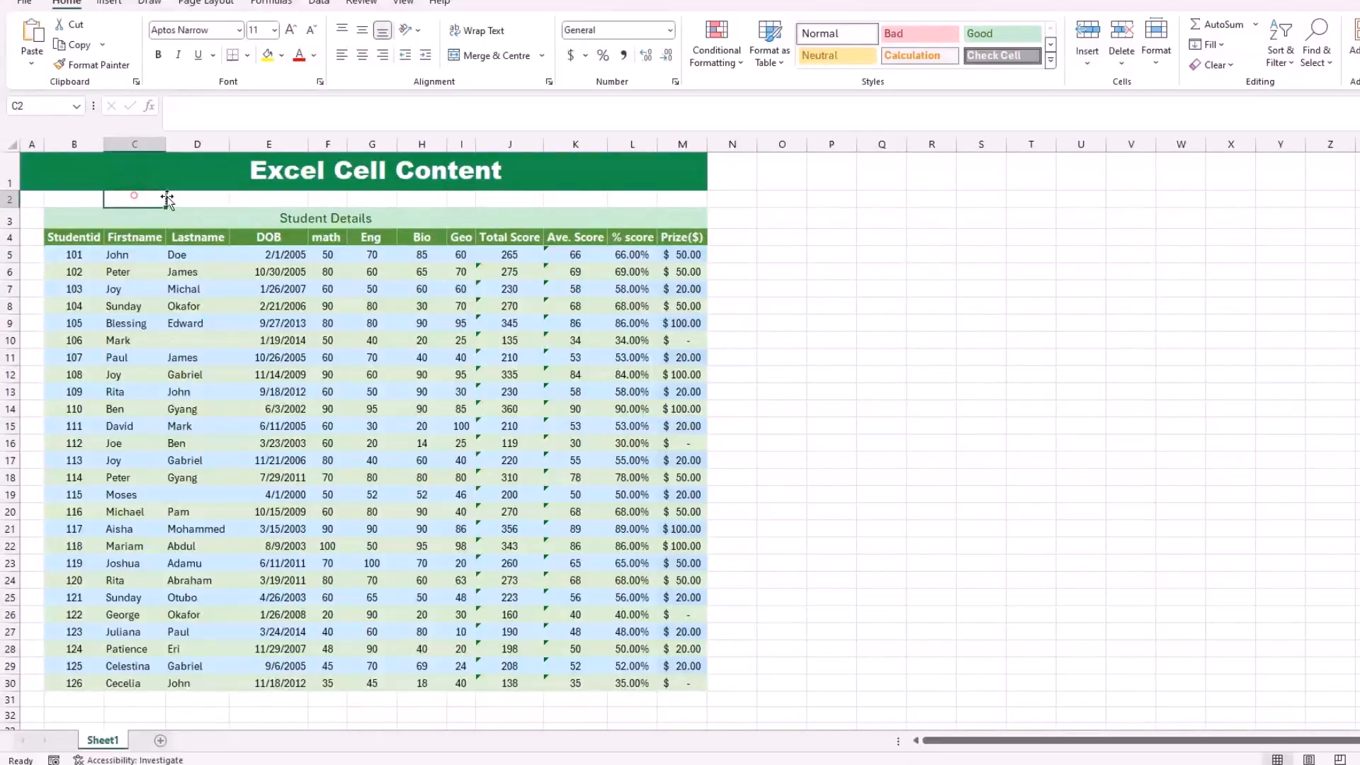
left_click(178, 196)
left_click(245, 196)
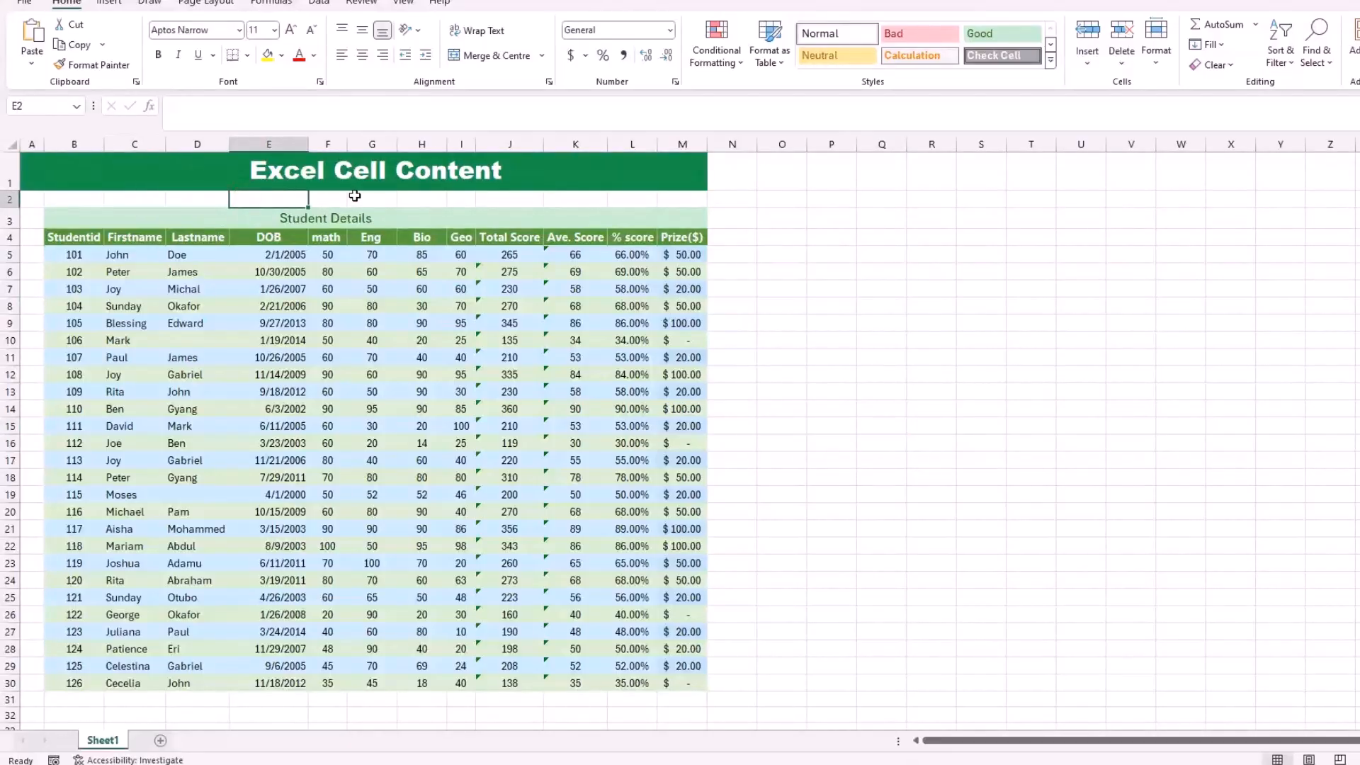
left_click(354, 195)
left_click(421, 199)
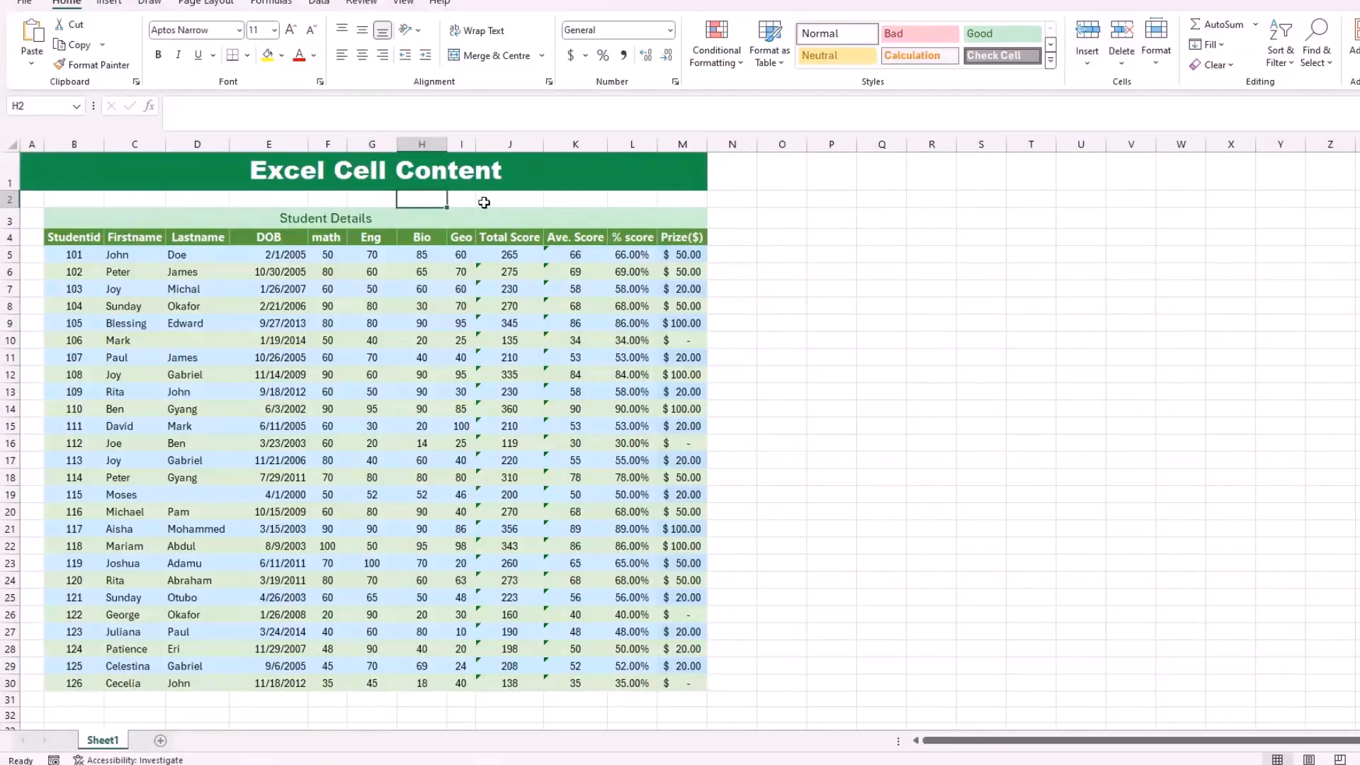
left_click(516, 201)
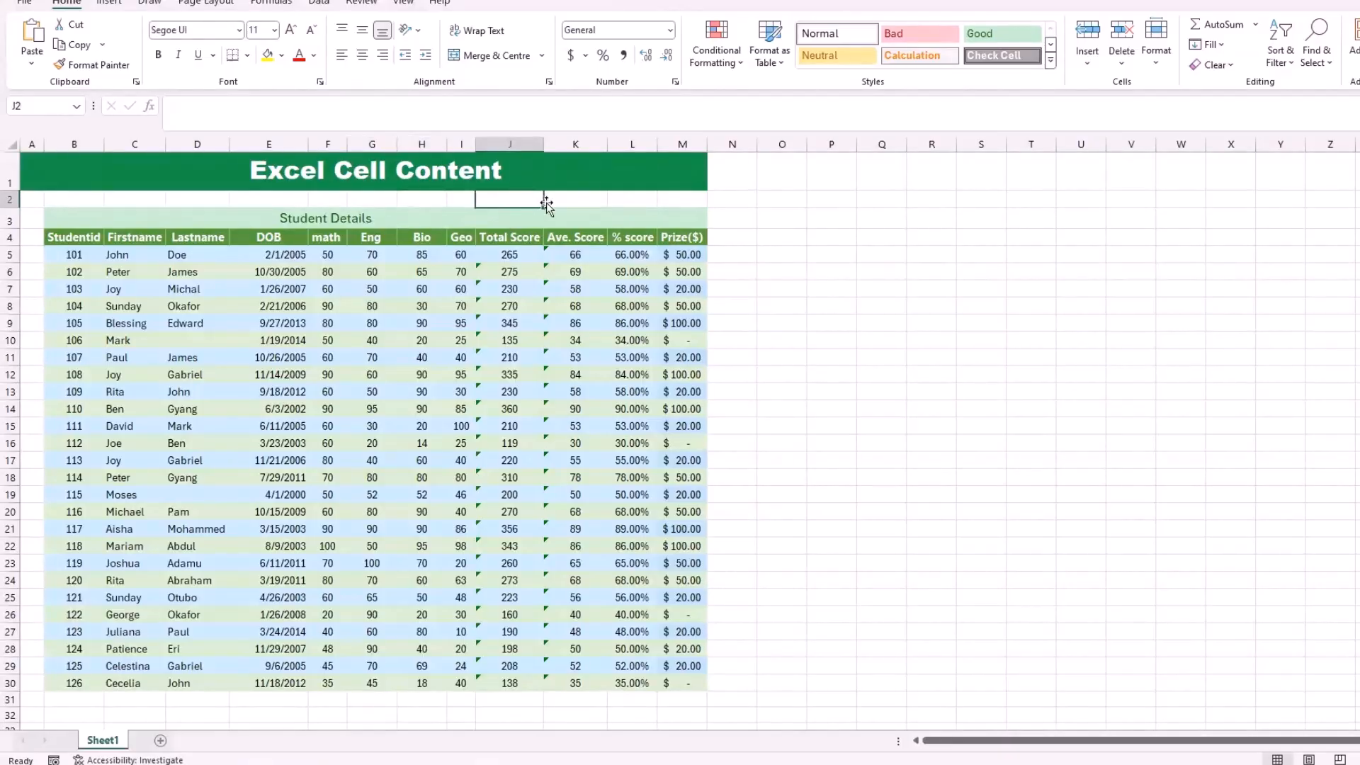
left_click(569, 197)
left_click(636, 194)
left_click(663, 199)
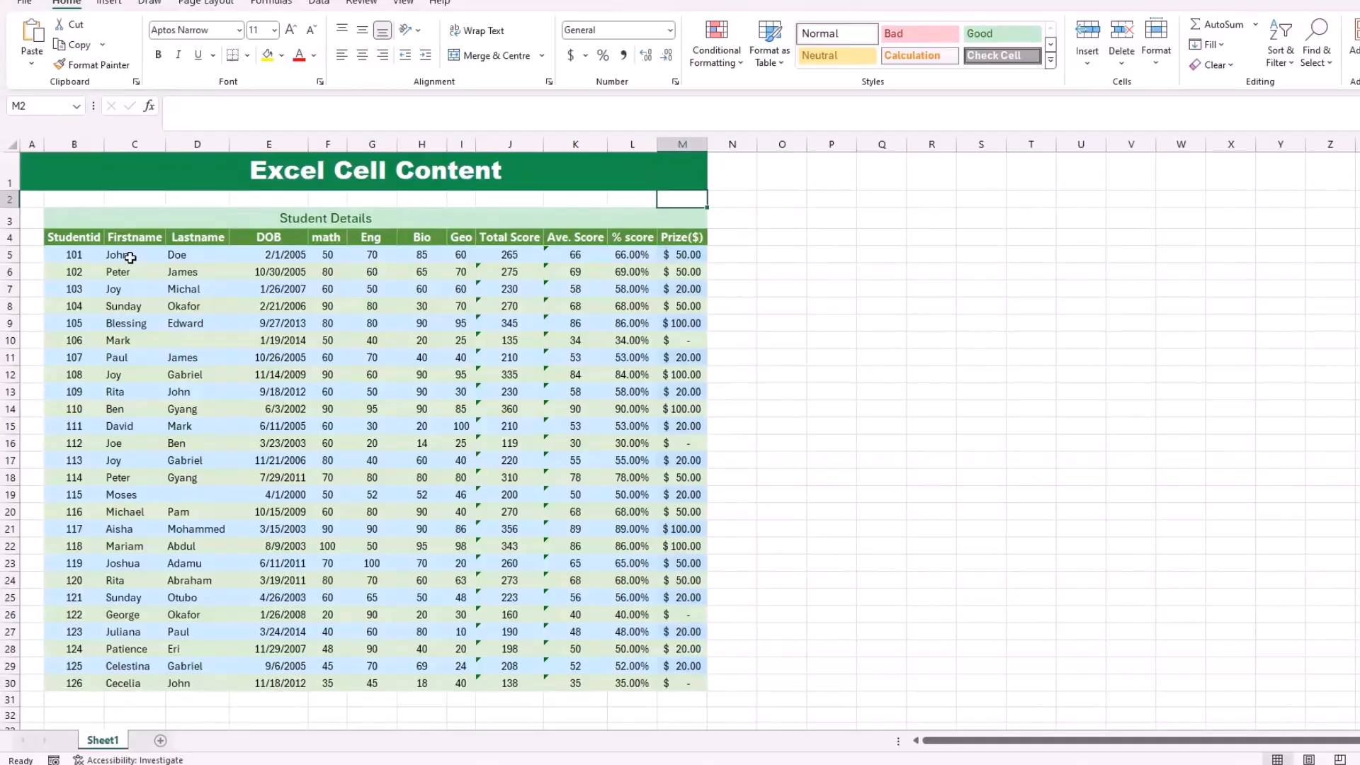
Select the table's data ranges by content type: names C5:D30, dates of birth E5:E30, and subject scores F5:I30
left_click_drag(116, 247, 188, 694)
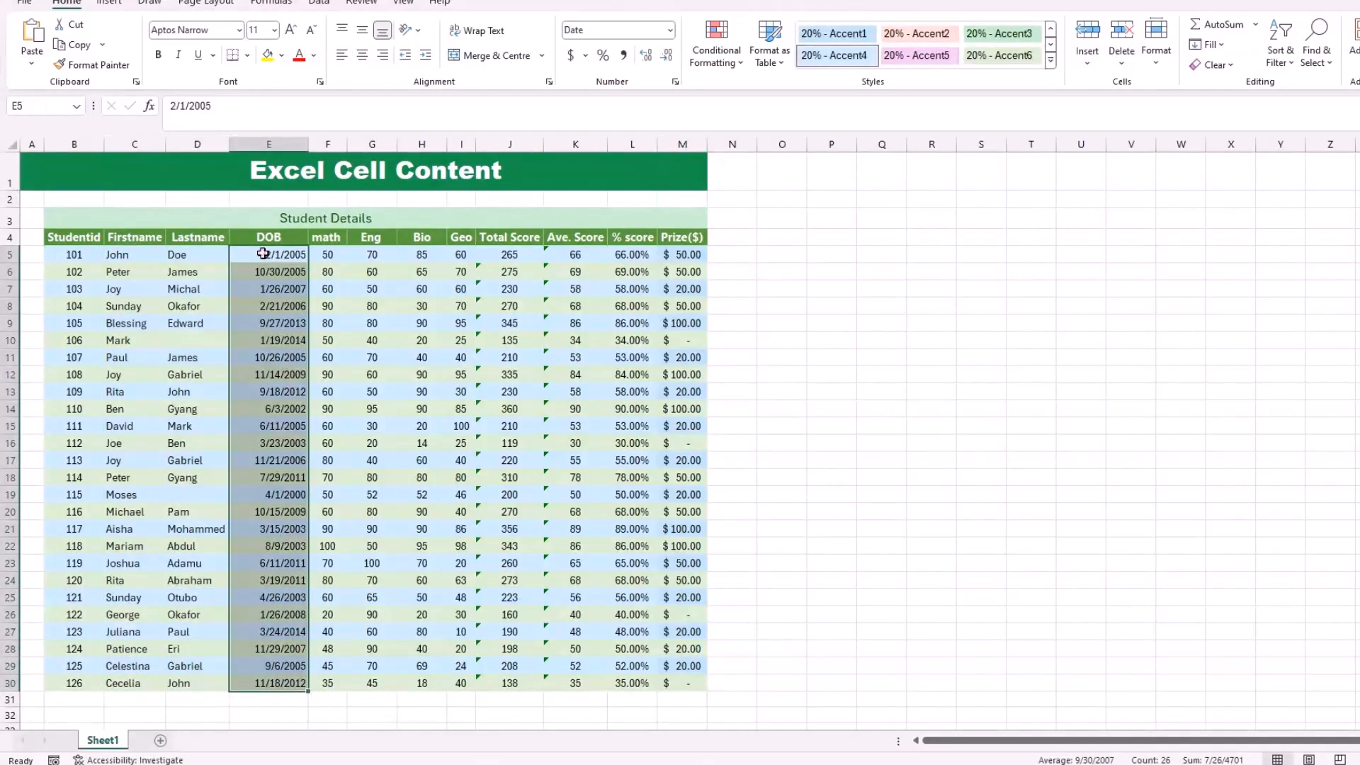
left_click_drag(263, 253, 282, 696)
left_click_drag(333, 258, 466, 704)
Inspect the total score formula in J5, then the contents of the % score cell L5 and prize cell M5
left_click(490, 254)
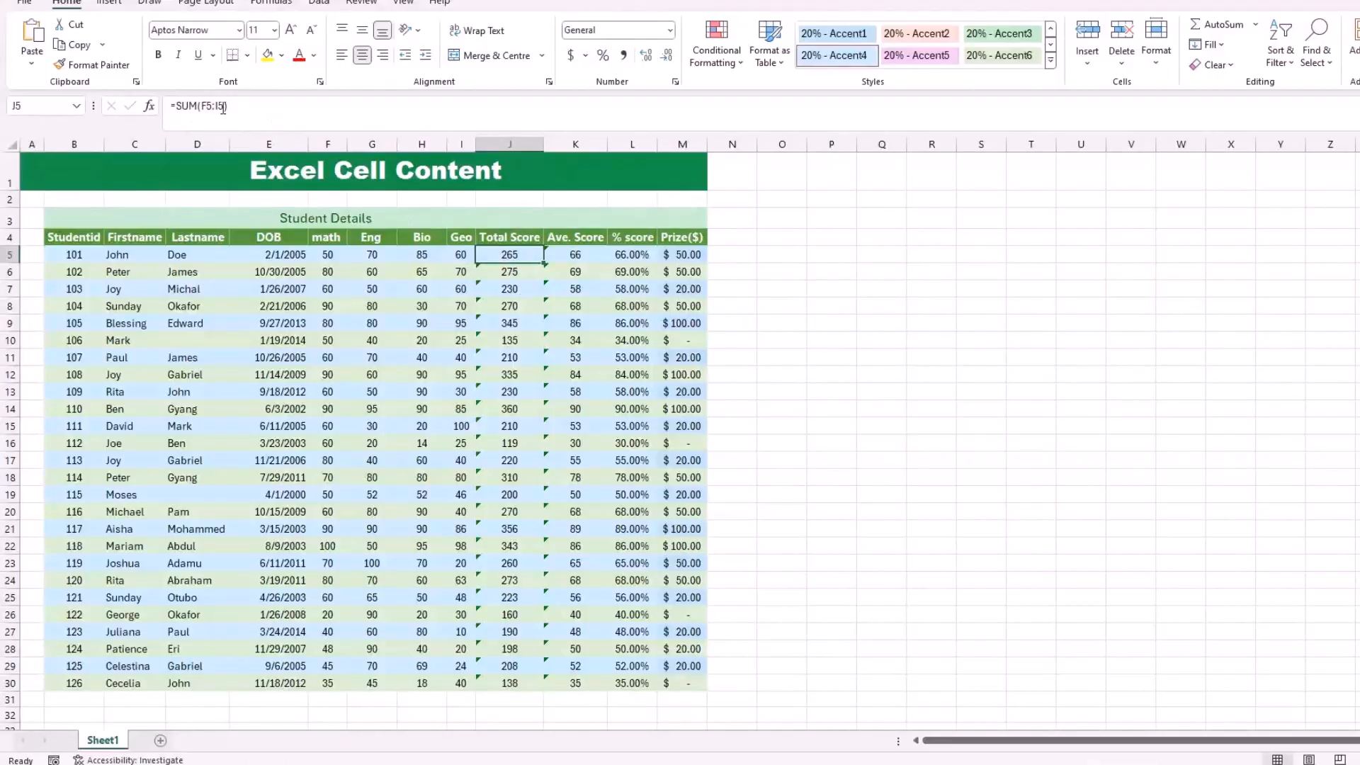
left_click_drag(240, 111, 152, 123)
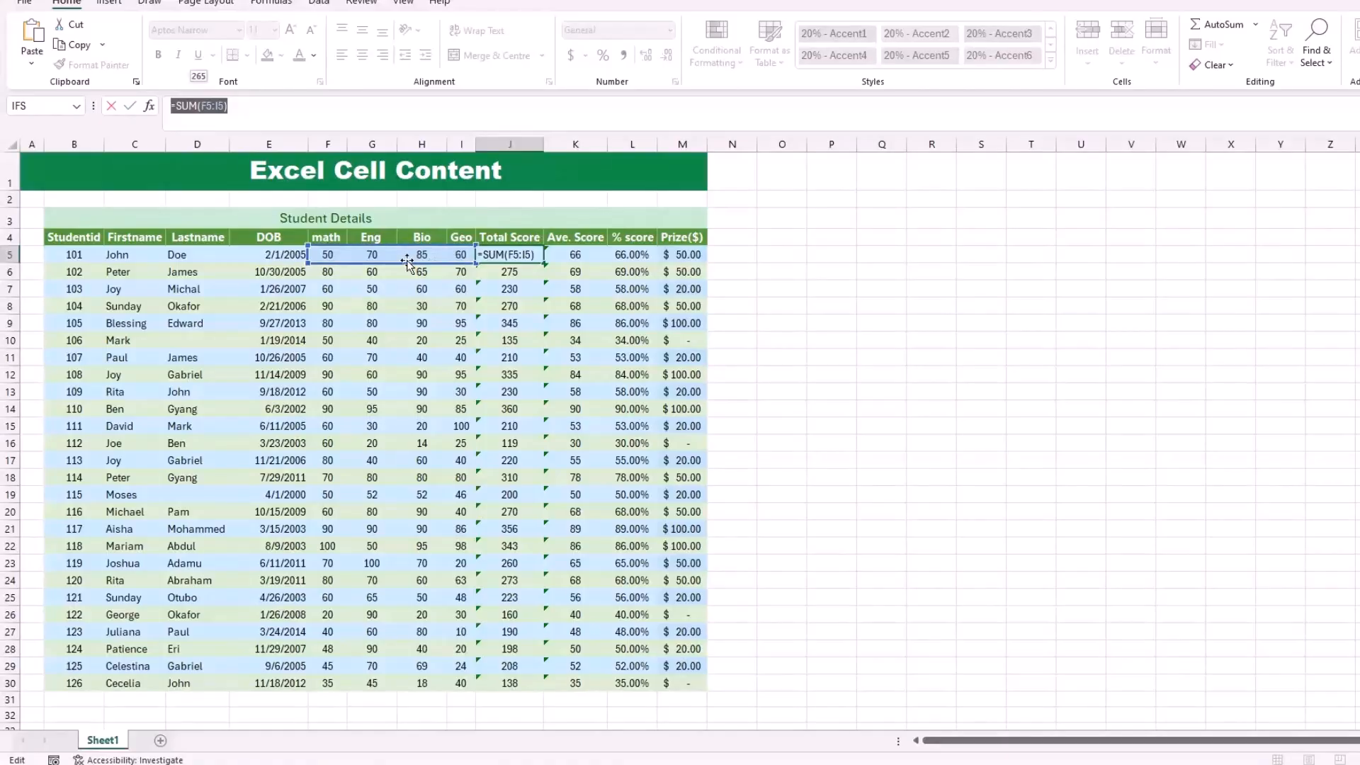
left_click(631, 255)
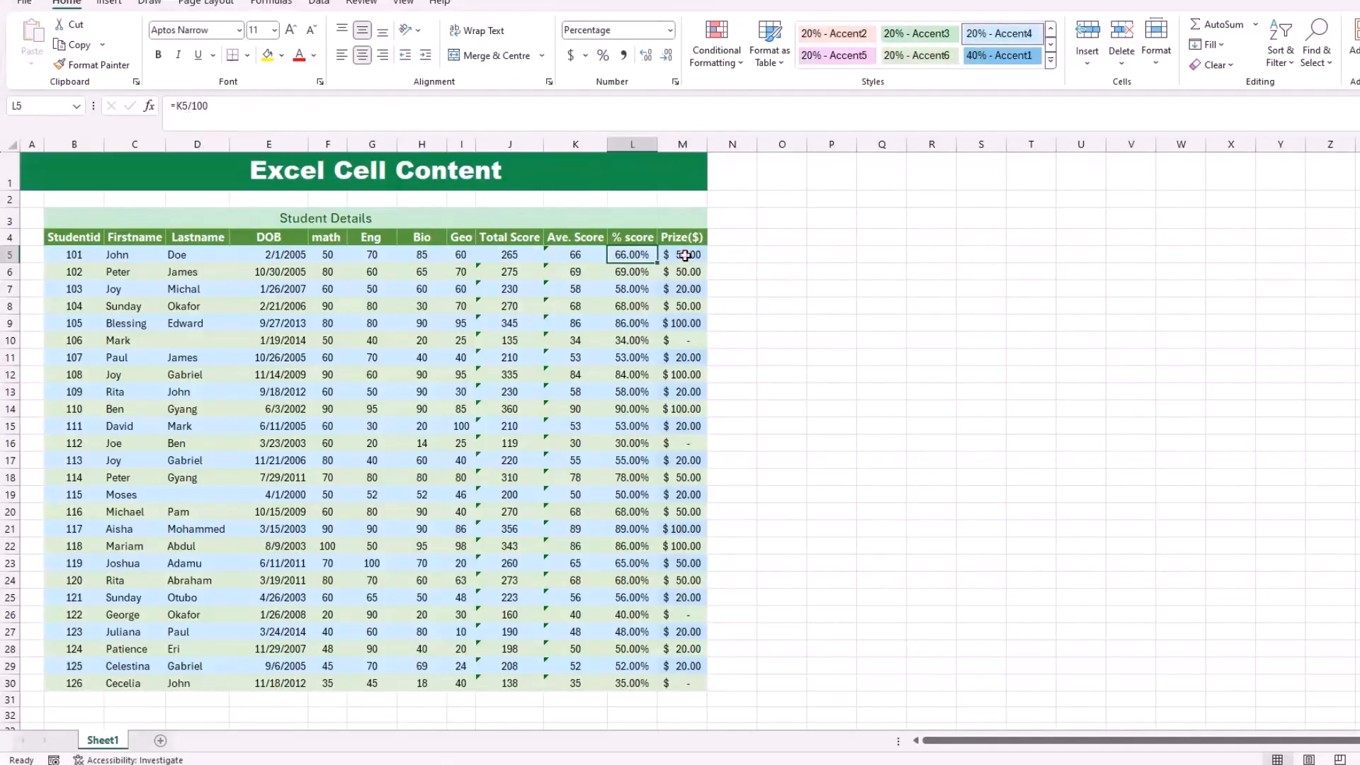
left_click(685, 255)
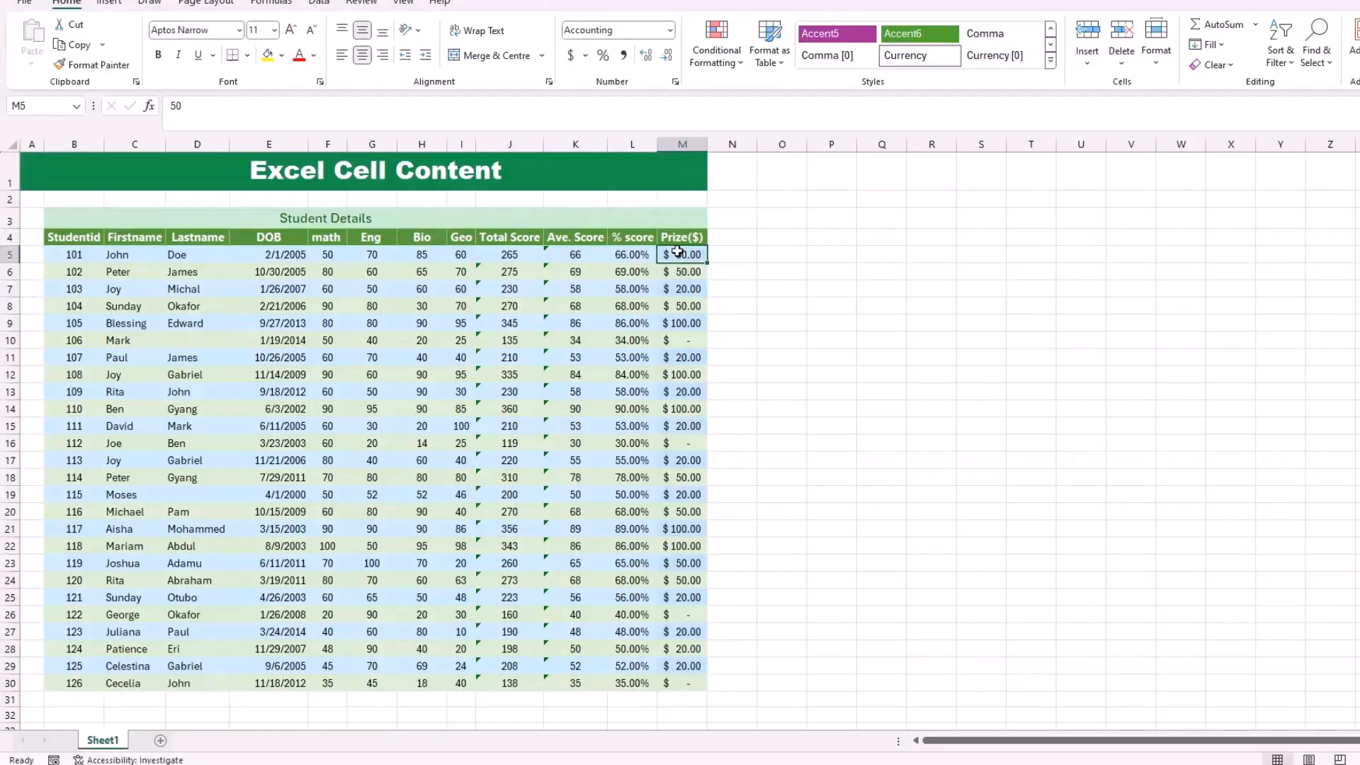
Select the Student Details heading and the adjoining merged cell L3, then the whole table range B3:M30
left_click(114, 217)
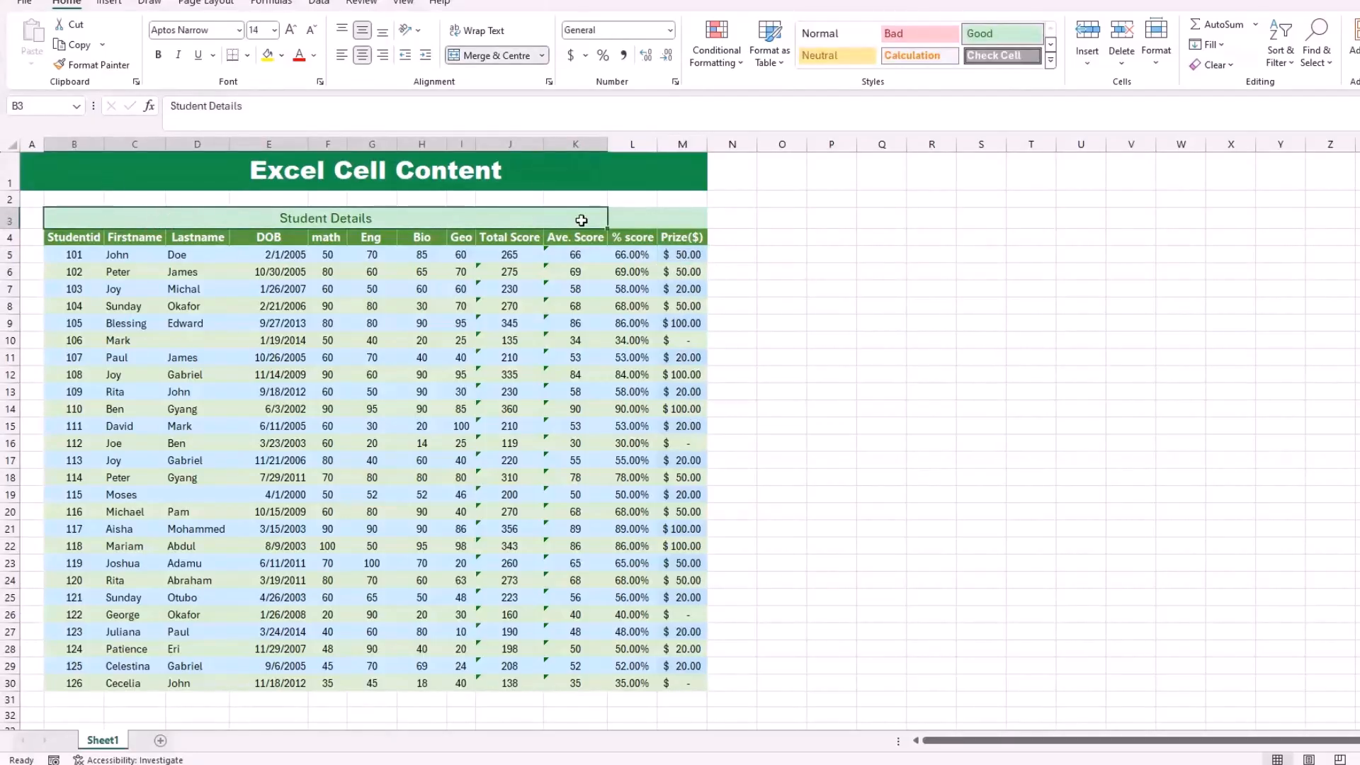
left_click(691, 218)
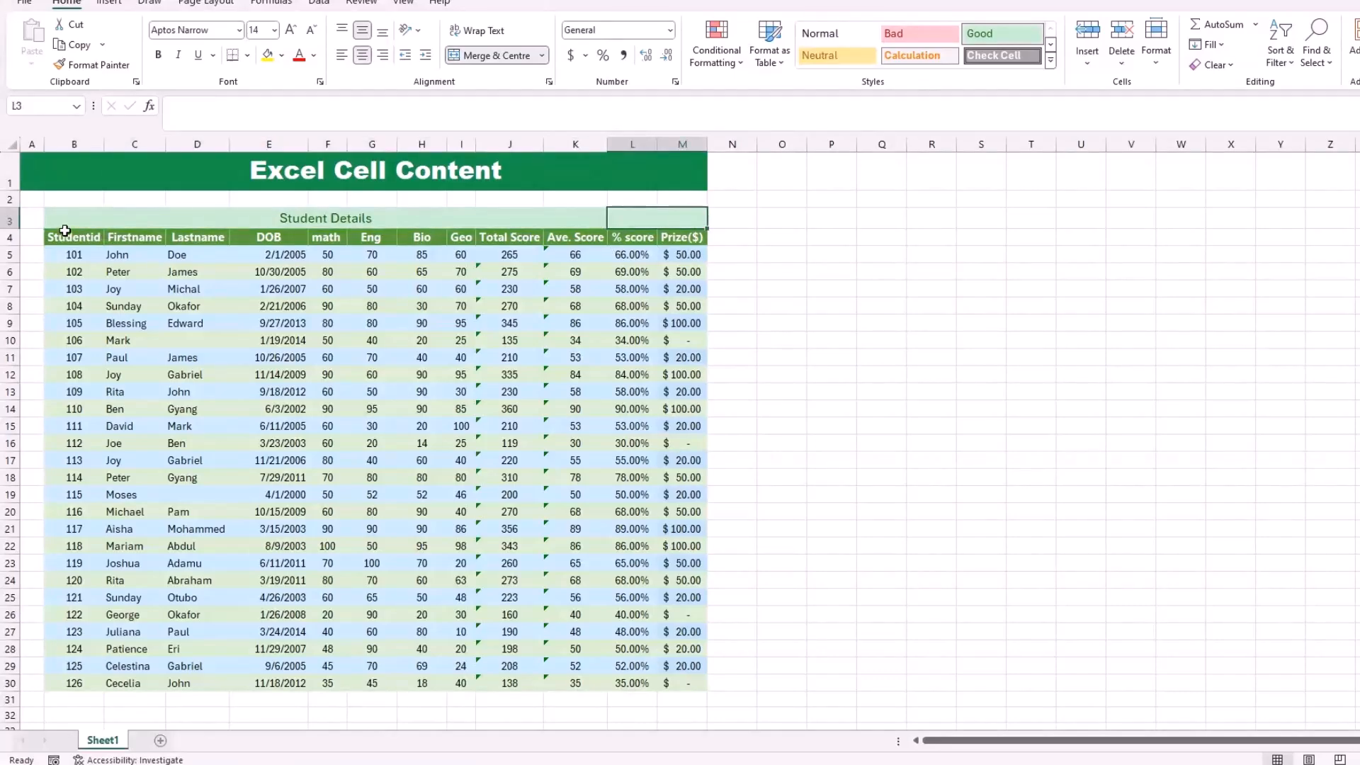
left_click_drag(64, 221, 656, 684)
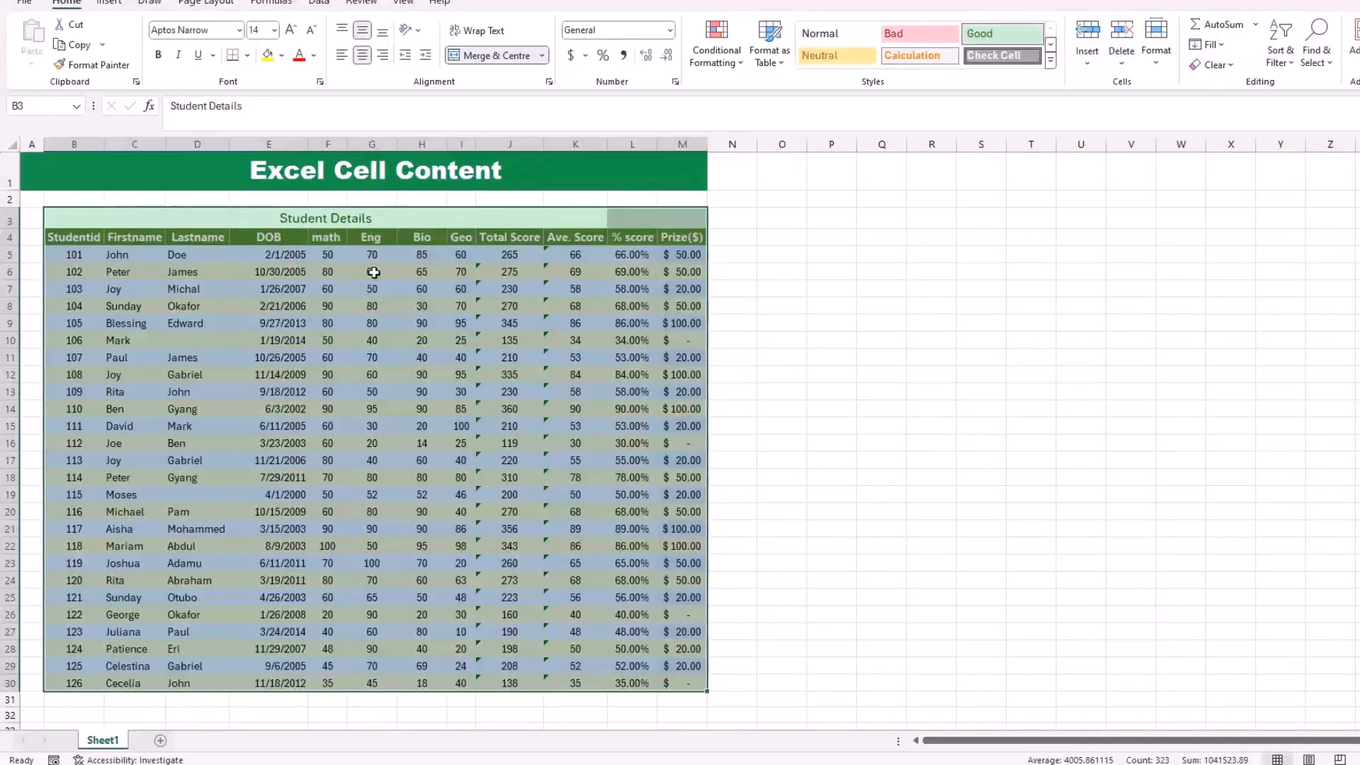
left_click(85, 221)
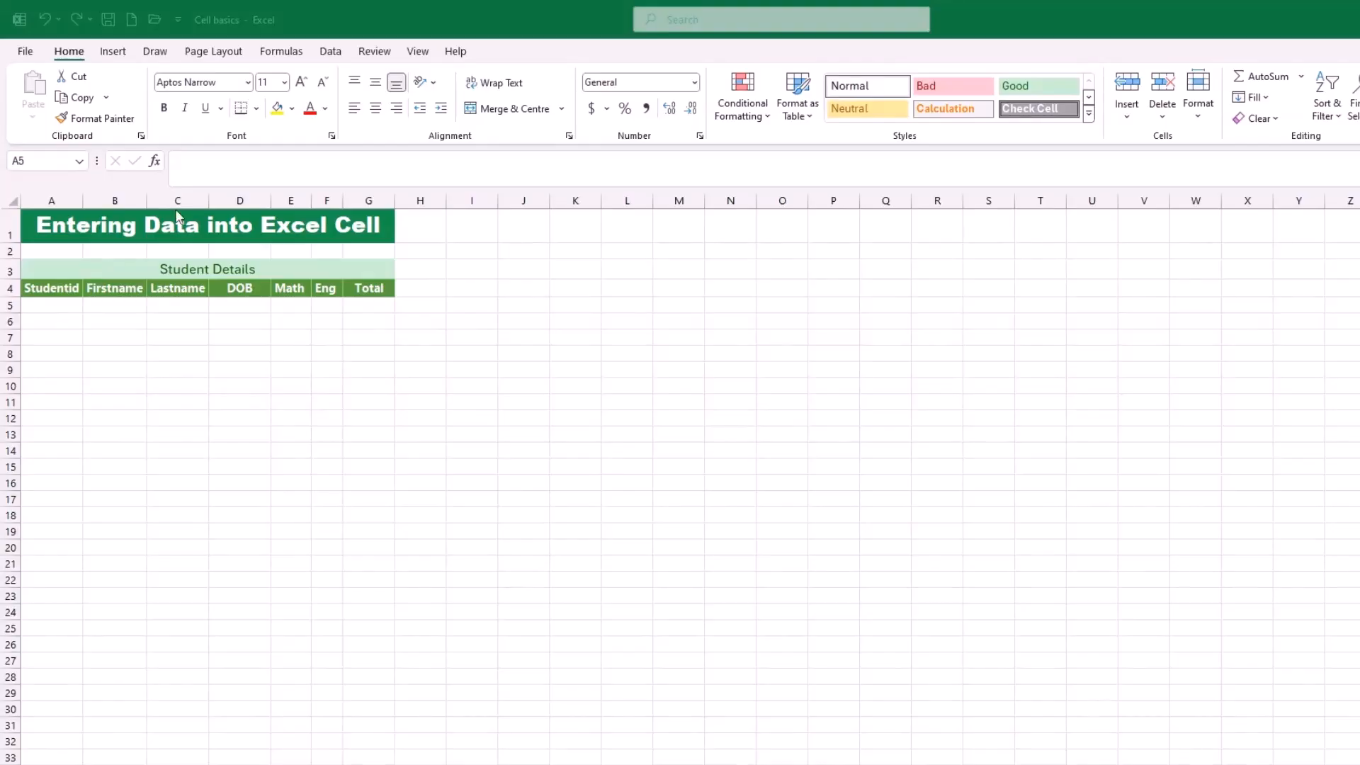
Enter the first sequential student ID in cell A5 of the Entering Data into Excel Cell sheet
left_click(51, 306)
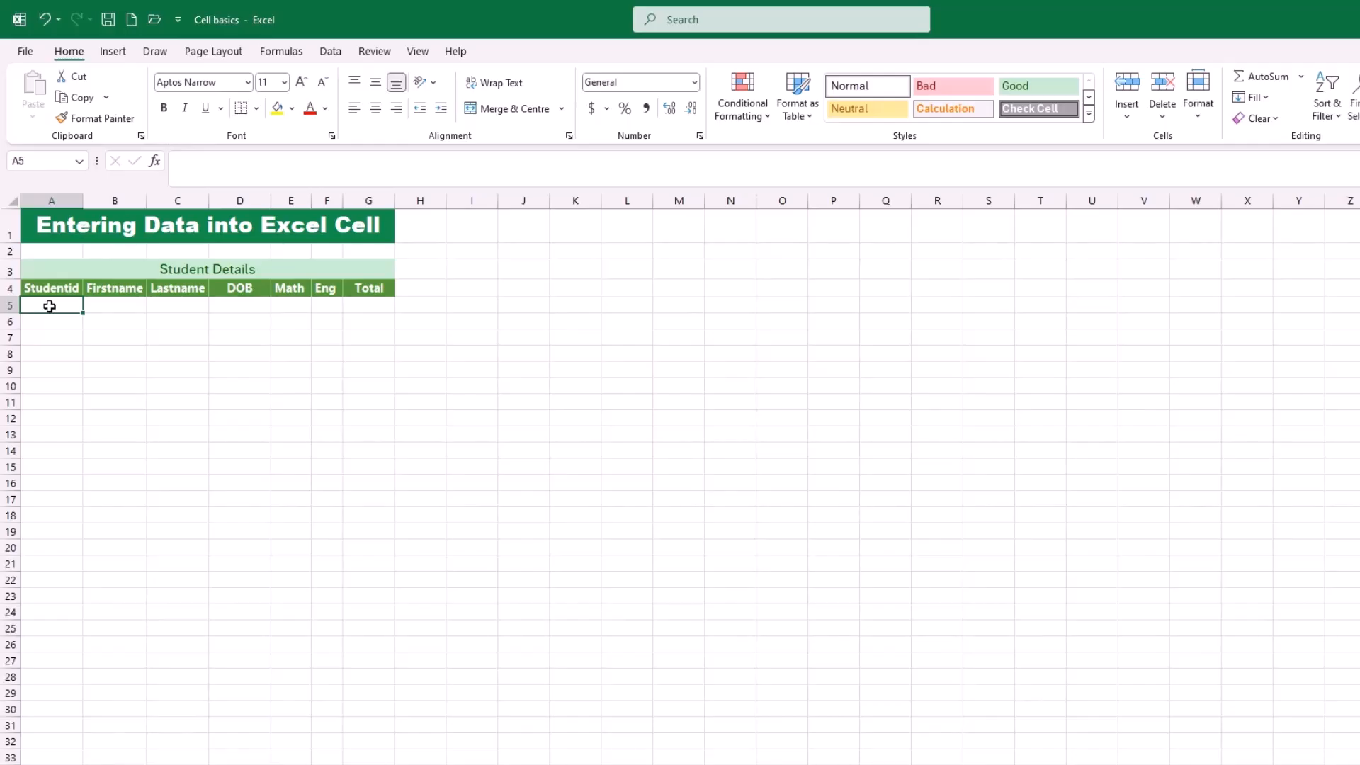
type("1")
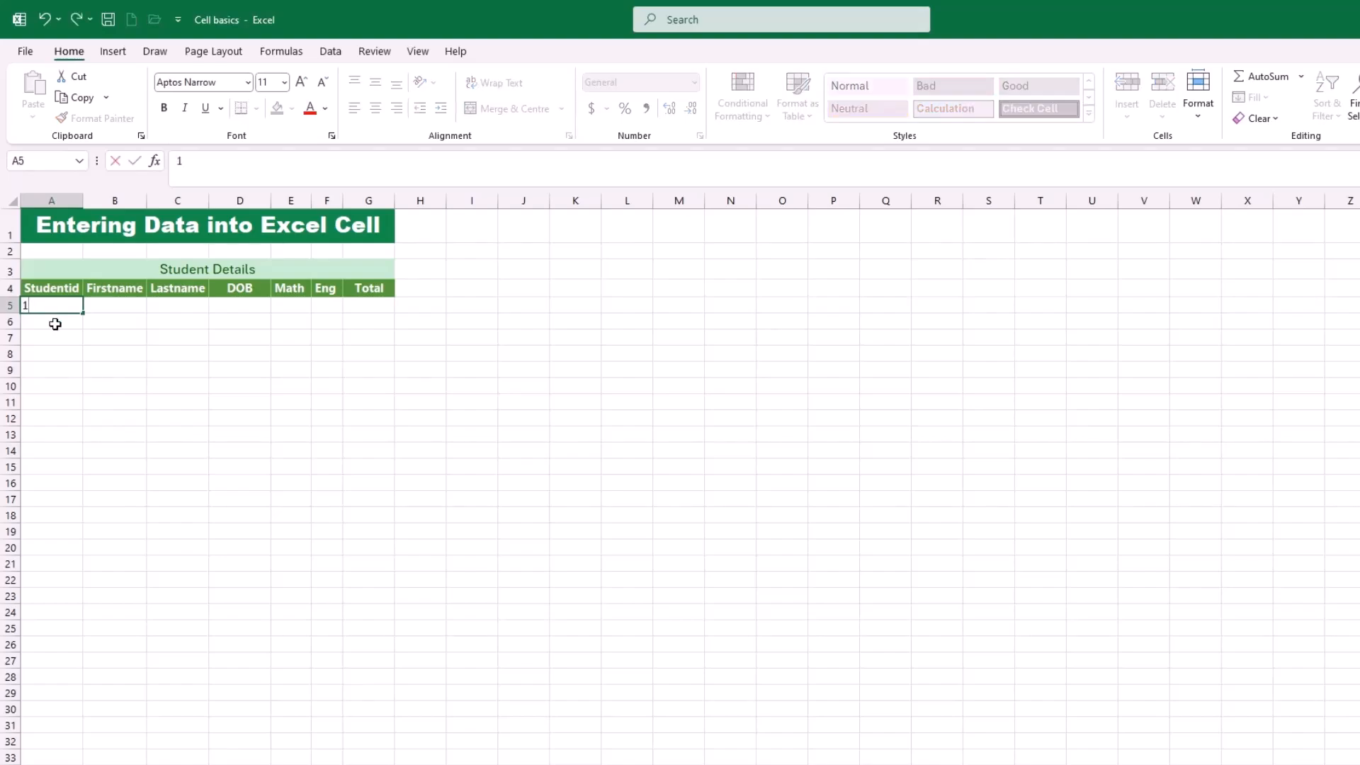
key("Return")
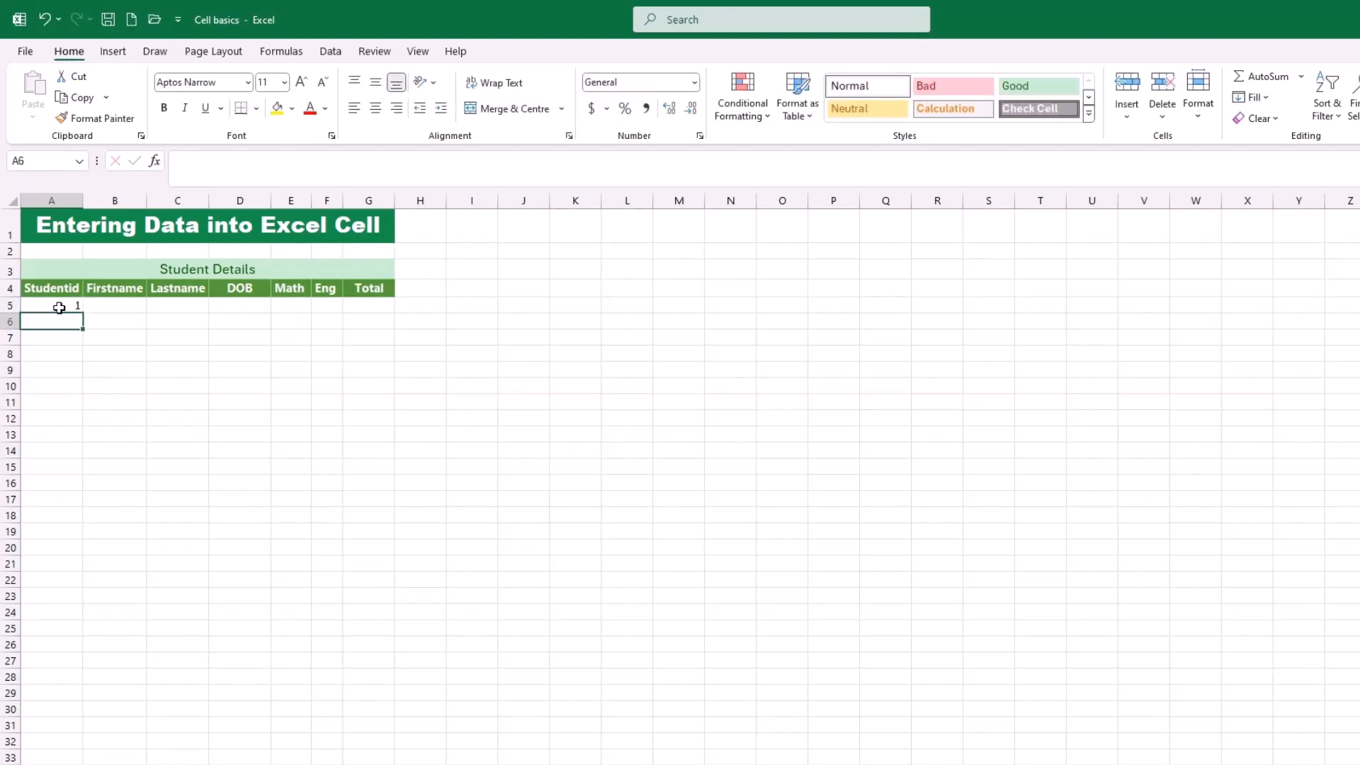
Enter the student's first name in cell B5 and last name in cell C5
left_click(109, 307)
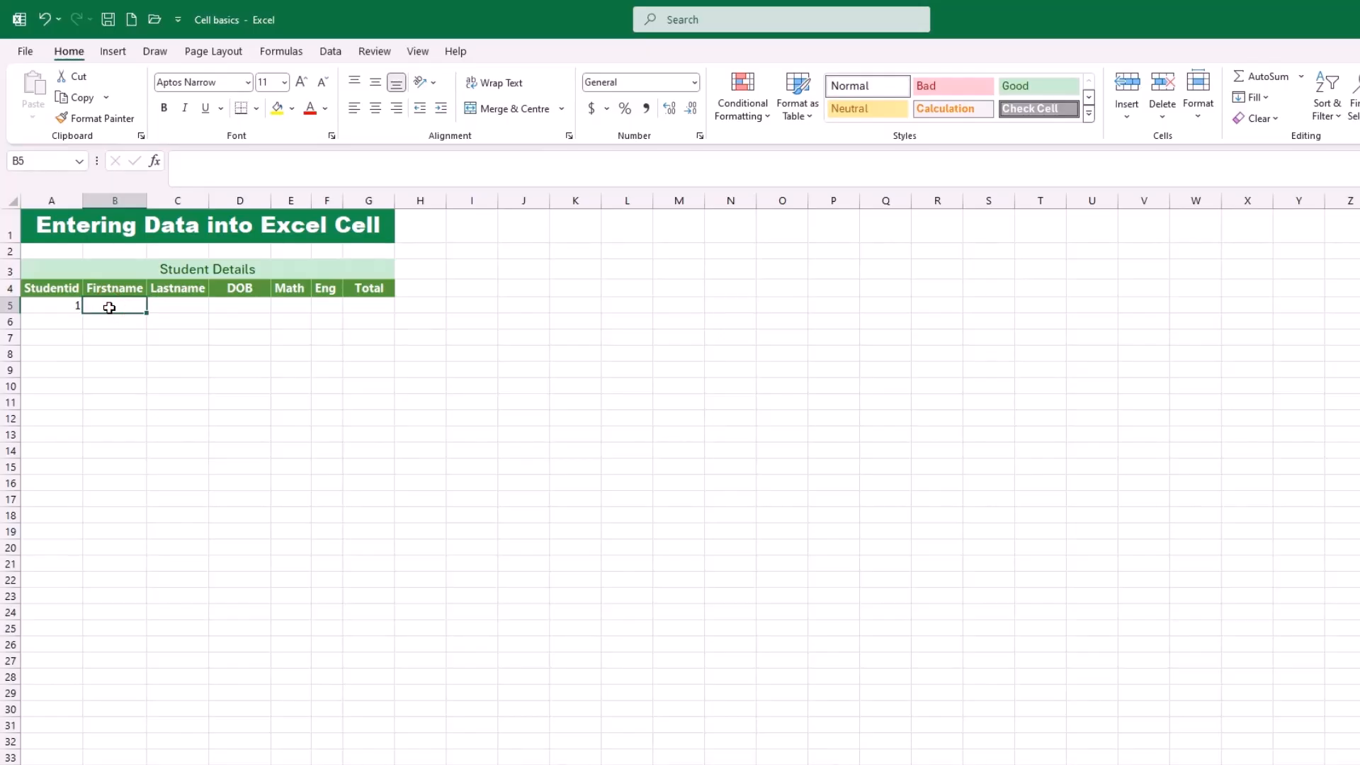
type("J")
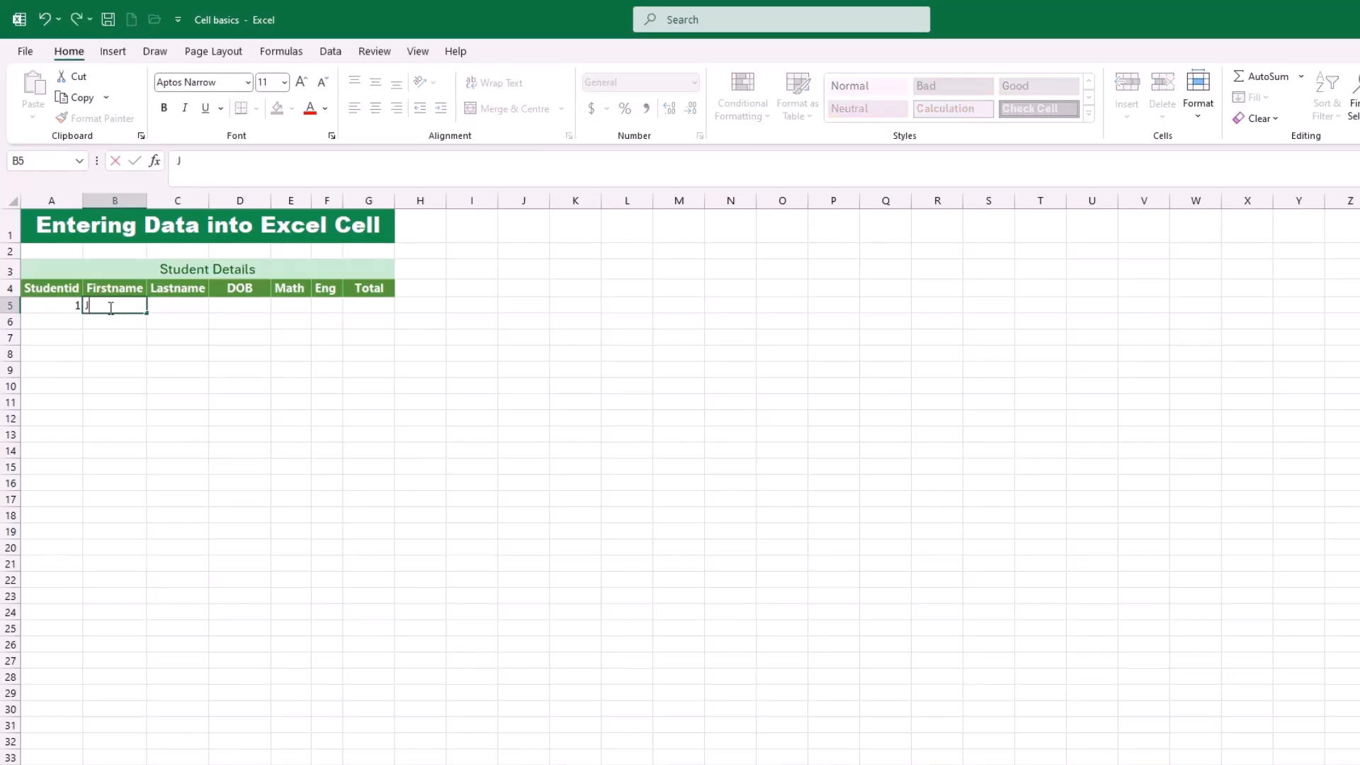
type("ohn")
left_click(175, 302)
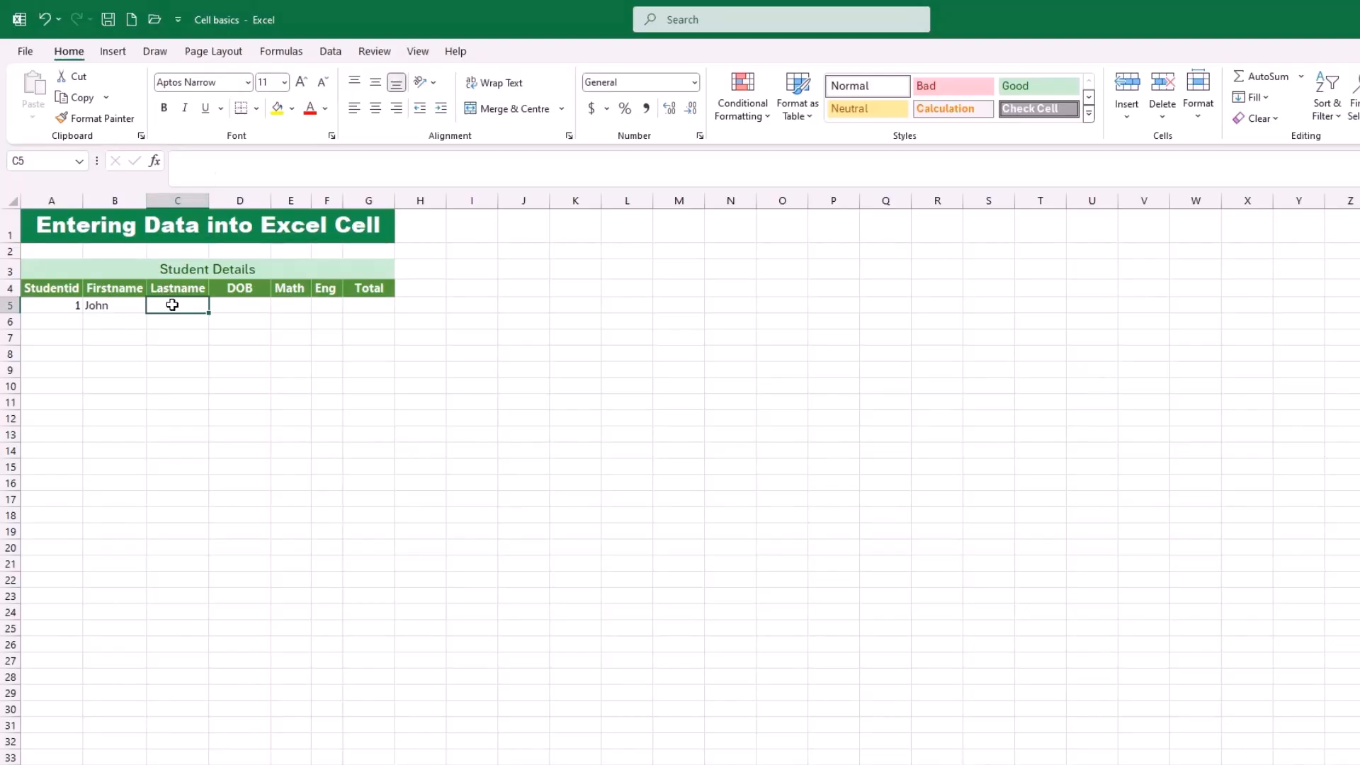
left_click(197, 163)
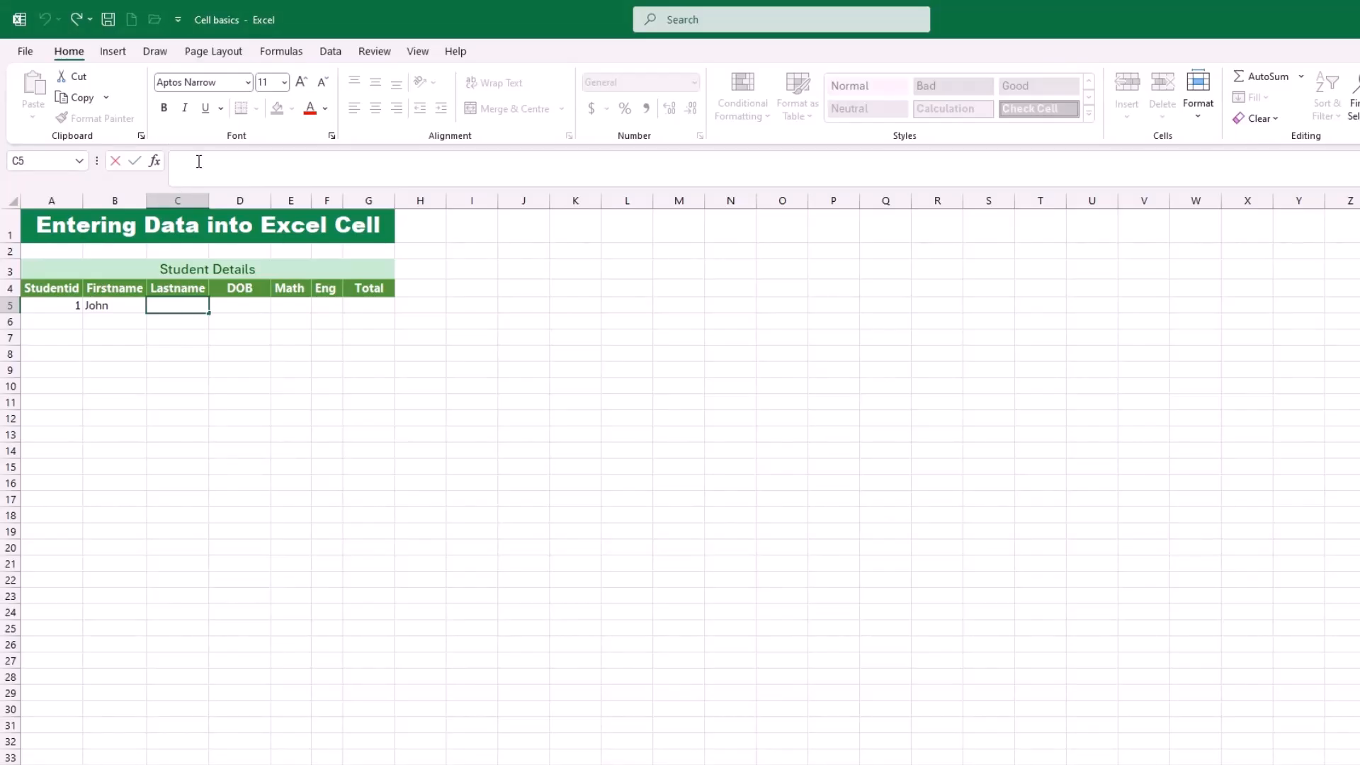
type("Doe")
key("Return")
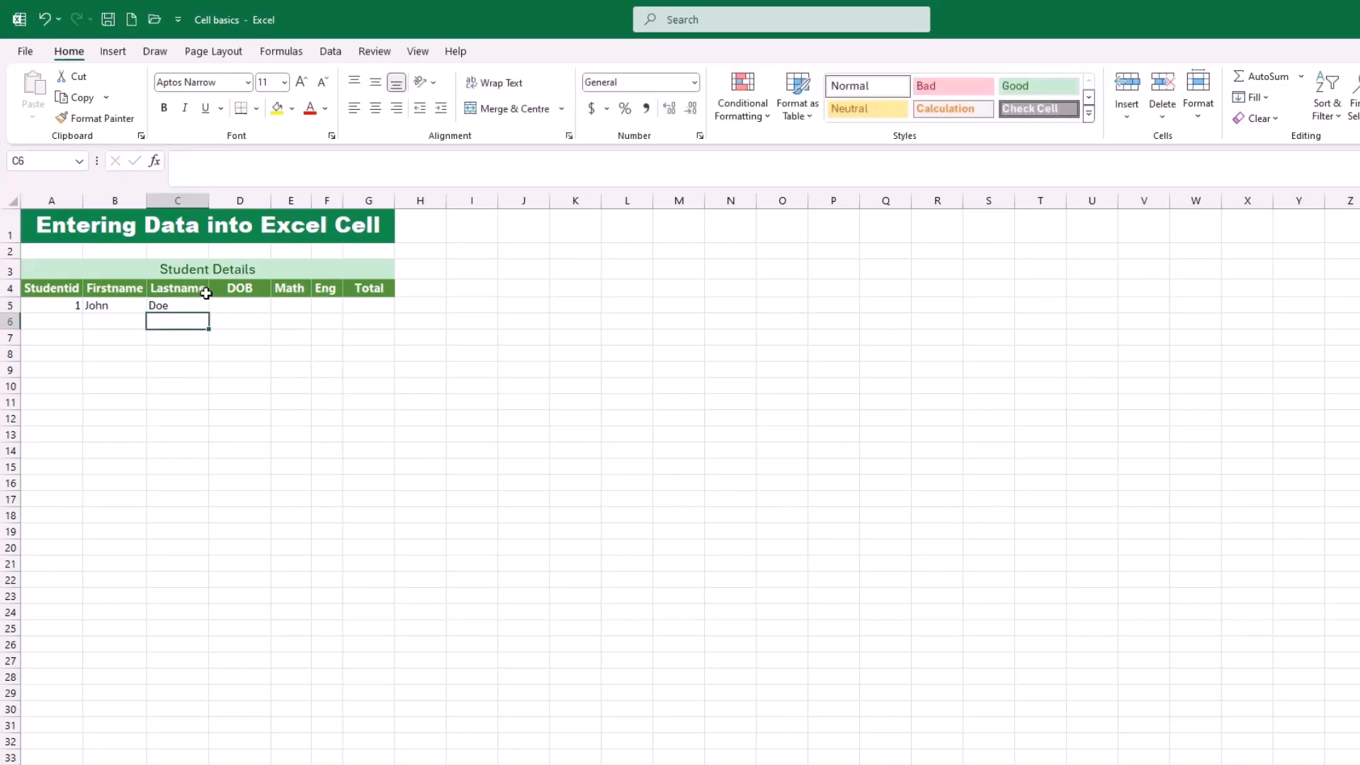
Enter the student's date of birth in cell D5, keeping D5 as the active cell
left_click(227, 303)
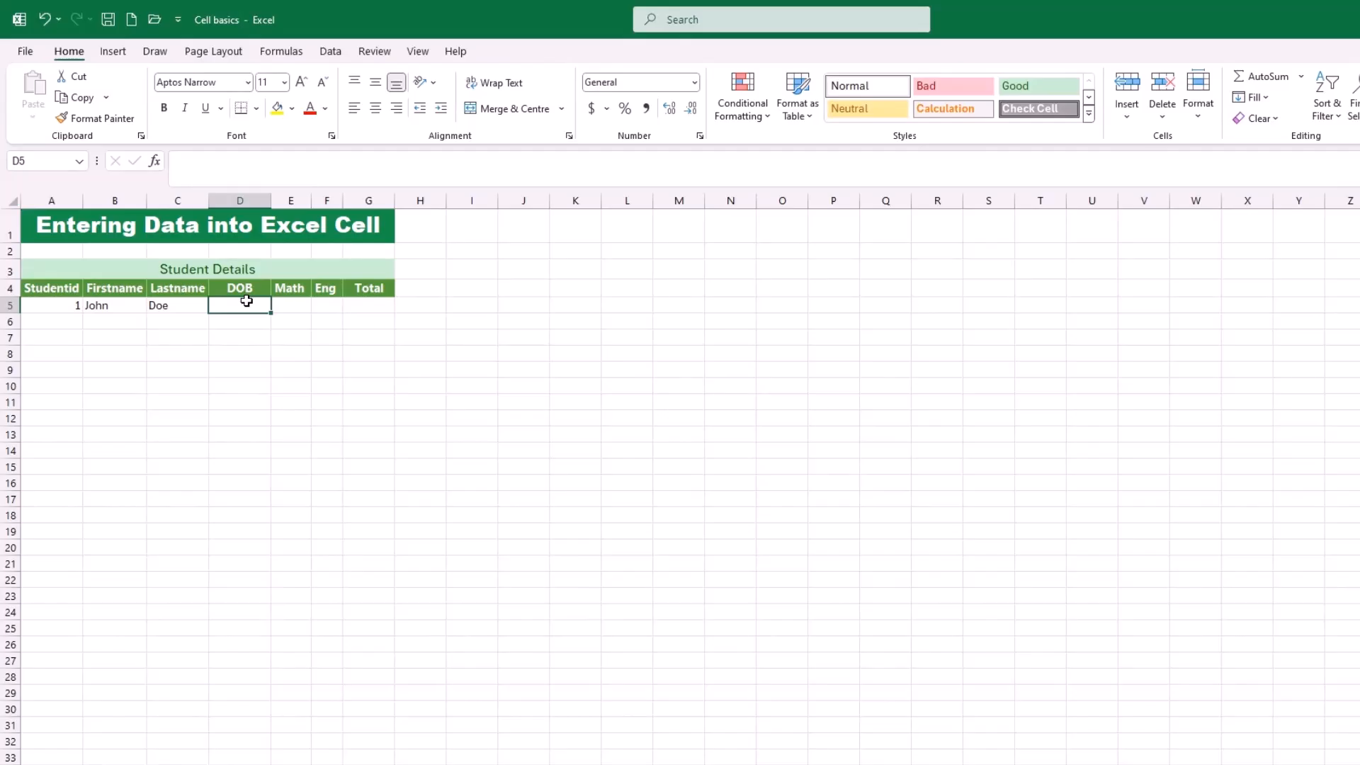
type("1/11/2000")
key("ctrl+Return")
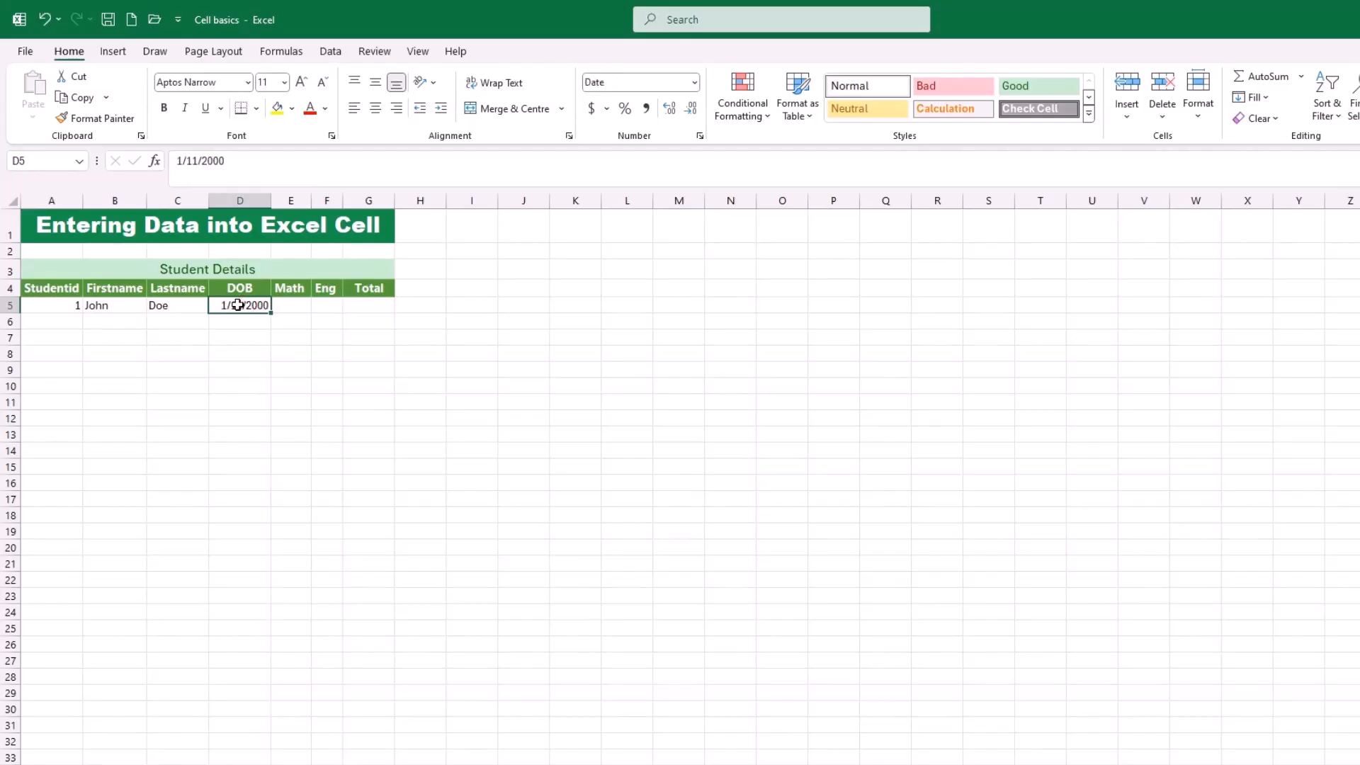
Move the active cell along row 5 from E5 back to B5, one cell at a time, and return to E5
left_click(301, 305)
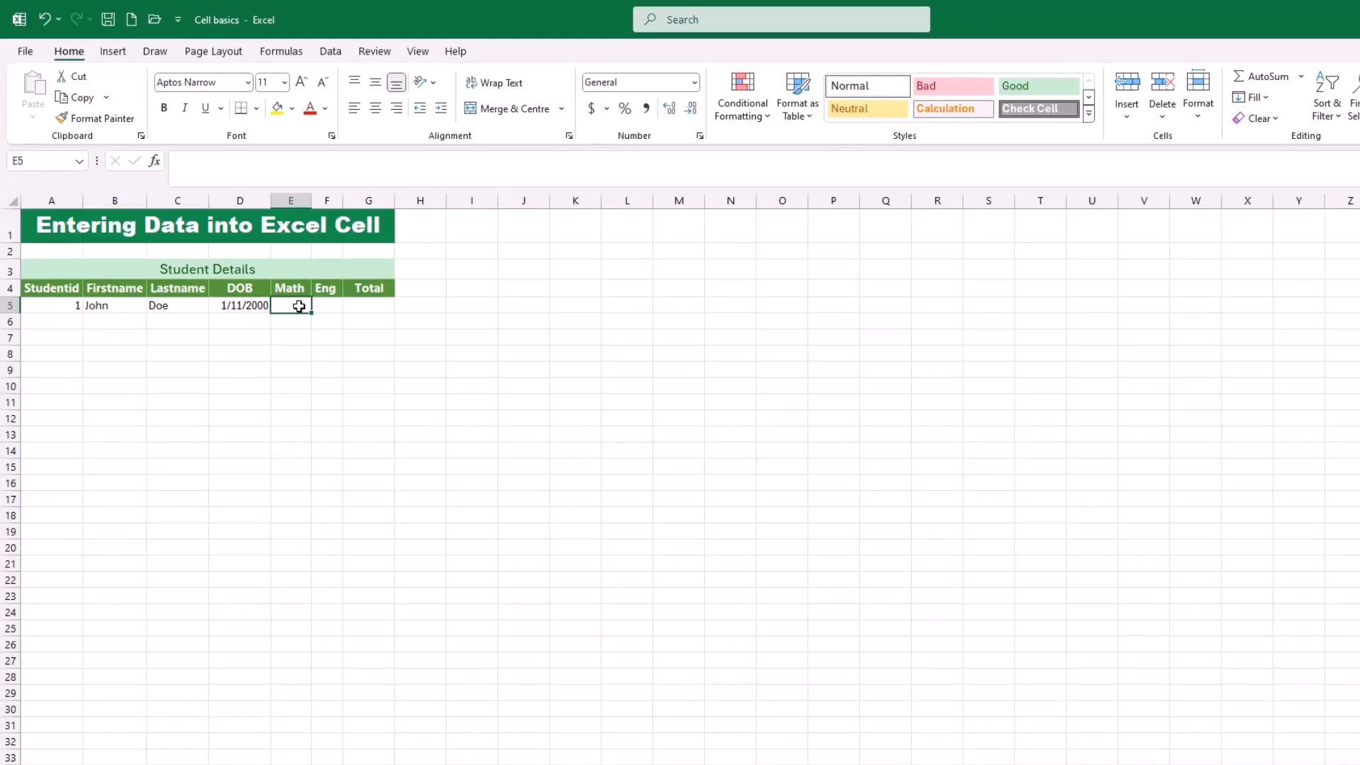
key("Left")
key("Left")
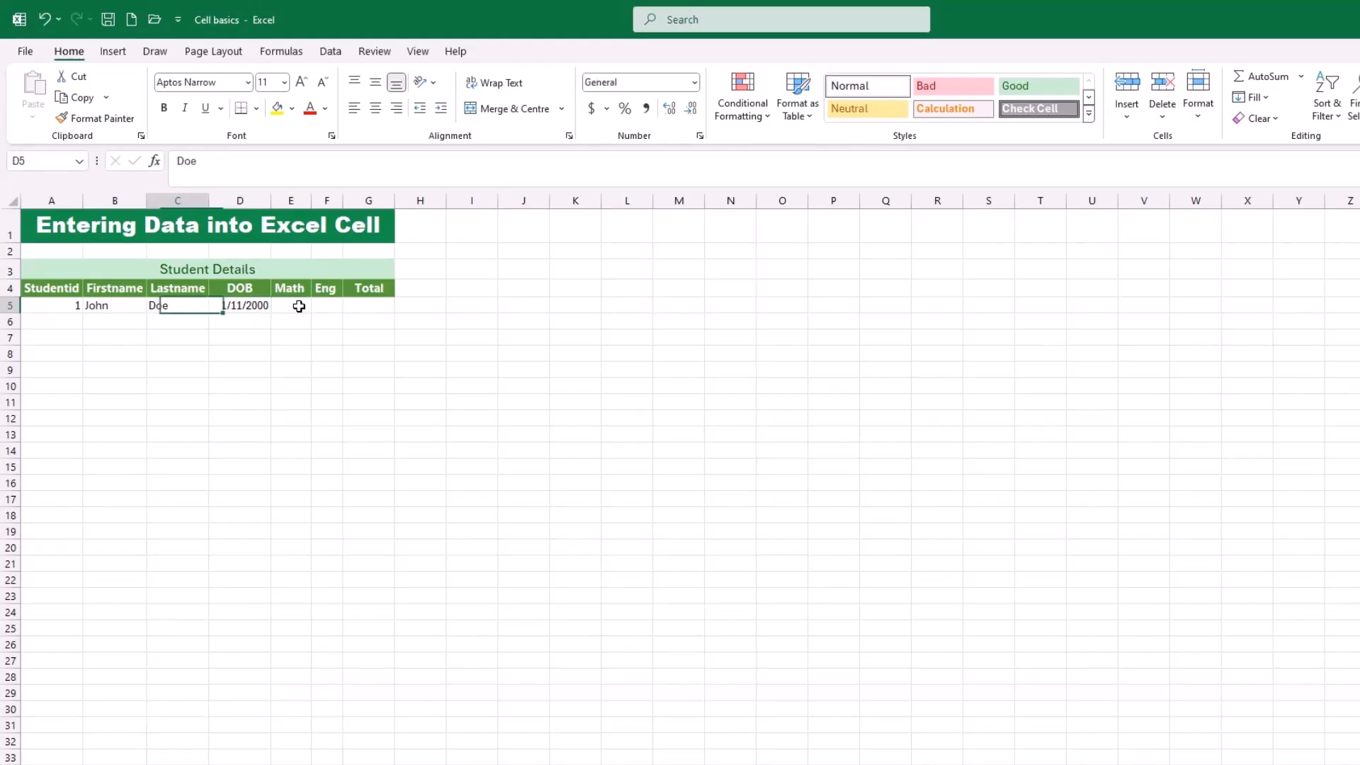
key("Left")
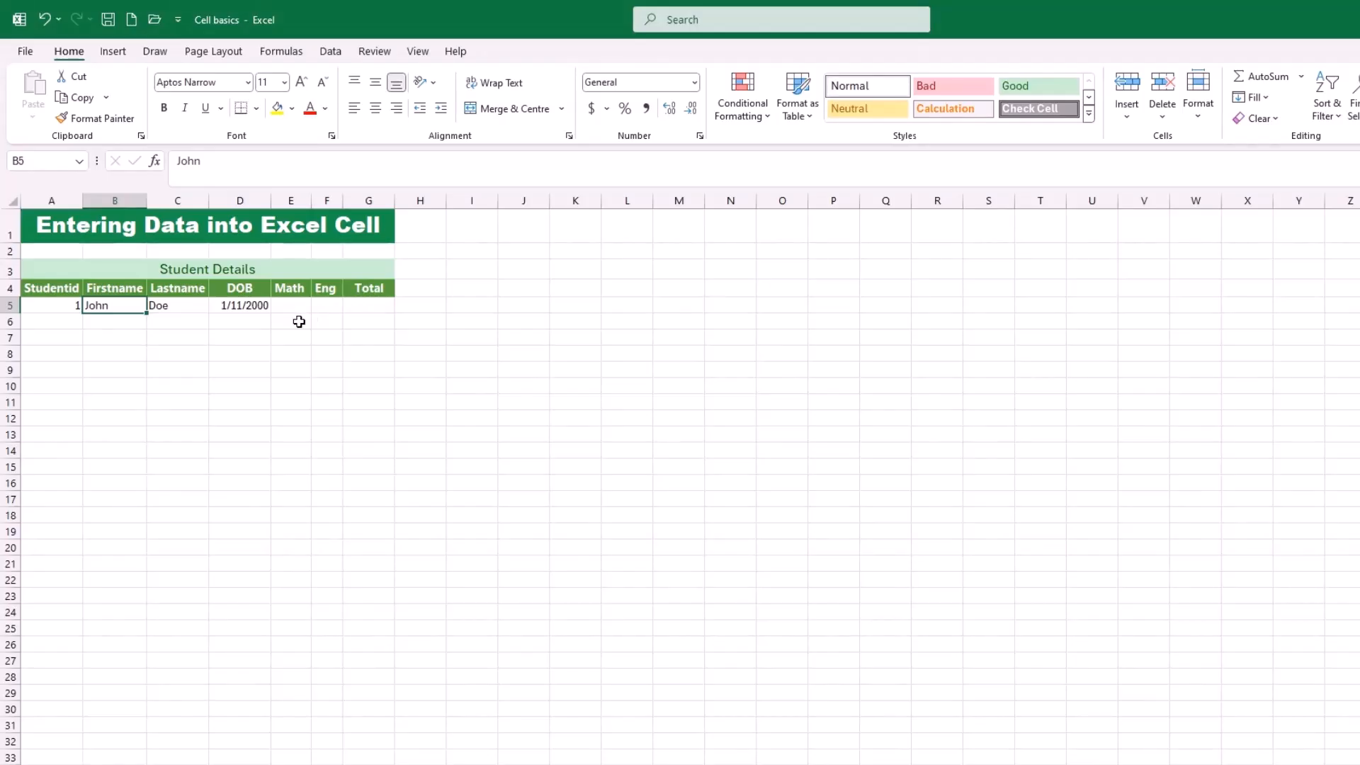
key("Right")
key("Right")
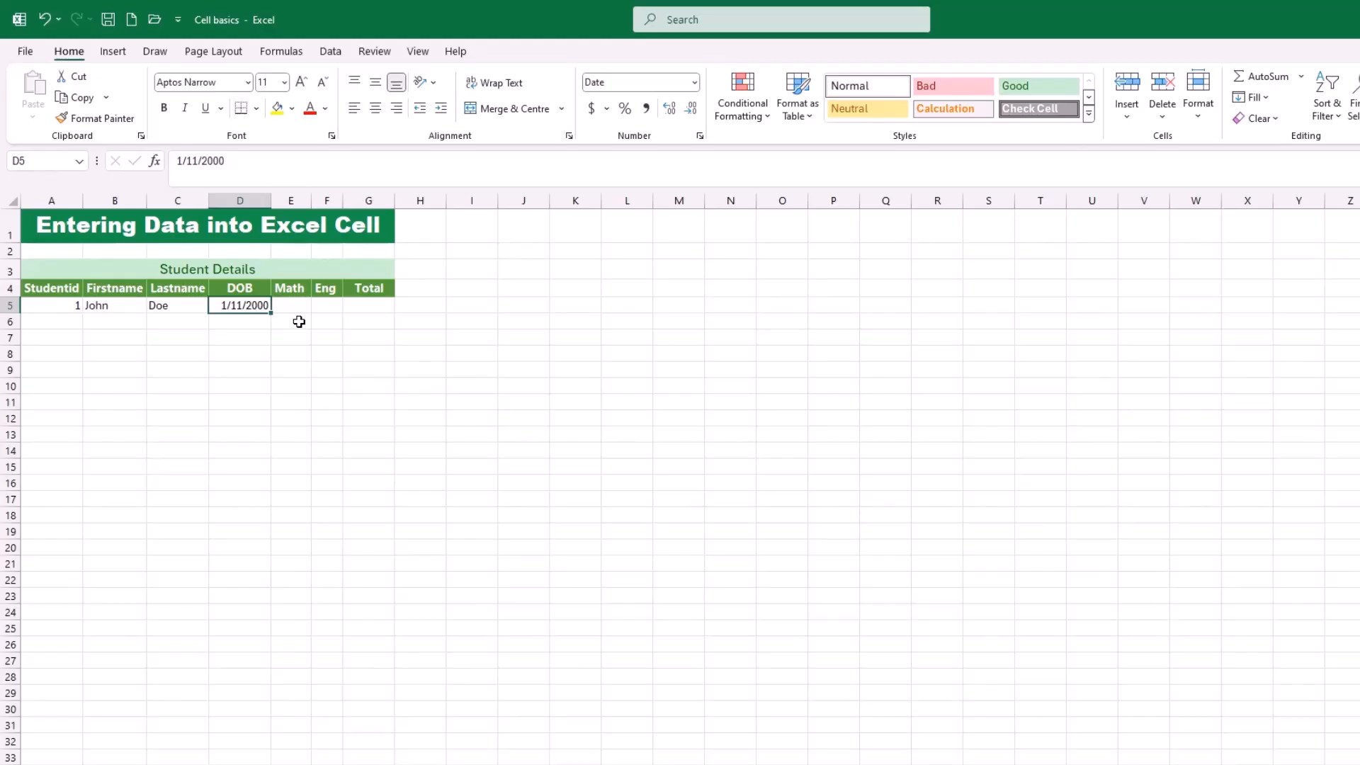
key("Right")
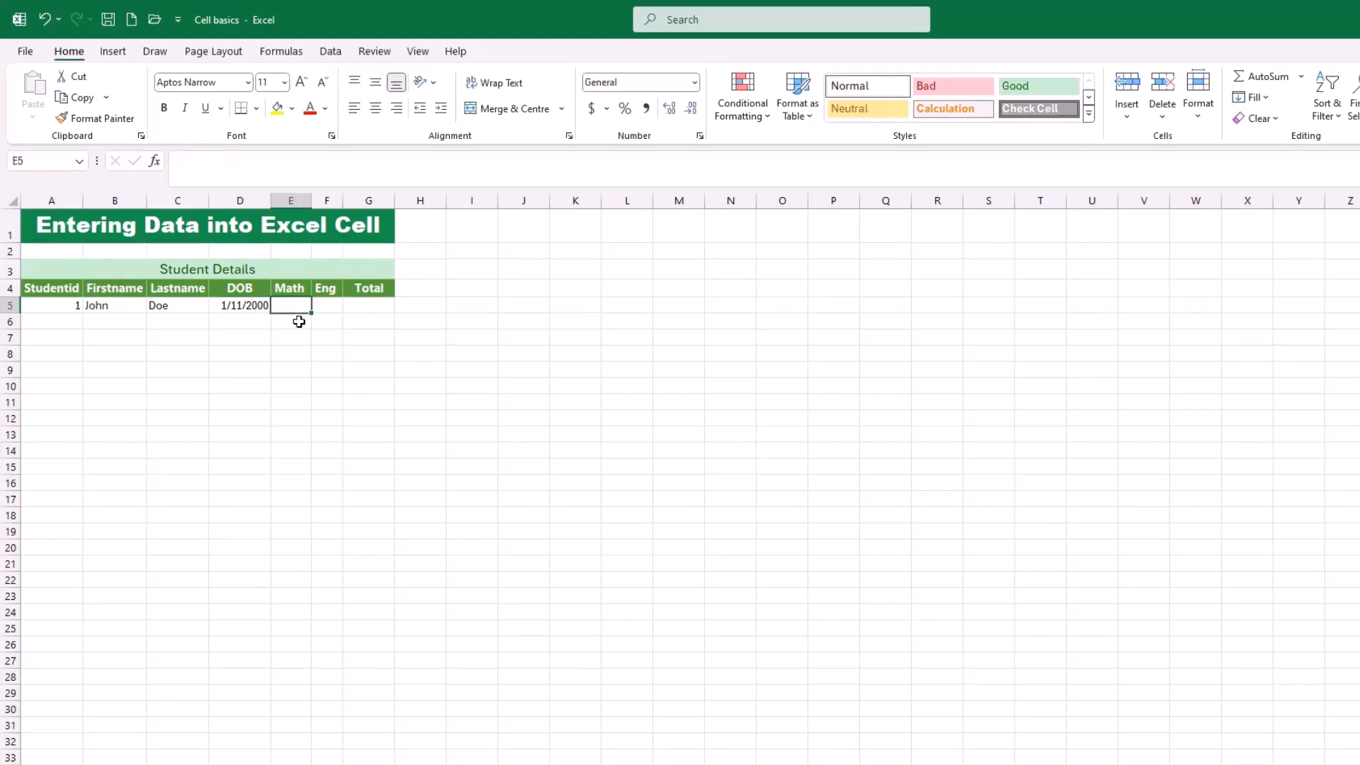
Enter the first student's scores: 50 for Math in cell E5 and 70 for Eng in cell F5
left_click(221, 166)
type("50")
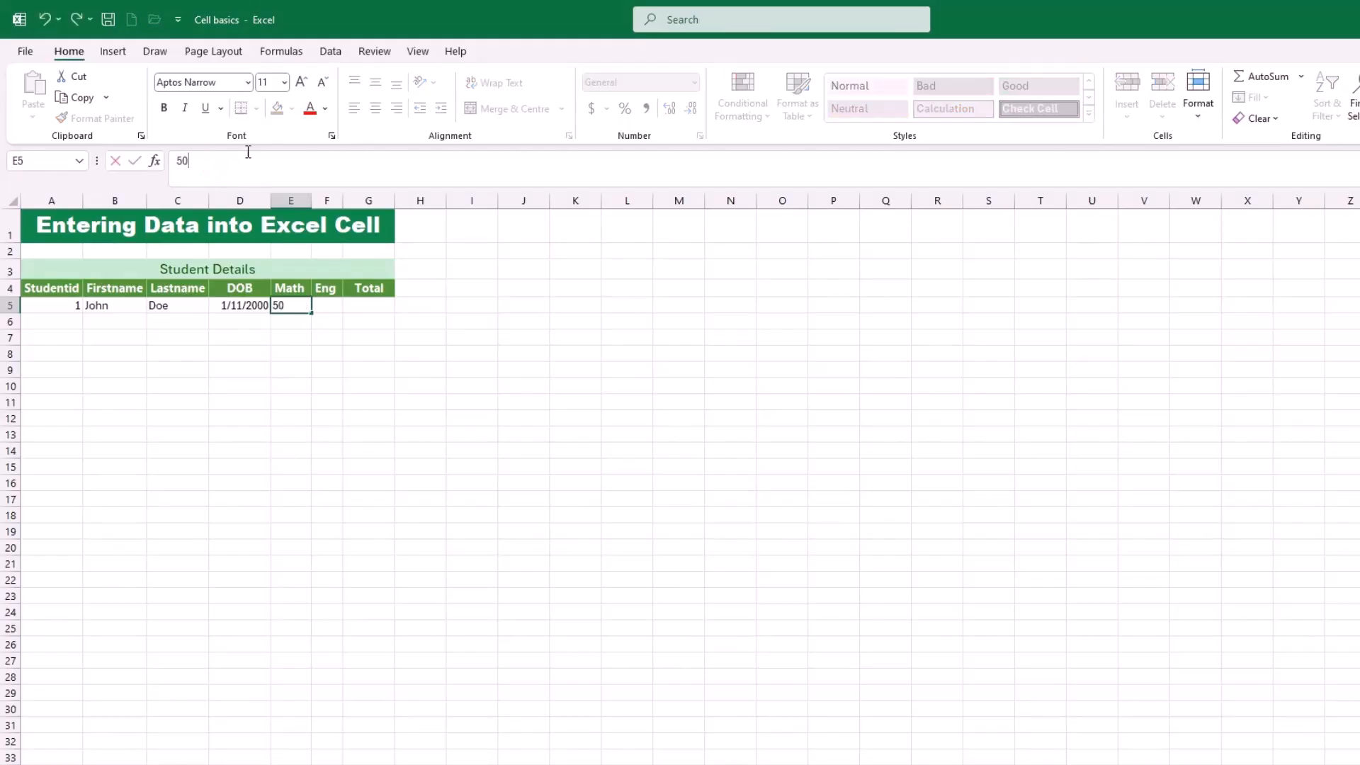
key("Tab")
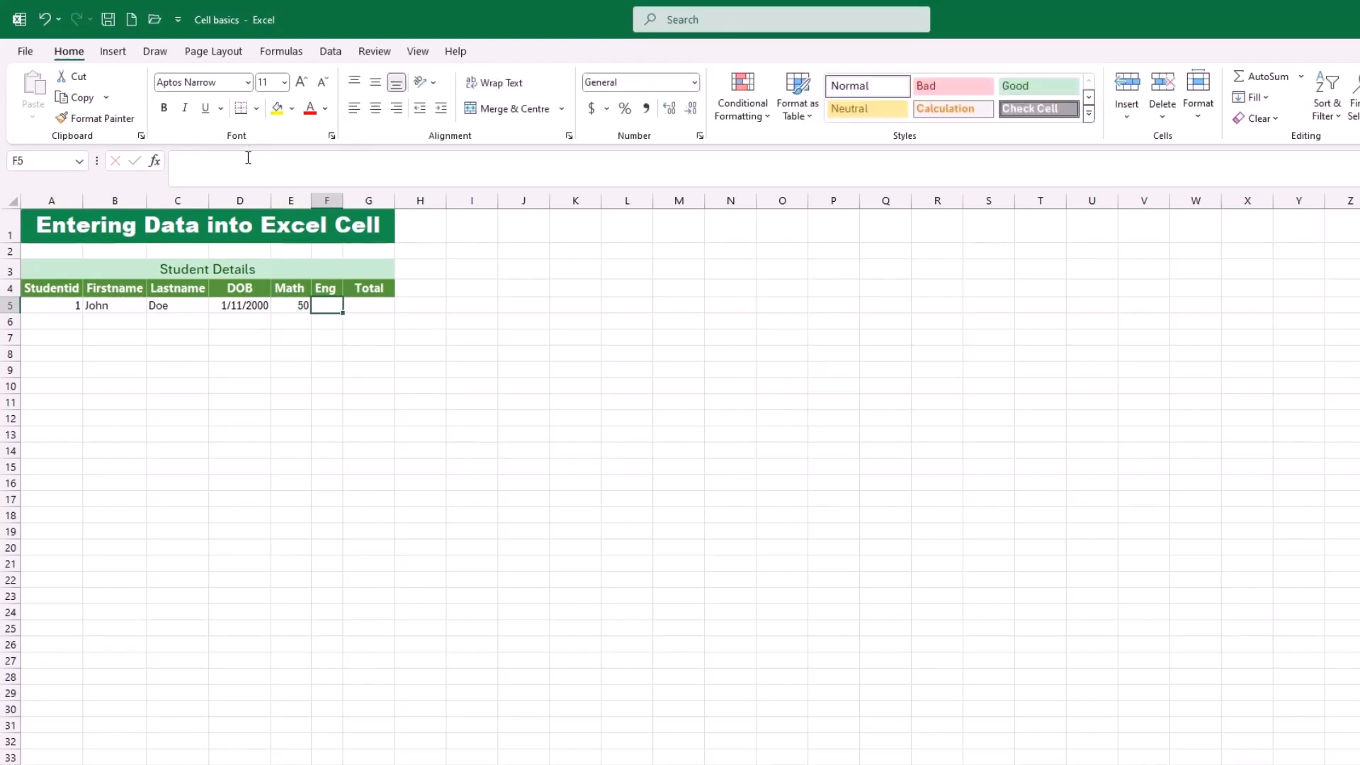
left_click(247, 163)
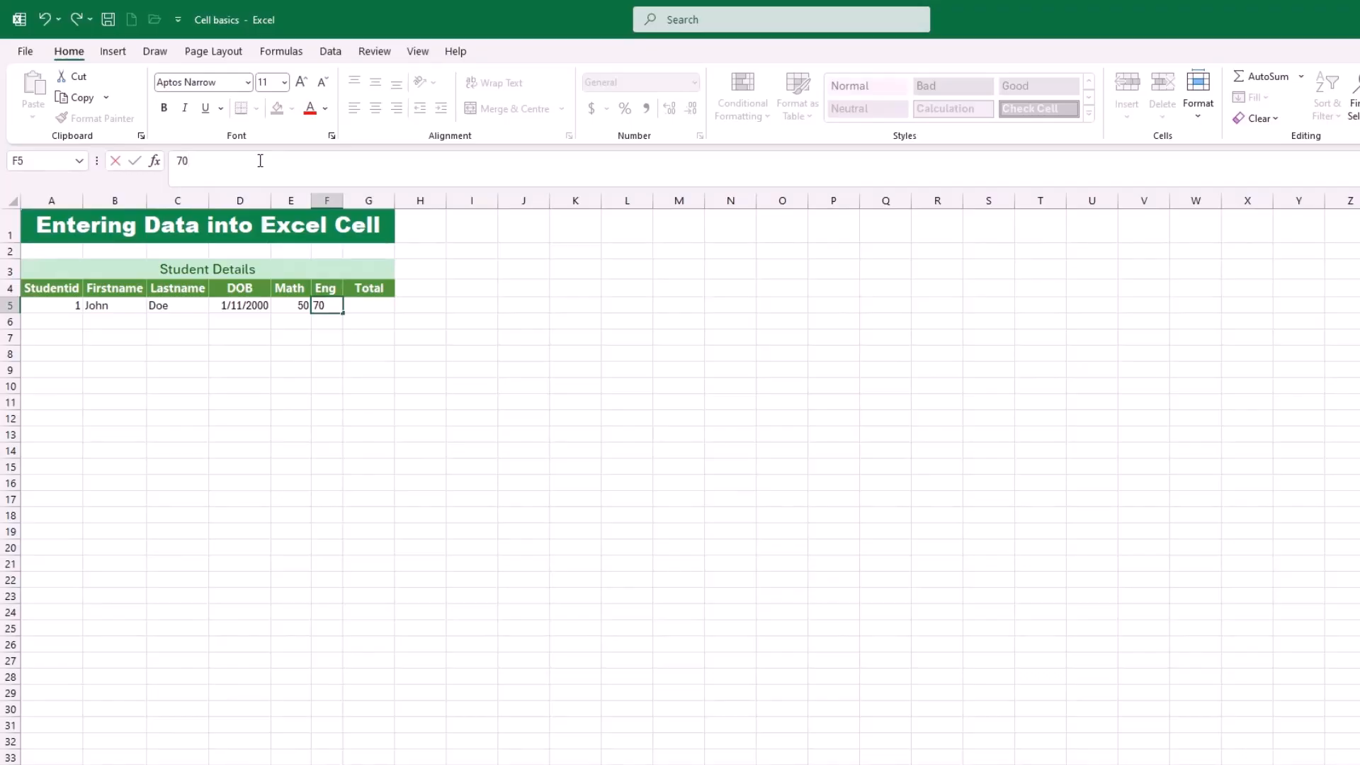
type("70")
key("Tab")
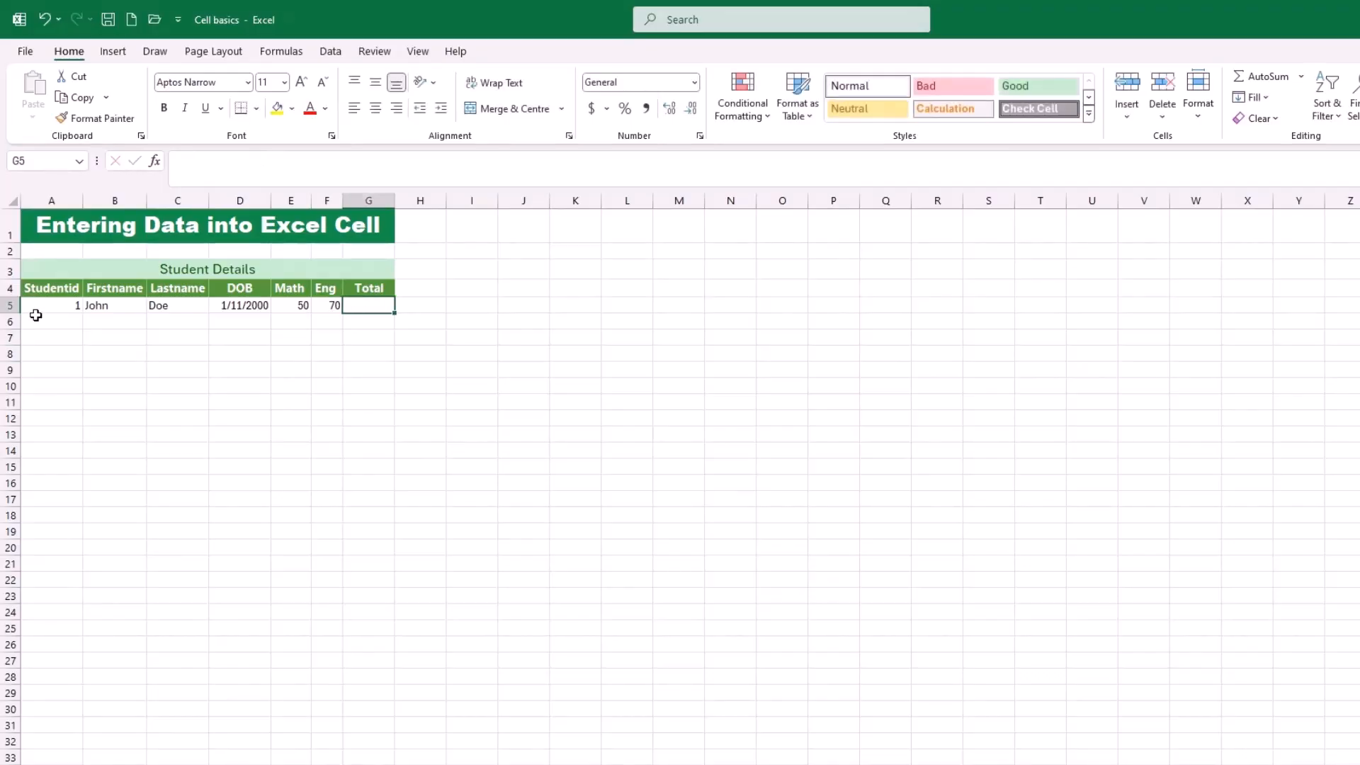
Enter the student ID 2 in cell A6 and the second student's first name in cell B6, keeping B6 active
left_click(60, 325)
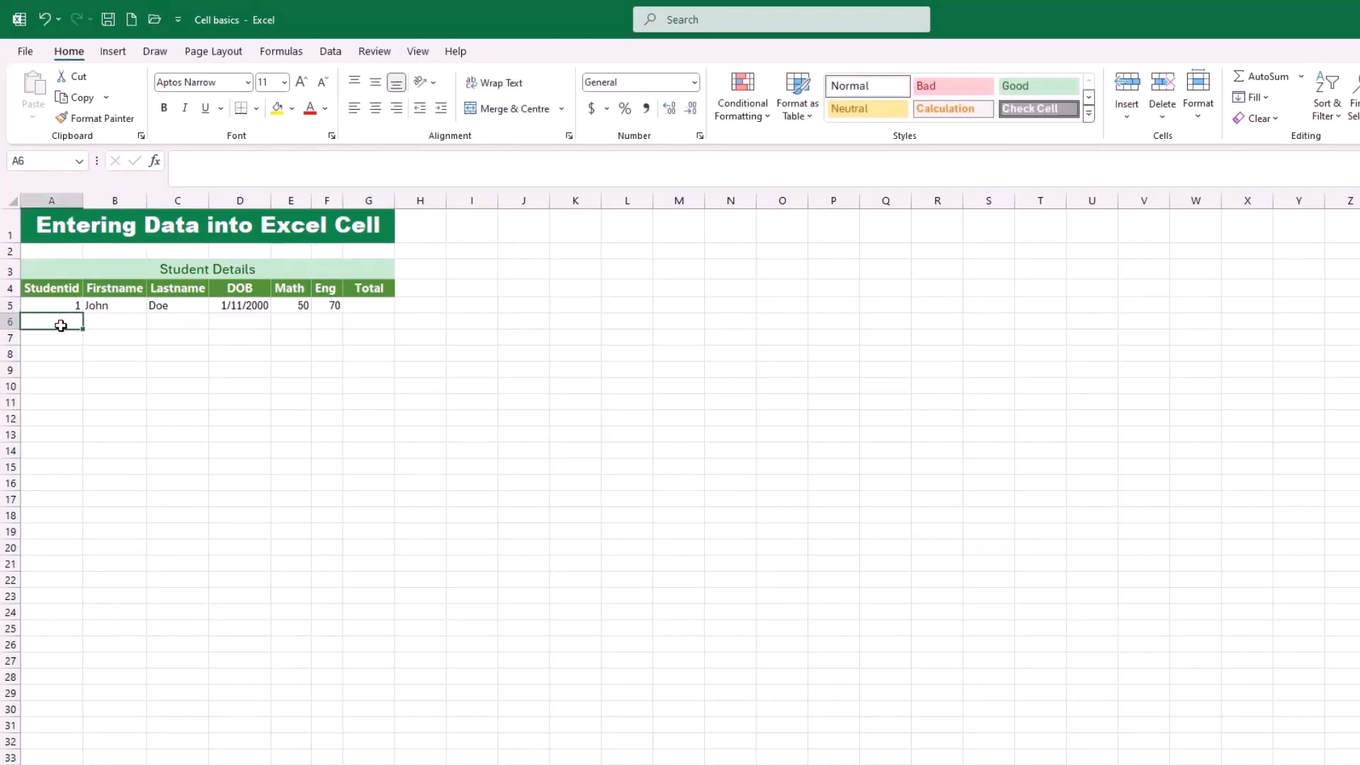
type("2")
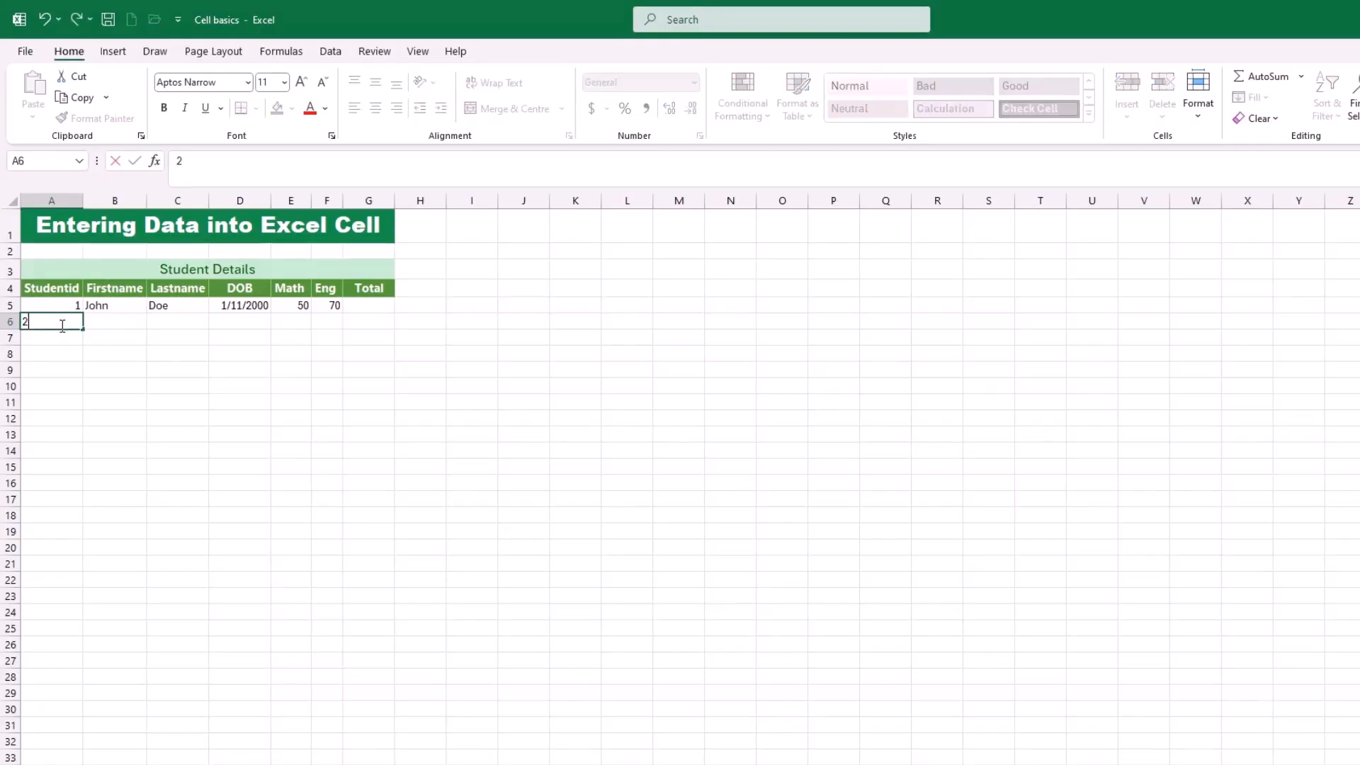
left_click(114, 320)
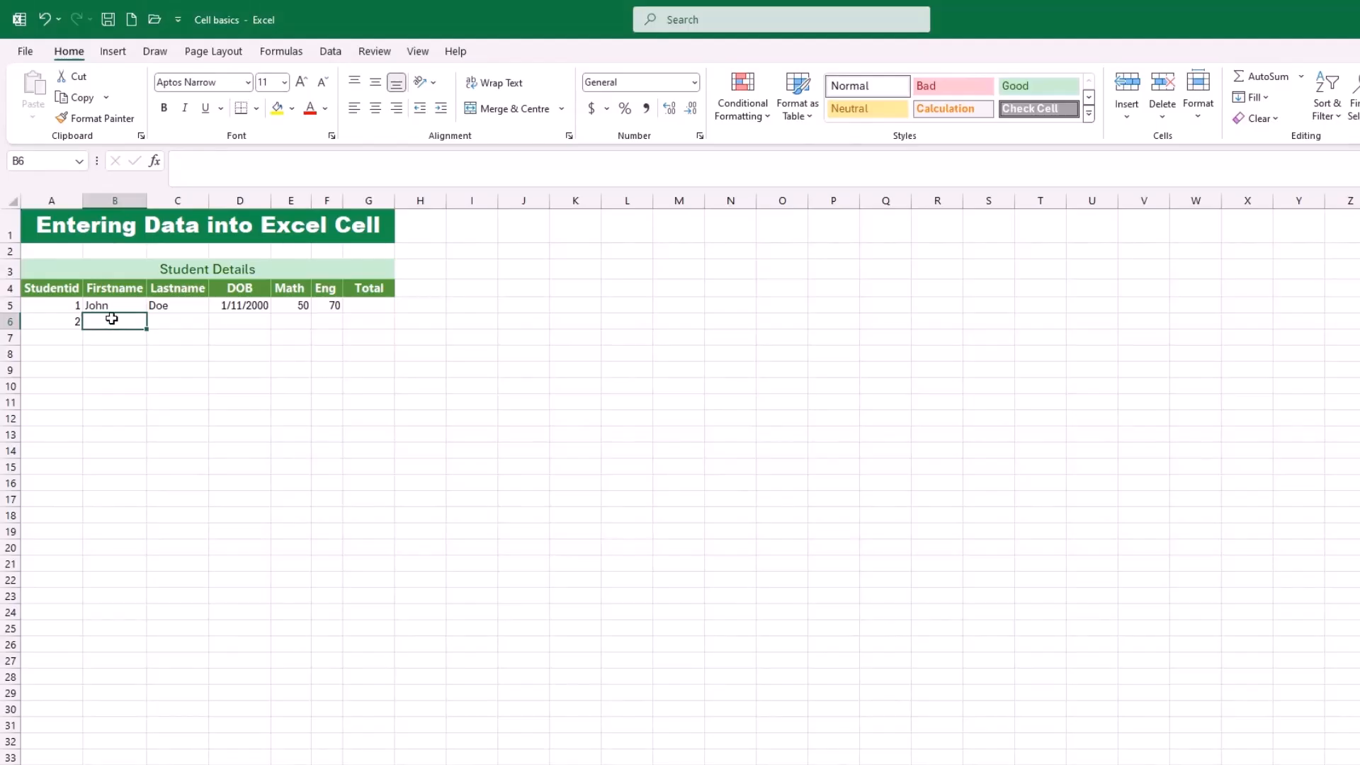
type("Ja")
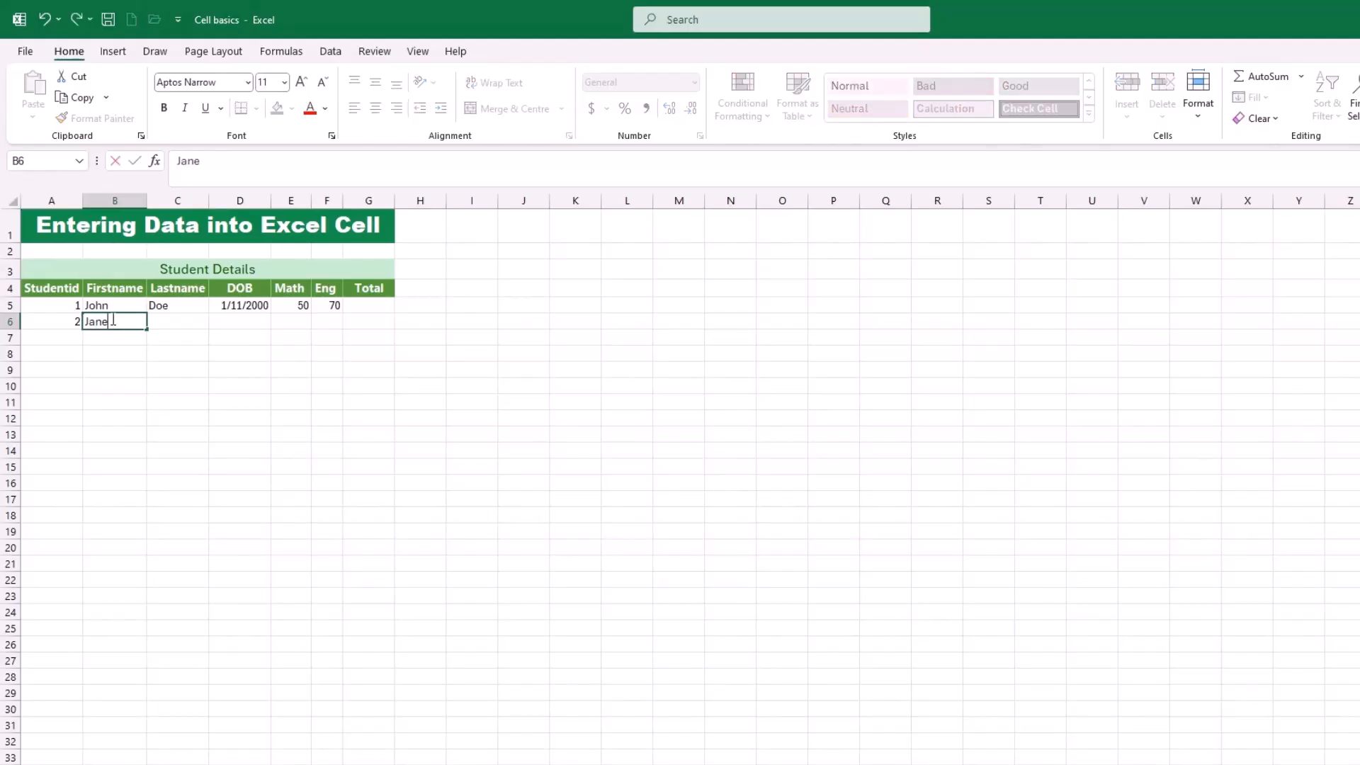
type("ne")
key("ctrl+Return")
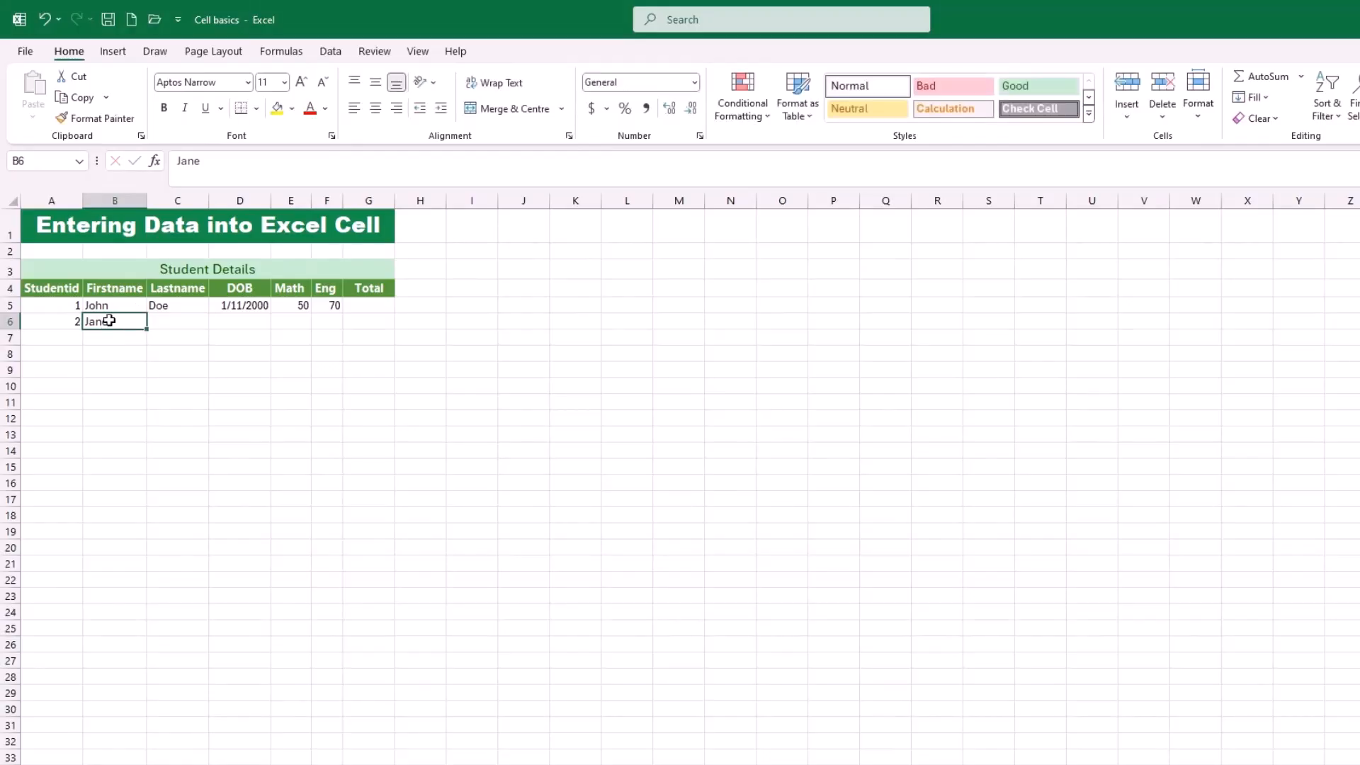
Enter the second student's last name in cell C6 using the formula bar
key("Tab")
left_click(206, 170)
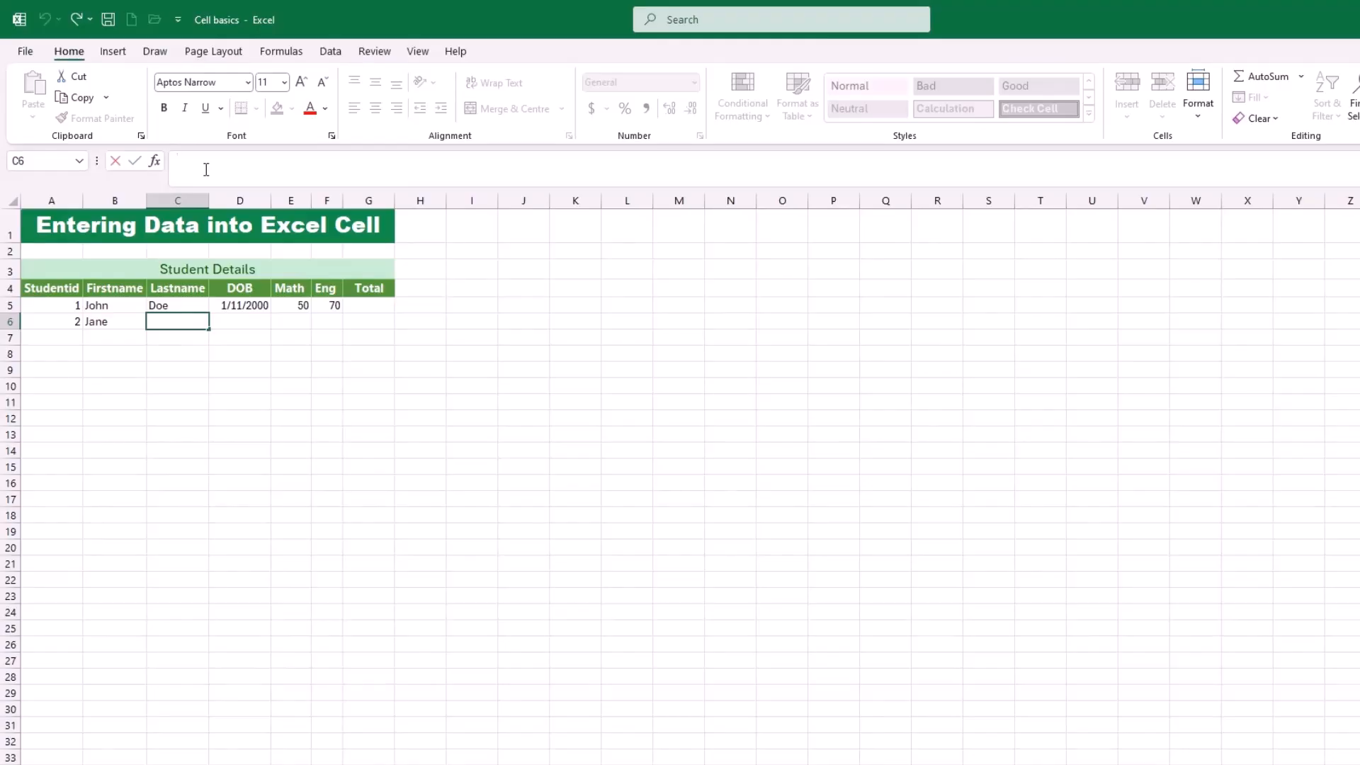
type("Smith")
key("Tab")
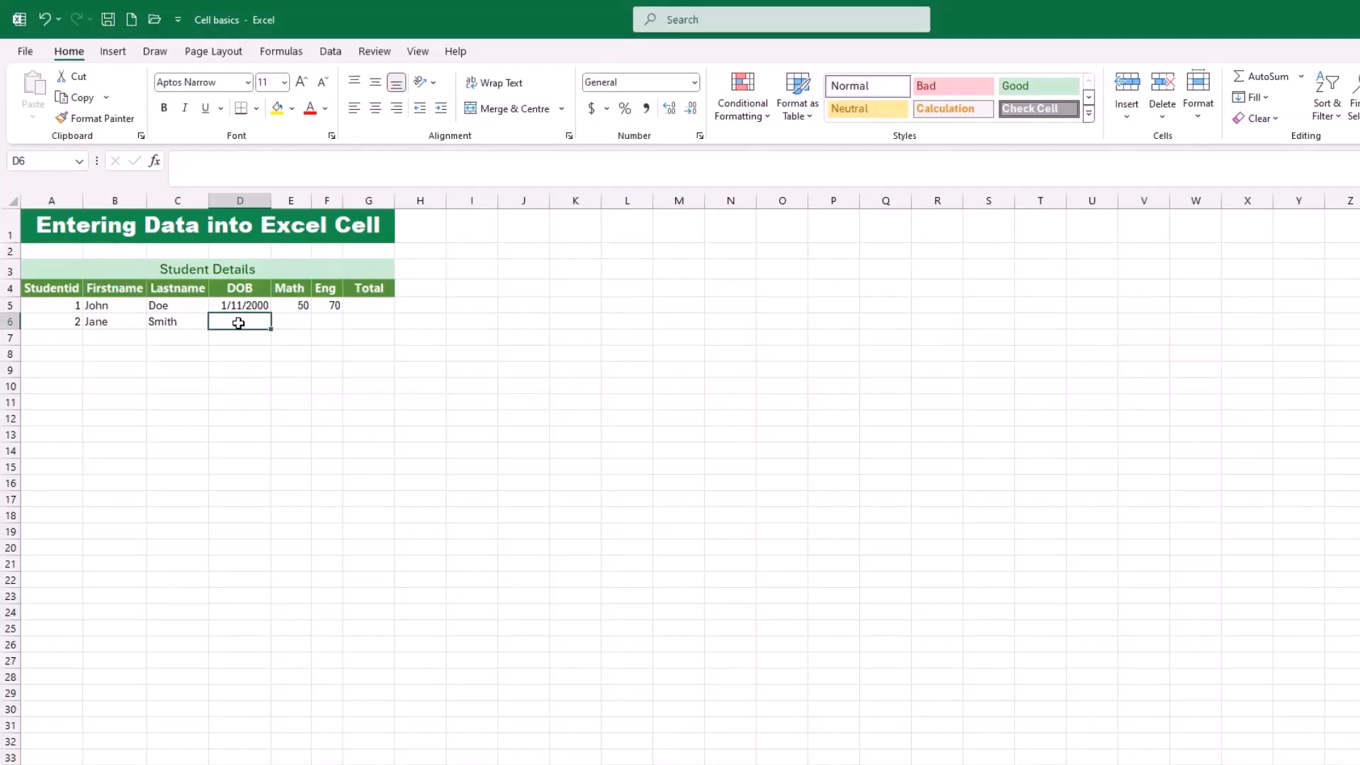
Enter the second student's date of birth in cell D6
left_click(216, 163)
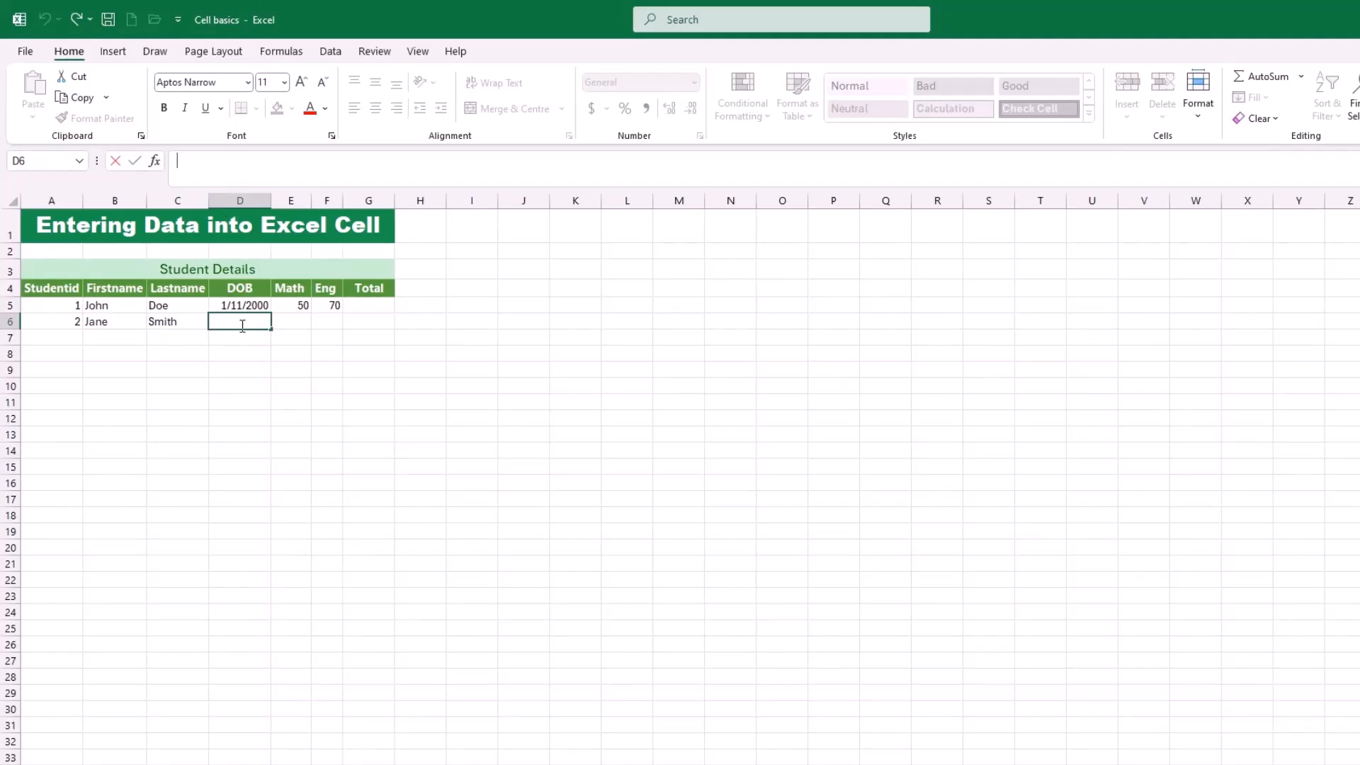
key("Escape")
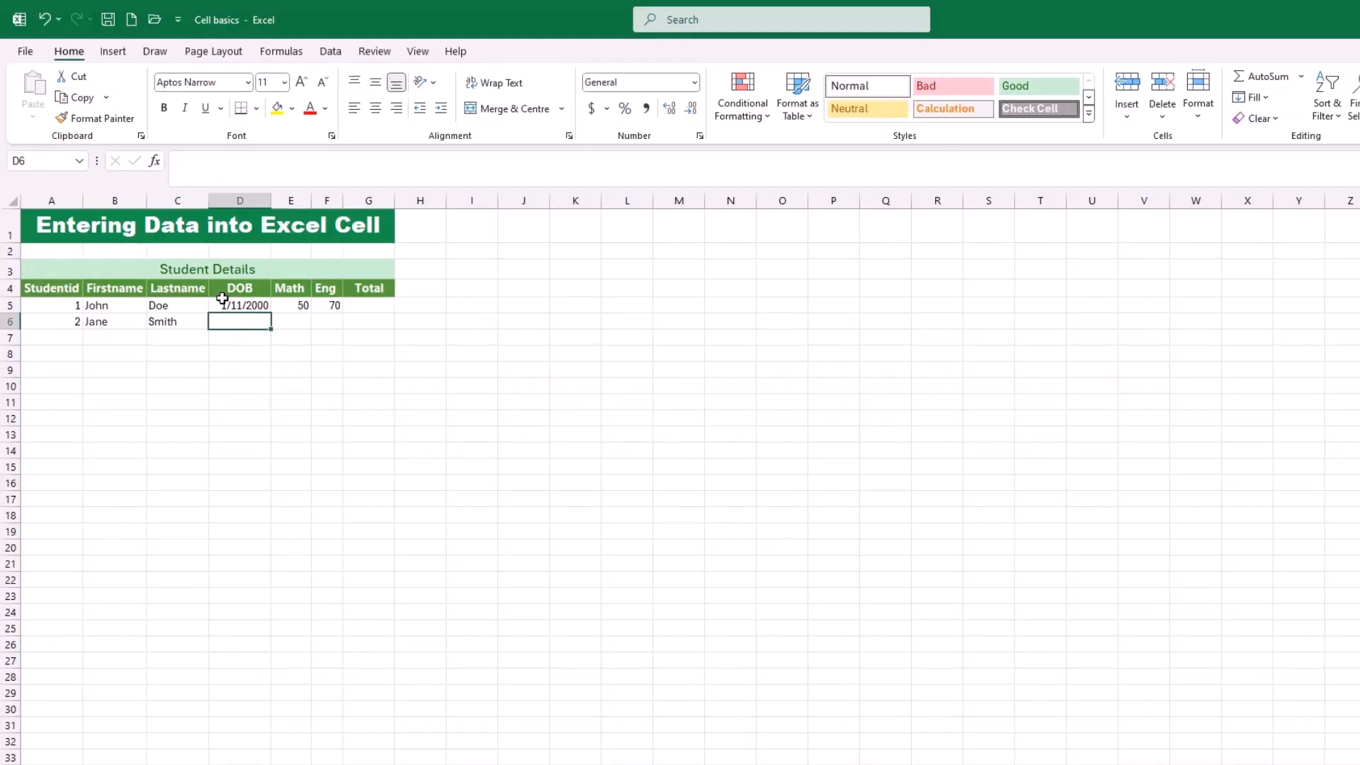
left_click(107, 23)
key("ctrl+z")
type("5/12/2015")
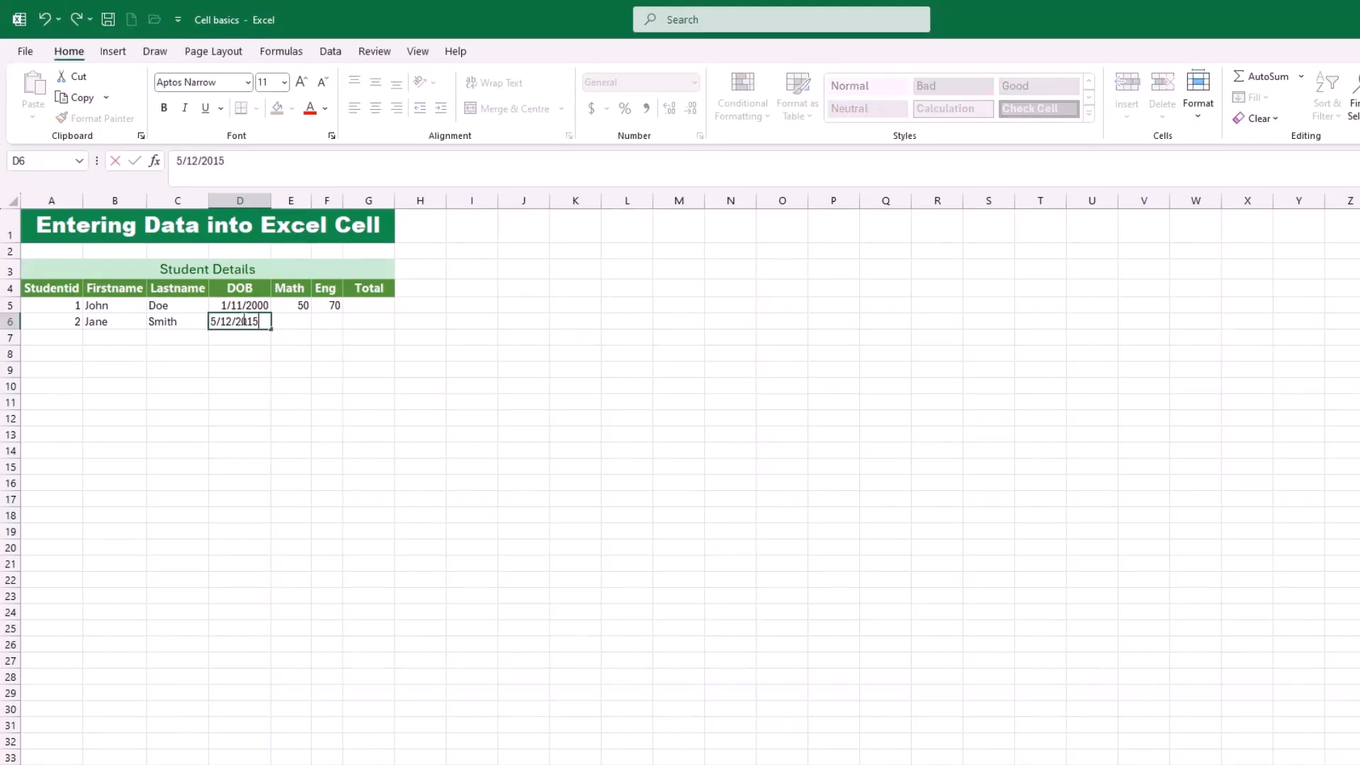
Enter the second student's Math score of 90 in cell E6
left_click(291, 321)
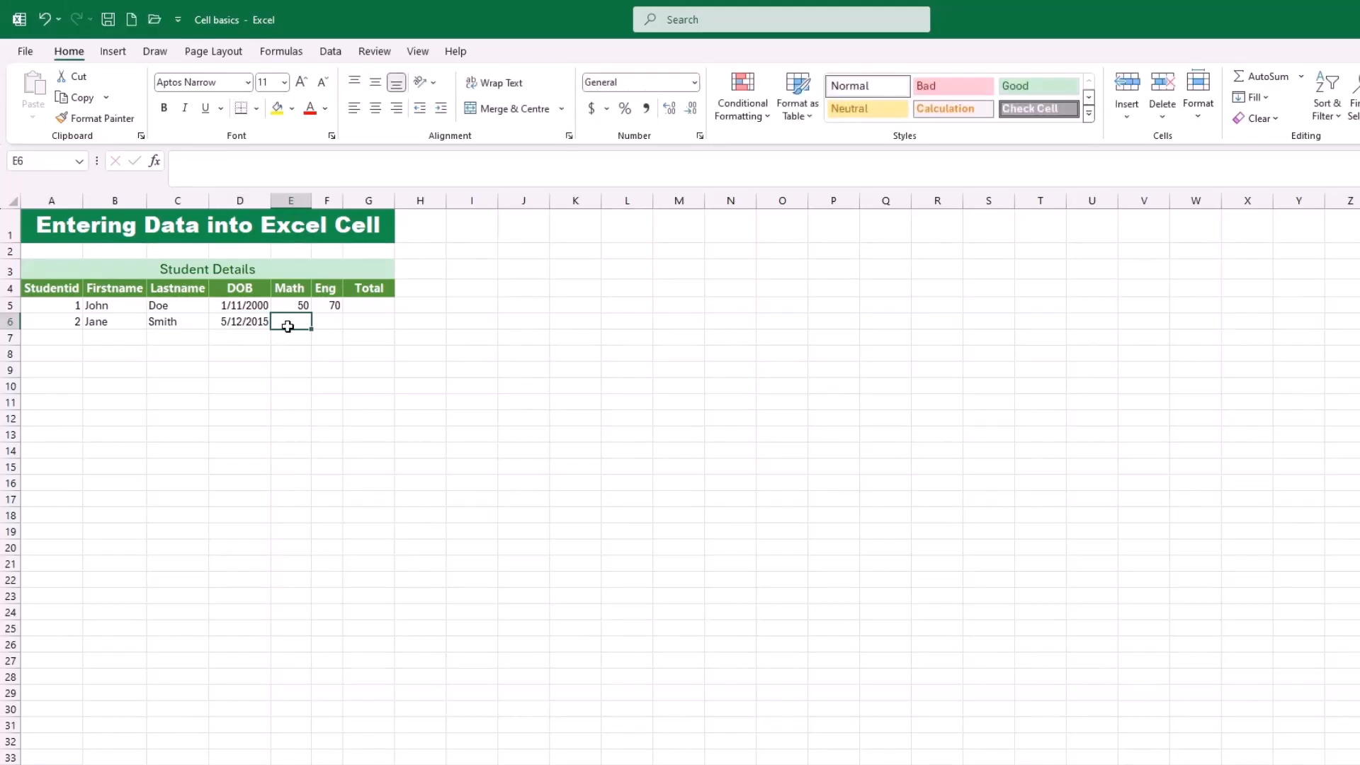
type("90")
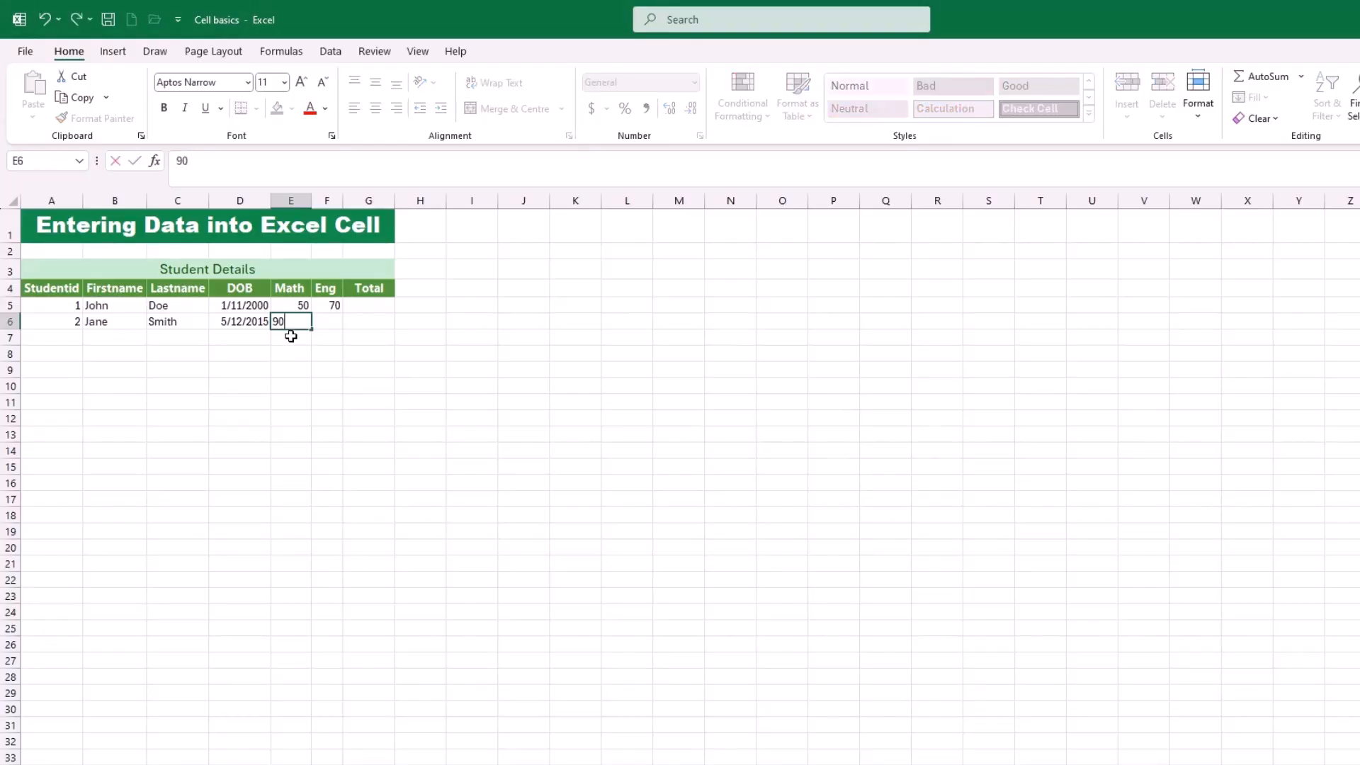
key("Return")
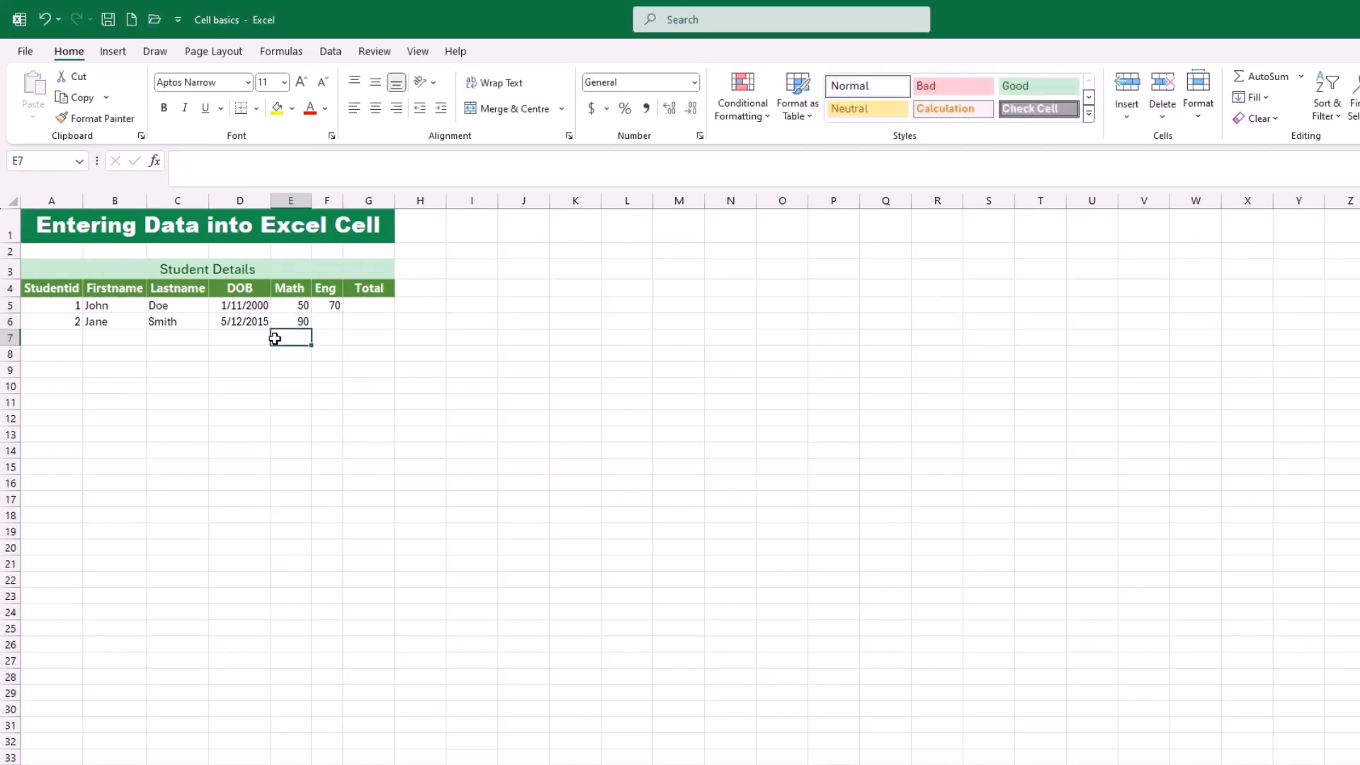
Move the active cell from E6 across to F6, return to E6, and move down to E7
left_click(293, 321)
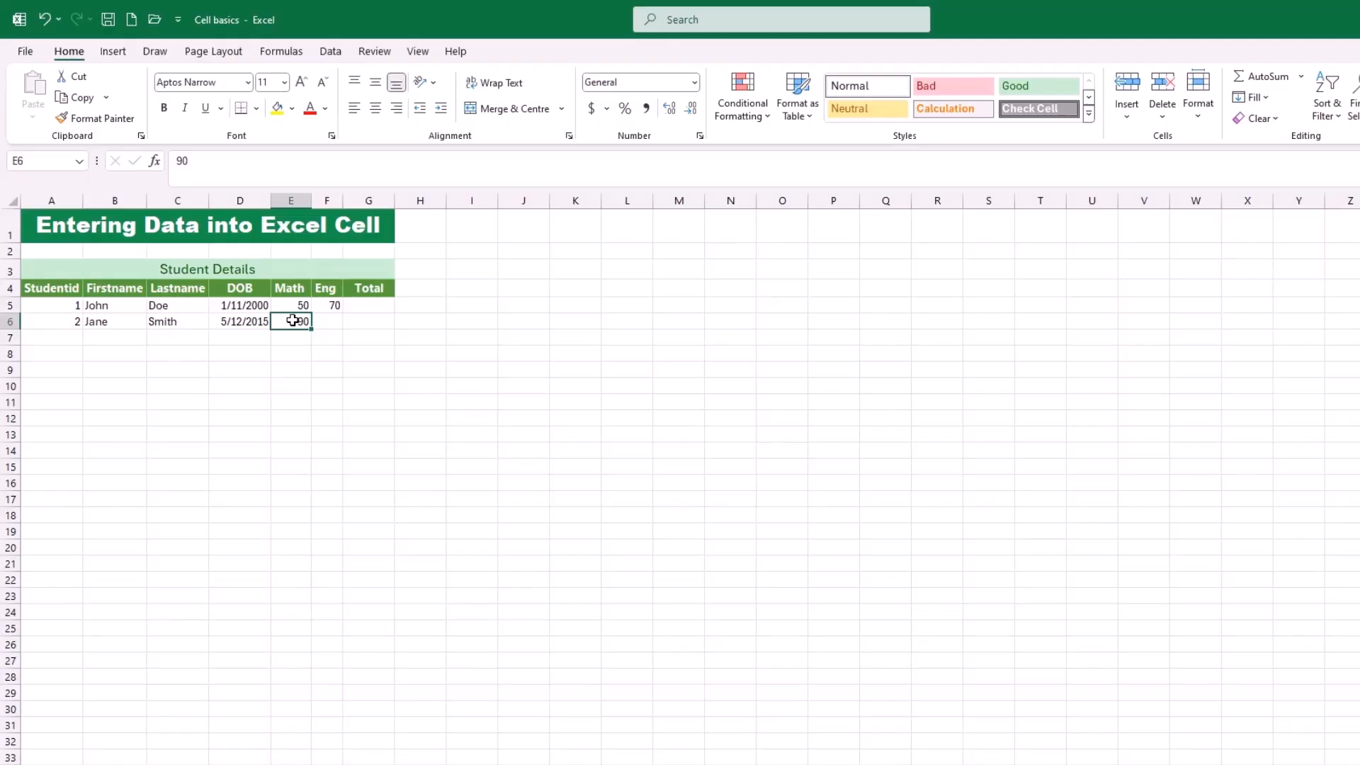
key("Tab")
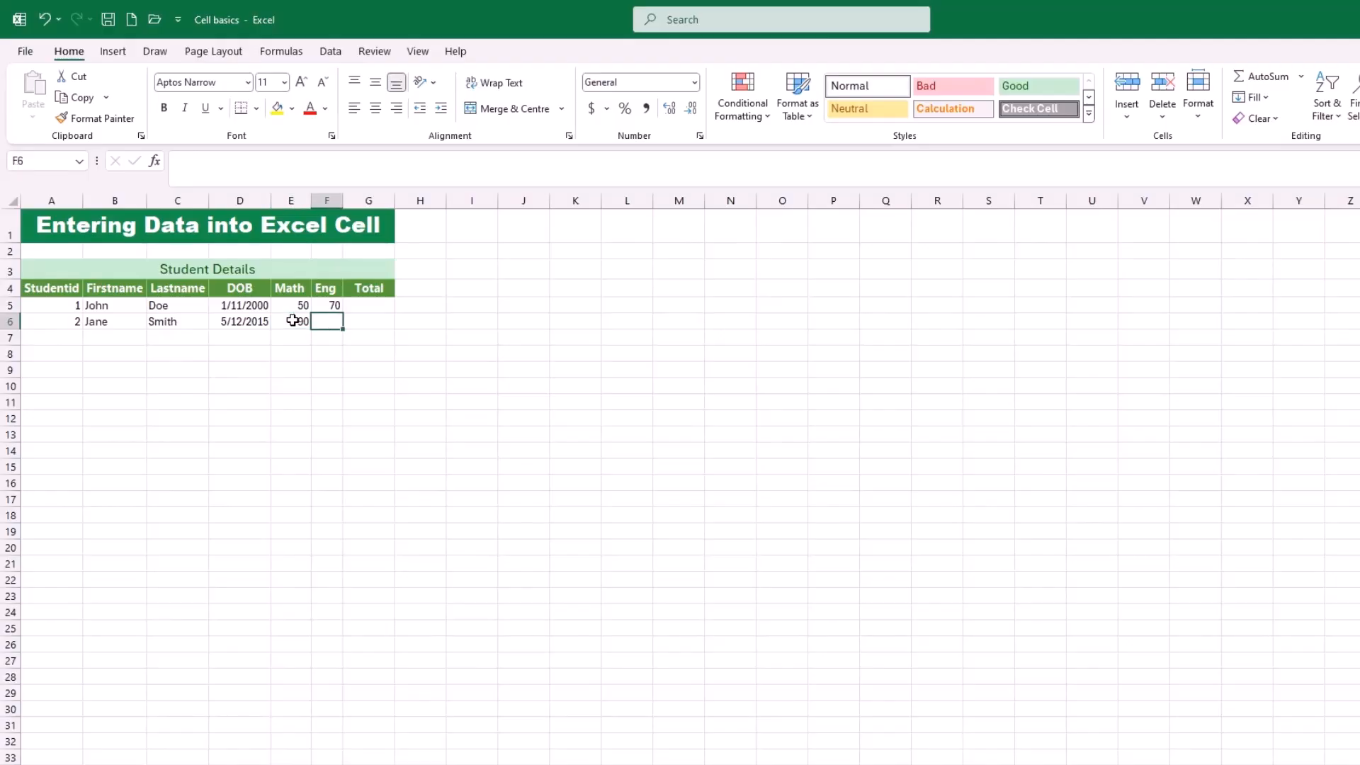
left_click(293, 320)
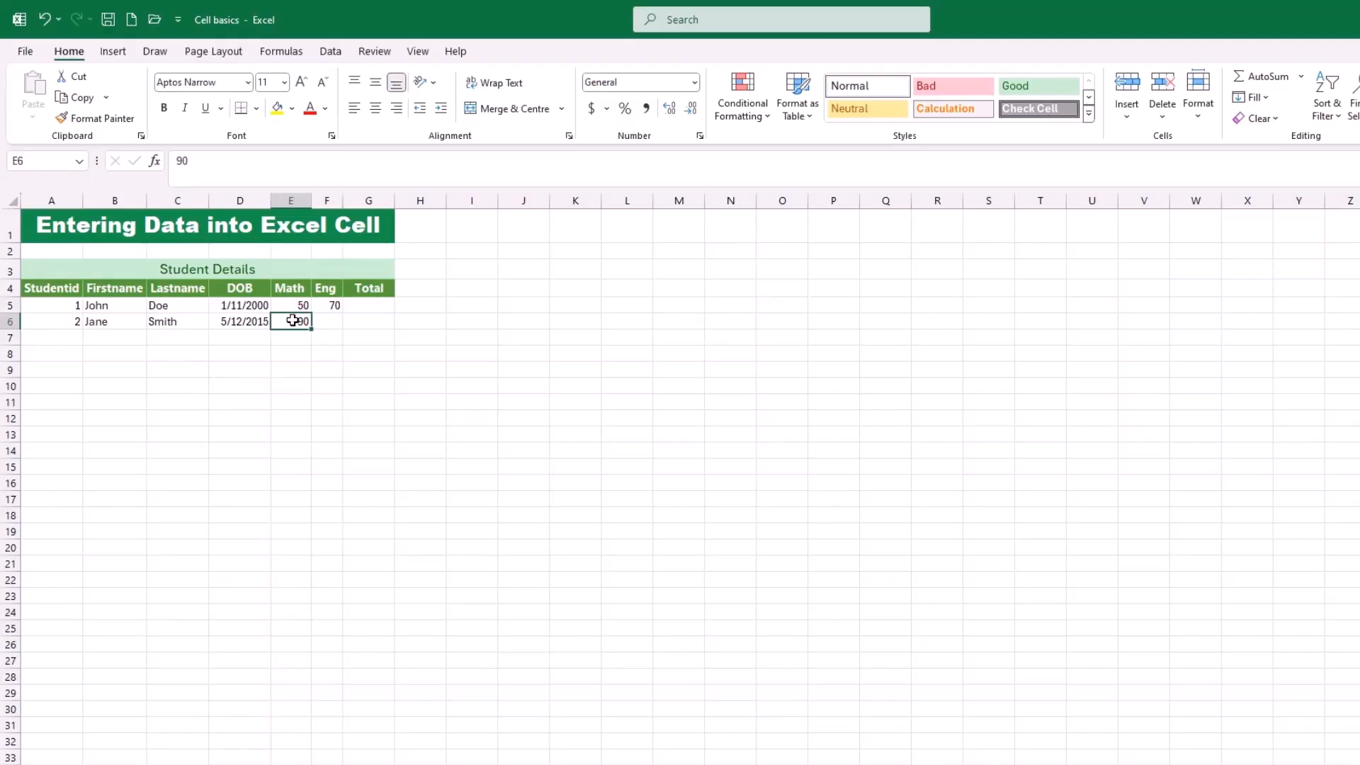
key("Return")
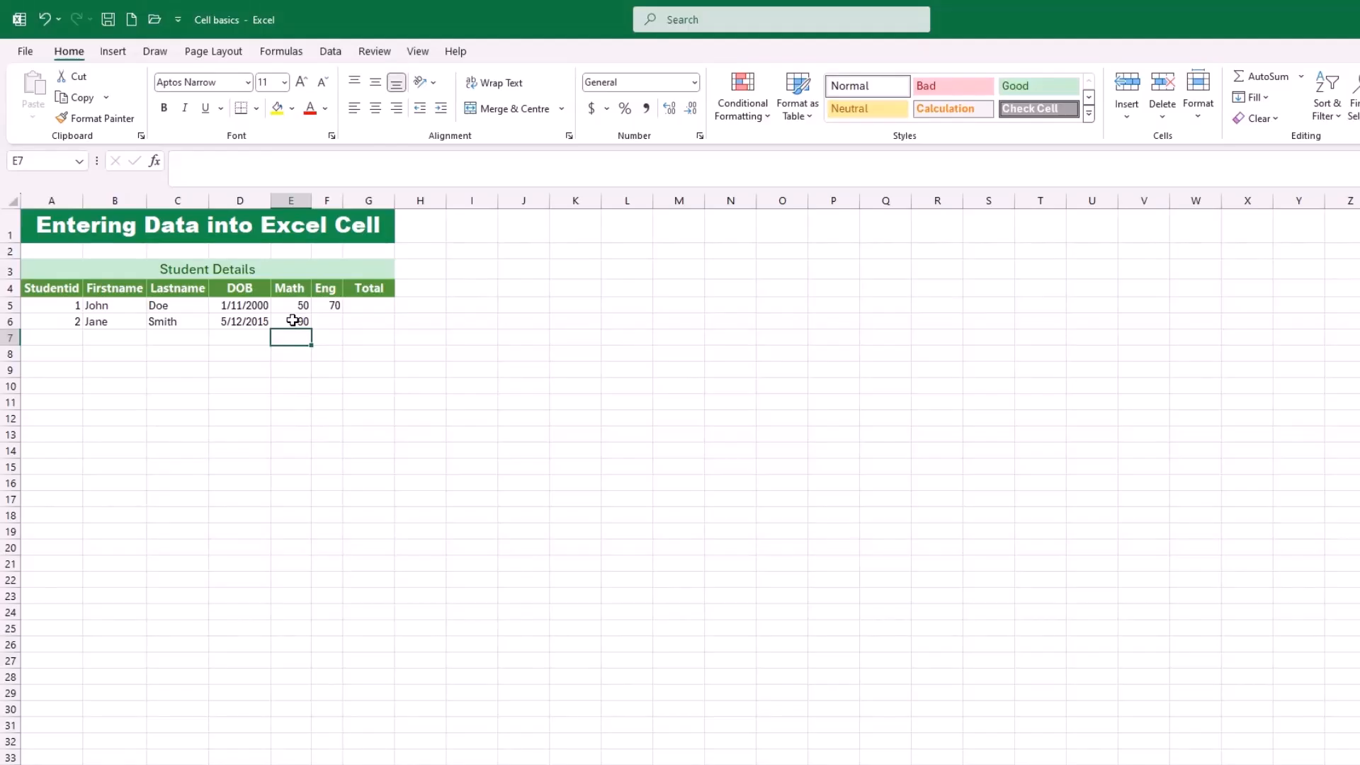
Move the active cell down column E to E15, one cell at a time, and back up to E6
key("Down")
key("Down")
key("Down")
key("Down")
key("Down")
key("Down")
key("Down")
key("Down")
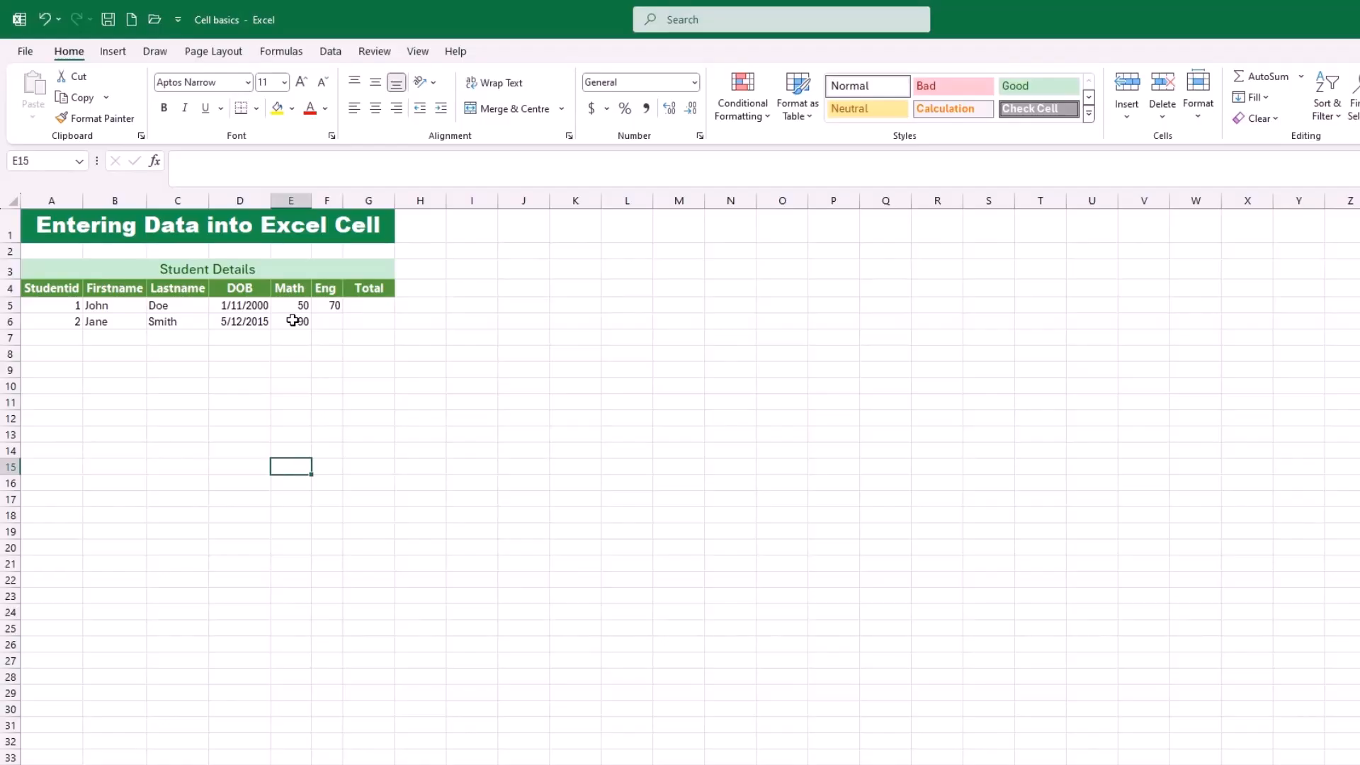
key("Up")
key("Up")
key("Up")
key("Up")
key("Up")
key("Up")
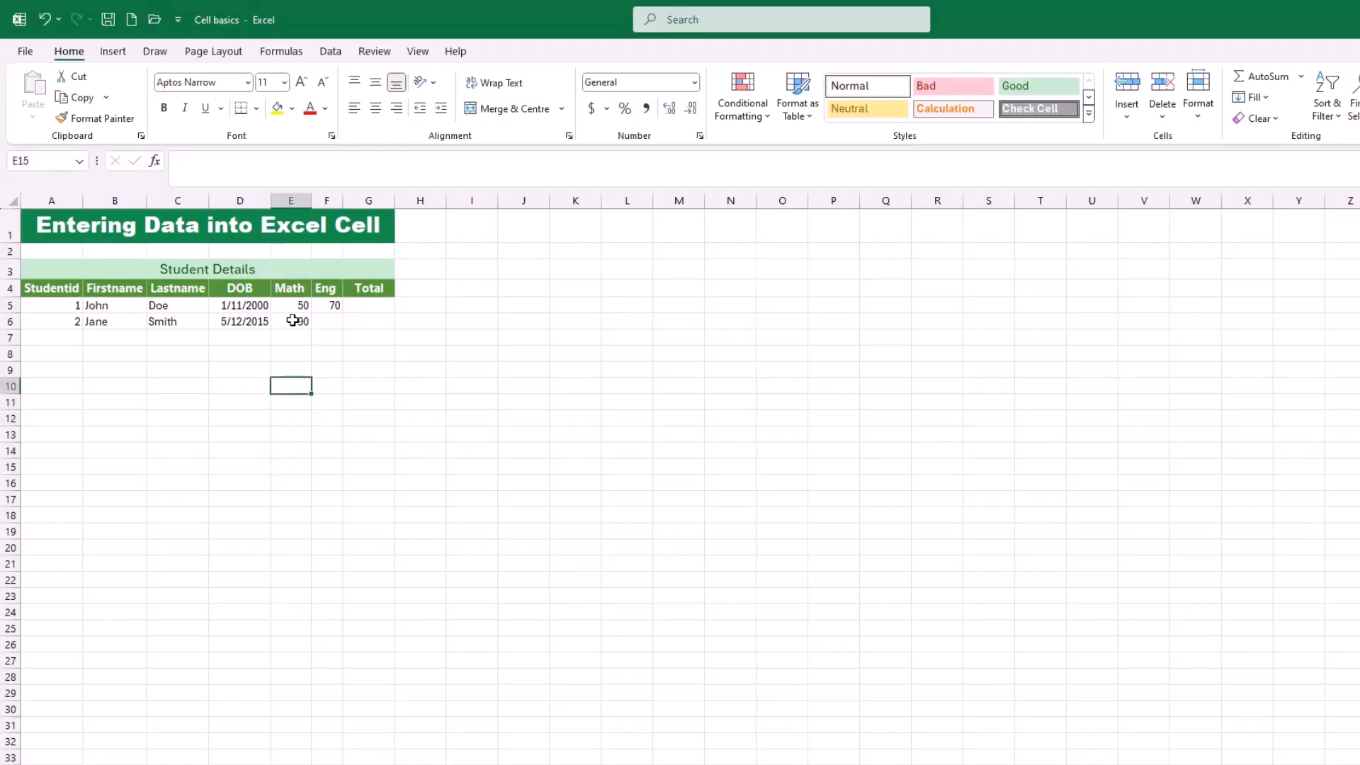
key("Up")
key("Up")
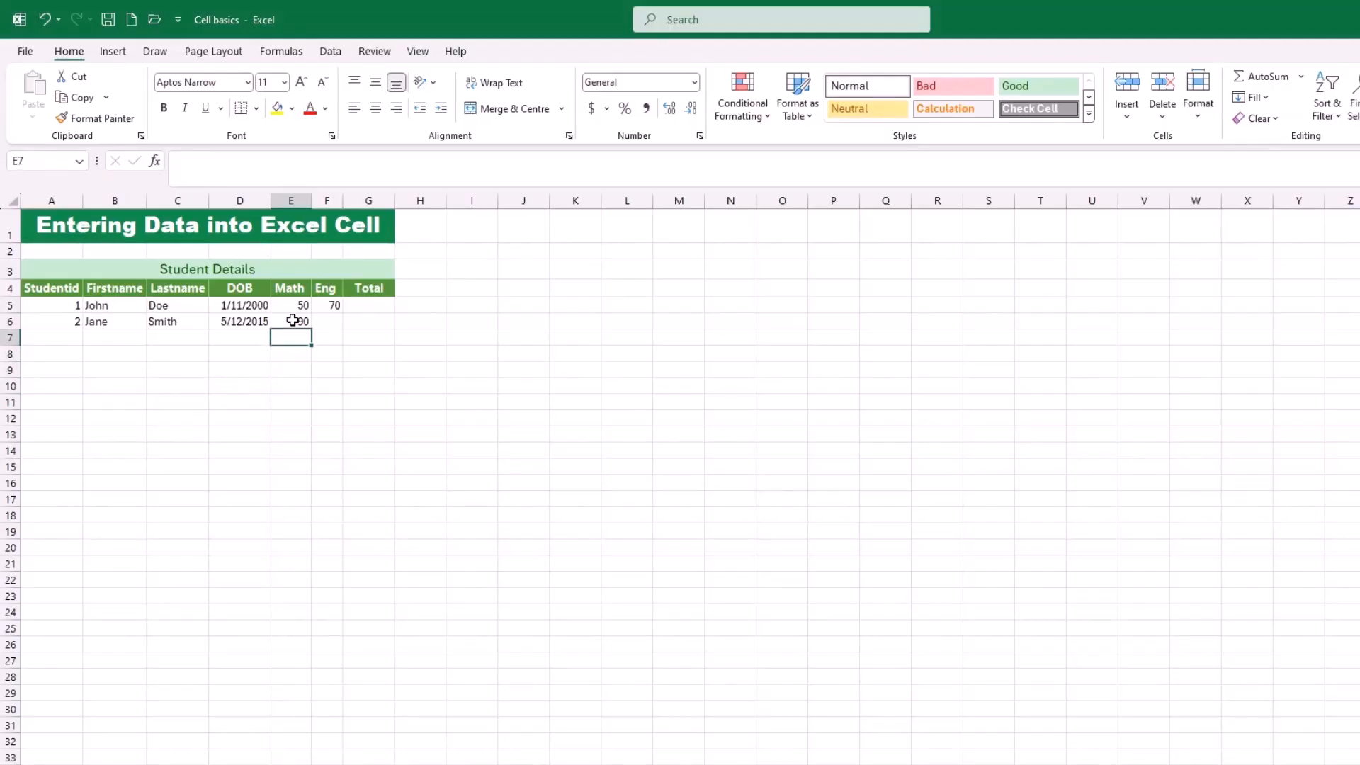
key("Up")
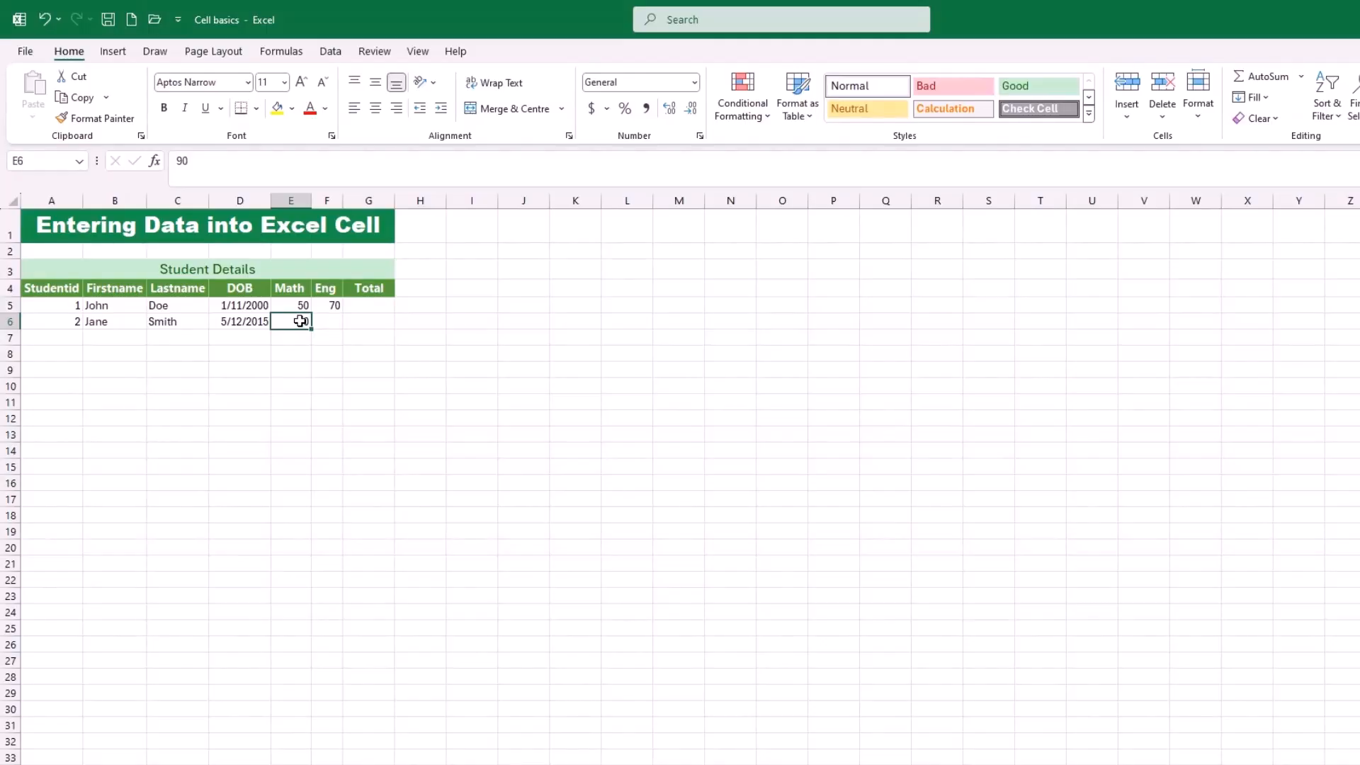
Enter the second student's Eng score of 85 in cell F6
left_click(326, 320)
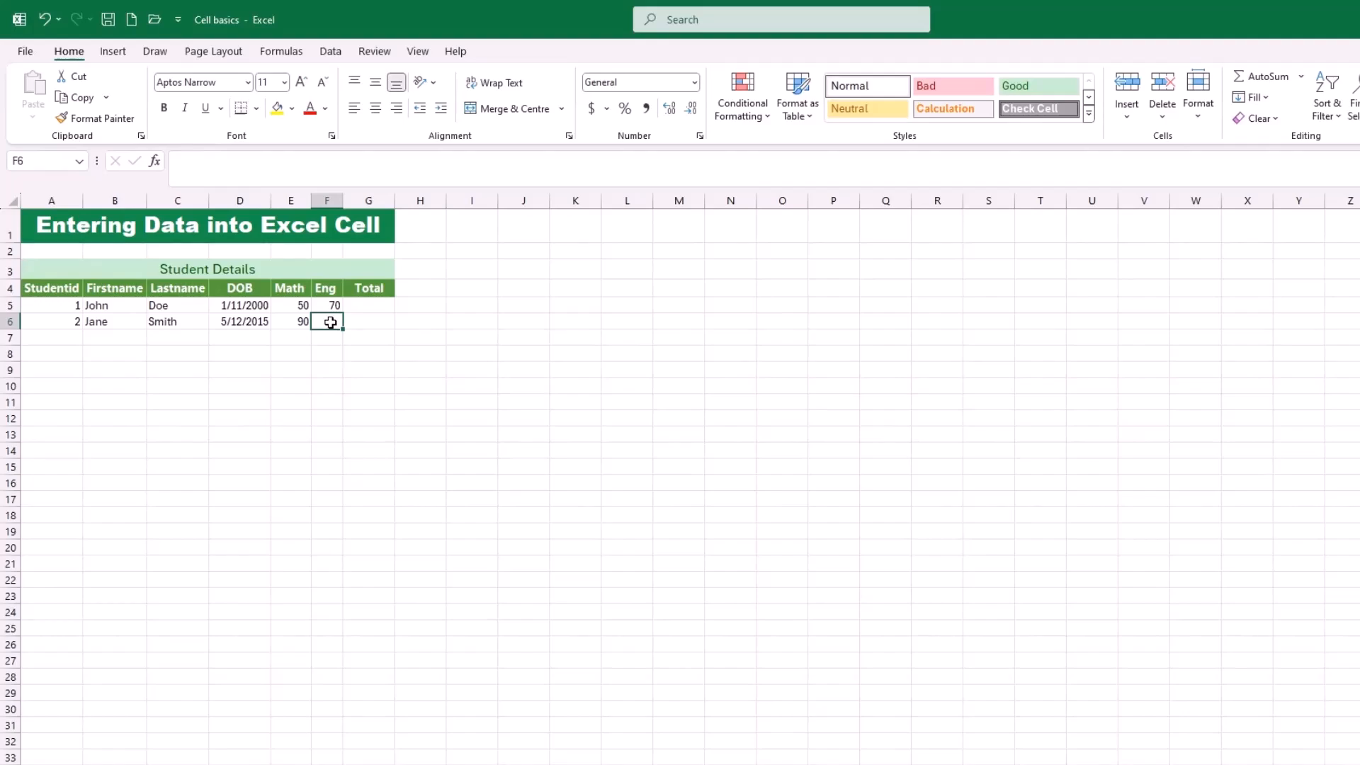
double_click(330, 322)
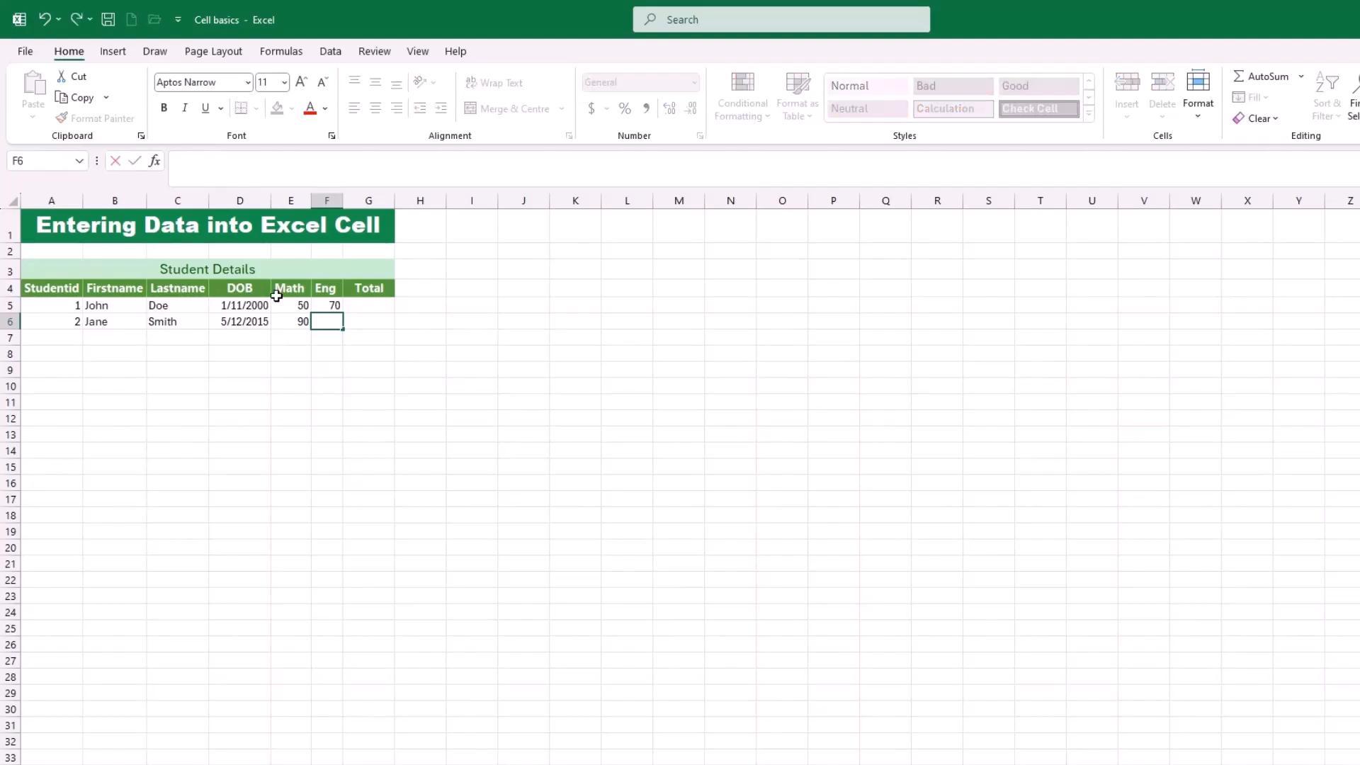
type("85")
left_click(140, 319)
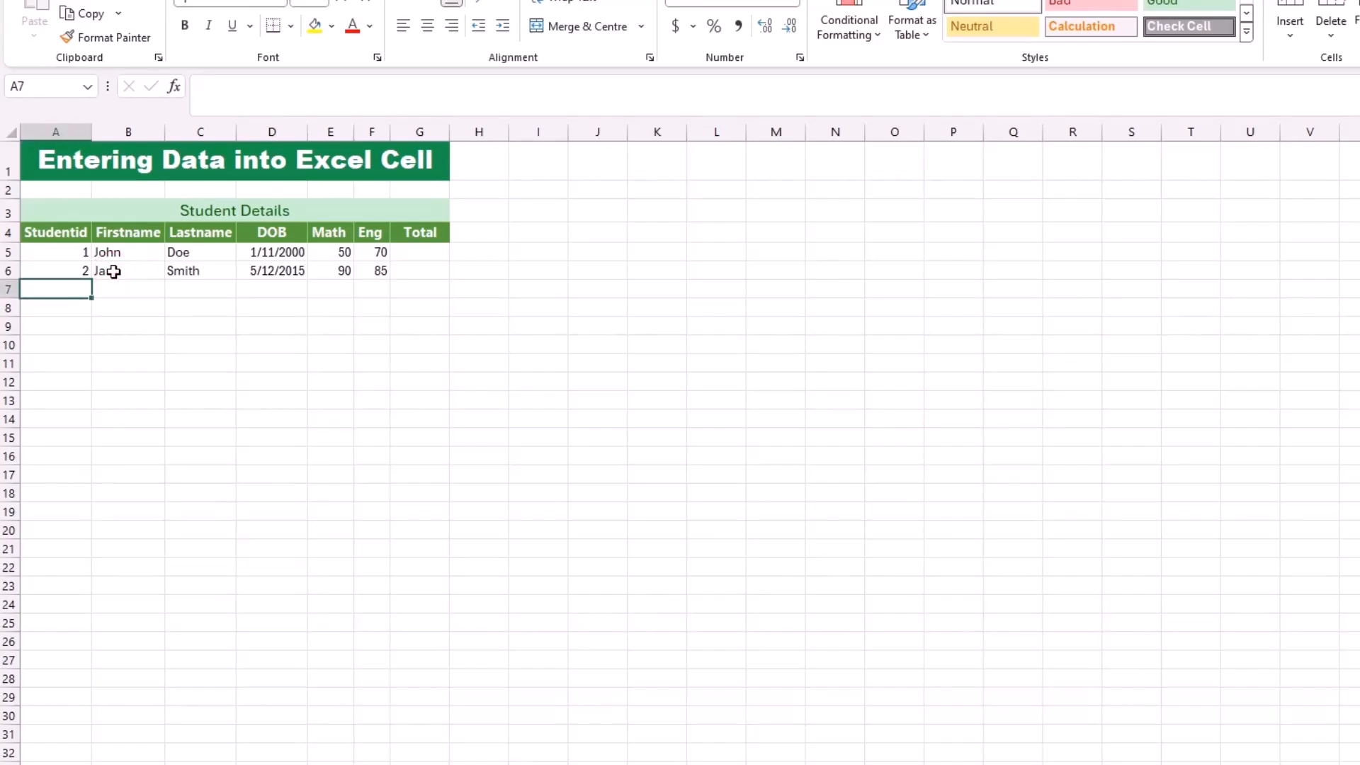
Copy the first name in cell B6 and paste it into cell B7
left_click(113, 271)
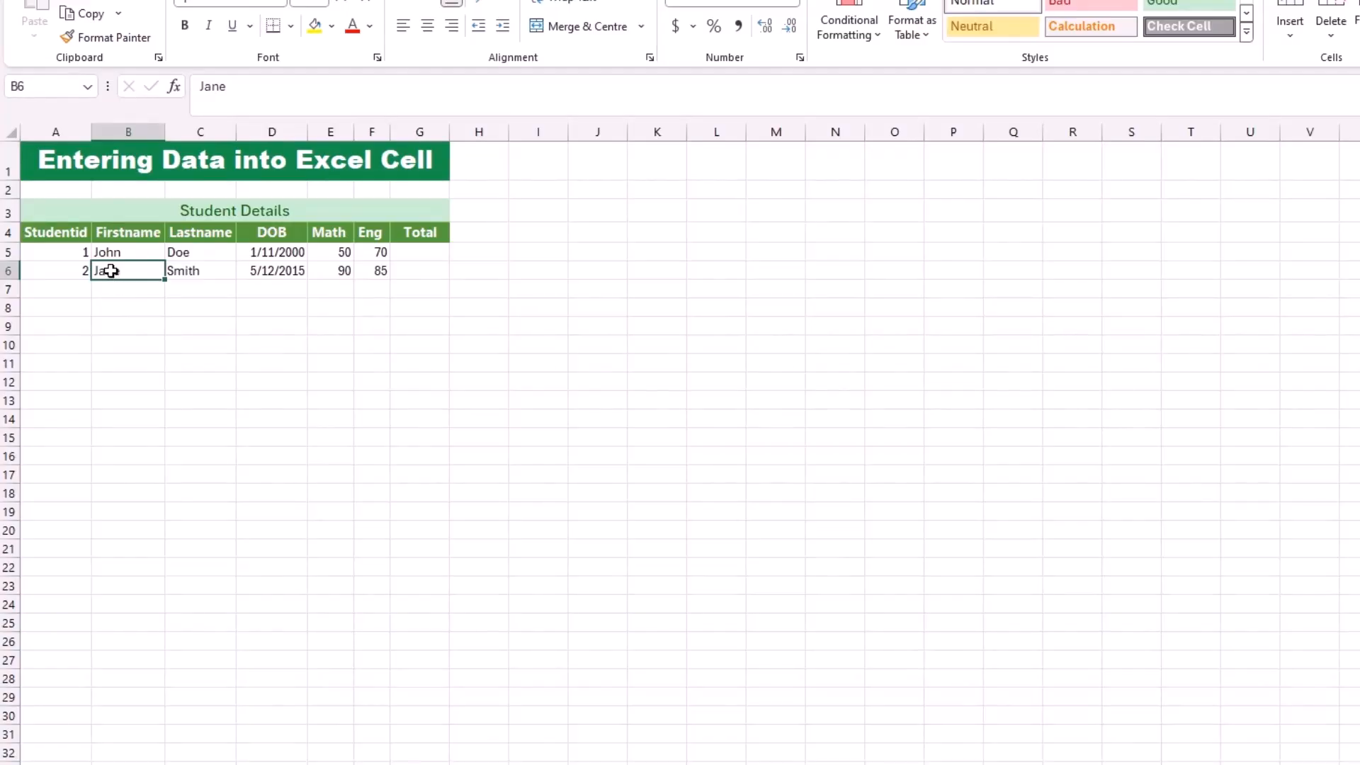
left_click(91, 16)
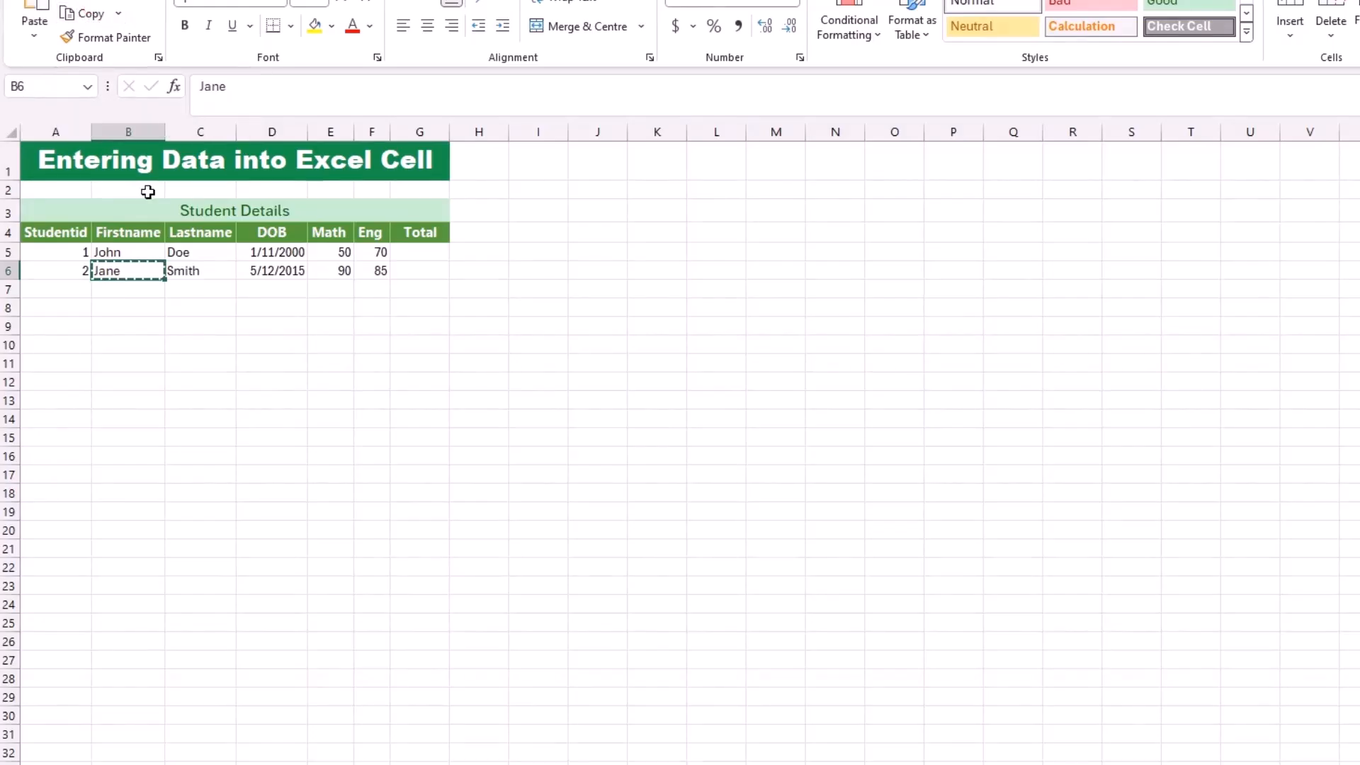
left_click(122, 291)
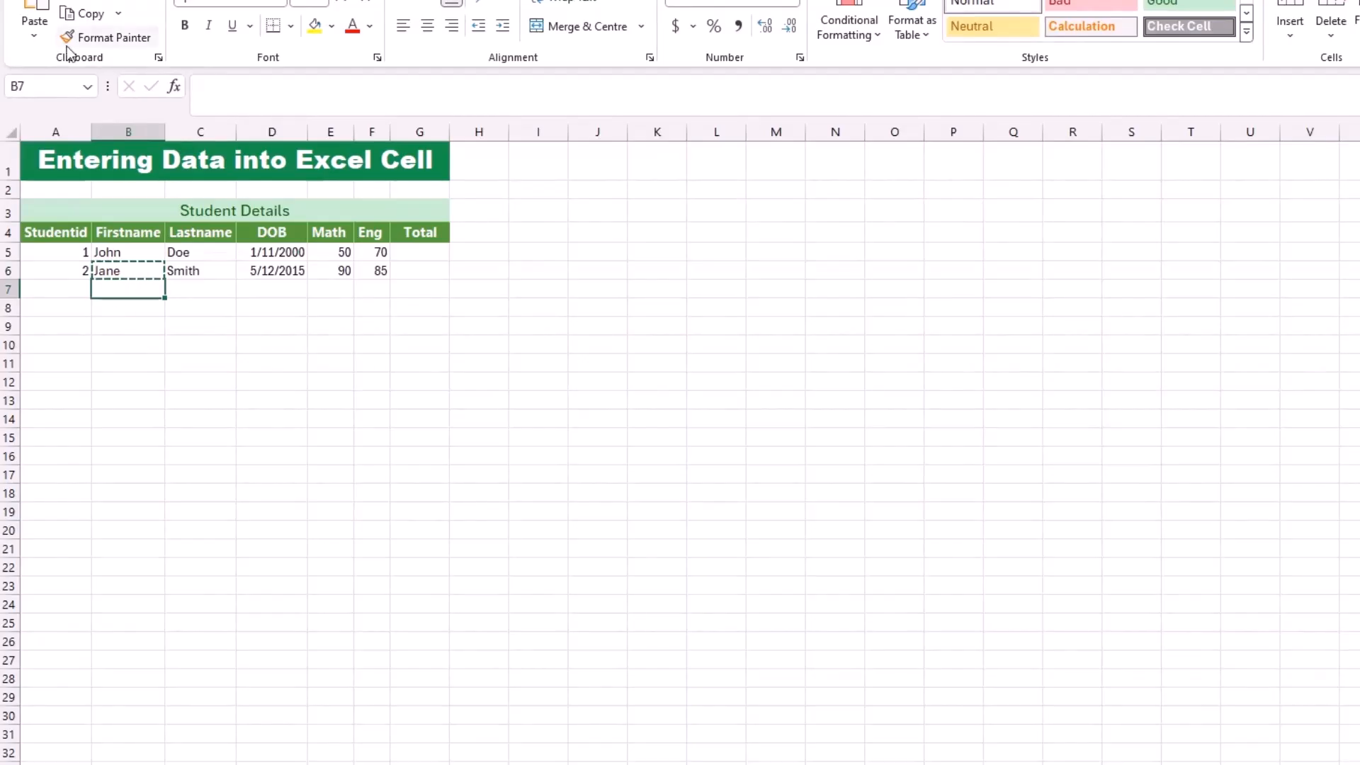
left_click(30, 8)
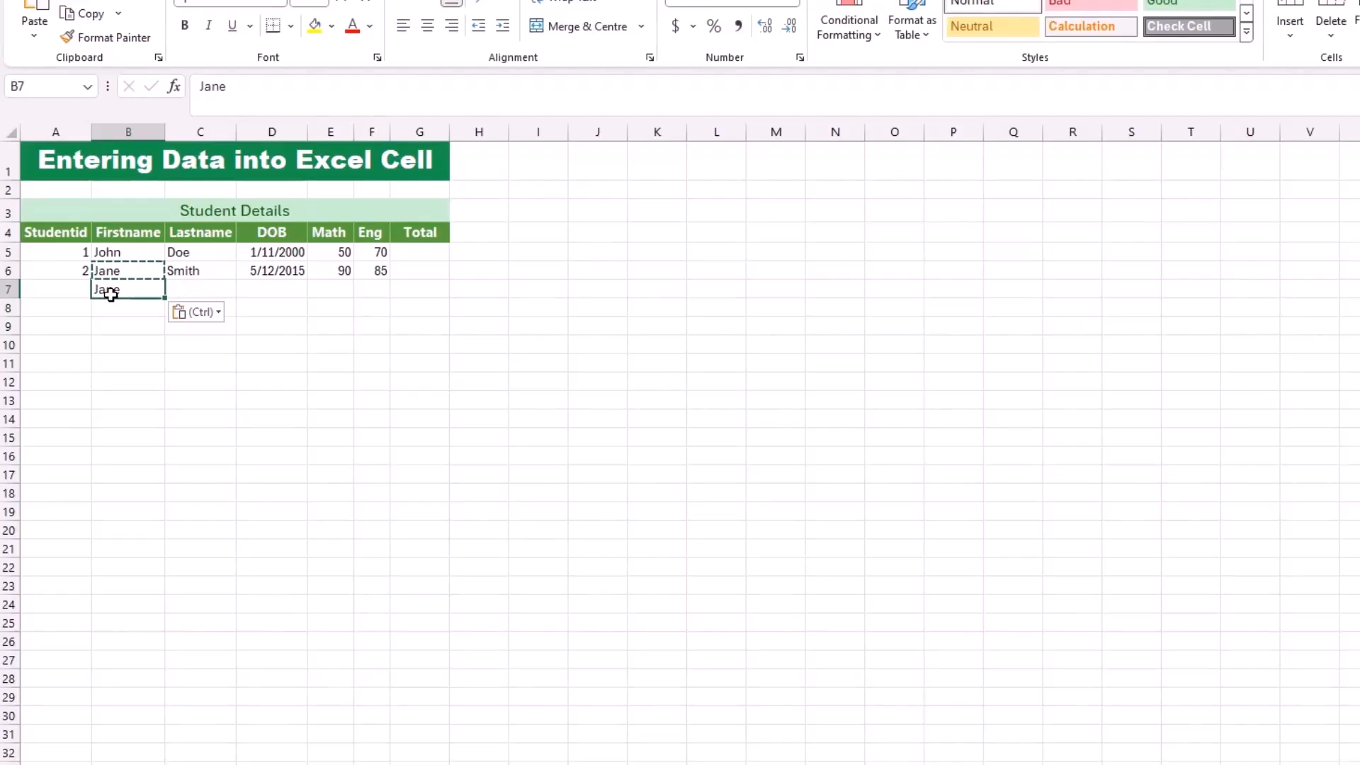
Copy the range B6:F6 and paste it into row 8 starting at cell B8
left_click_drag(117, 271, 365, 271)
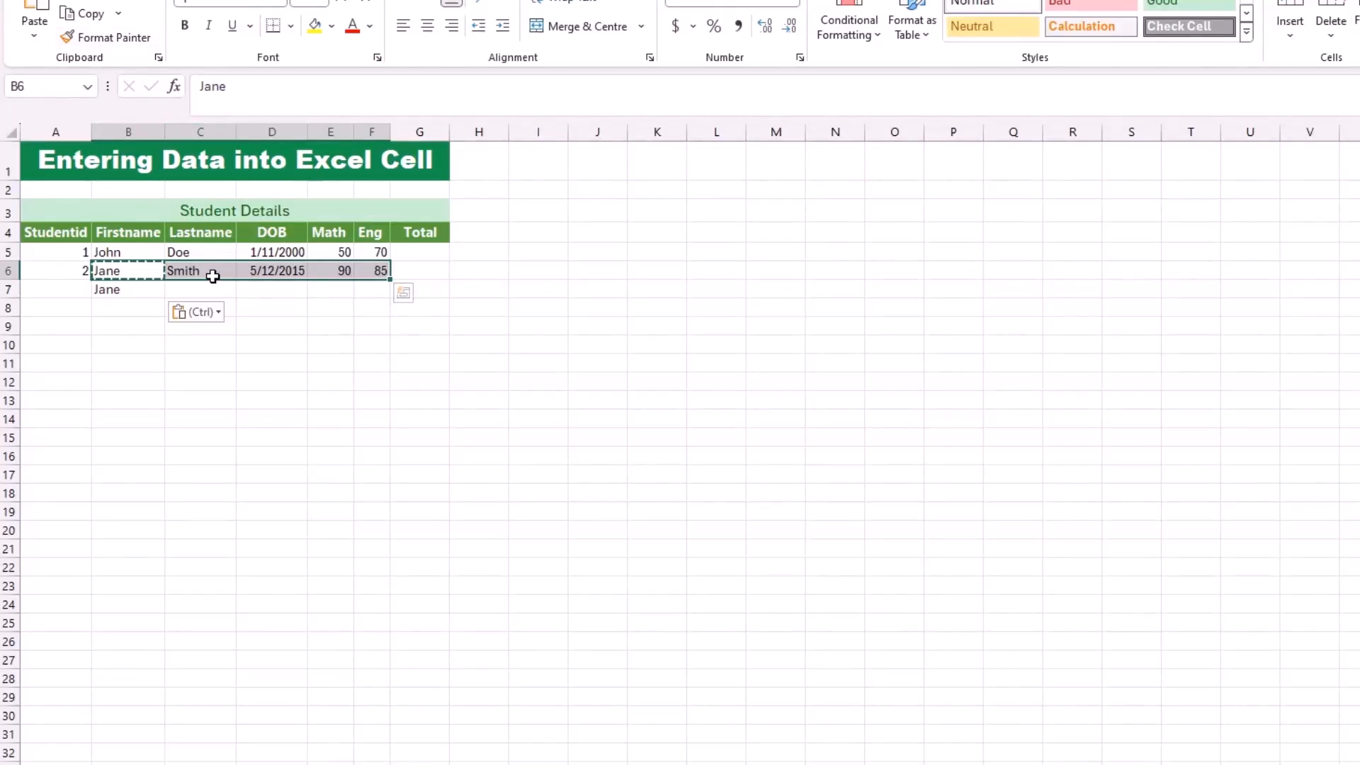
key("ctrl+c")
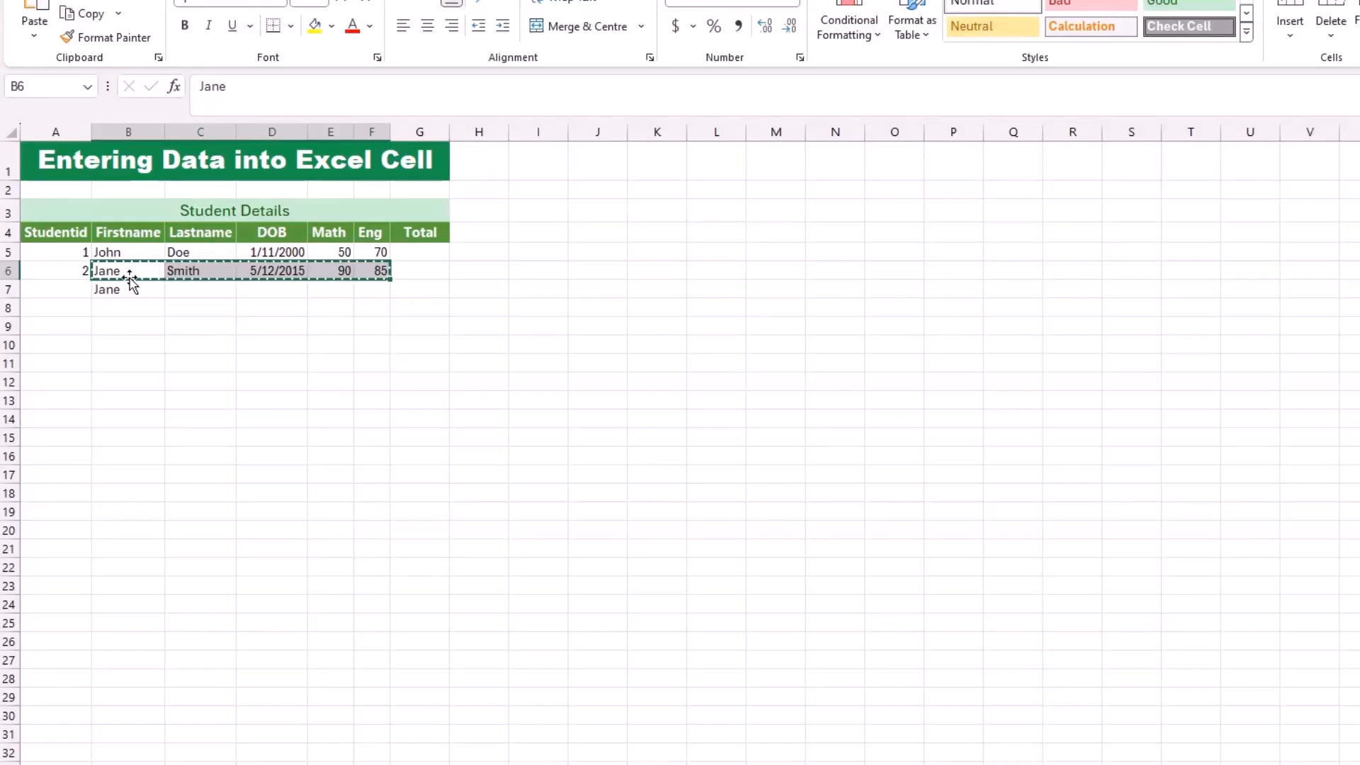
key("Down")
key("Down")
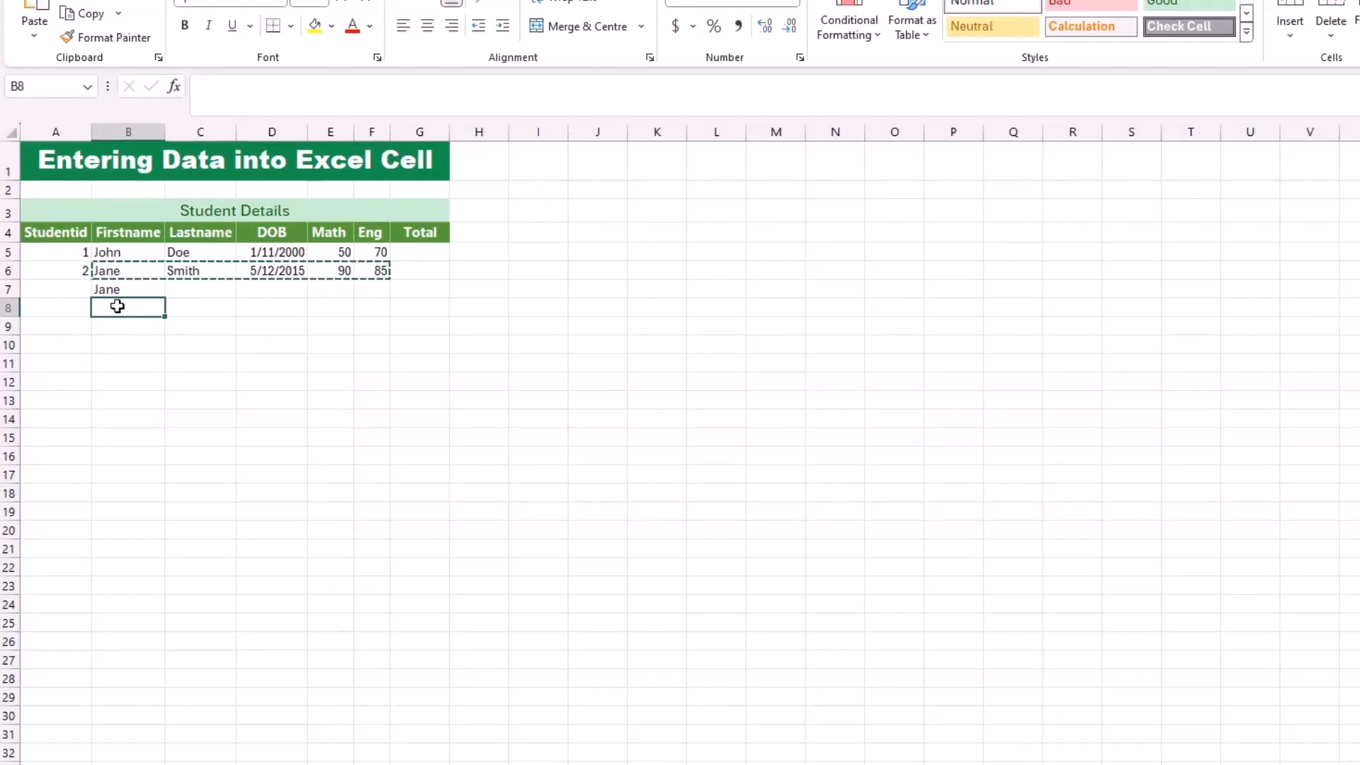
key("ctrl+v")
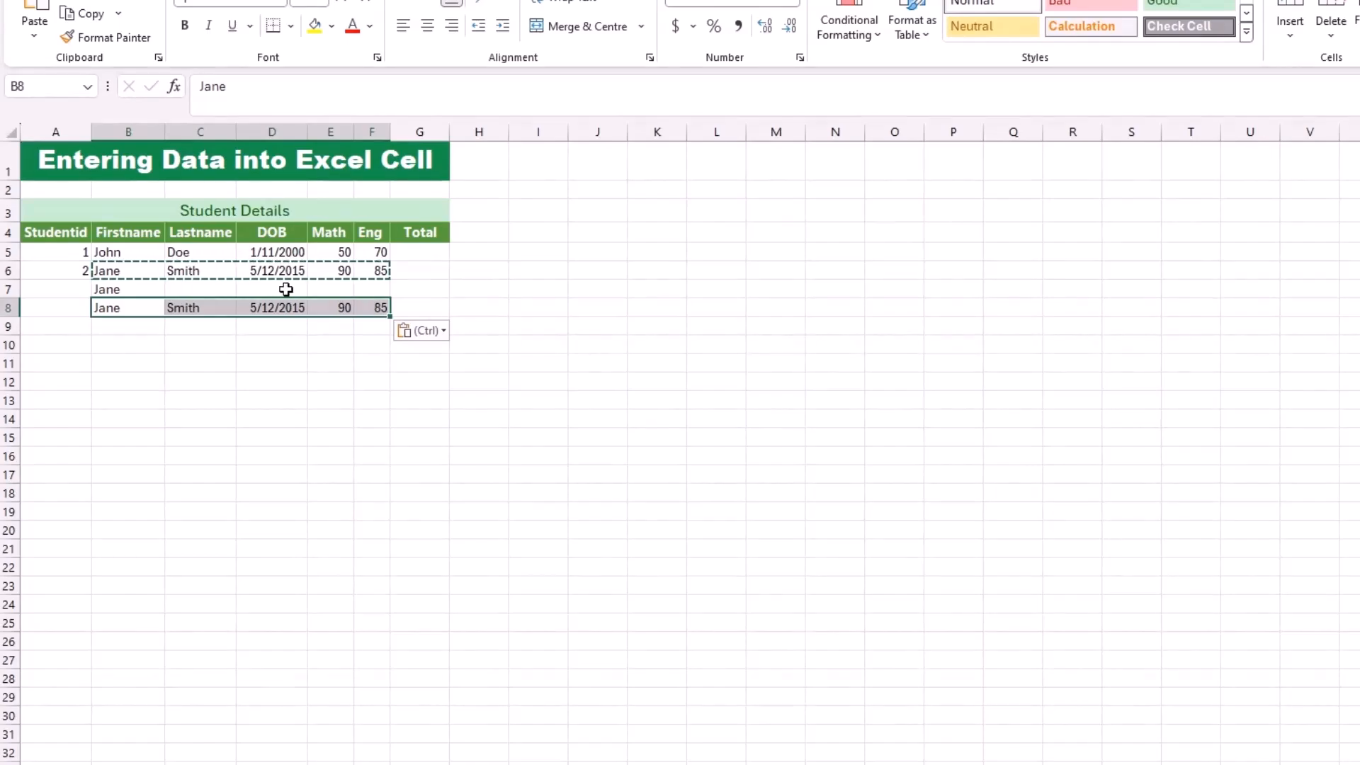
Paste the copied student record again starting at cell H8, and select cell H9
left_click(500, 312)
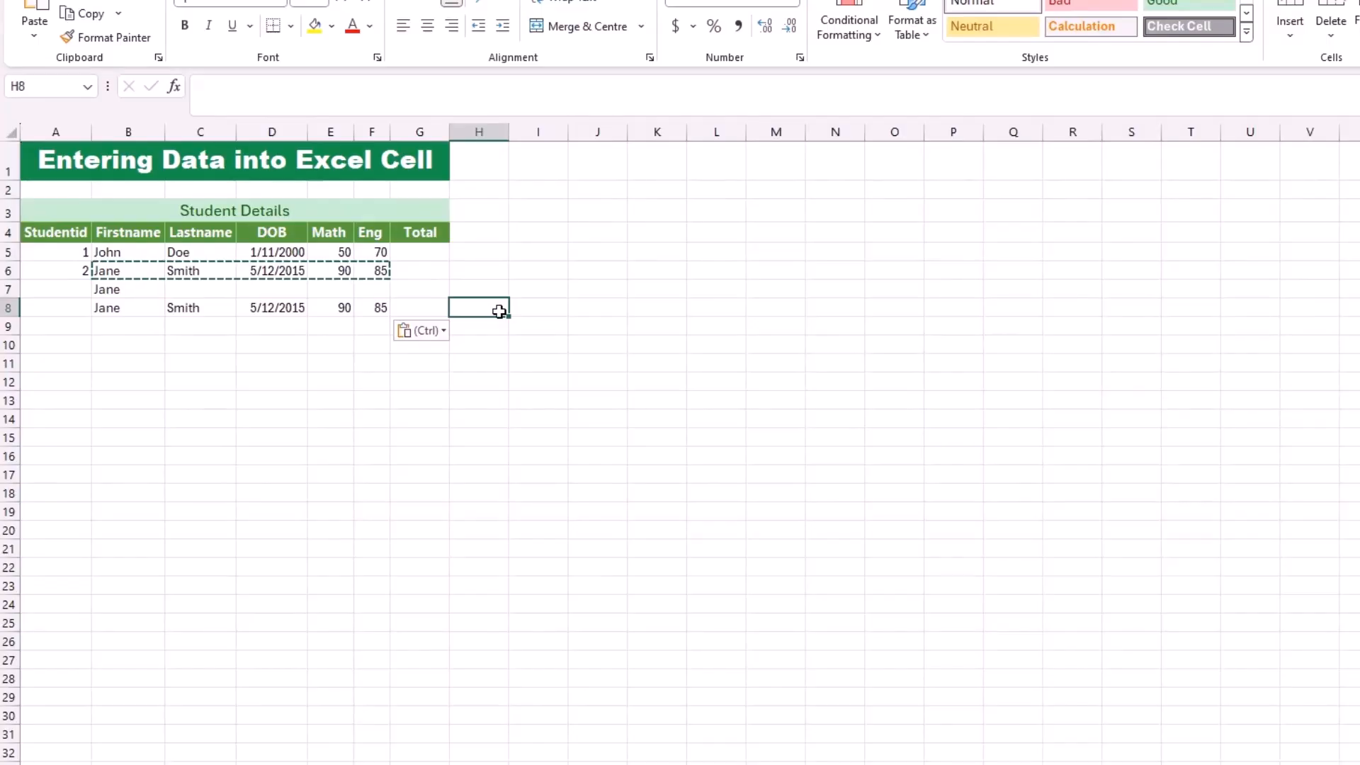
key("ctrl+v")
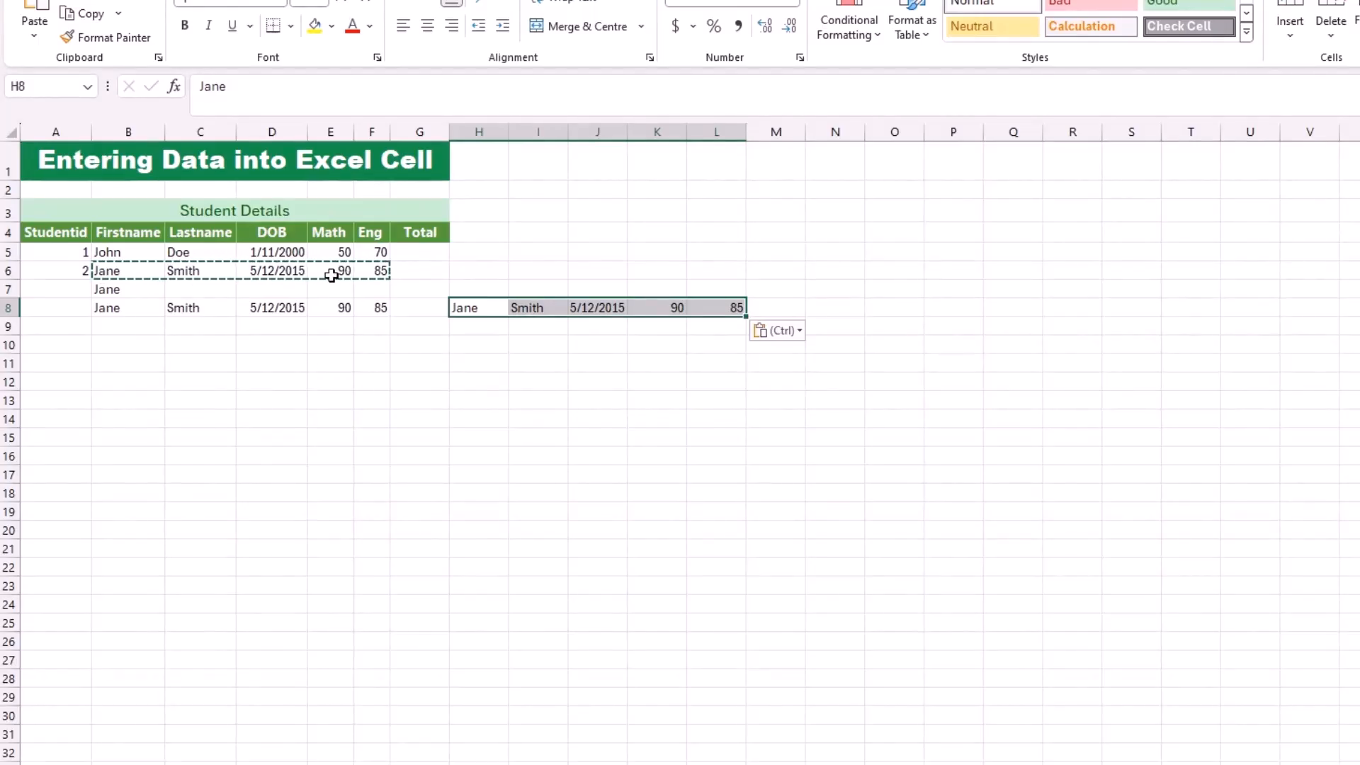
left_click(480, 328)
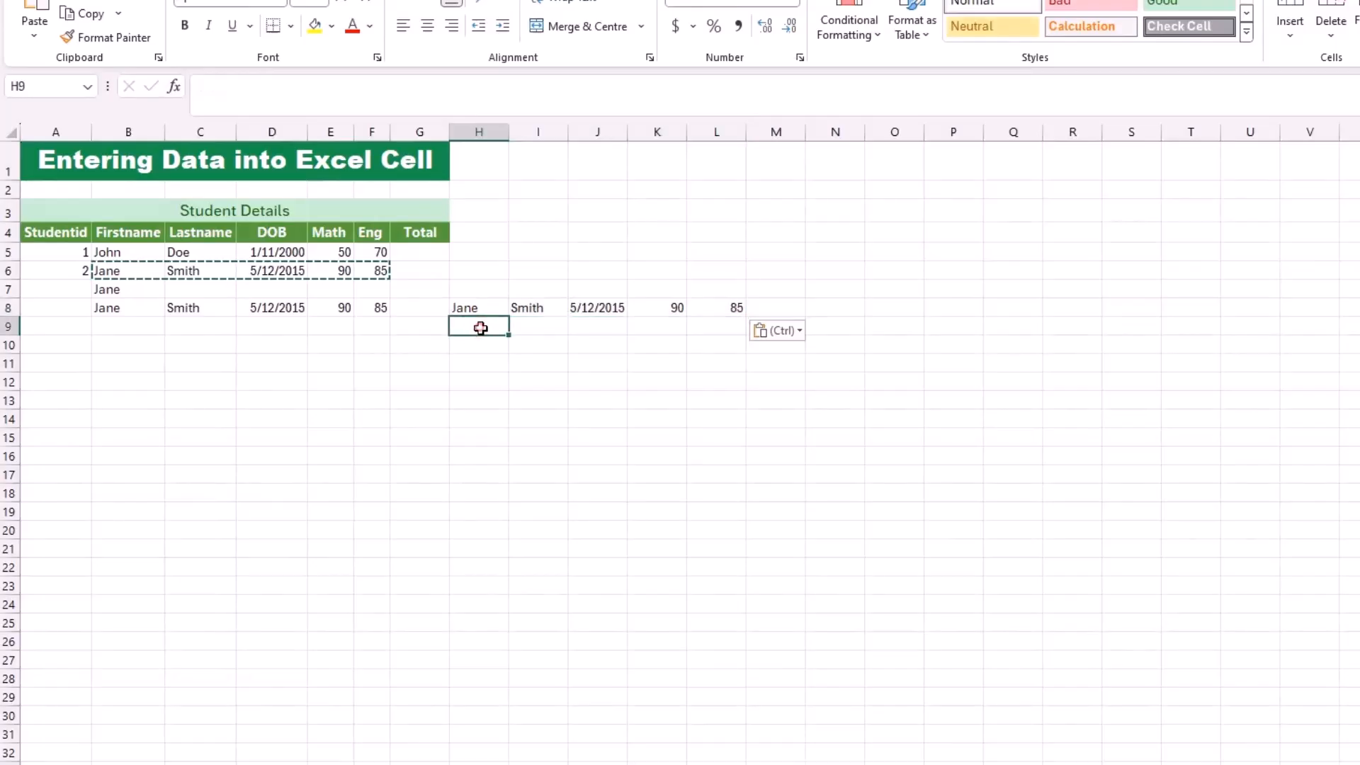
Paste the copied student record at cell H9, and copy the first names in B5:B8 to cell B12
key("ctrl+v")
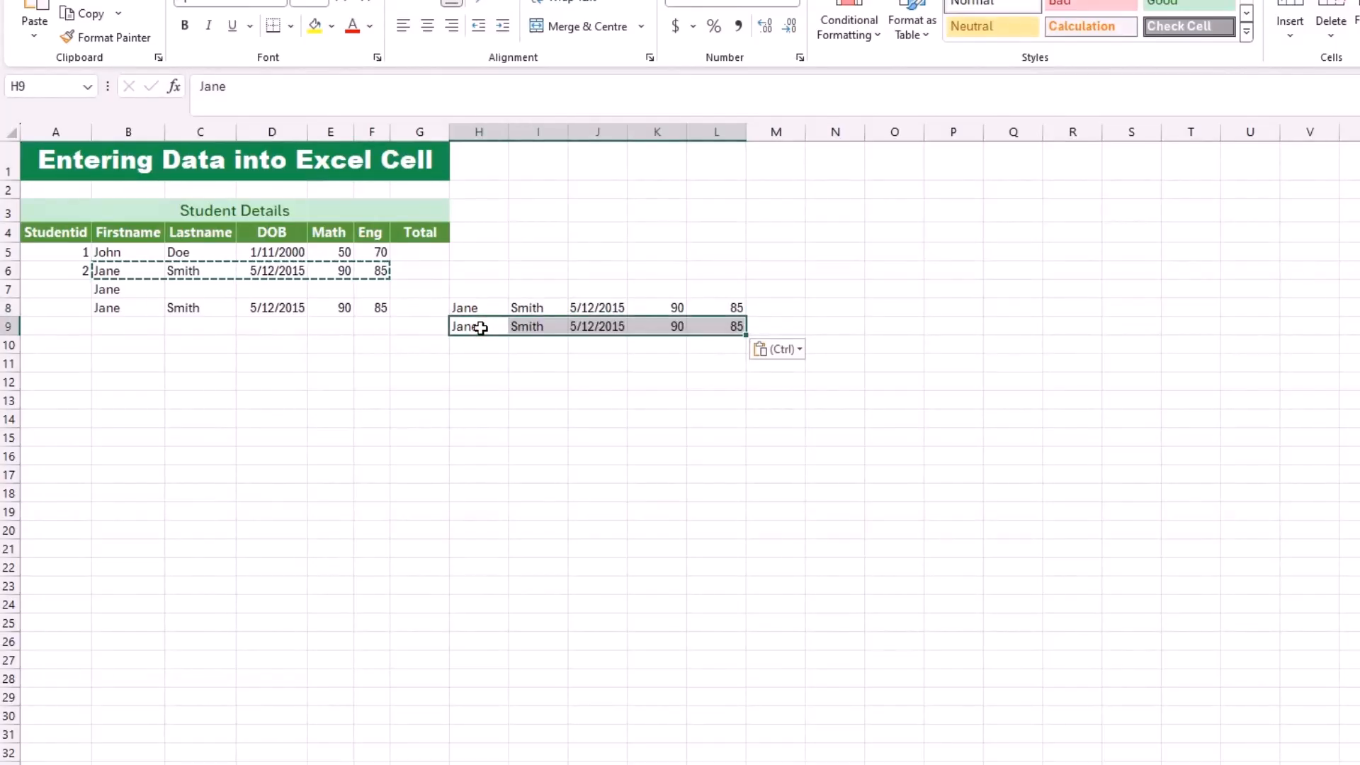
left_click_drag(106, 249, 106, 307)
right_click(121, 315)
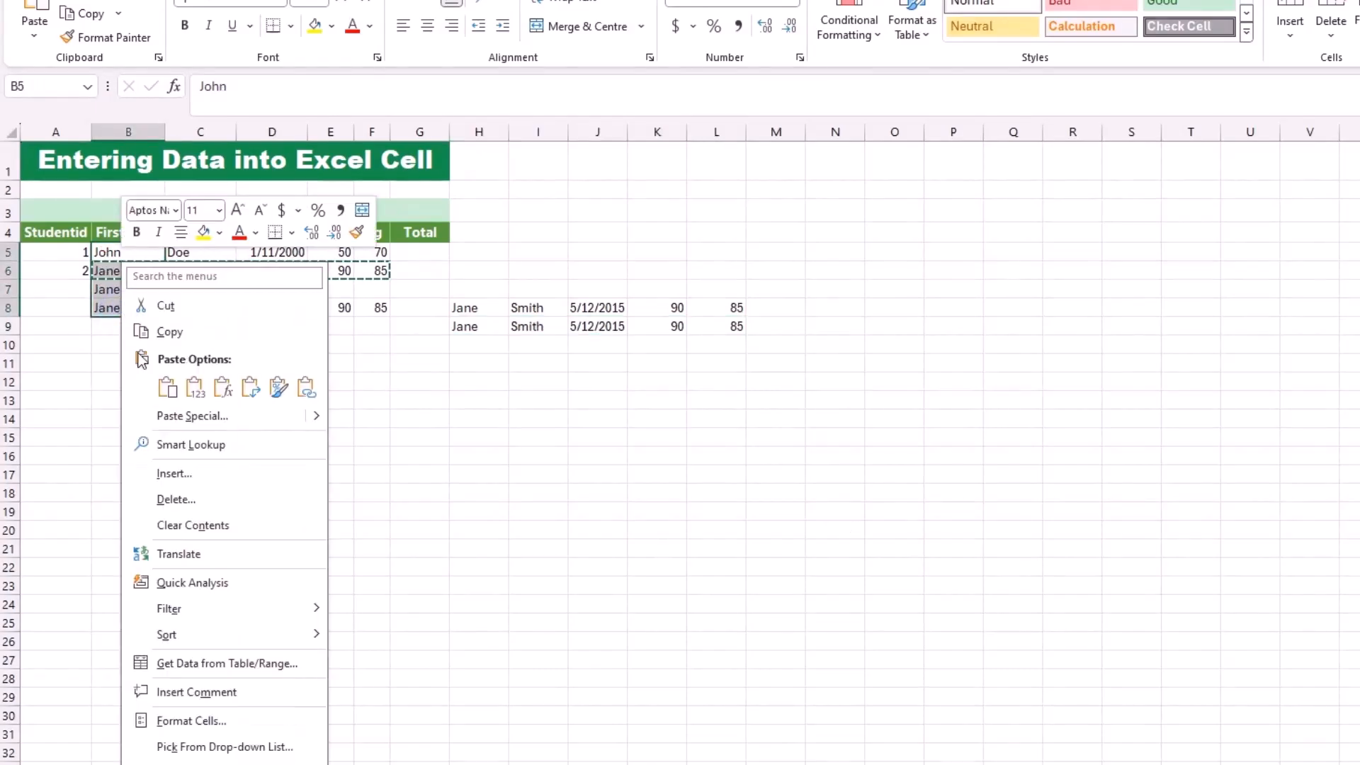
left_click(173, 331)
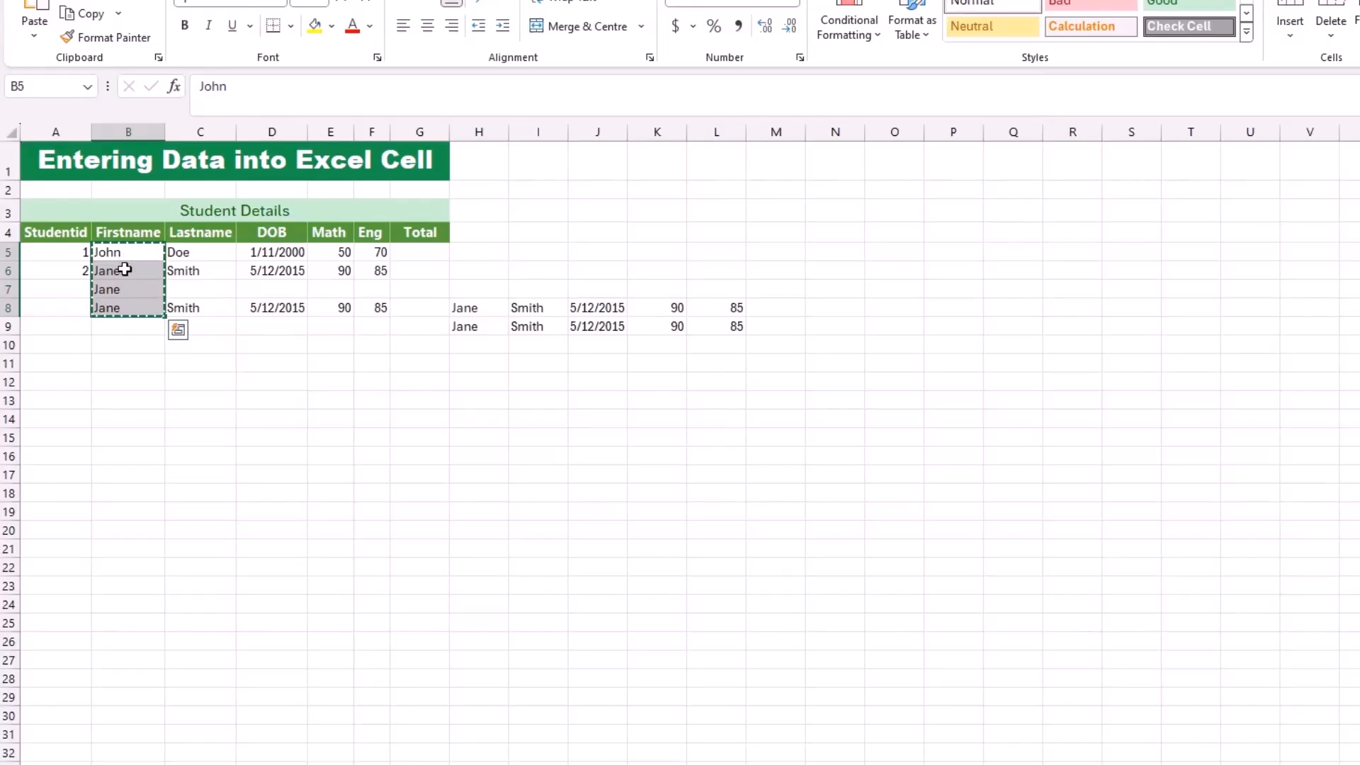
left_click(120, 379)
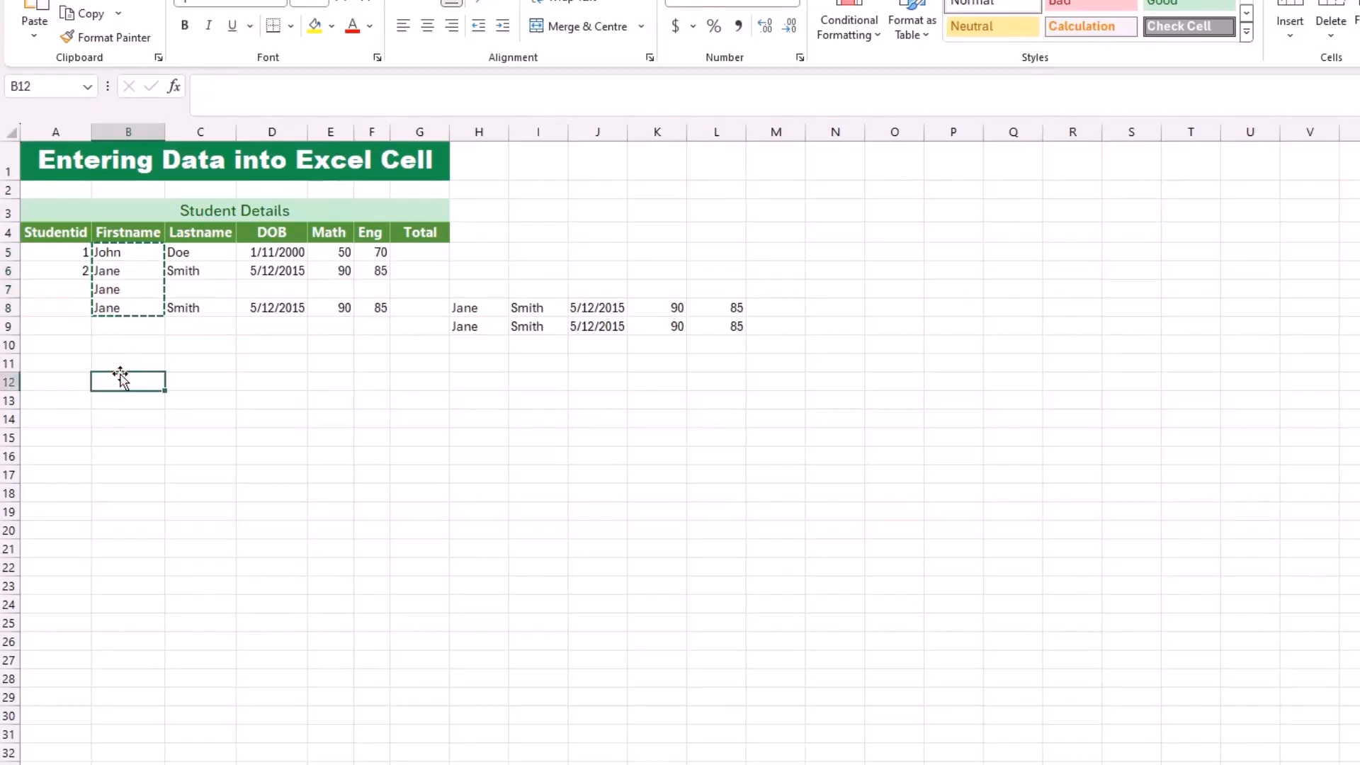
key("ctrl+v")
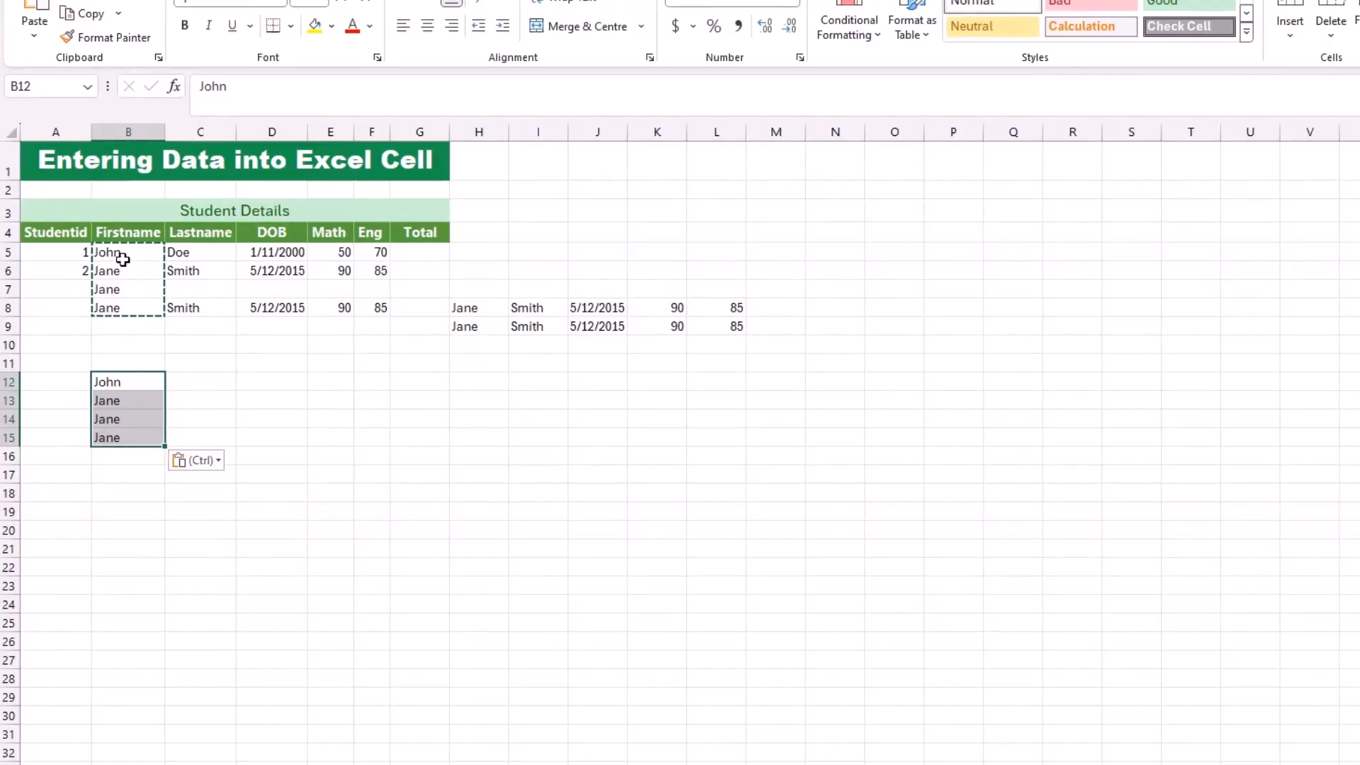
Copy the student data range B5:F8 and paste it starting at cell E14
left_click_drag(121, 256, 359, 315)
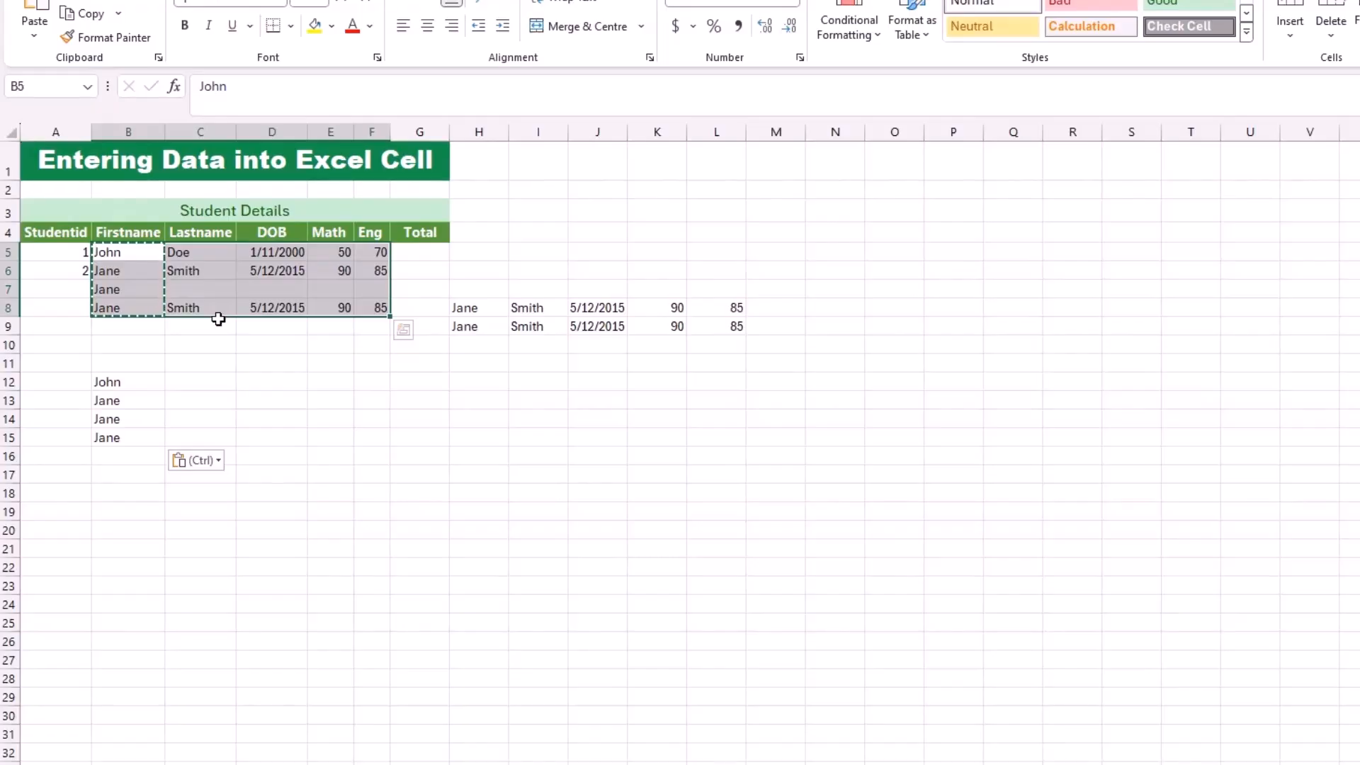
key("ctrl+c")
left_click(330, 418)
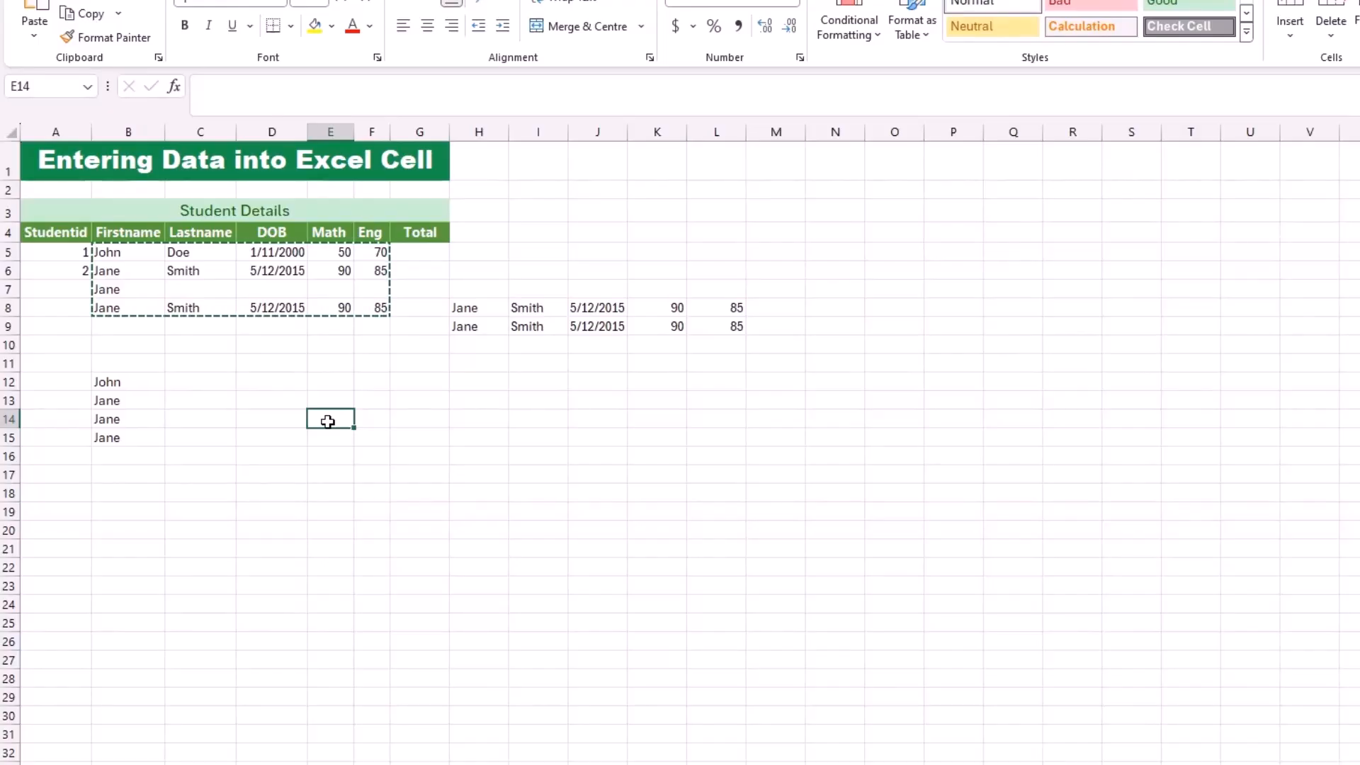
key("ctrl+v")
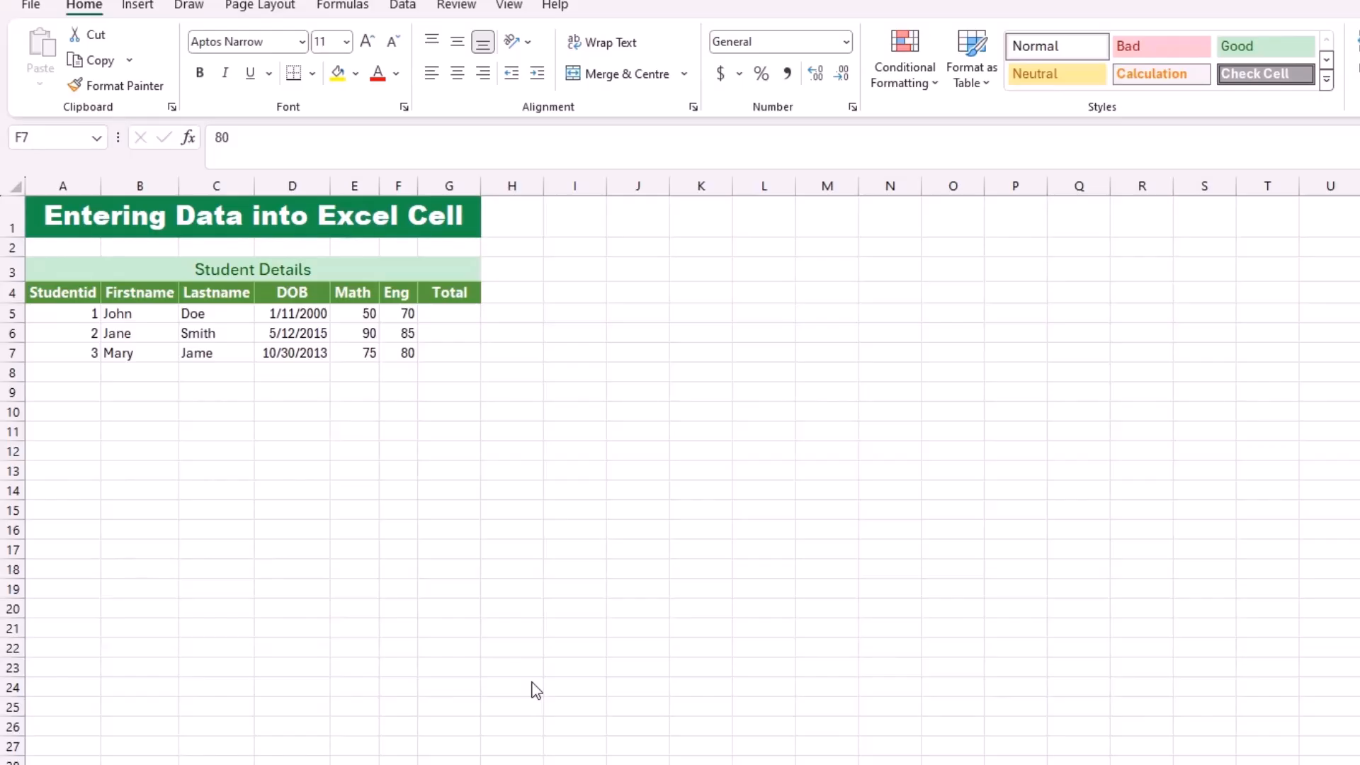
Cut the third student's first name from cell B7, paste it into cell B9, and check both cells
left_click(138, 353)
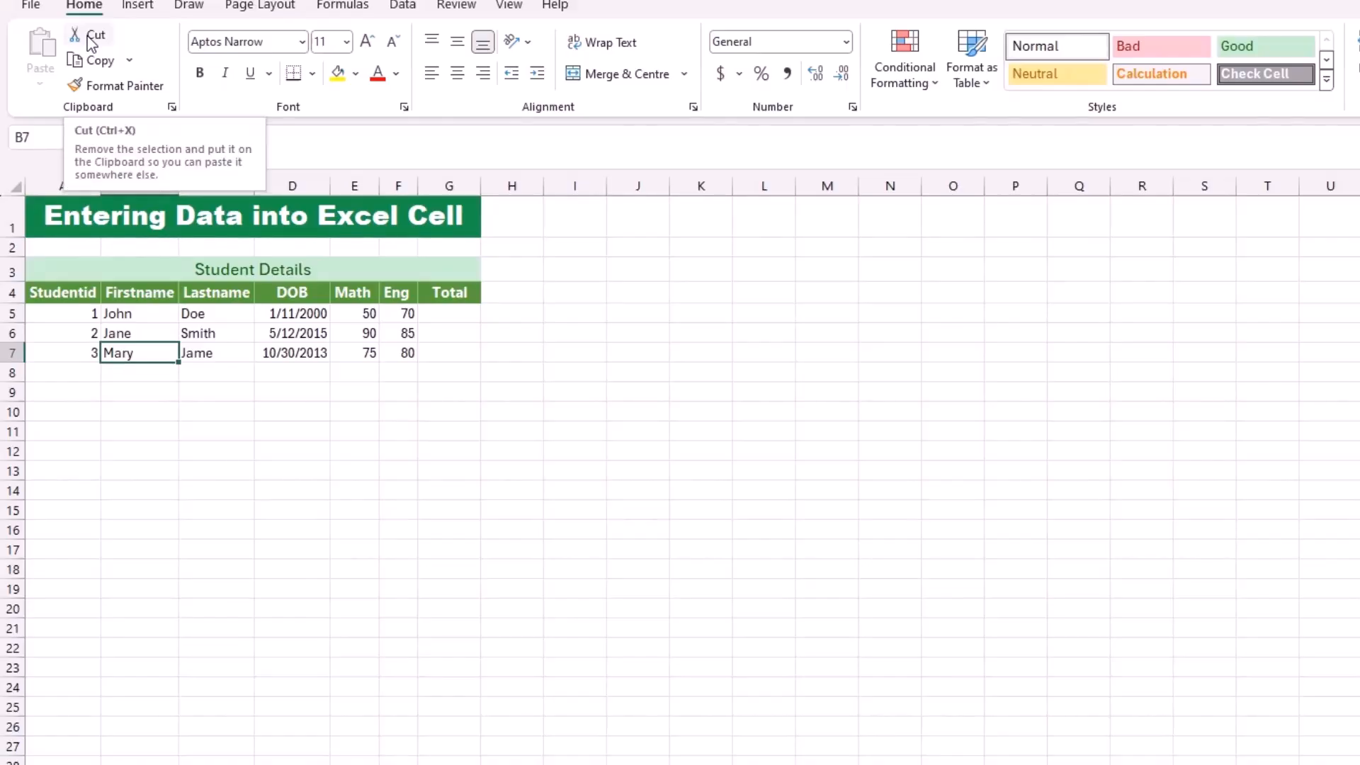
right_click(135, 354)
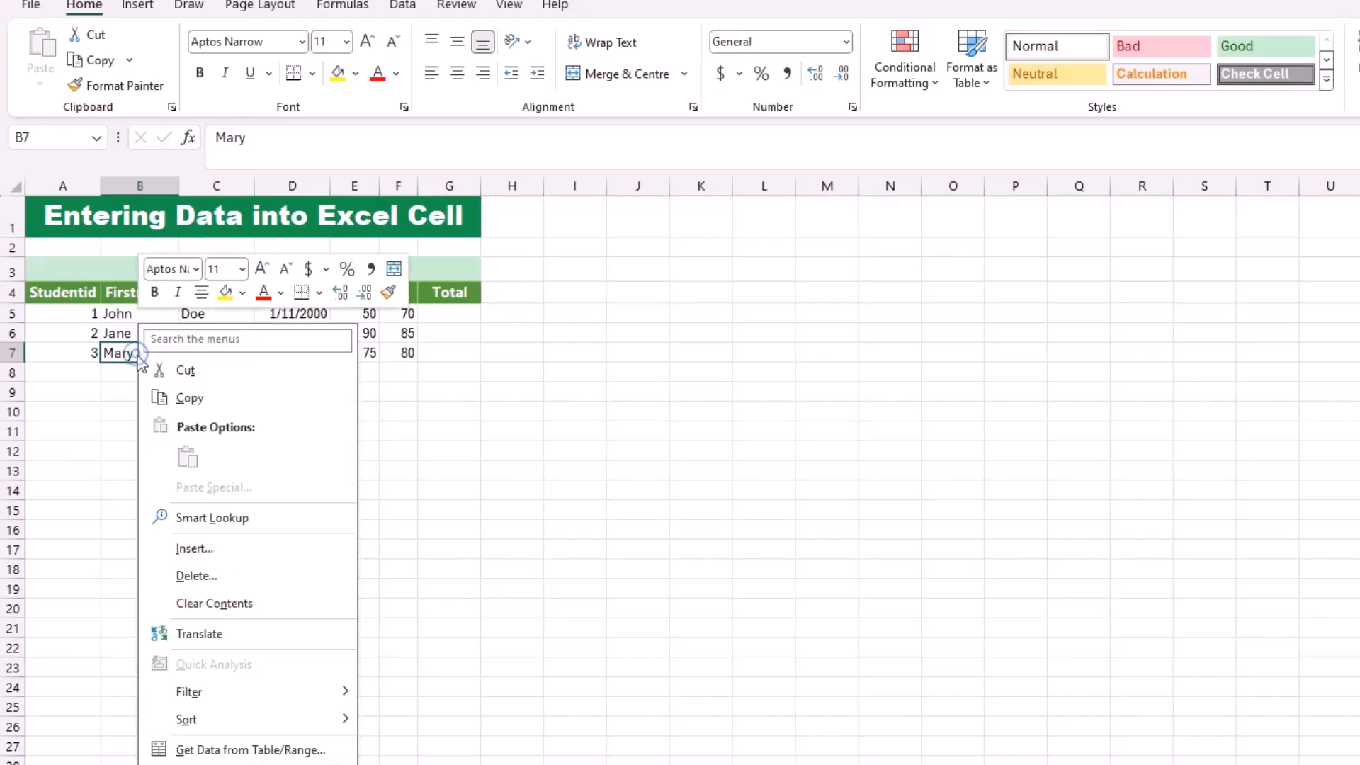
left_click(201, 381)
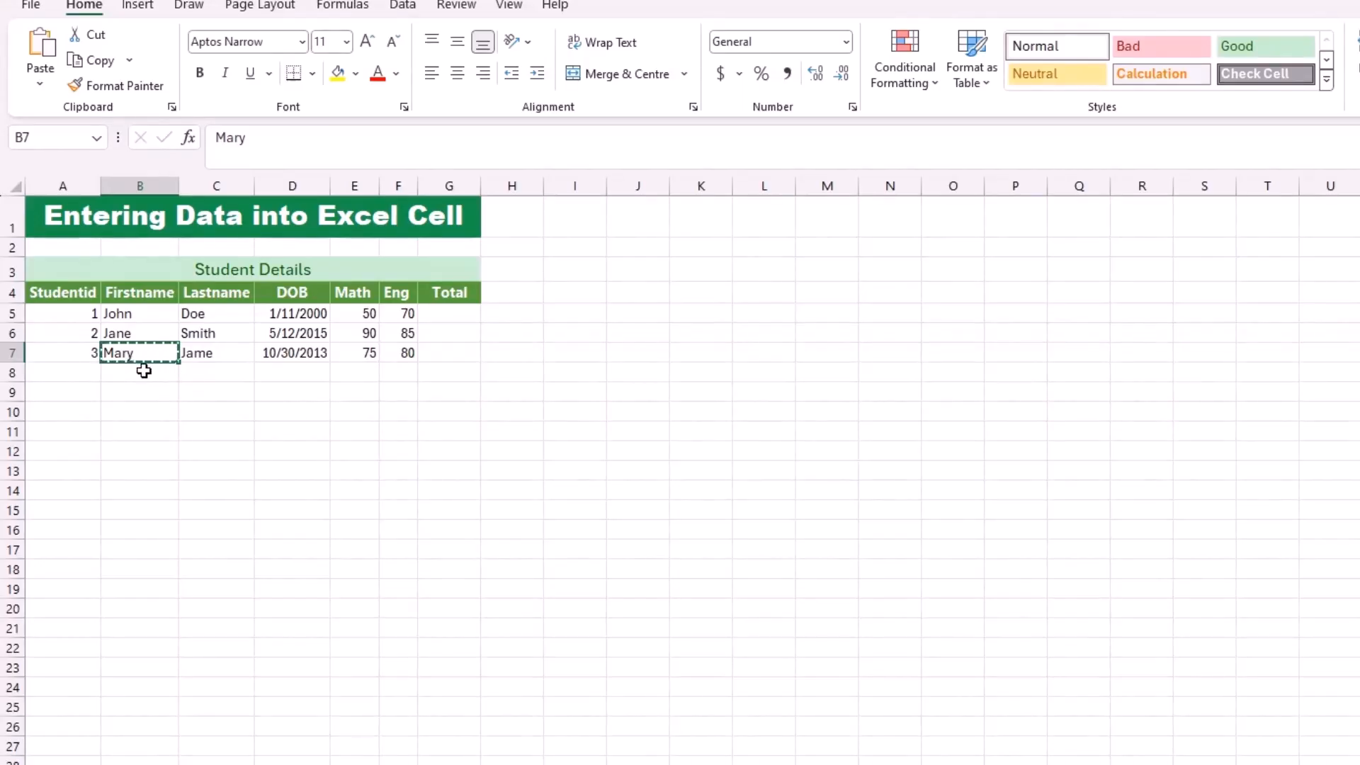
left_click(147, 396)
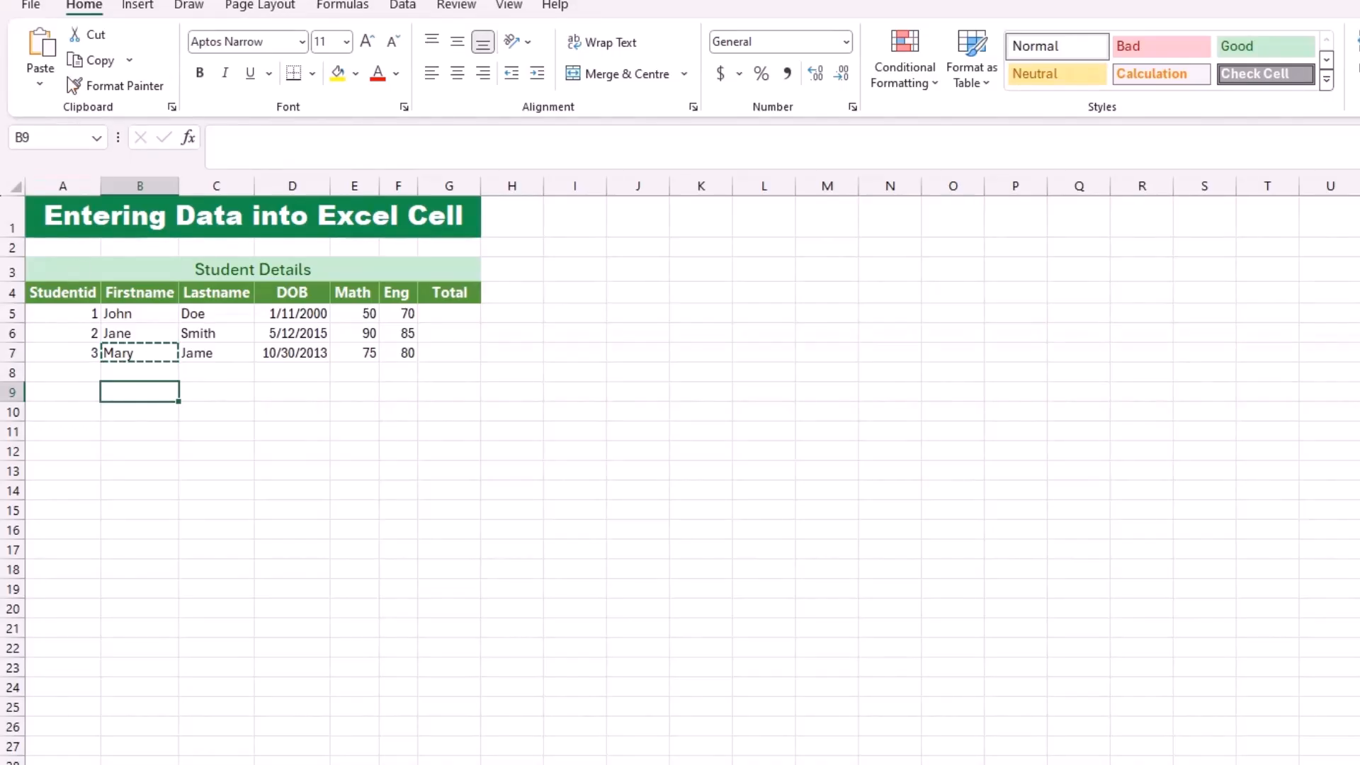
right_click(148, 394)
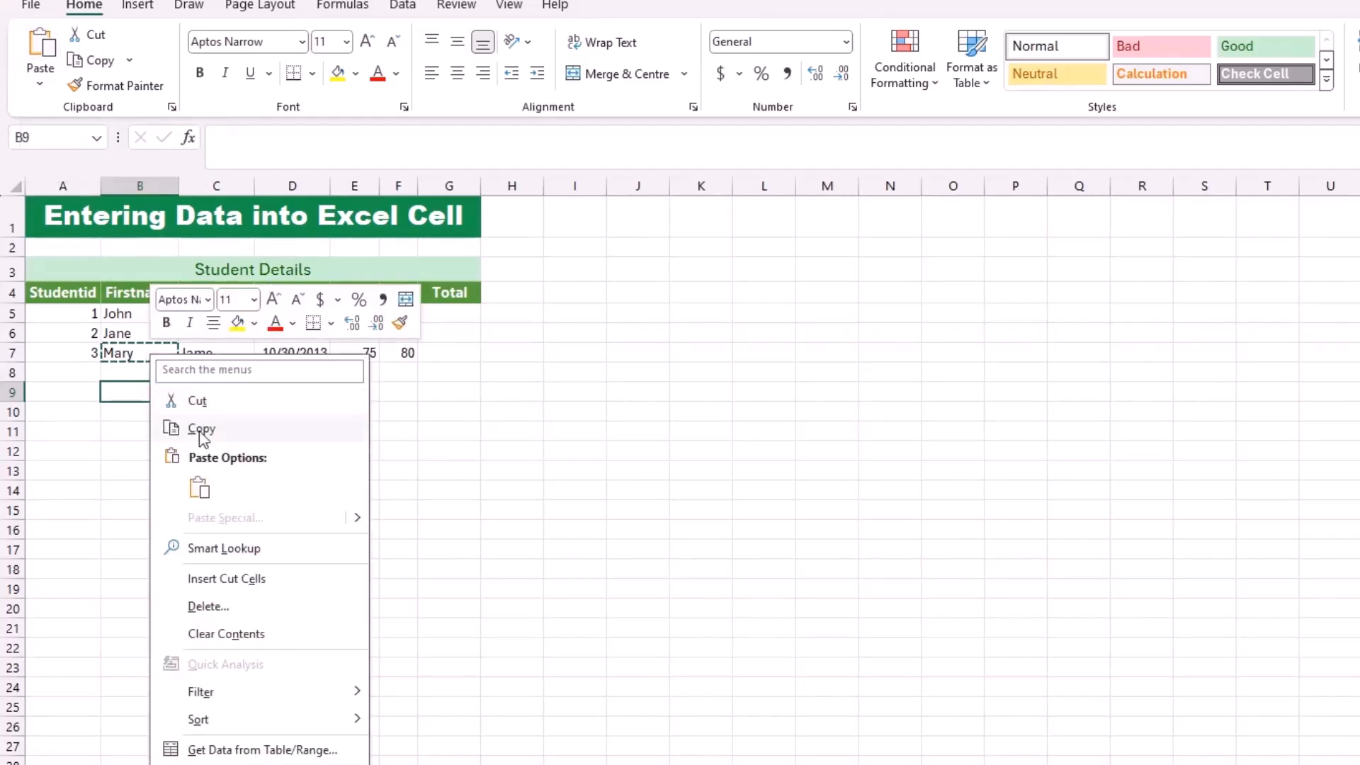
left_click(202, 486)
left_click(202, 486)
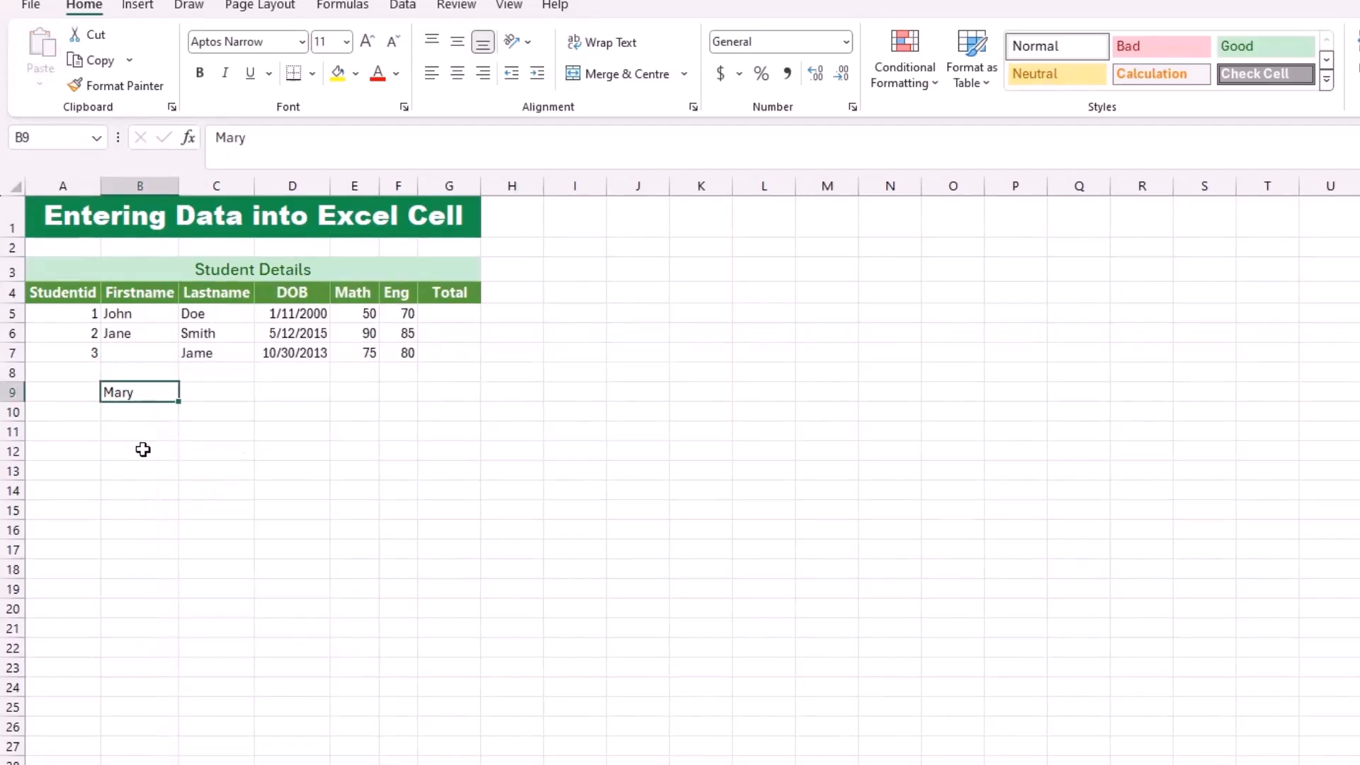
left_click(128, 353)
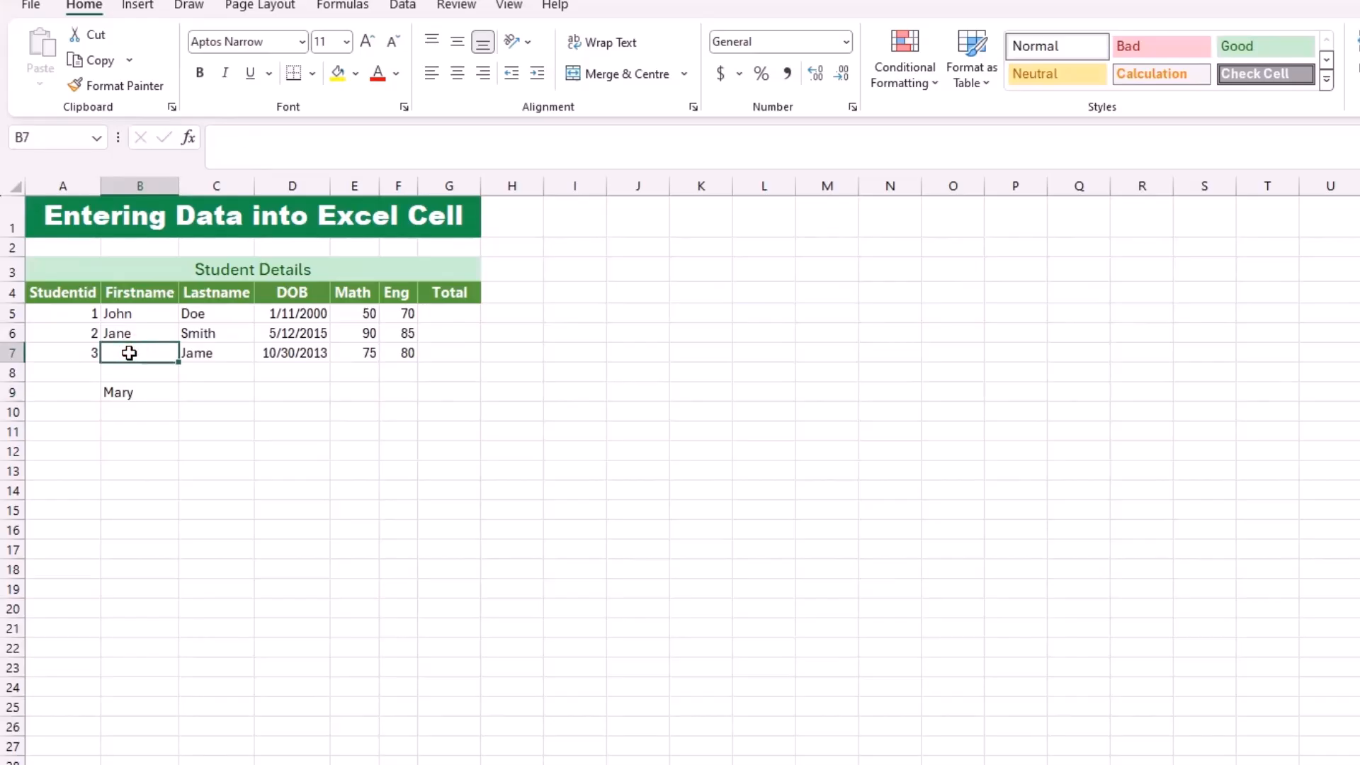
left_click(124, 396)
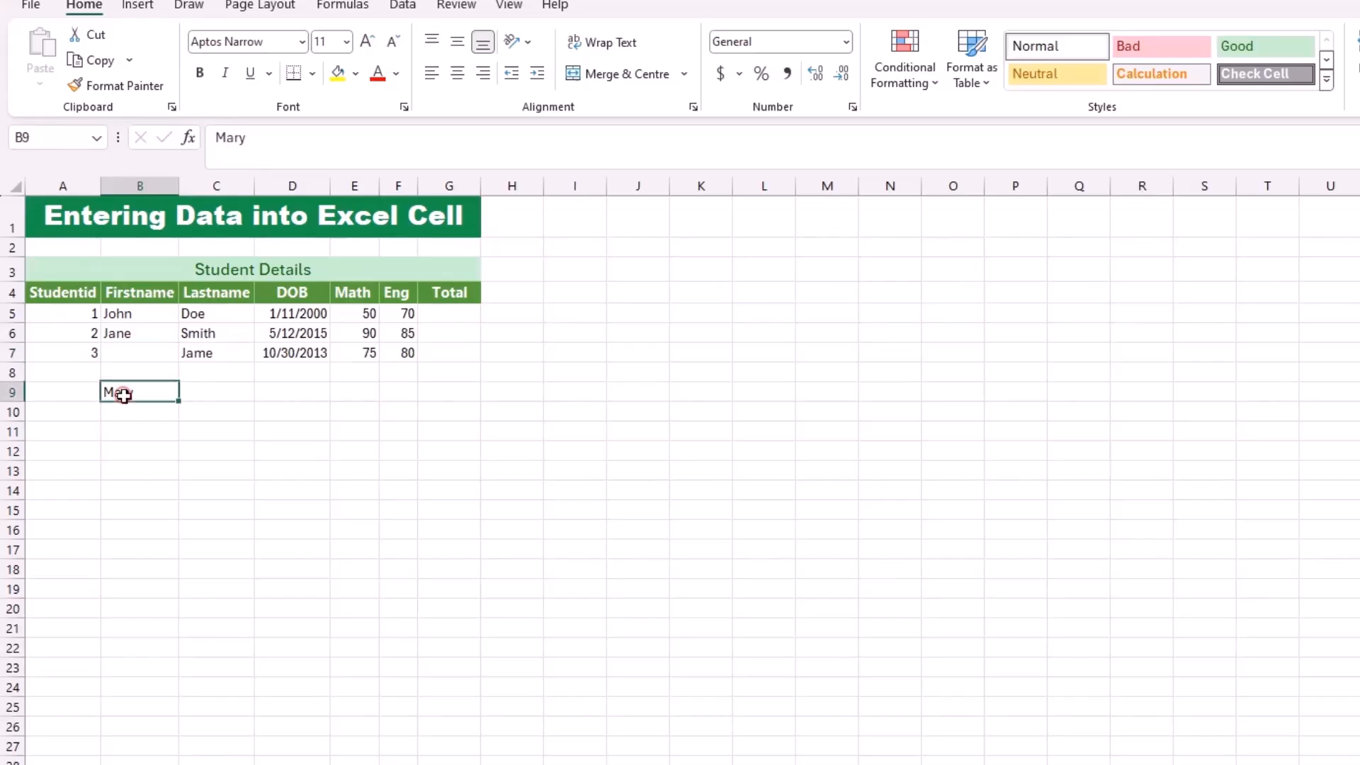
left_click(124, 358)
left_click(126, 387)
Cut the third student's last name from cell C7, paste it into cell C9, and compare the two cells
left_click(204, 355)
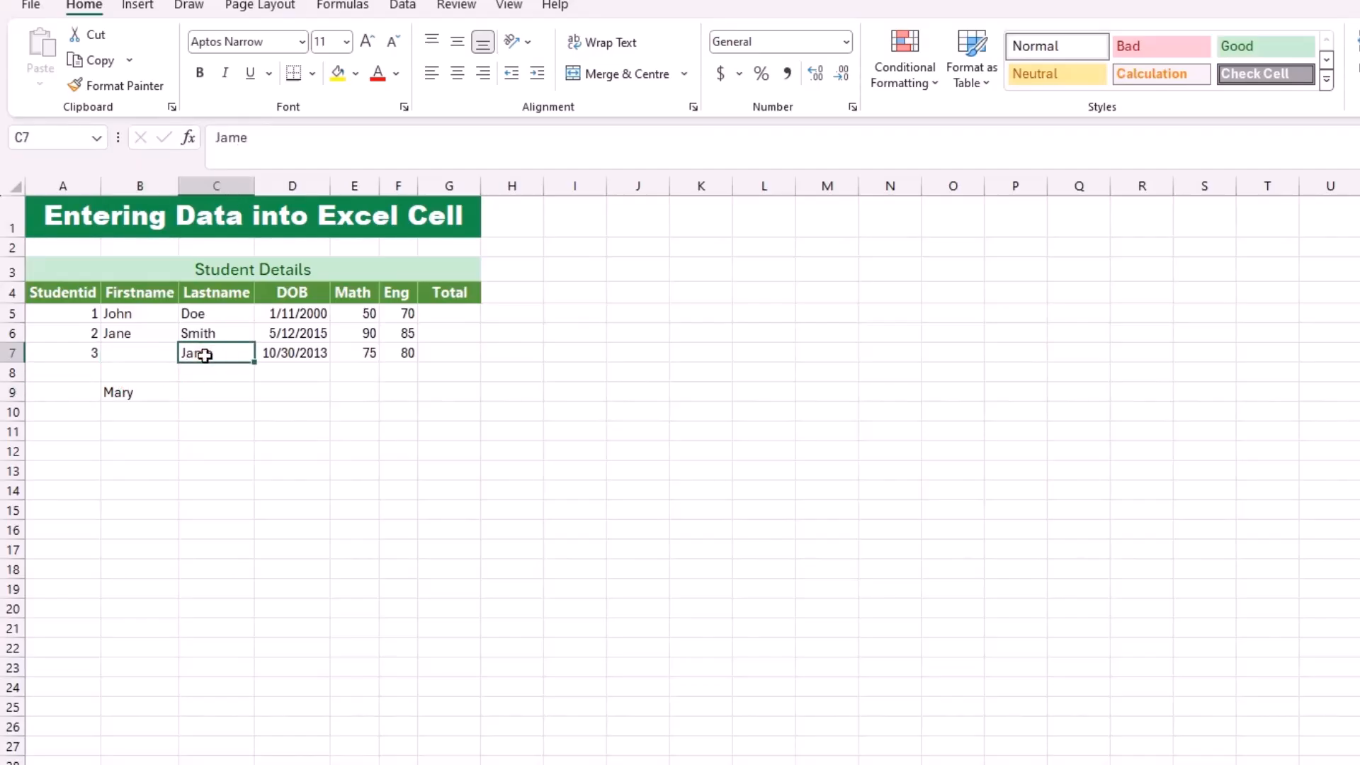
left_click(91, 34)
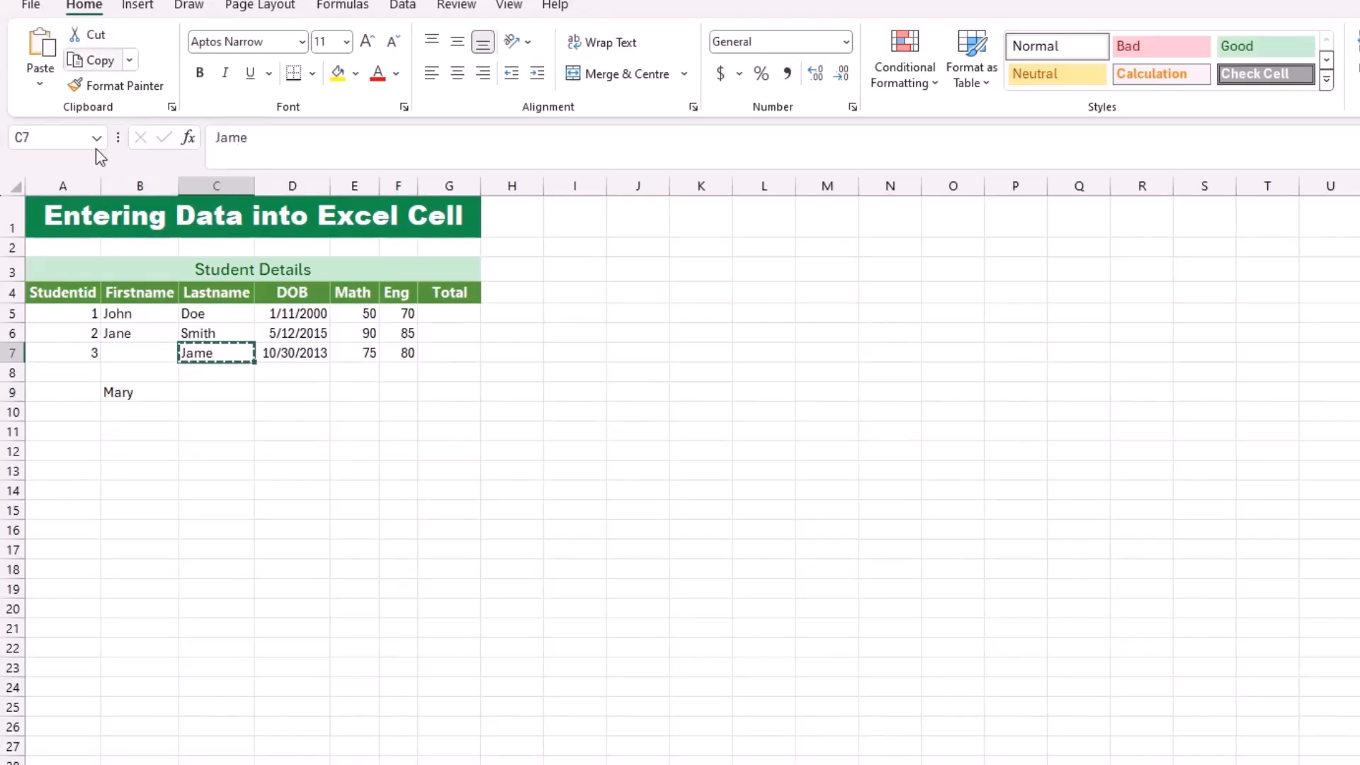
left_click(216, 392)
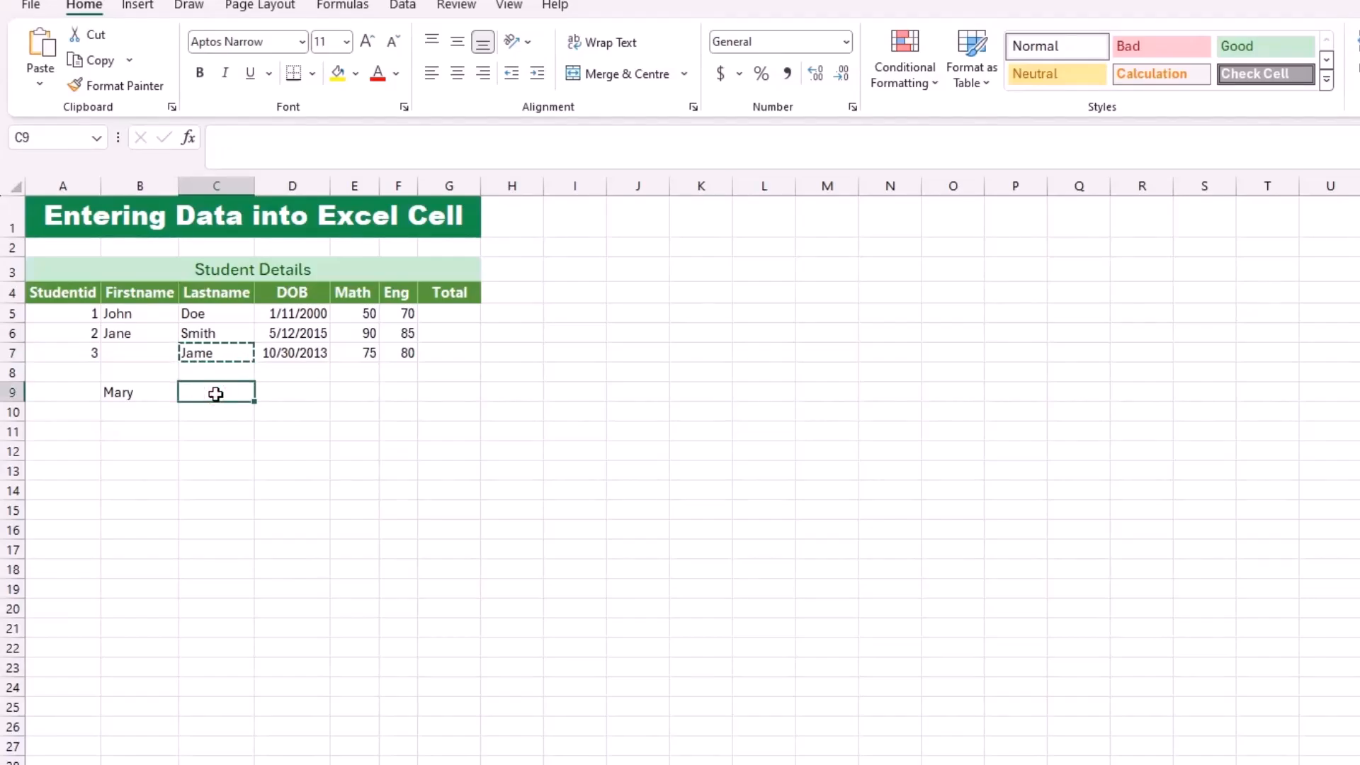
key("ctrl+v")
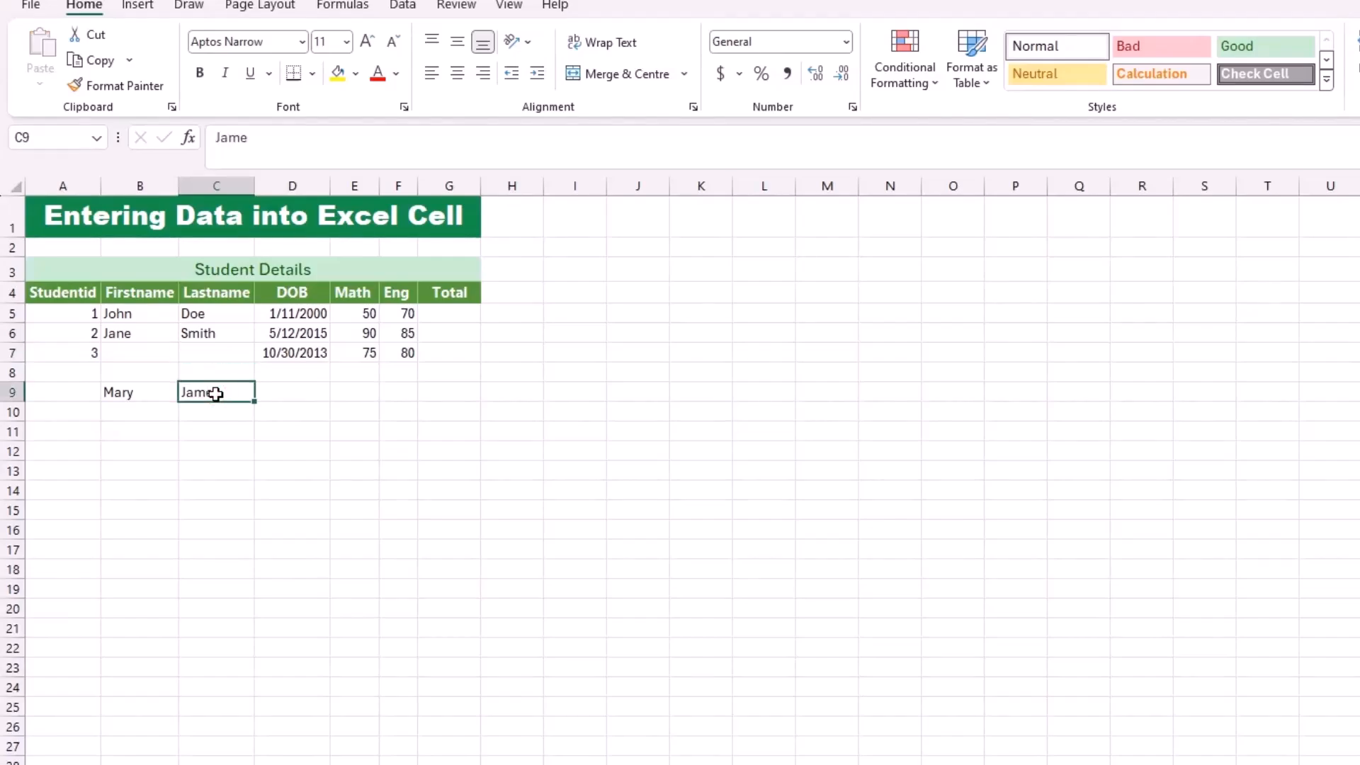
left_click(204, 348)
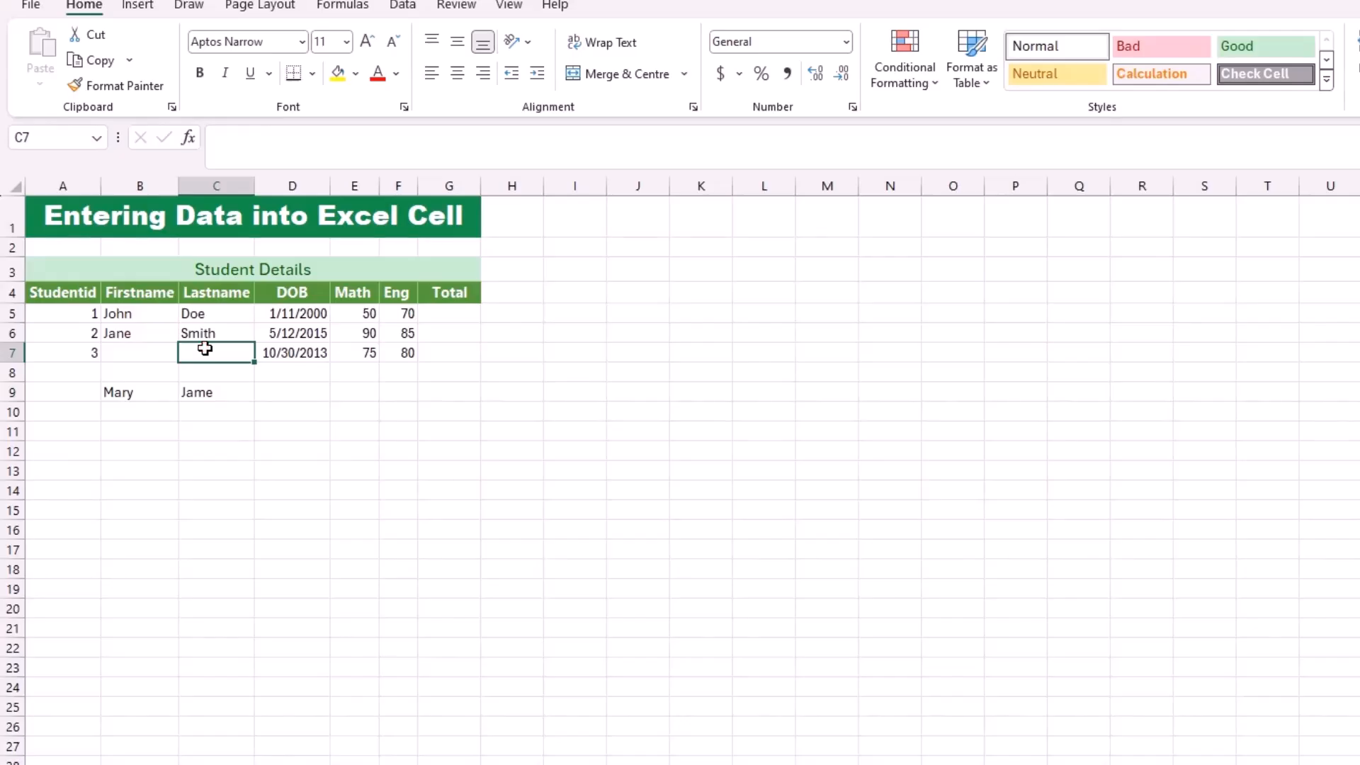
left_click(213, 395)
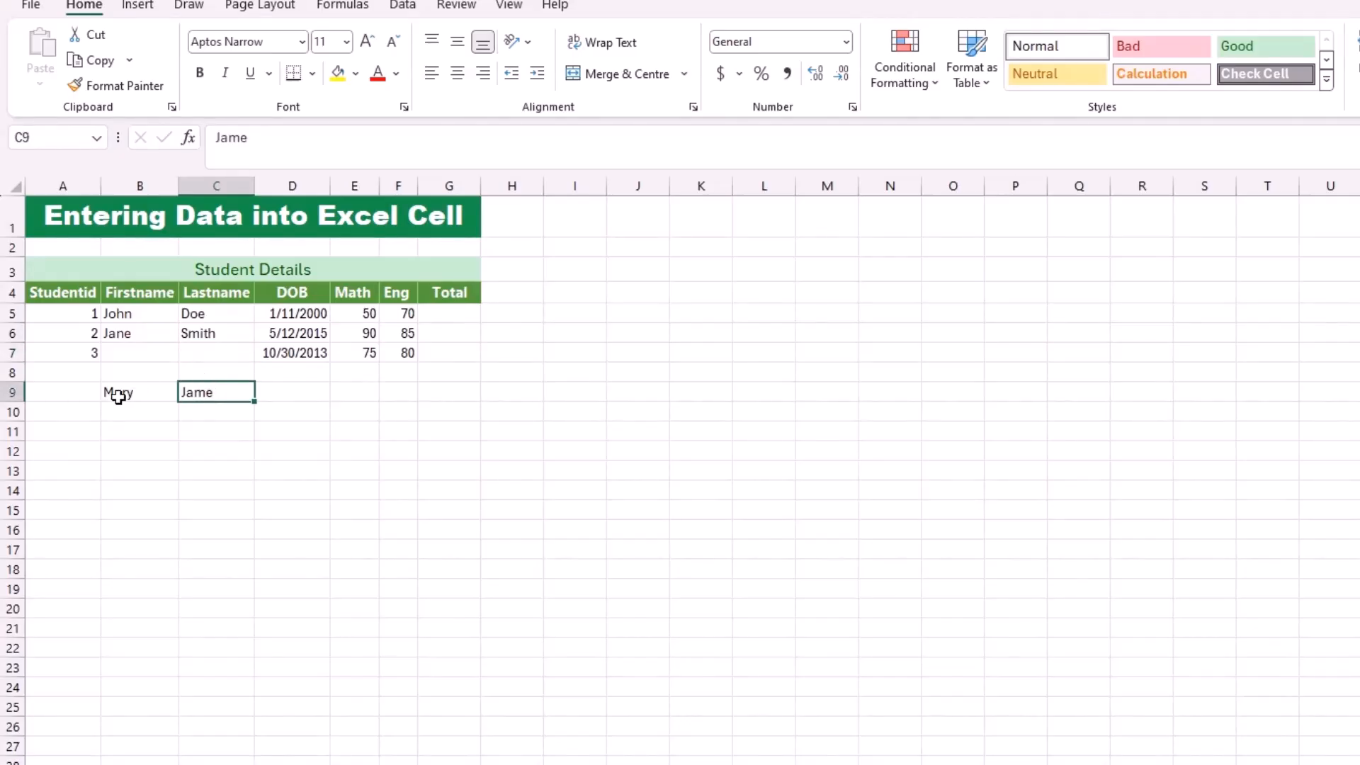
left_click(205, 352)
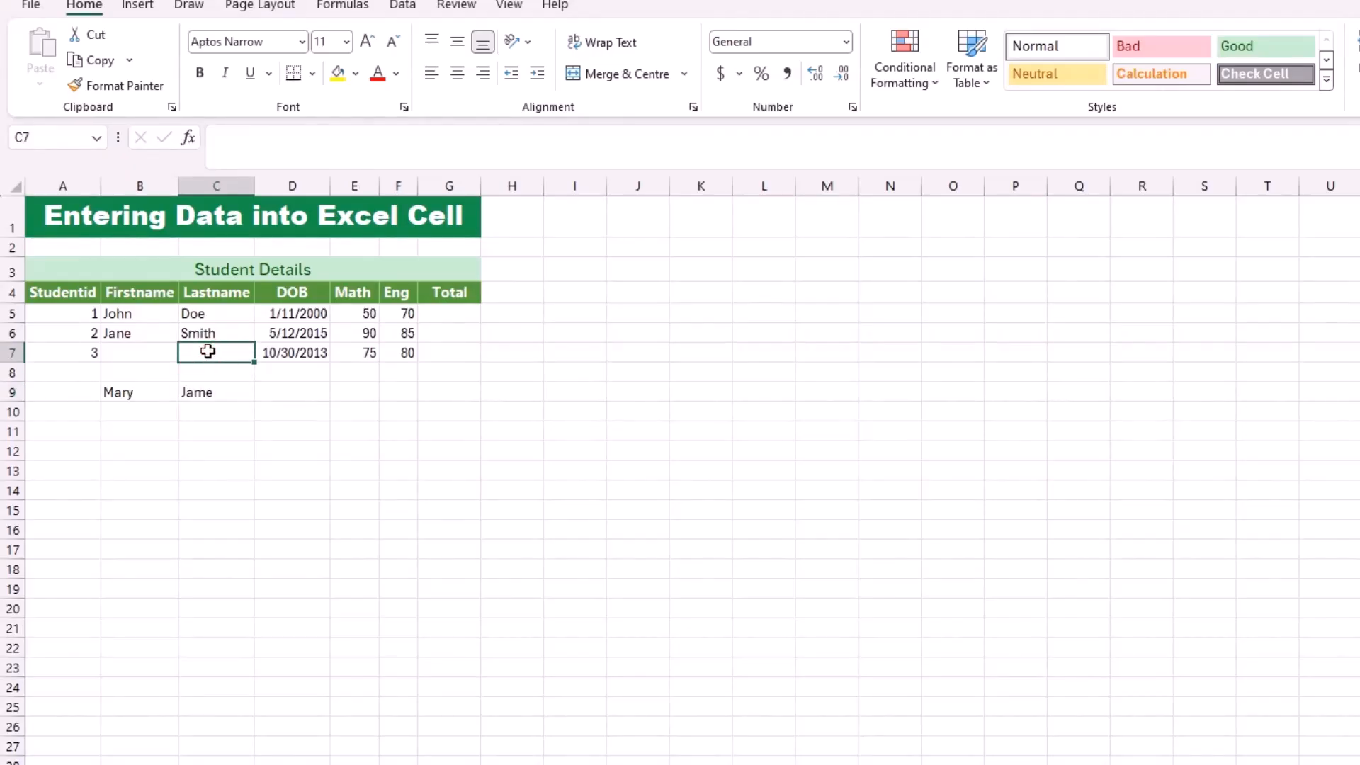
left_click(204, 390)
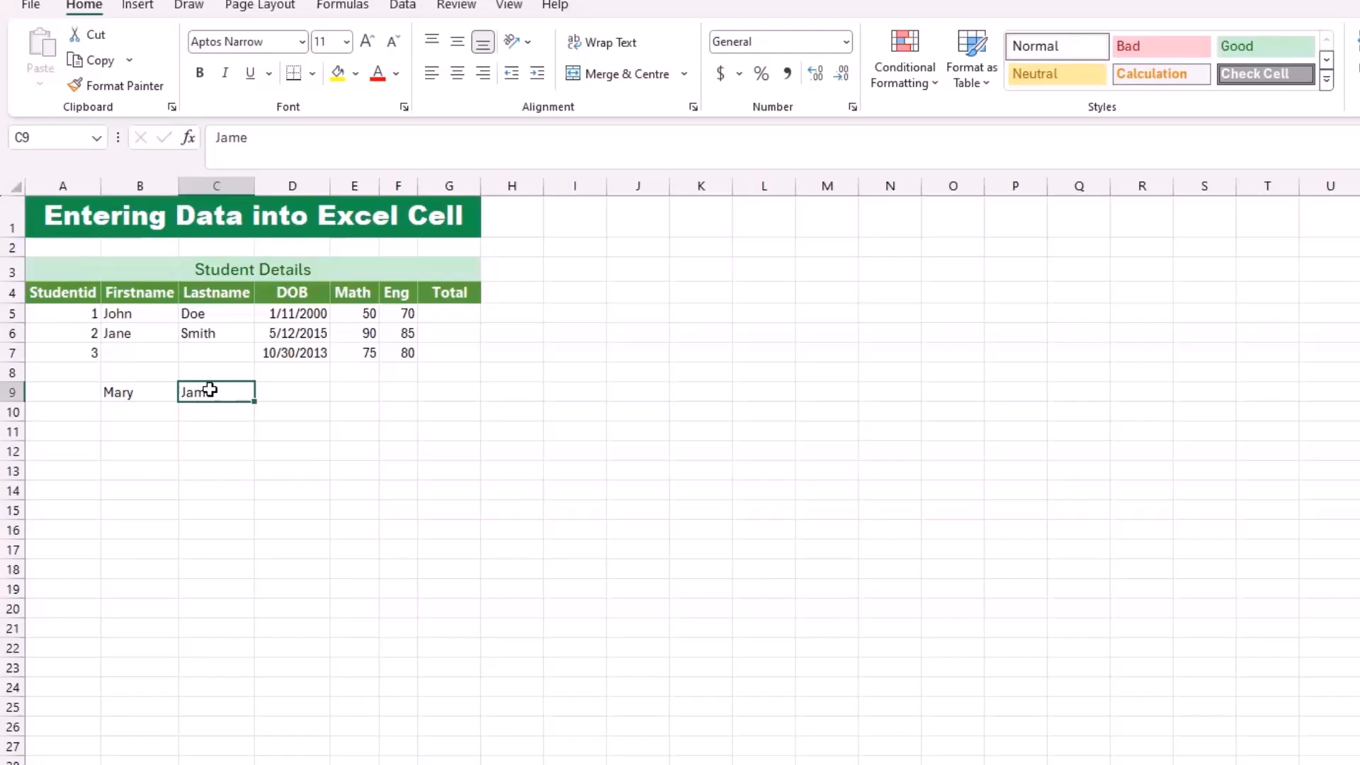
Cut the third student's date of birth from cell D7, paste it into cell D9, and check both cells
left_click(282, 352)
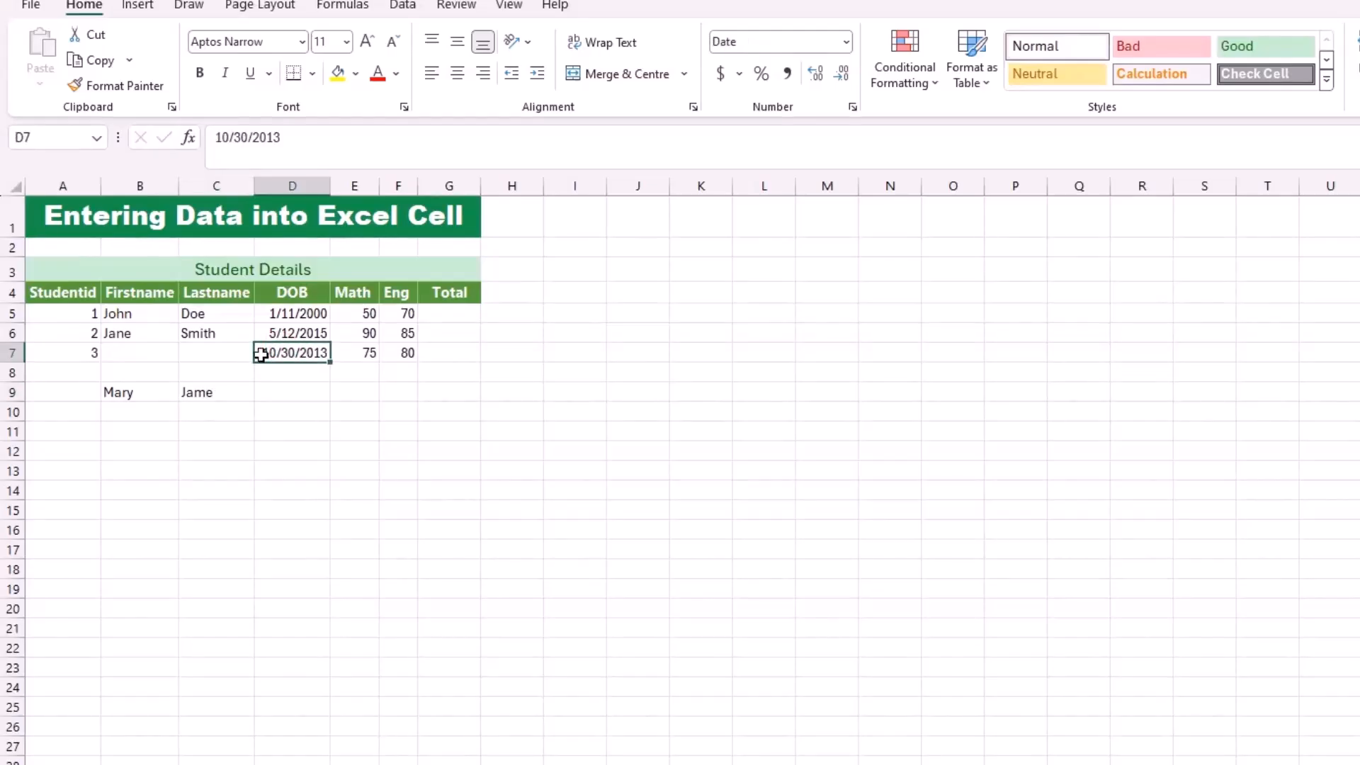
key("ctrl+c")
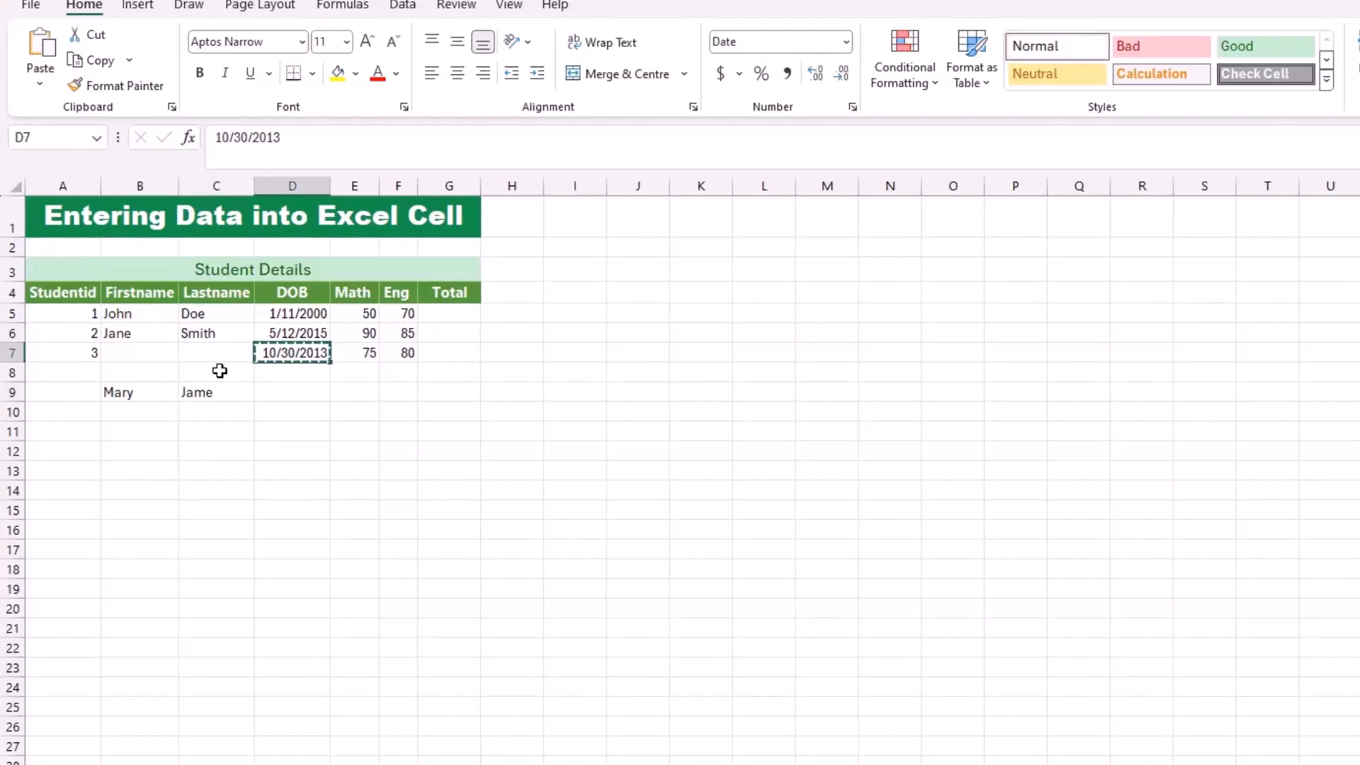
left_click(284, 385)
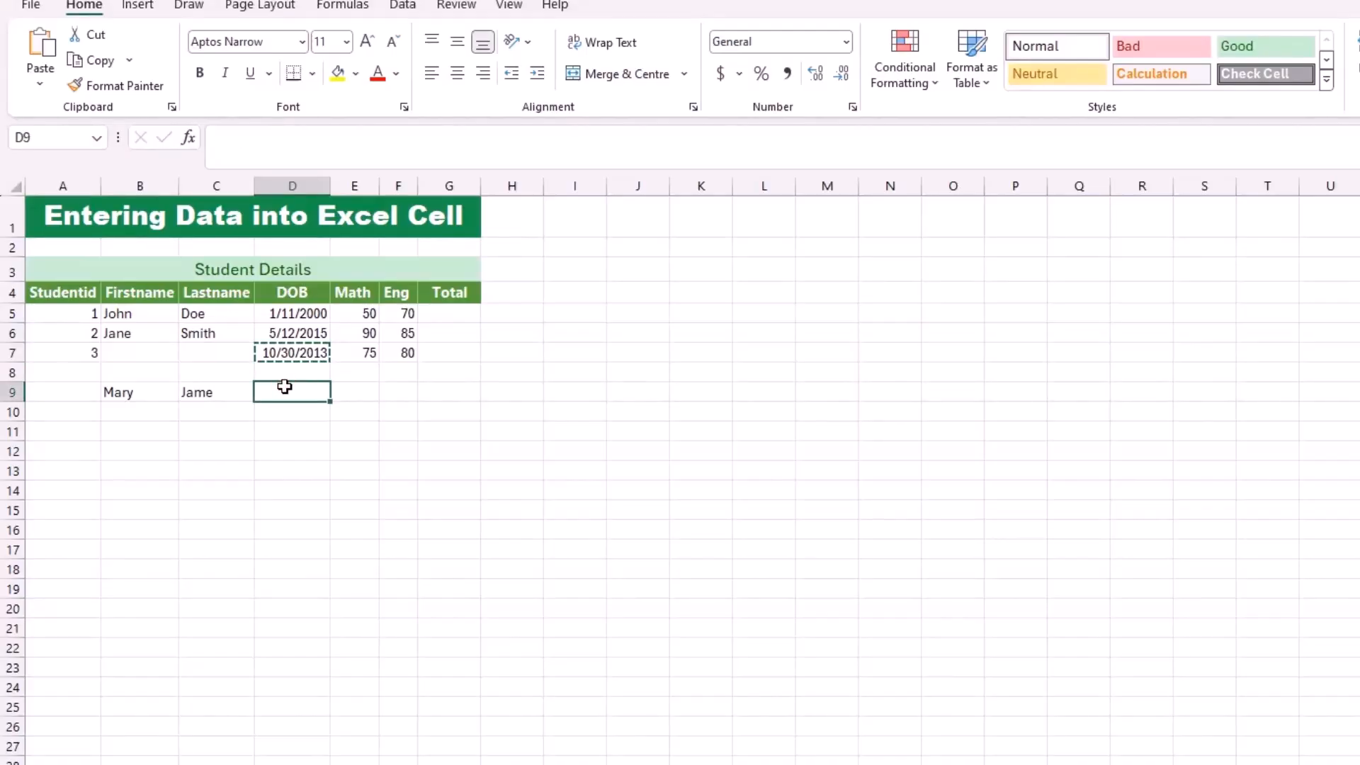
key("ctrl+v")
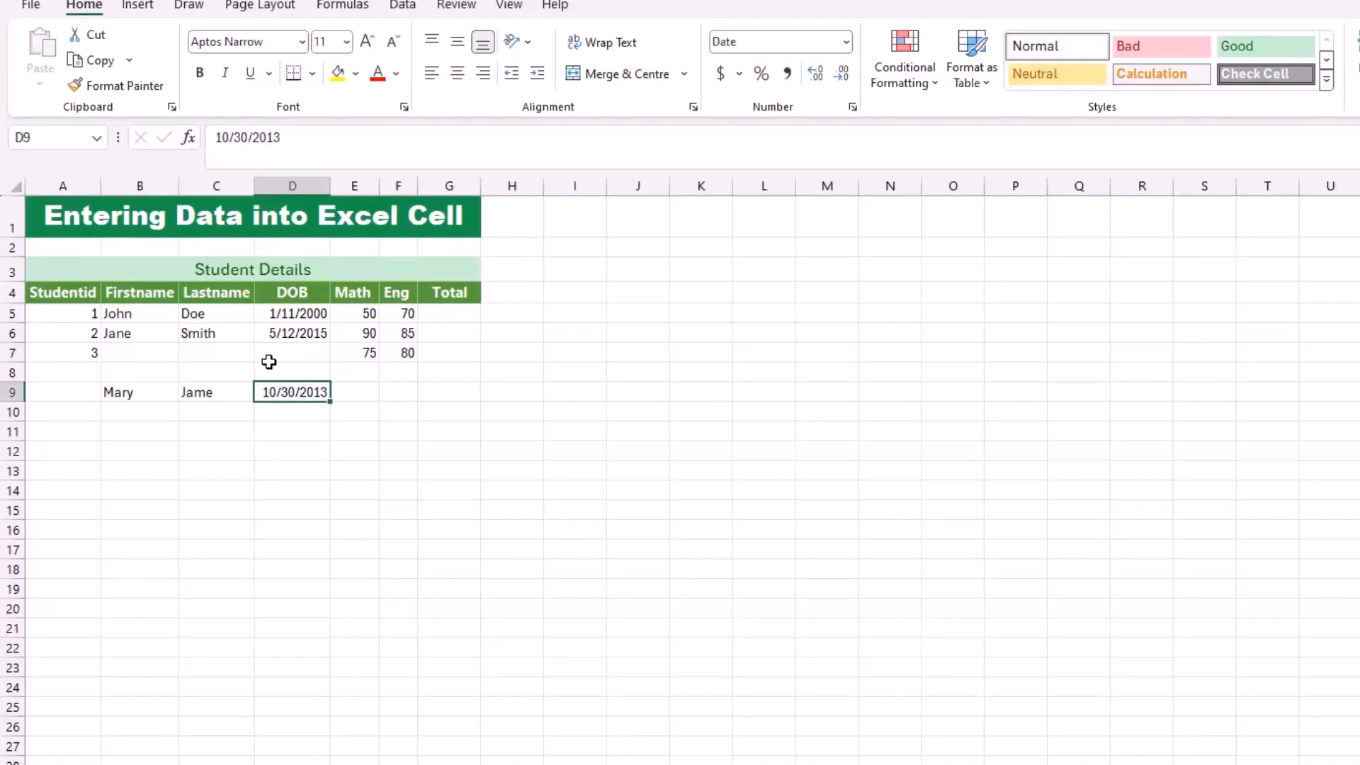
left_click(287, 347)
left_click(300, 388)
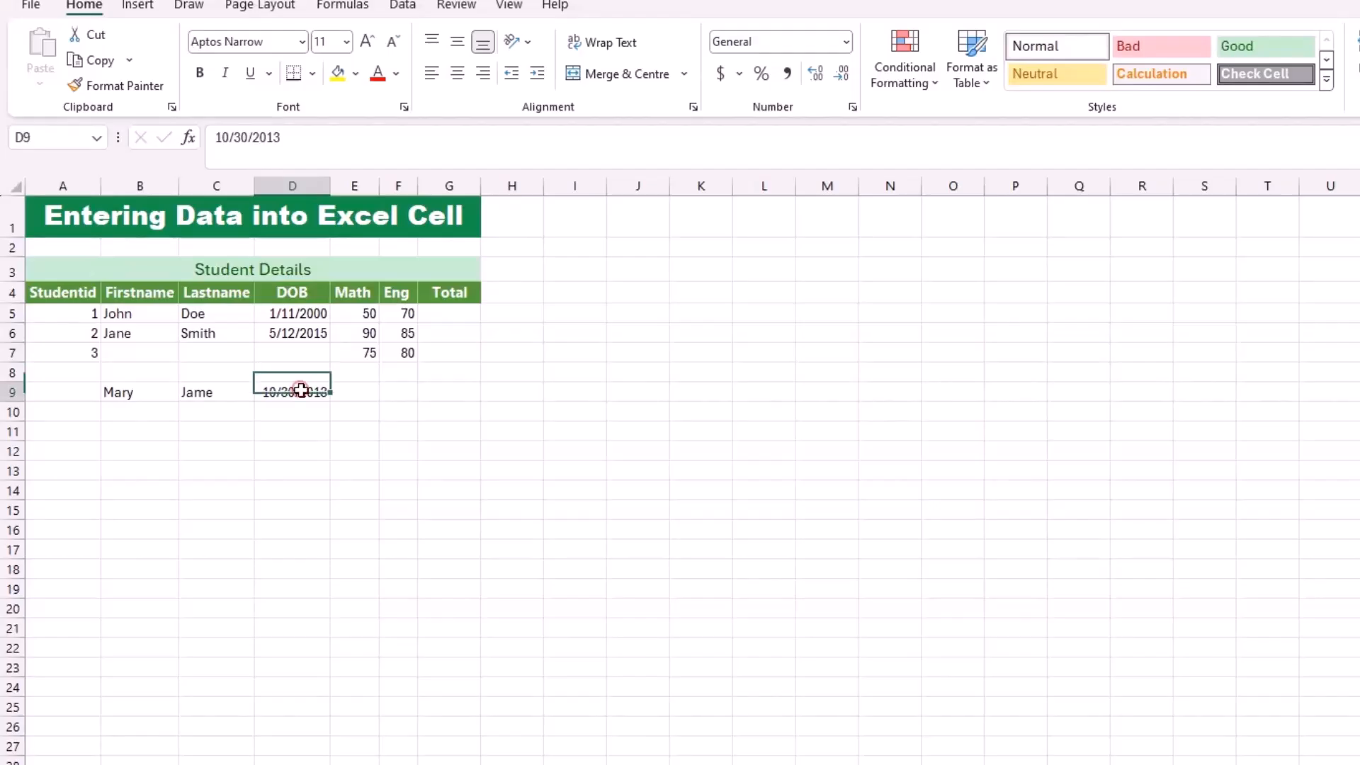
Cut the Math and Eng scores in E7:F7 and paste them into row 9 starting at cell E9
left_click_drag(361, 351, 412, 353)
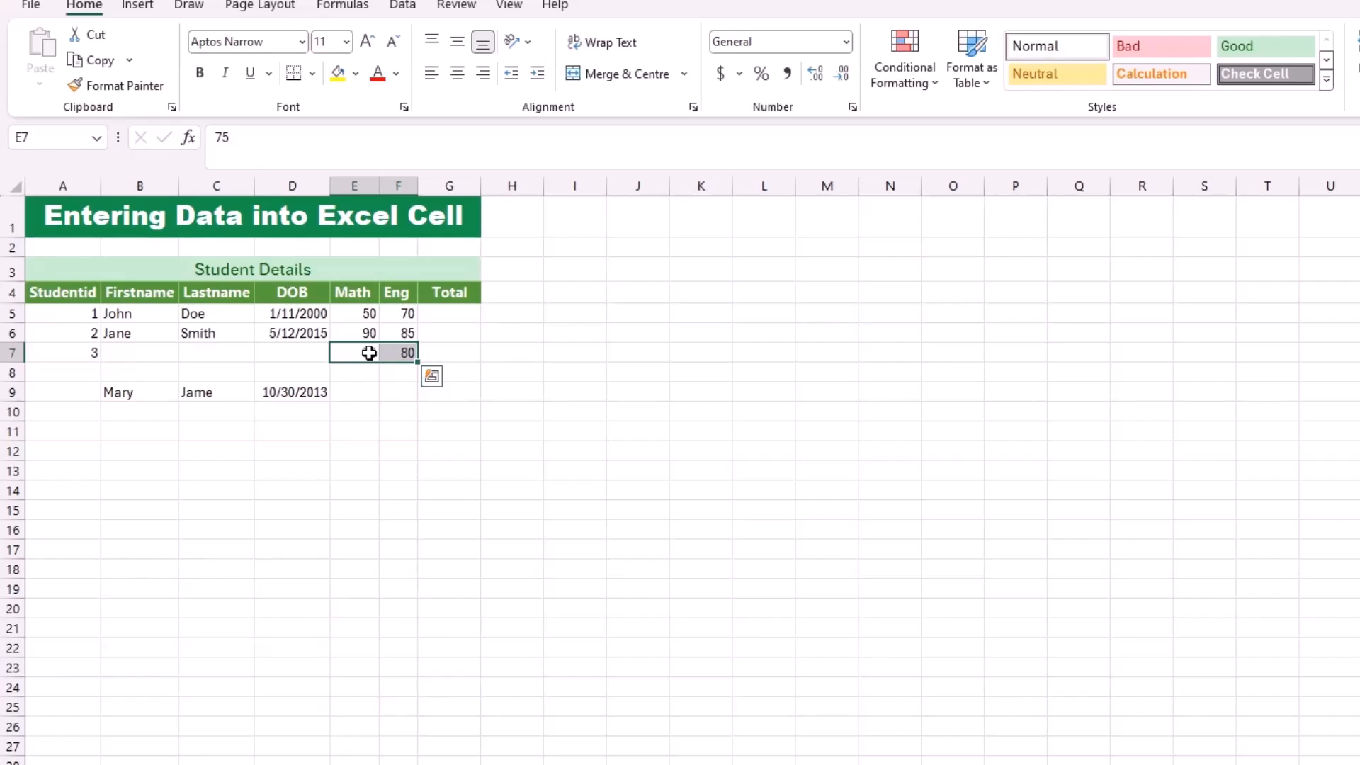
key("ctrl+c")
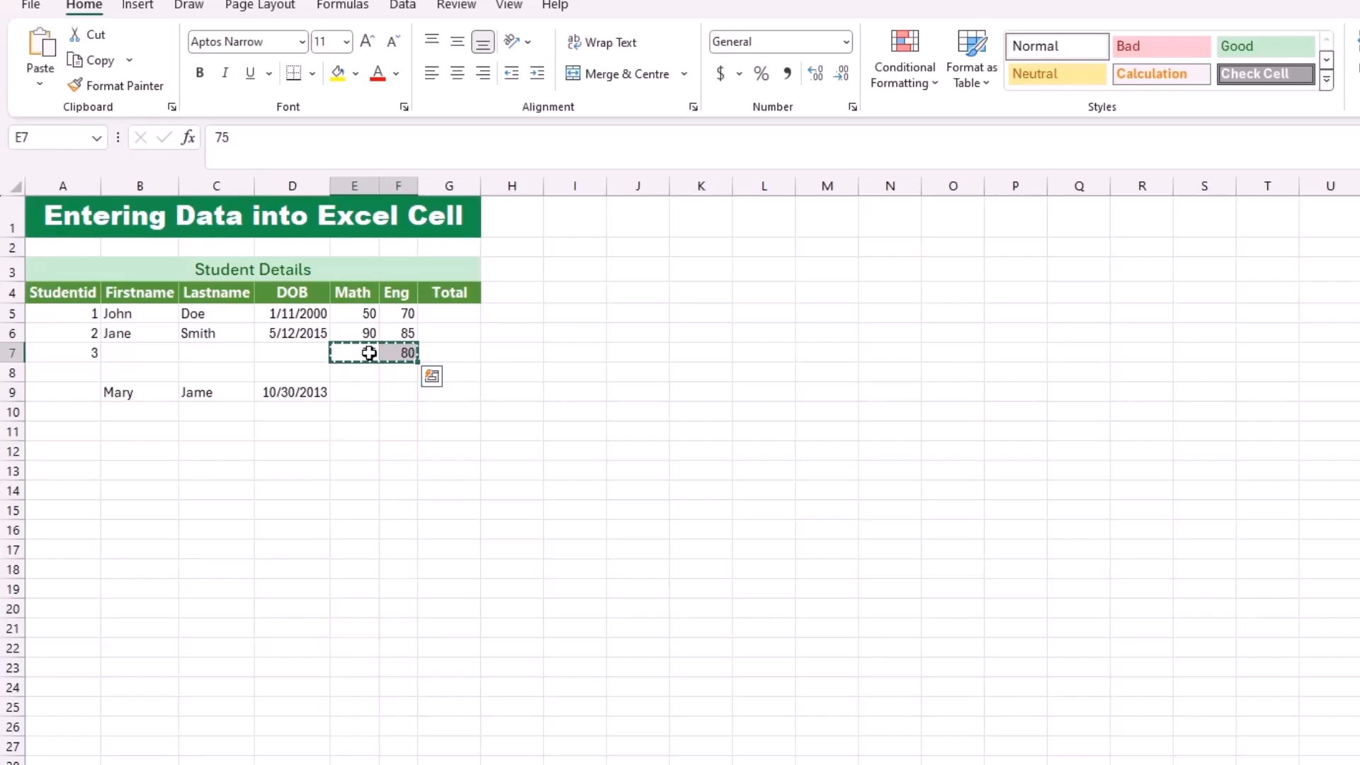
left_click(359, 394)
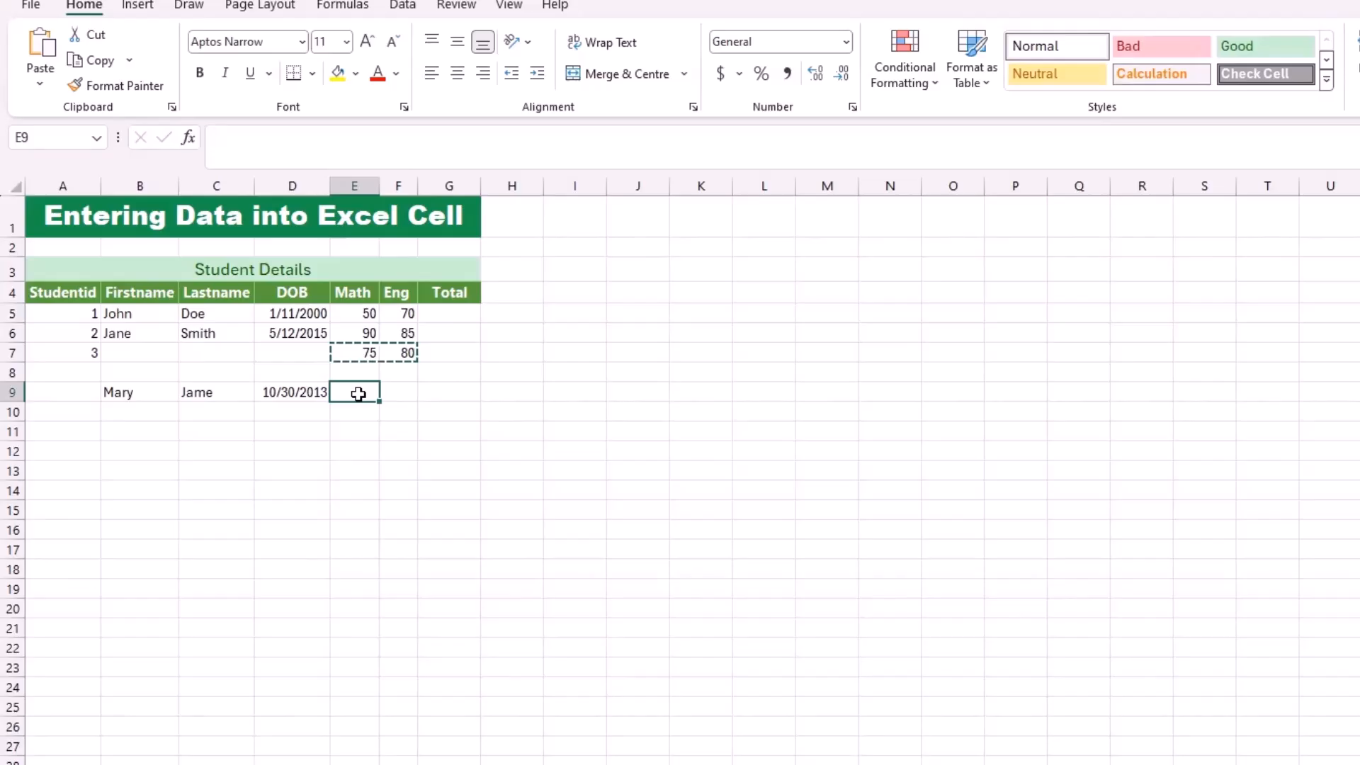
key("ctrl+v")
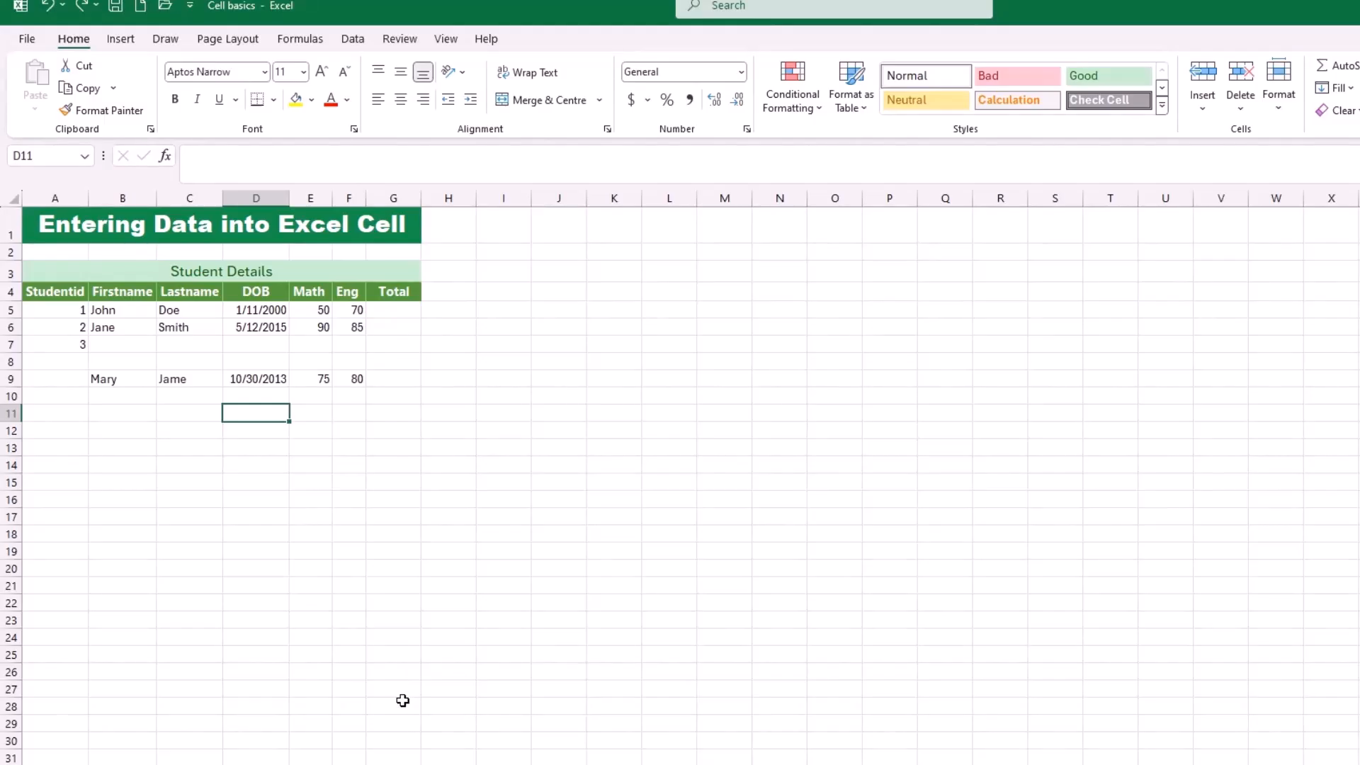
Move the Eng score from cell F9 directly back to cell F7 without using the clipboard
left_click(359, 381)
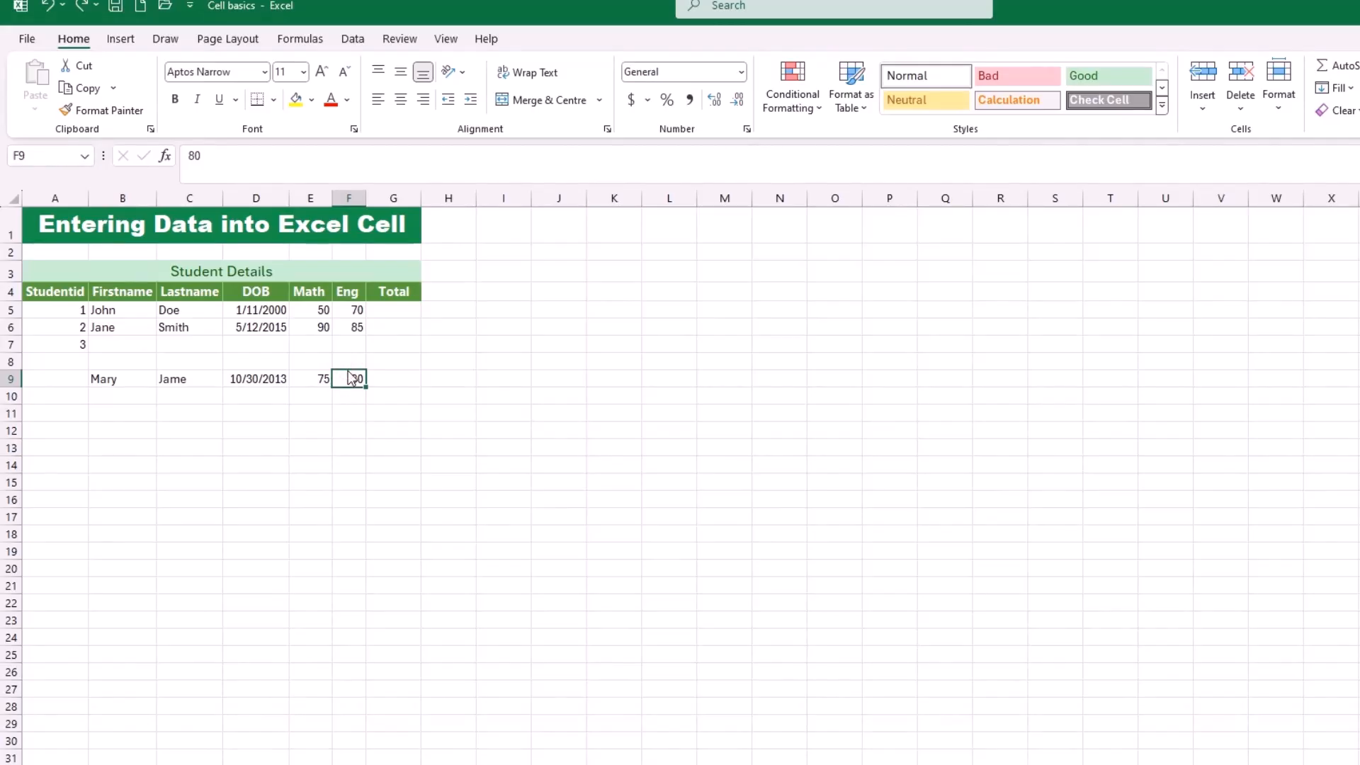
left_click_drag(350, 376, 352, 354)
left_click_drag(349, 348, 350, 349)
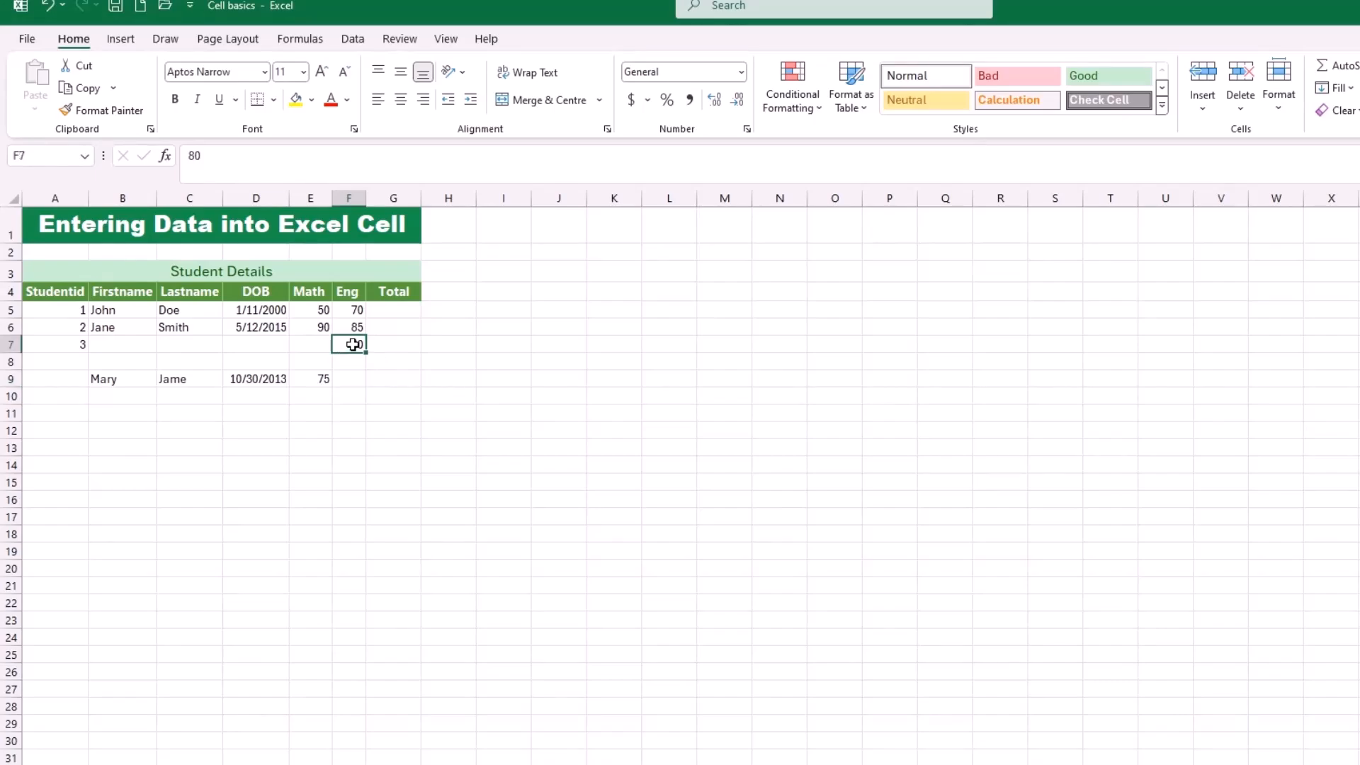
Move the Math score from cell E9 directly back to cell E7 without using the clipboard
left_click(352, 380)
left_click(352, 344)
left_click(314, 382)
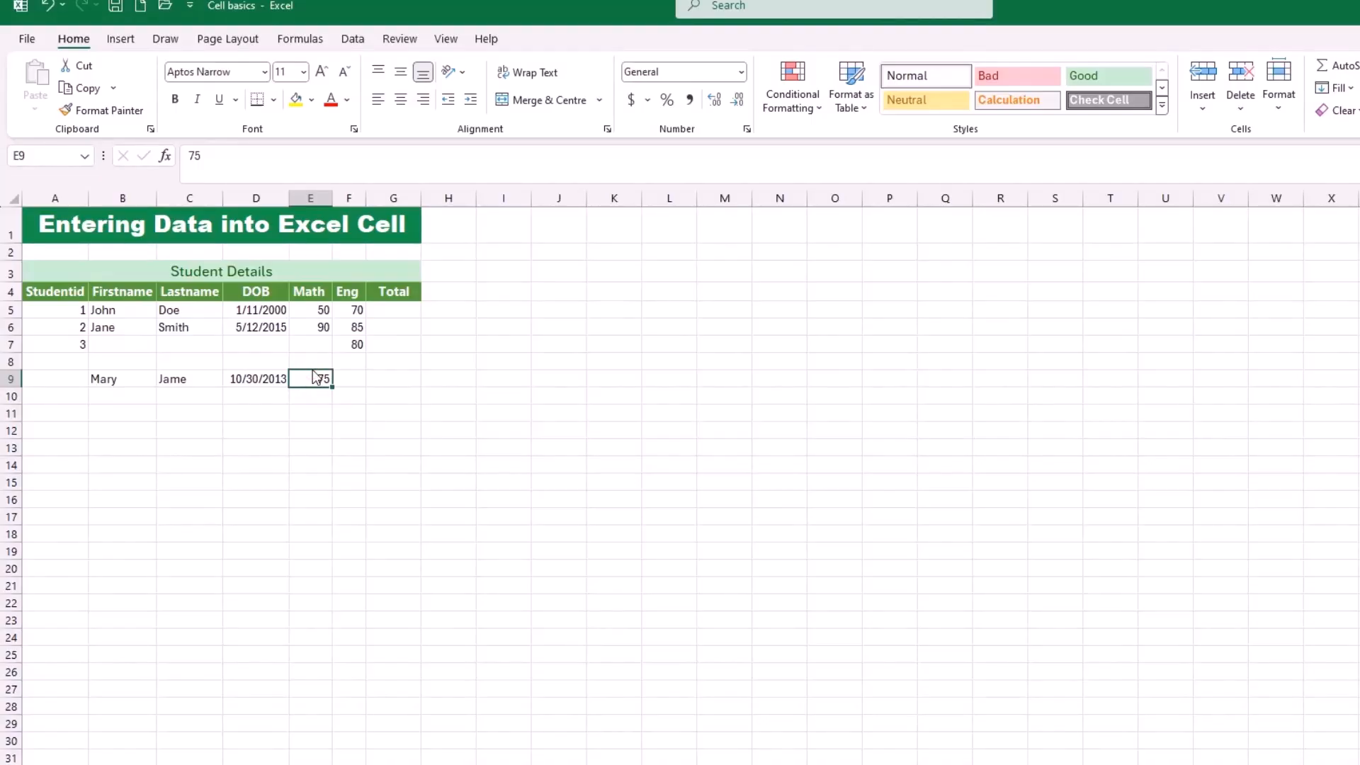
left_click_drag(309, 368, 313, 347)
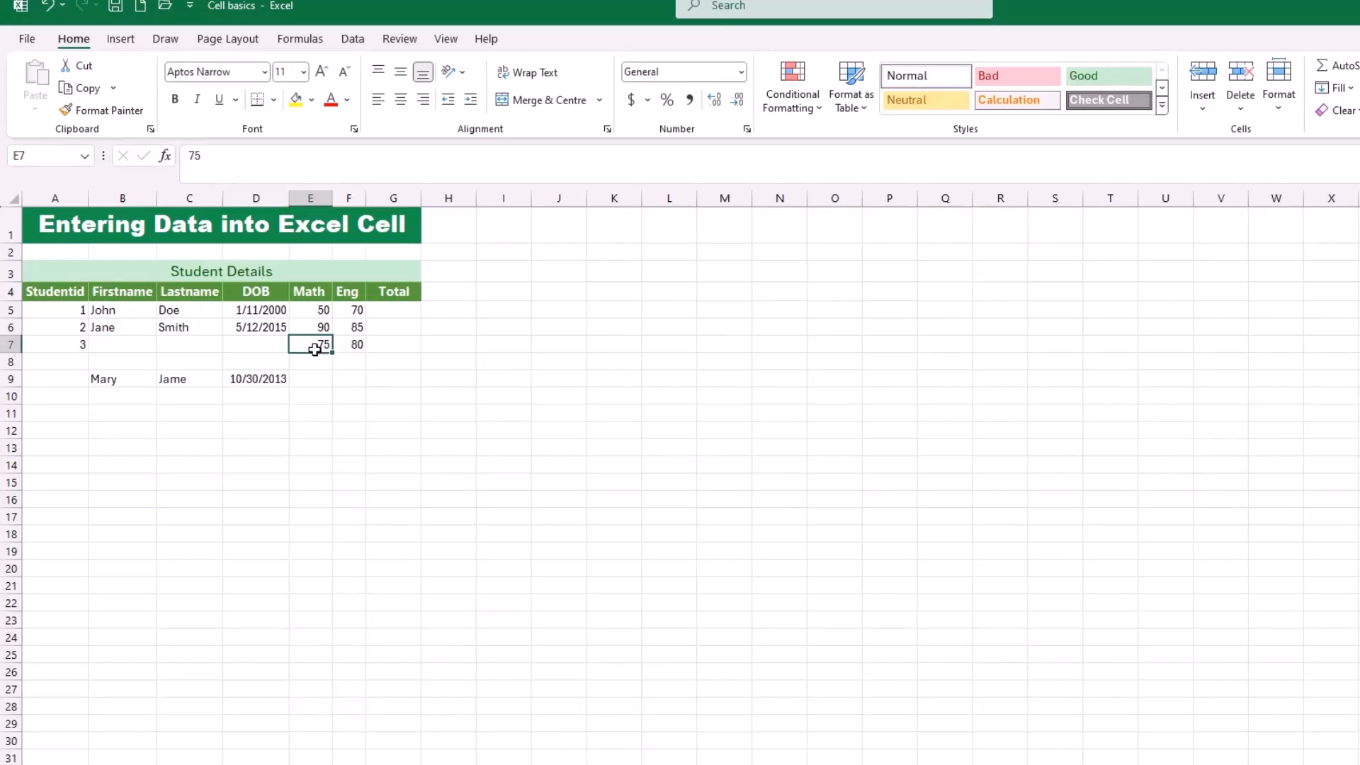
Move the third student's first name, last name and date of birth together from B9:D9 back to B7:D7, and check the restored row
left_click_drag(96, 380, 257, 380)
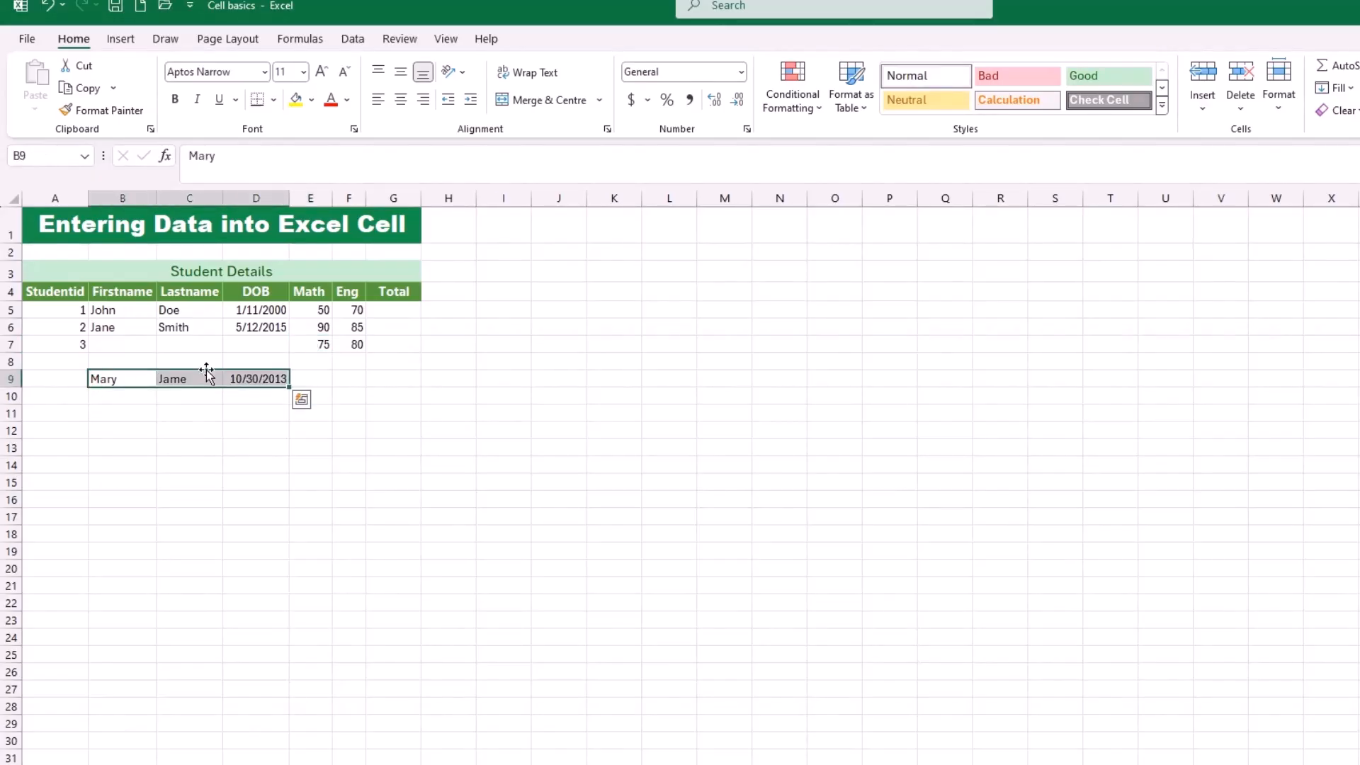
left_click_drag(202, 368, 198, 350)
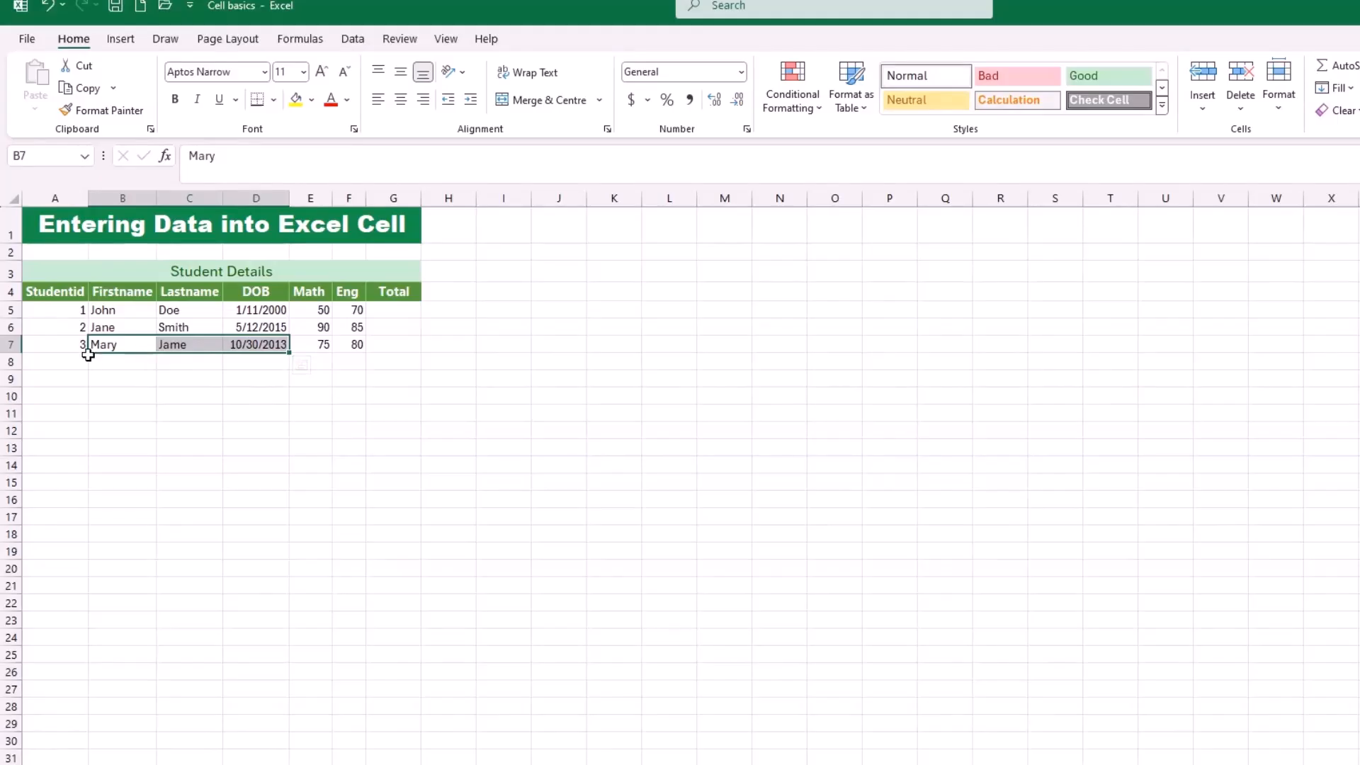
left_click(193, 391)
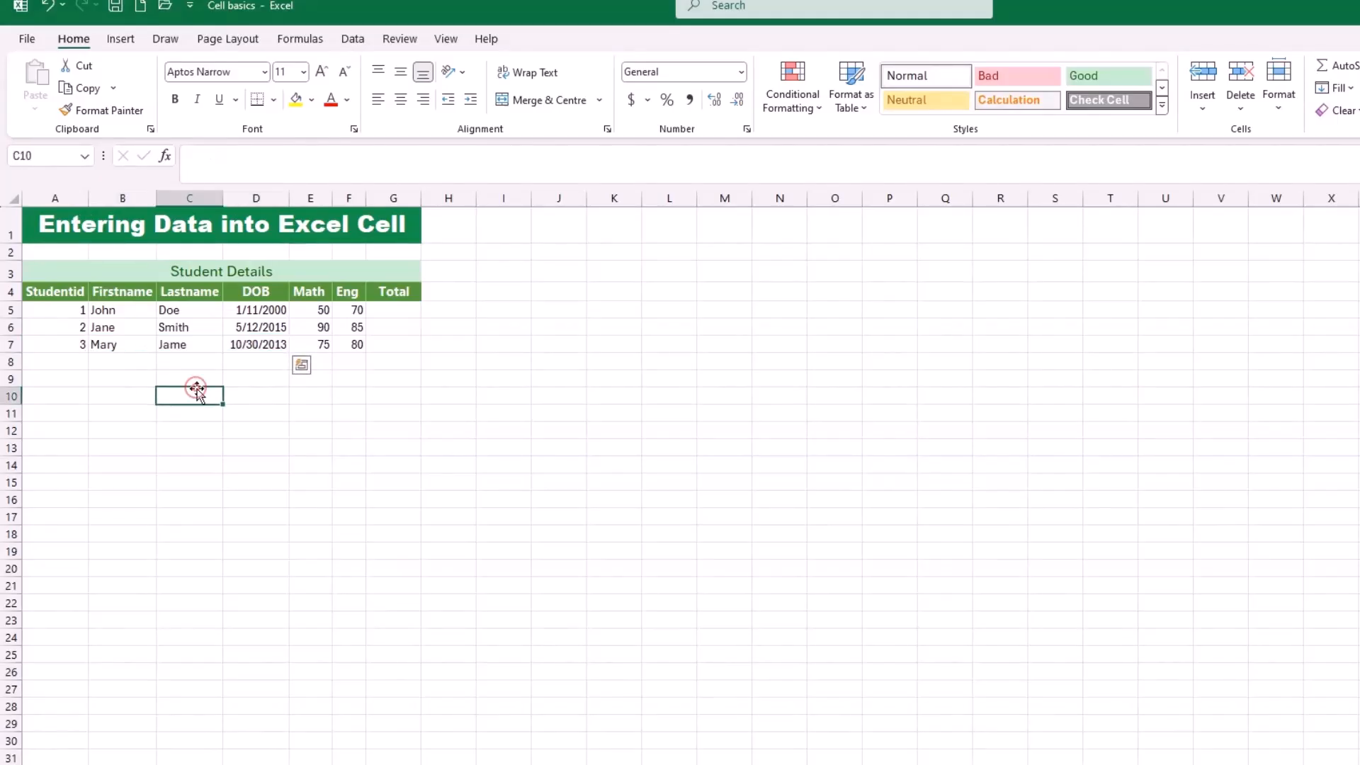
left_click_drag(100, 344, 248, 344)
left_click(312, 344)
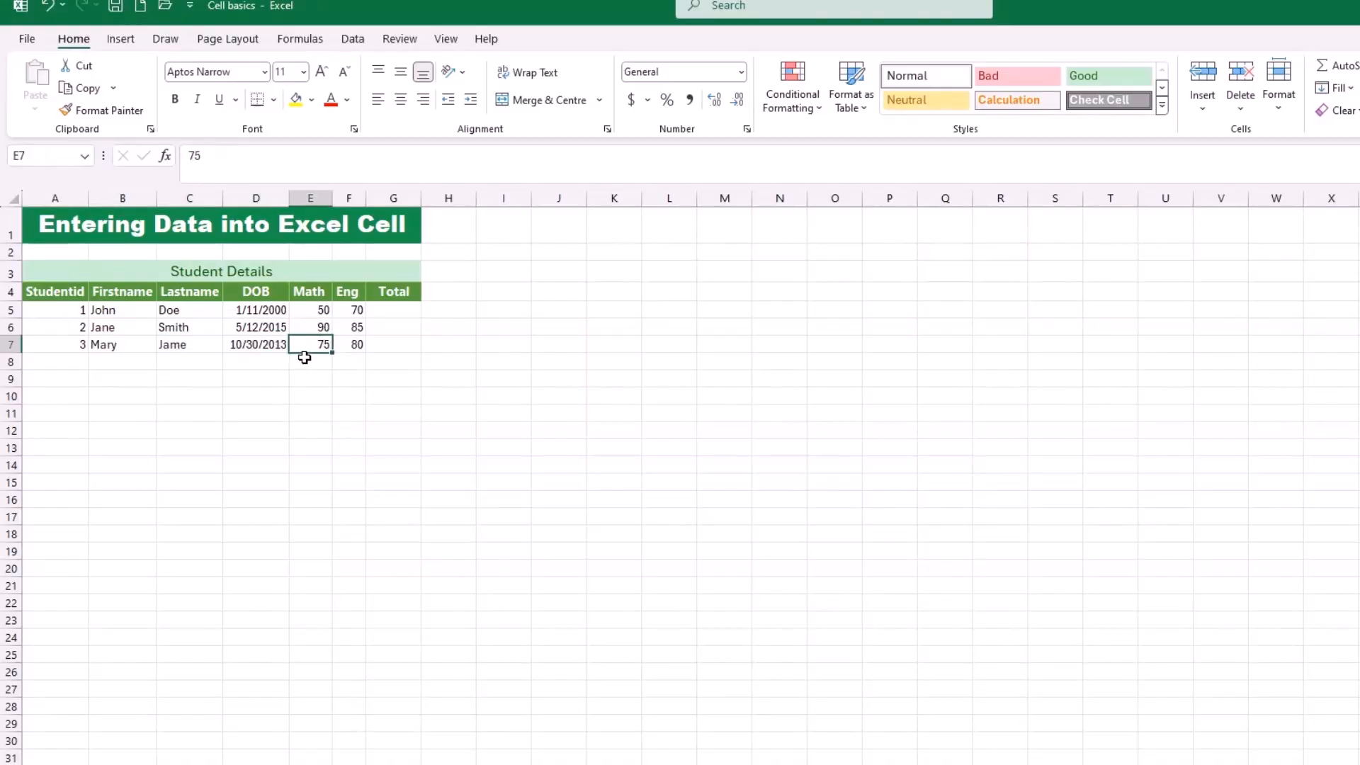
Select the student table A4:G7 and move the whole block to the empty columns beside it in the same rows
left_click(141, 361)
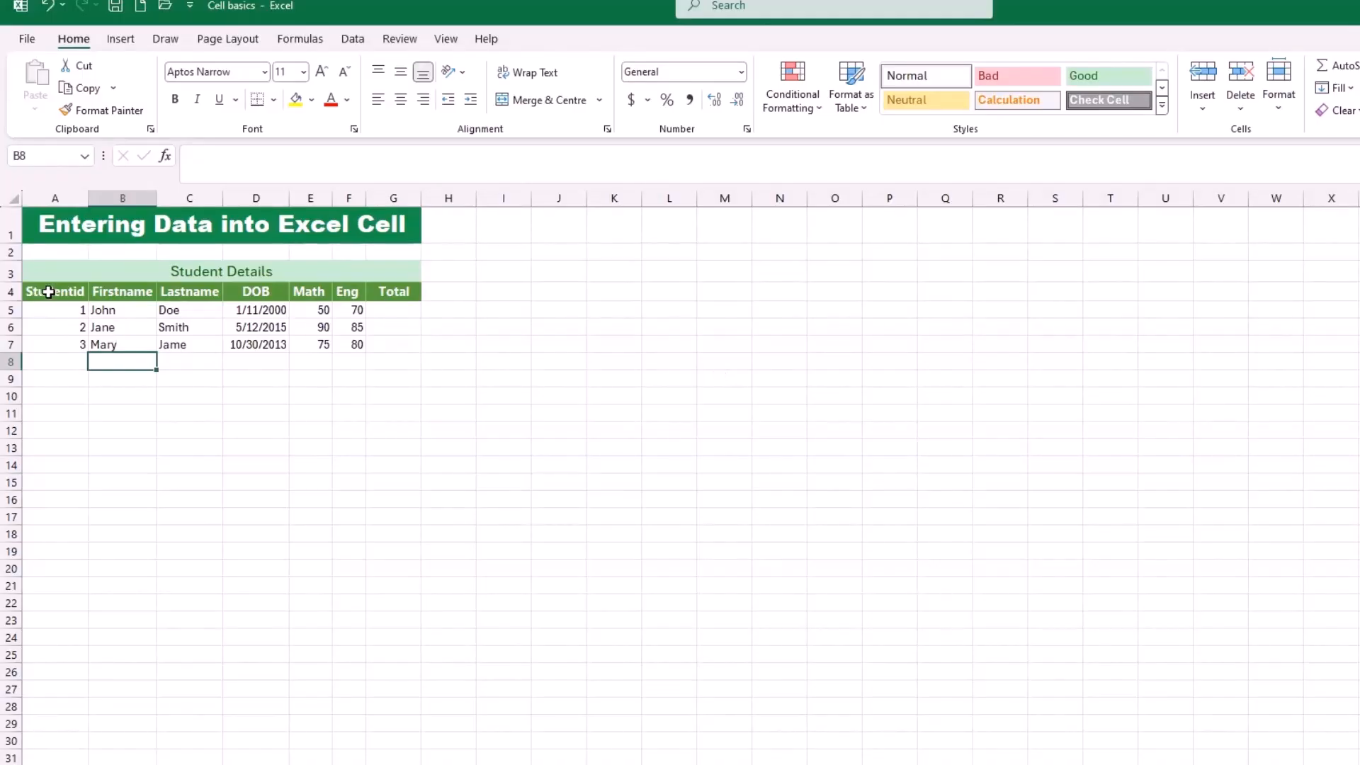
left_click_drag(48, 291, 381, 341)
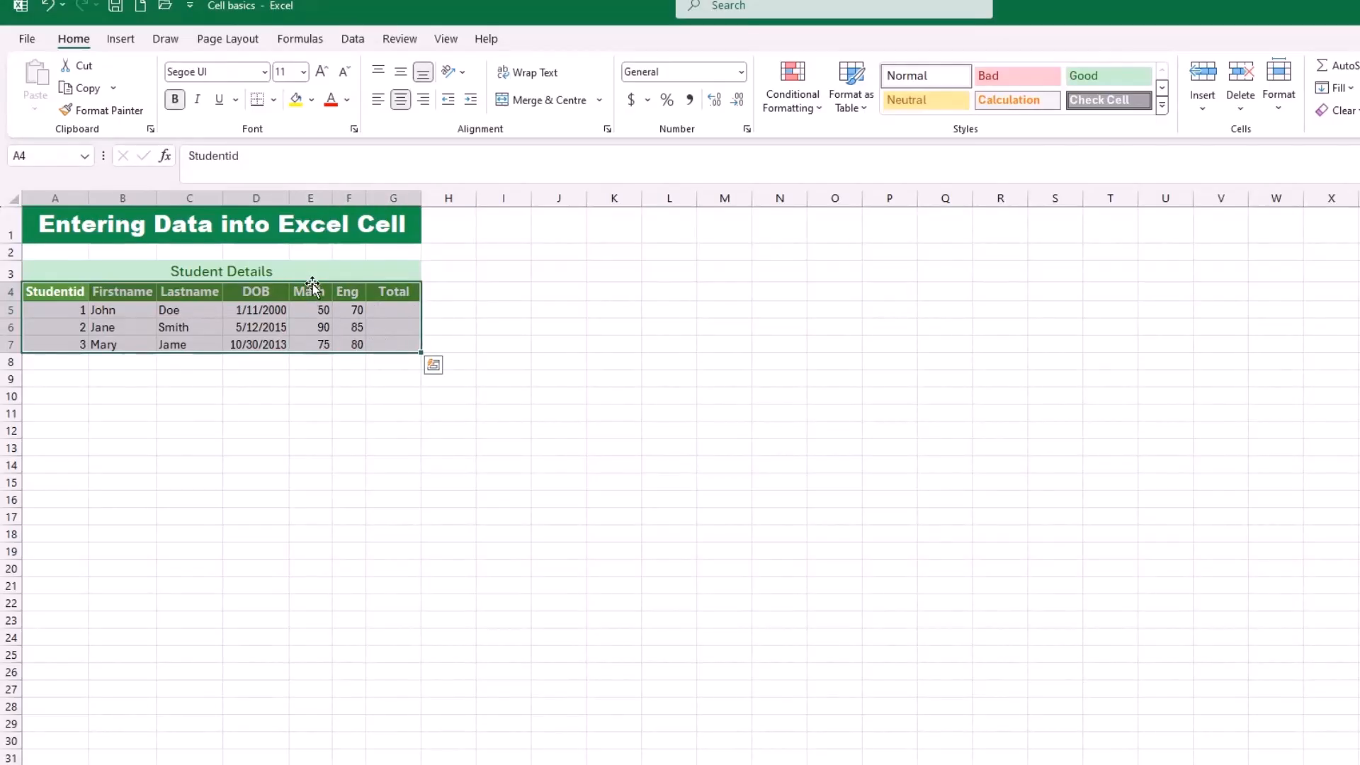
left_click_drag(310, 277, 749, 296)
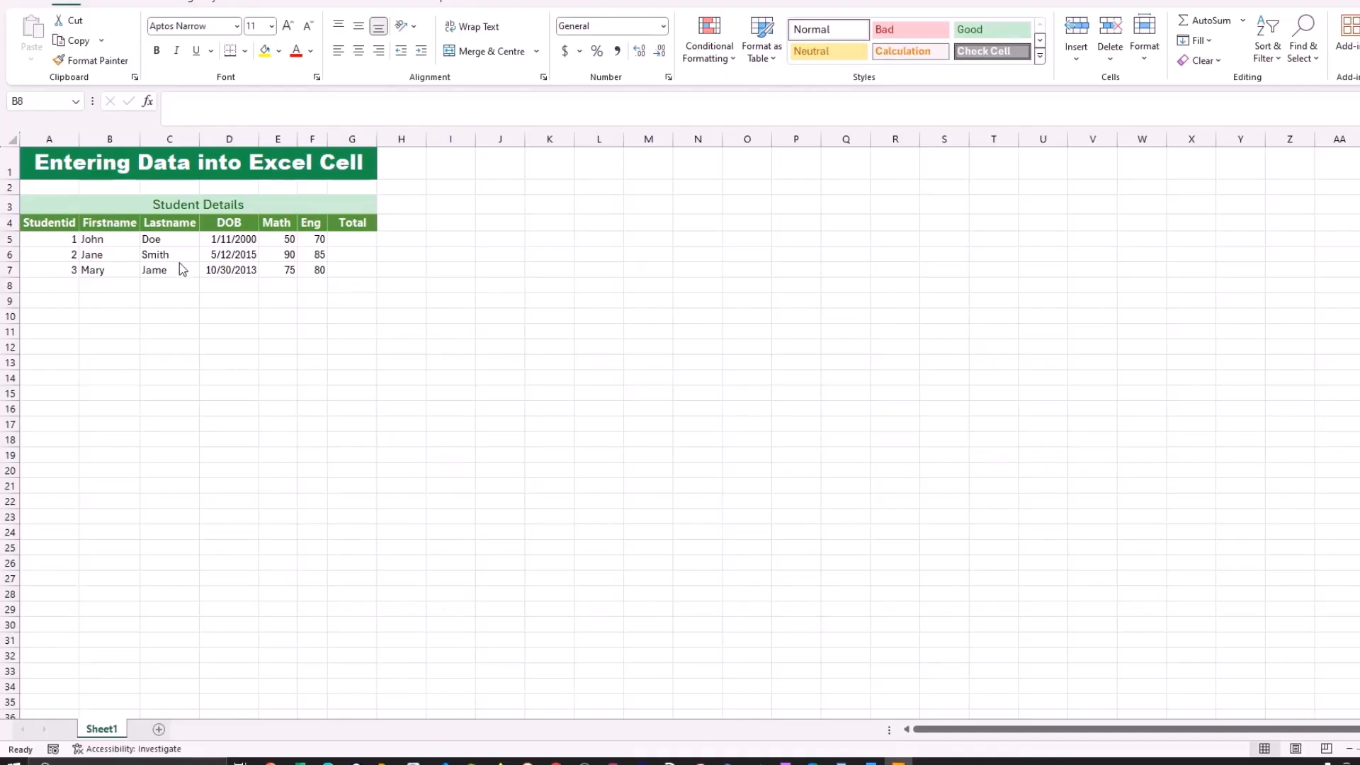
Clear the contents of the third student's Eng score in cell F7 using the Clear Contents command
left_click(312, 301)
left_click(316, 271)
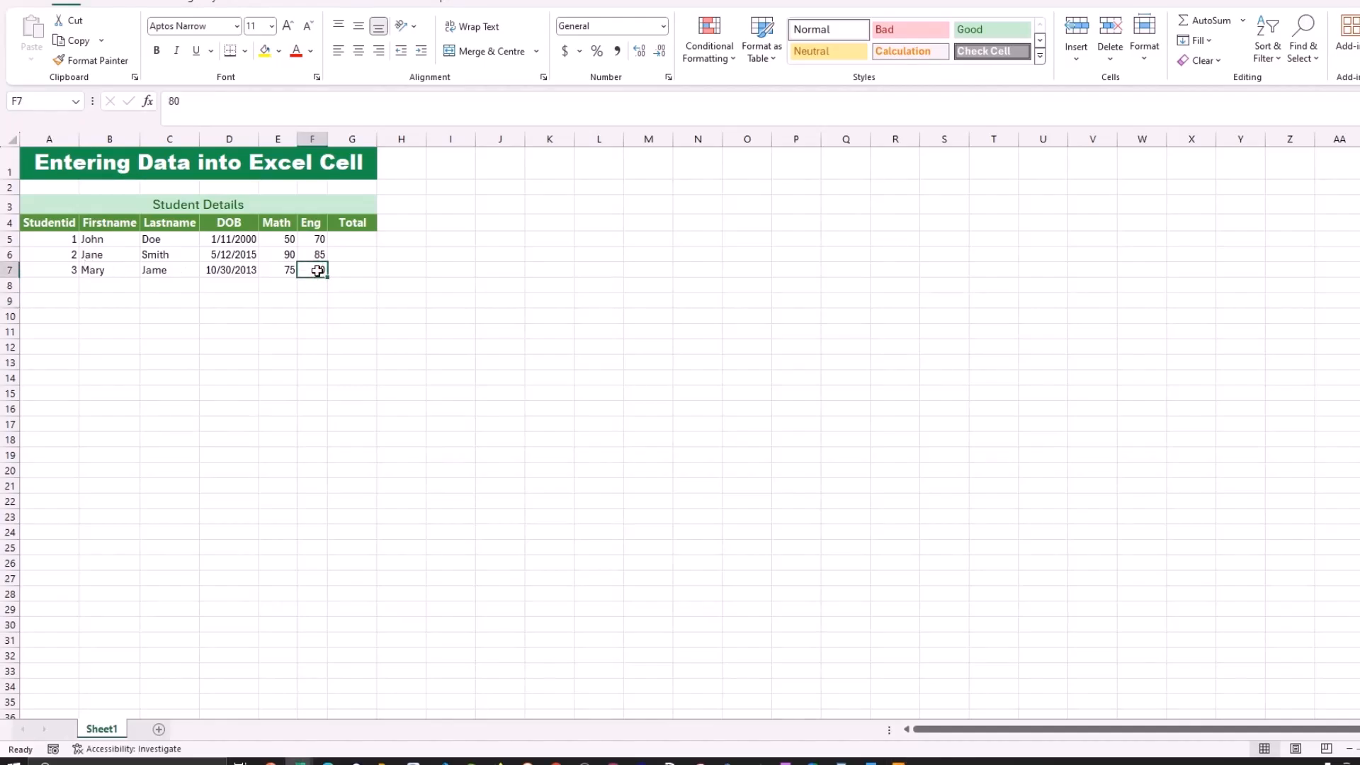
left_click(1219, 61)
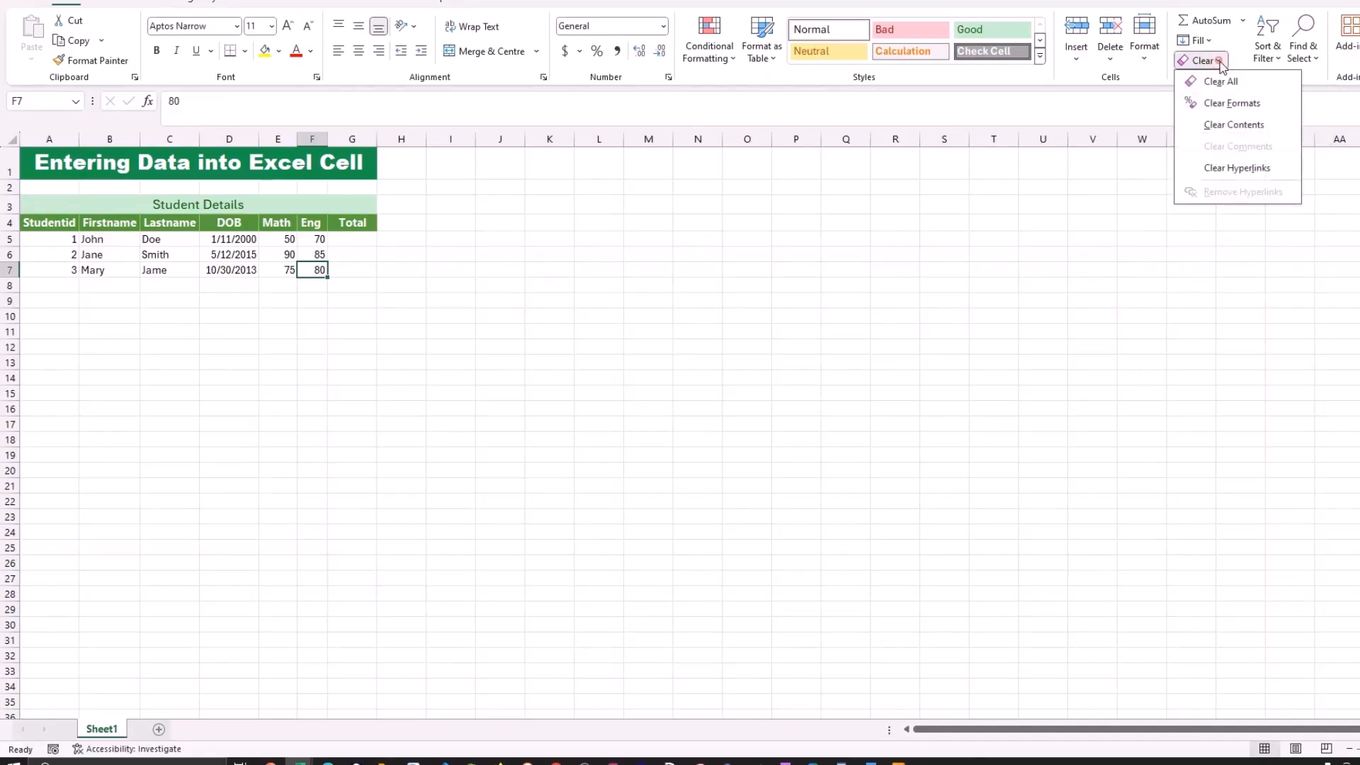
left_click(1238, 126)
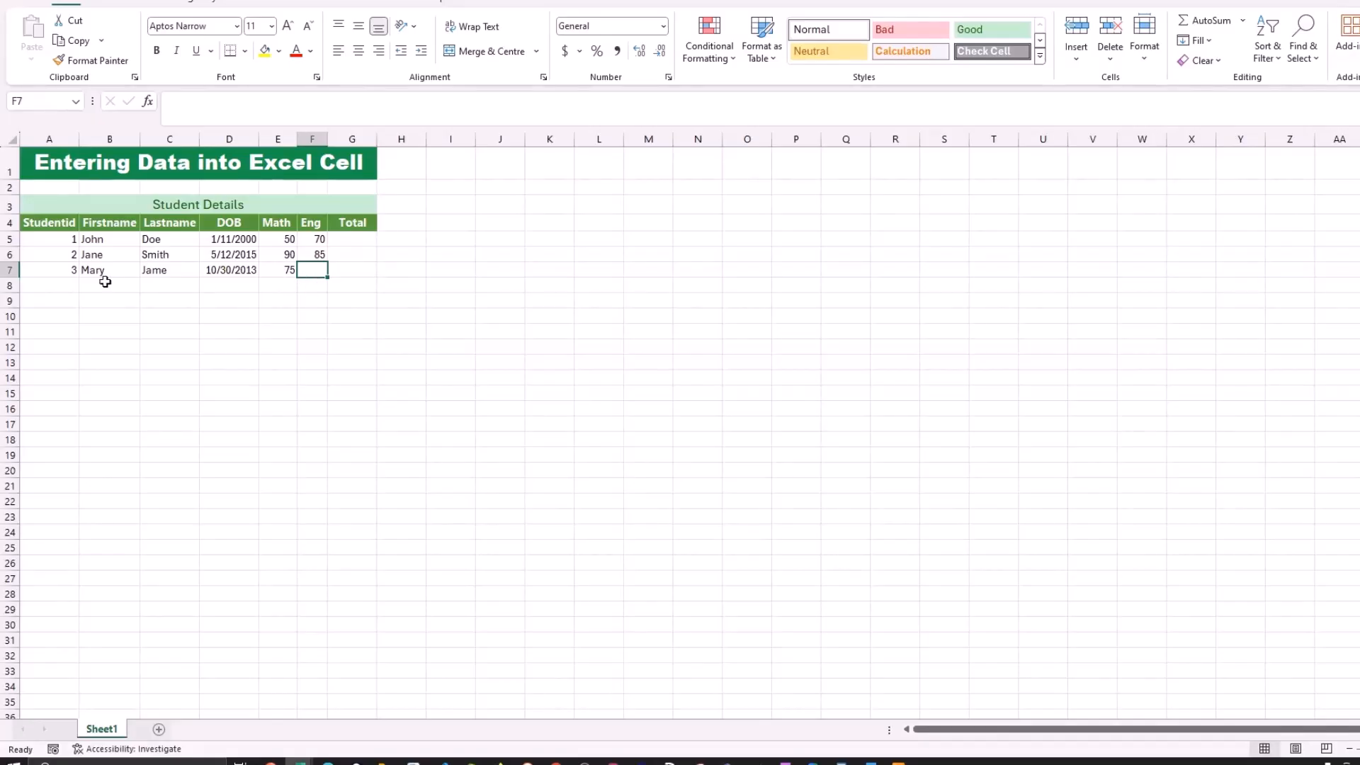
Clear the contents of the rest of the third student's record in A7:E7 with the Clear Contents command
left_click_drag(65, 272, 288, 265)
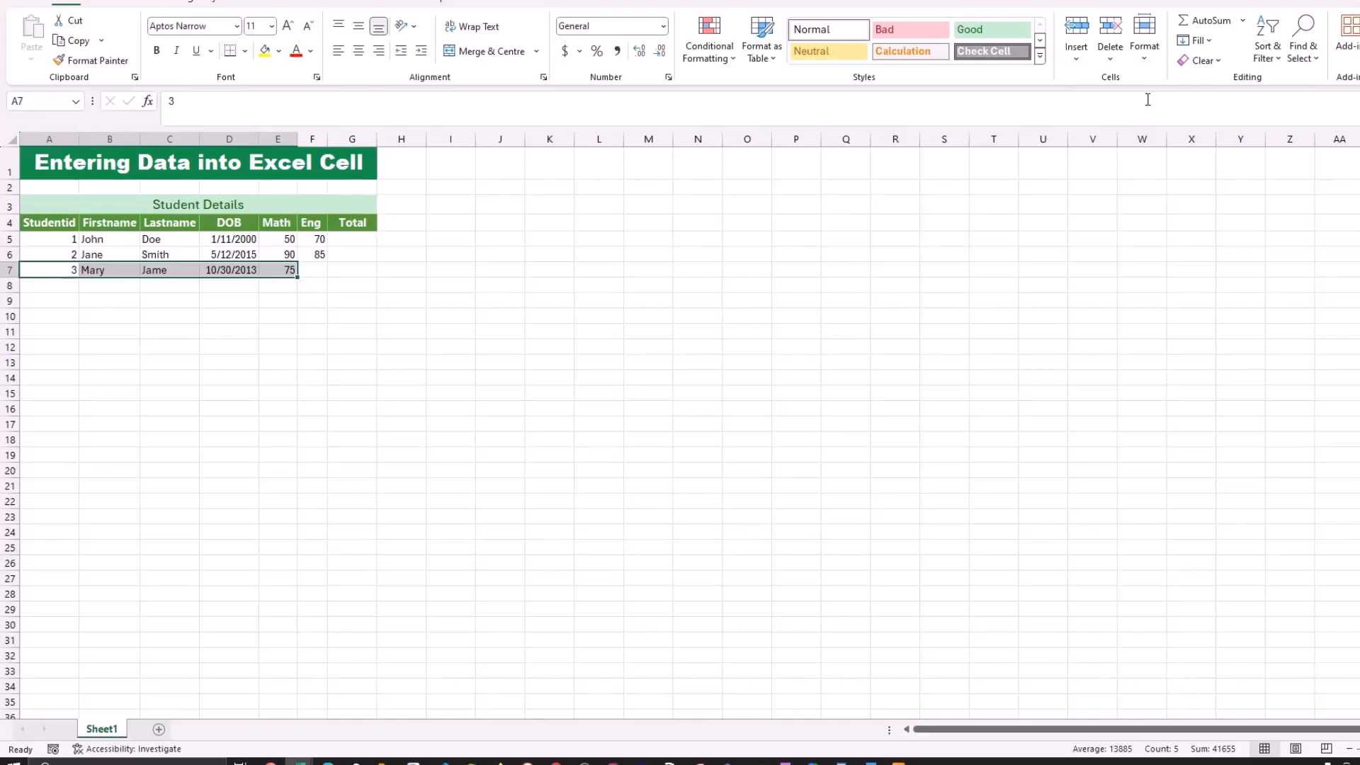
left_click(1217, 61)
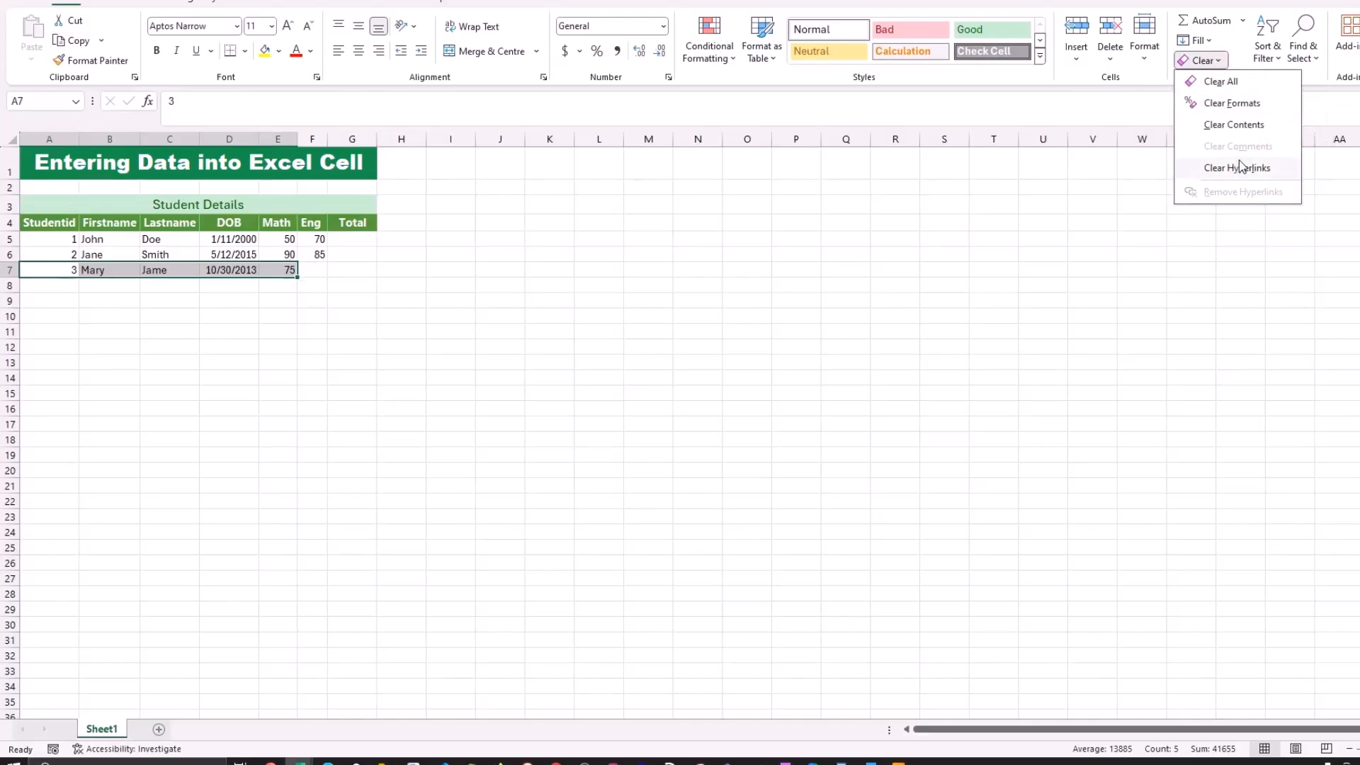
left_click(1234, 125)
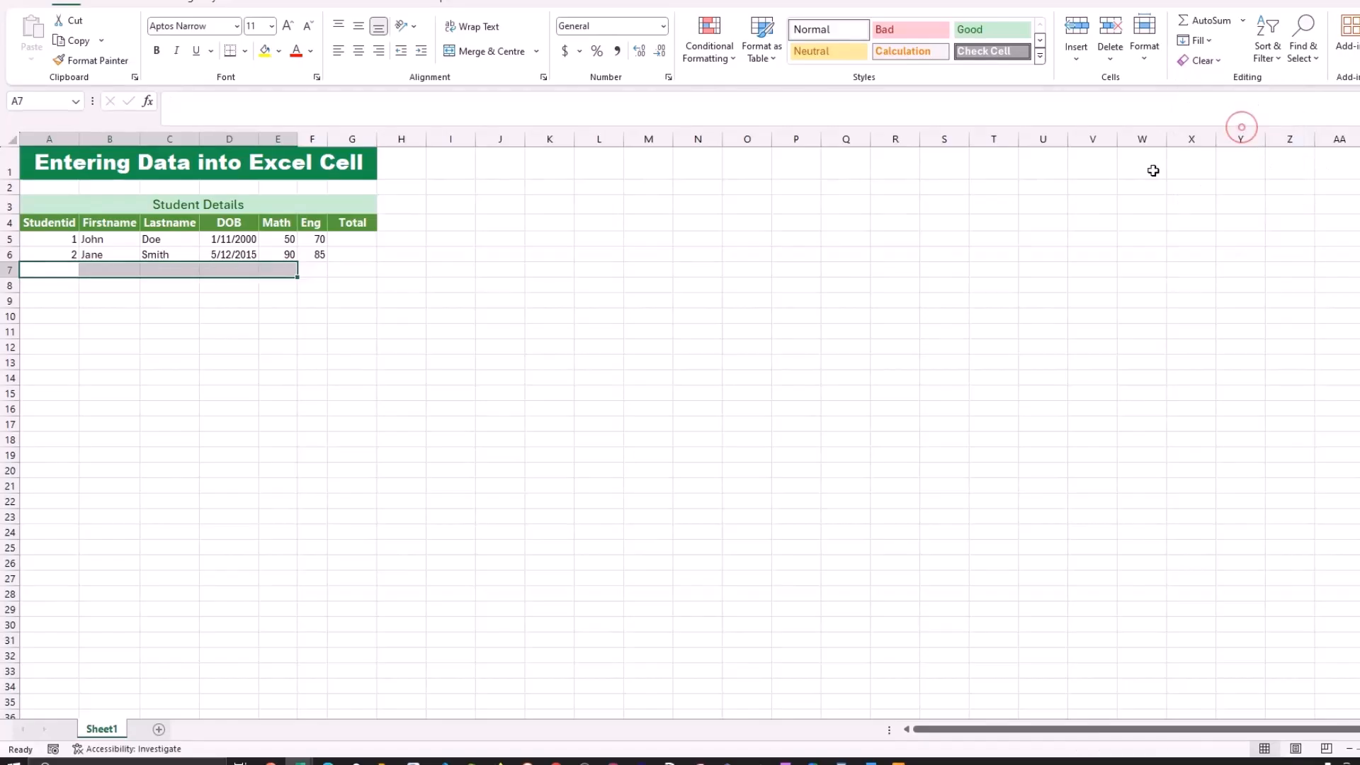
left_click(169, 284)
Delete the second student's Eng score from cell F6
mouse_move(71, 268)
left_mouse_down()
mouse_move(253, 270)
mouse_move(283, 255)
mouse_move(73, 255)
left_mouse_up()
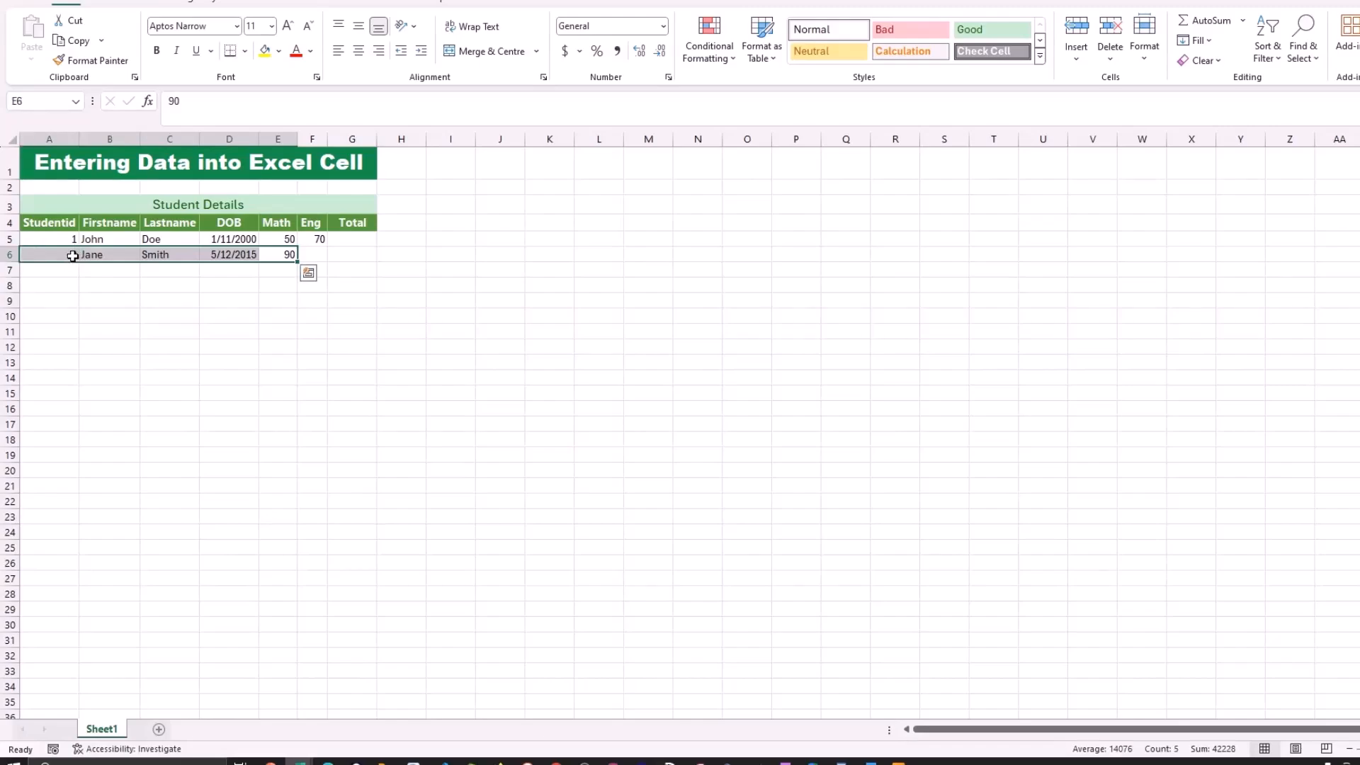
key("Delete")
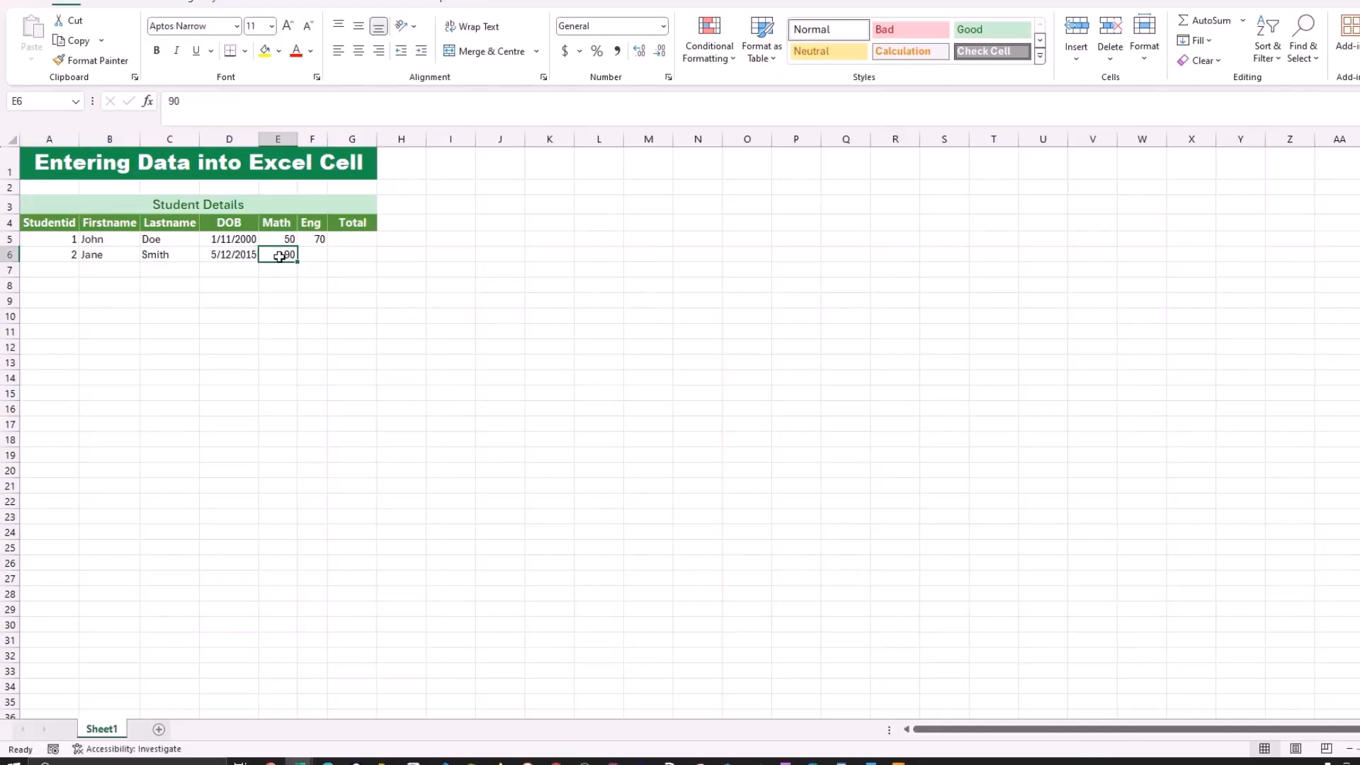
left_click(274, 286)
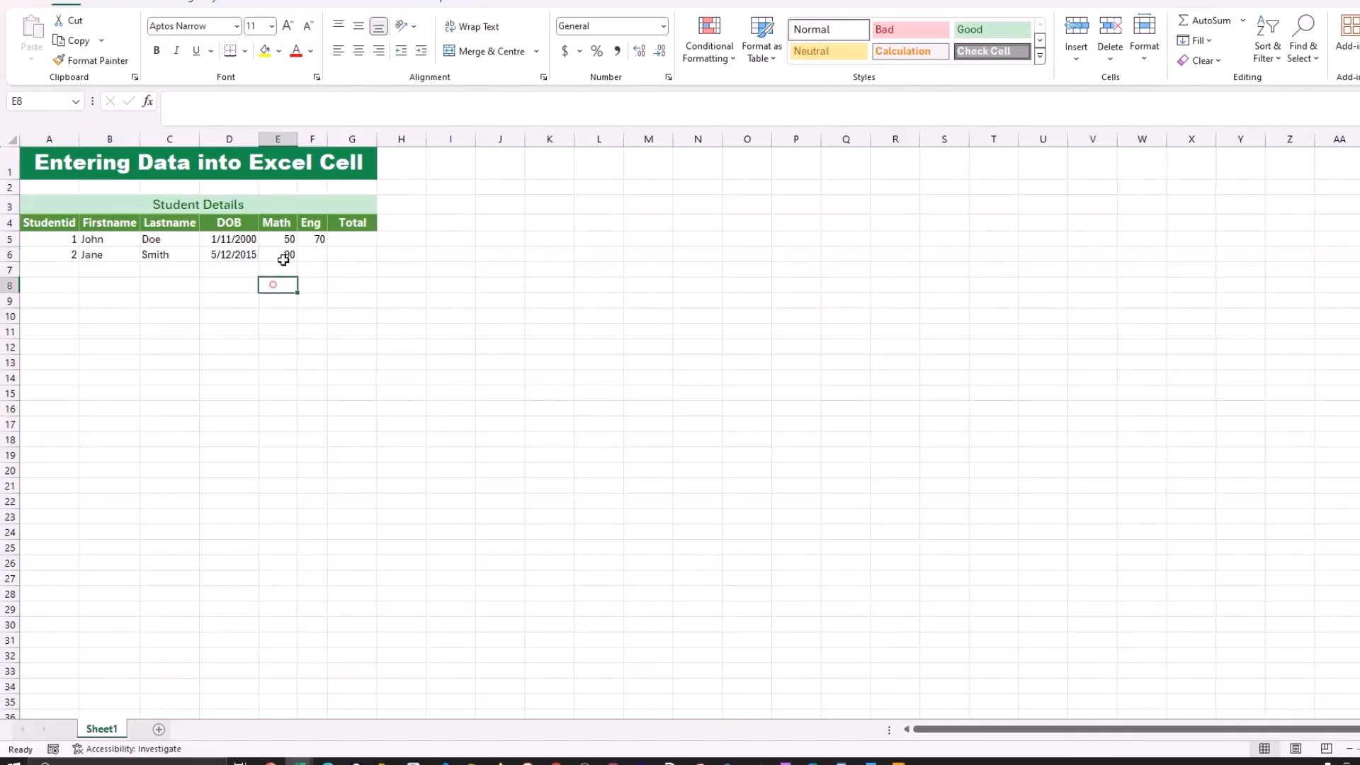
Erase the second student's Math score in cell E6 and enter 40 in its place
left_click(287, 253)
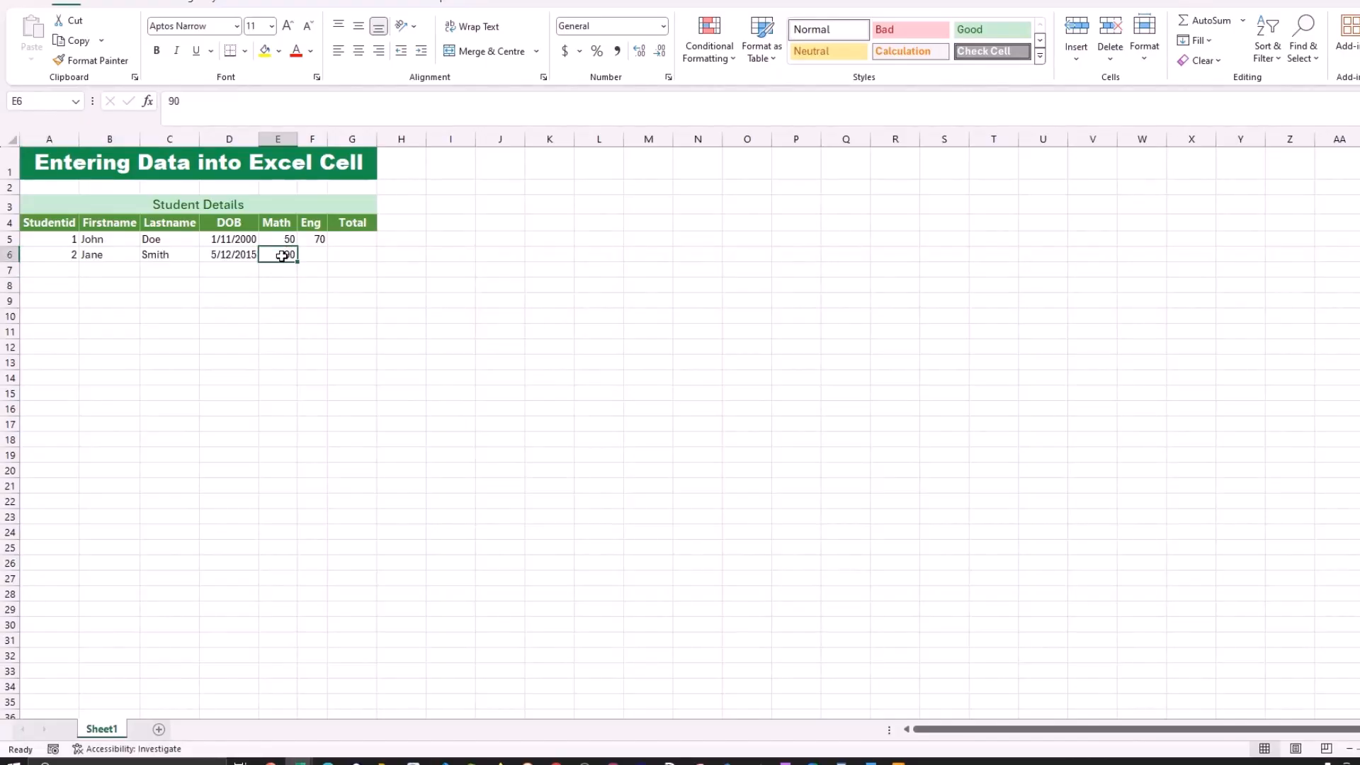
key("BackSpace")
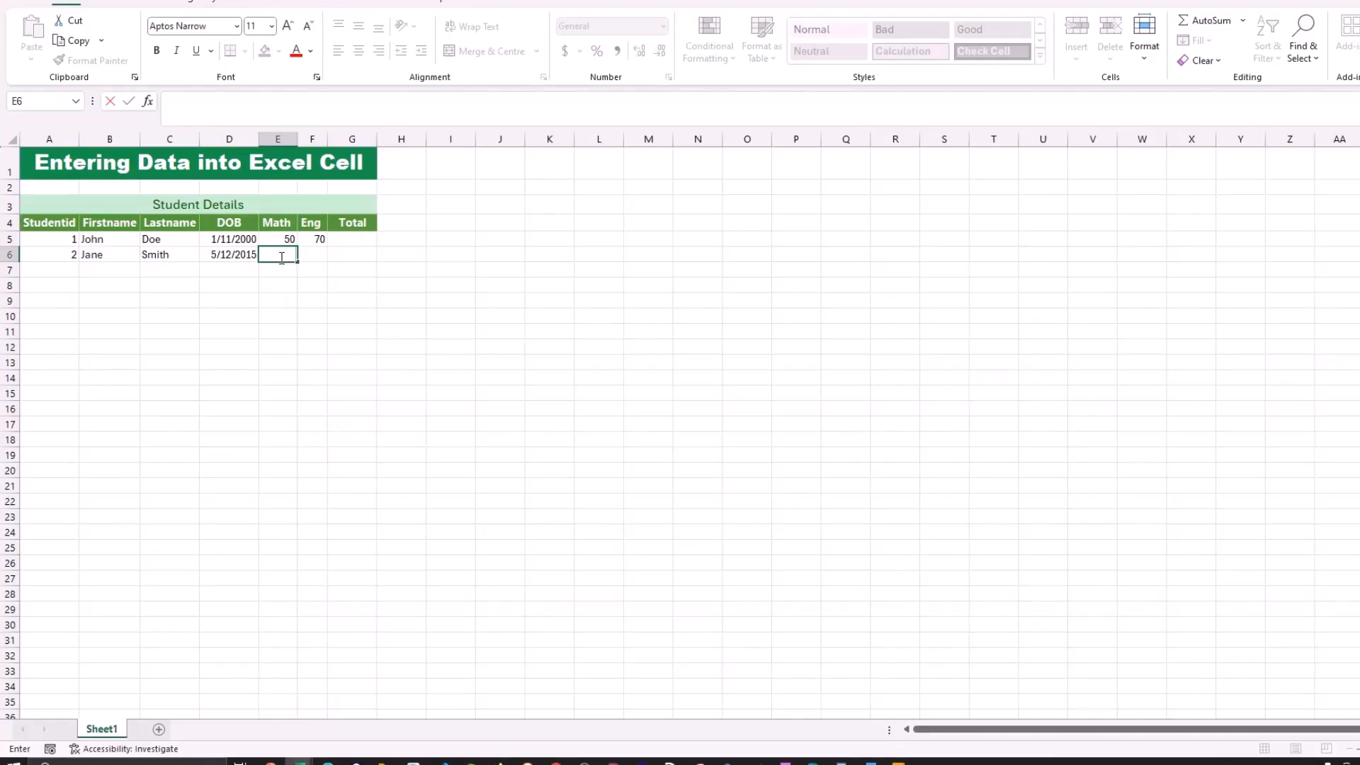
type("40")
key("Return")
left_click(288, 256)
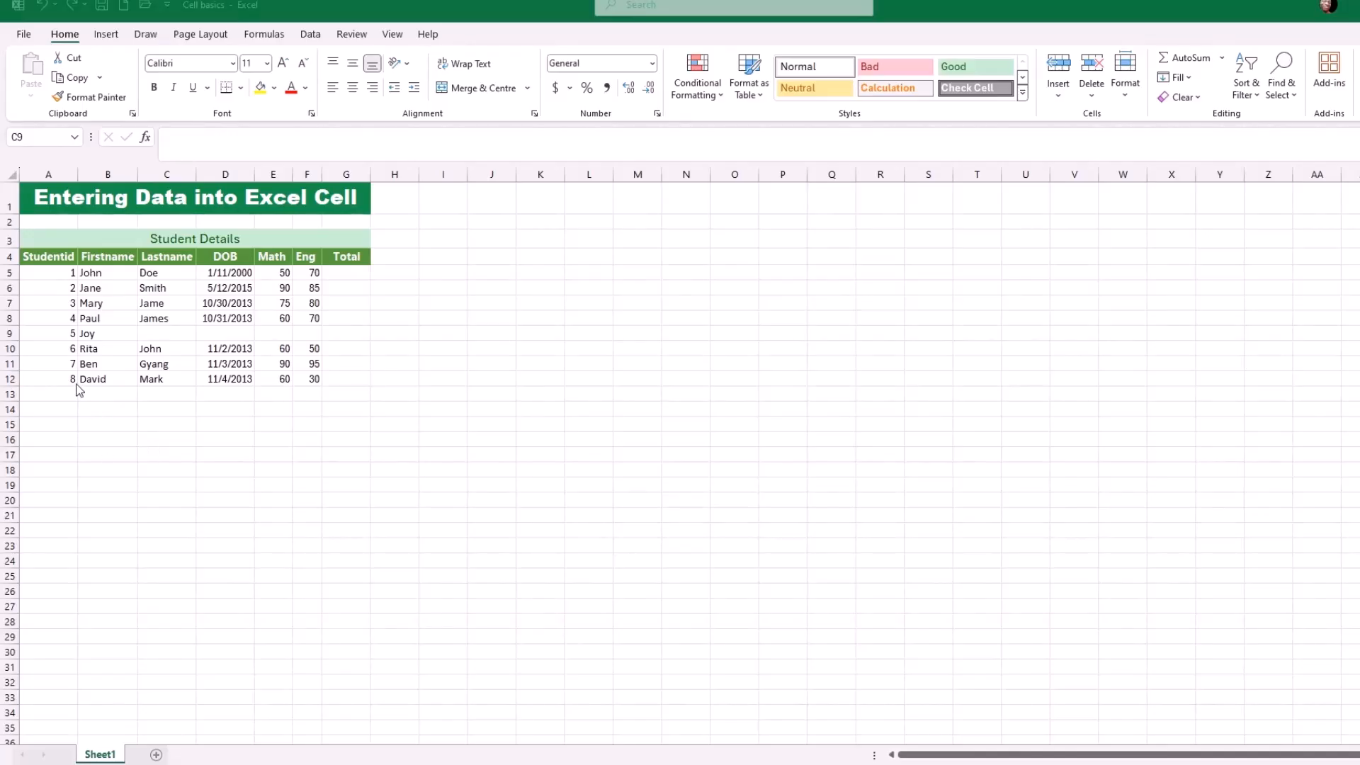
Delete the incomplete record of student 5 in cells A9:G9, using the Delete Cells option that shifts cells up
left_click(64, 332)
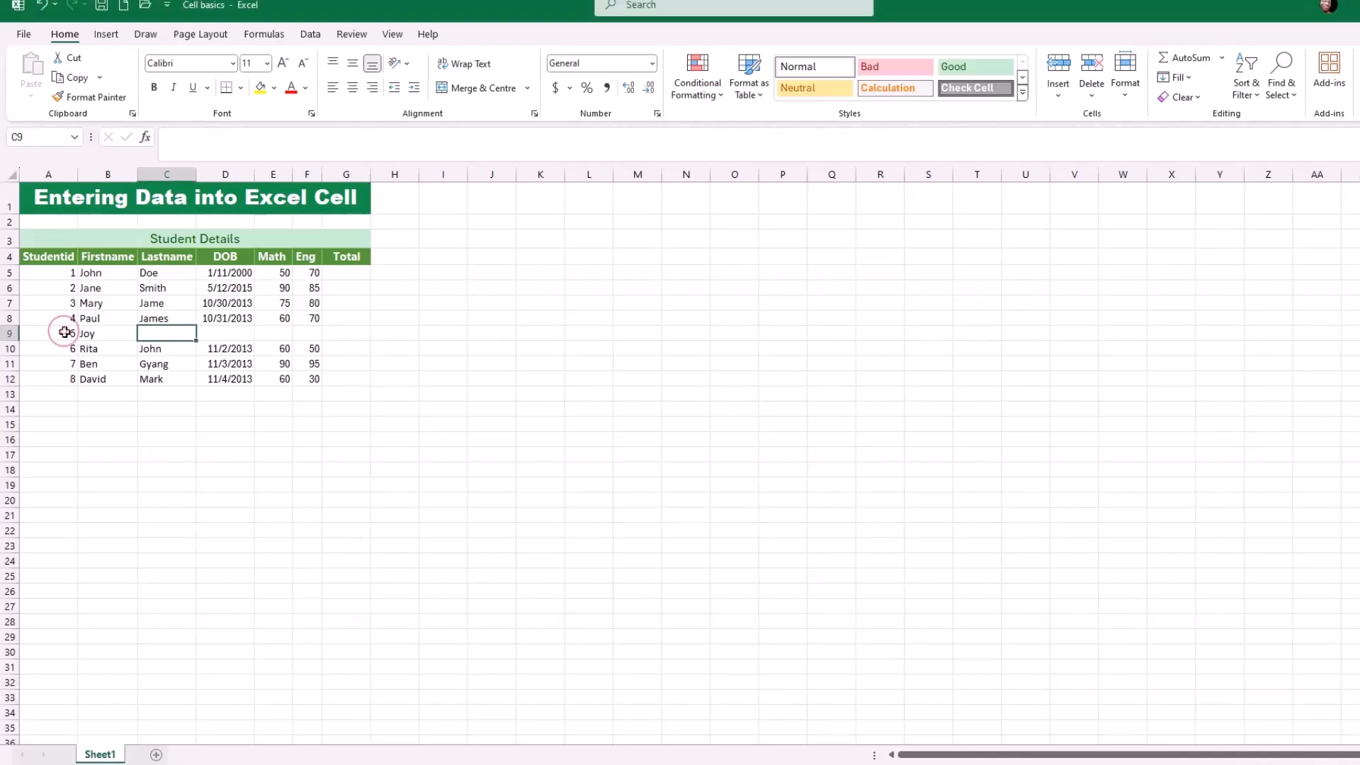
left_click(11, 335)
left_click_drag(50, 332, 305, 331)
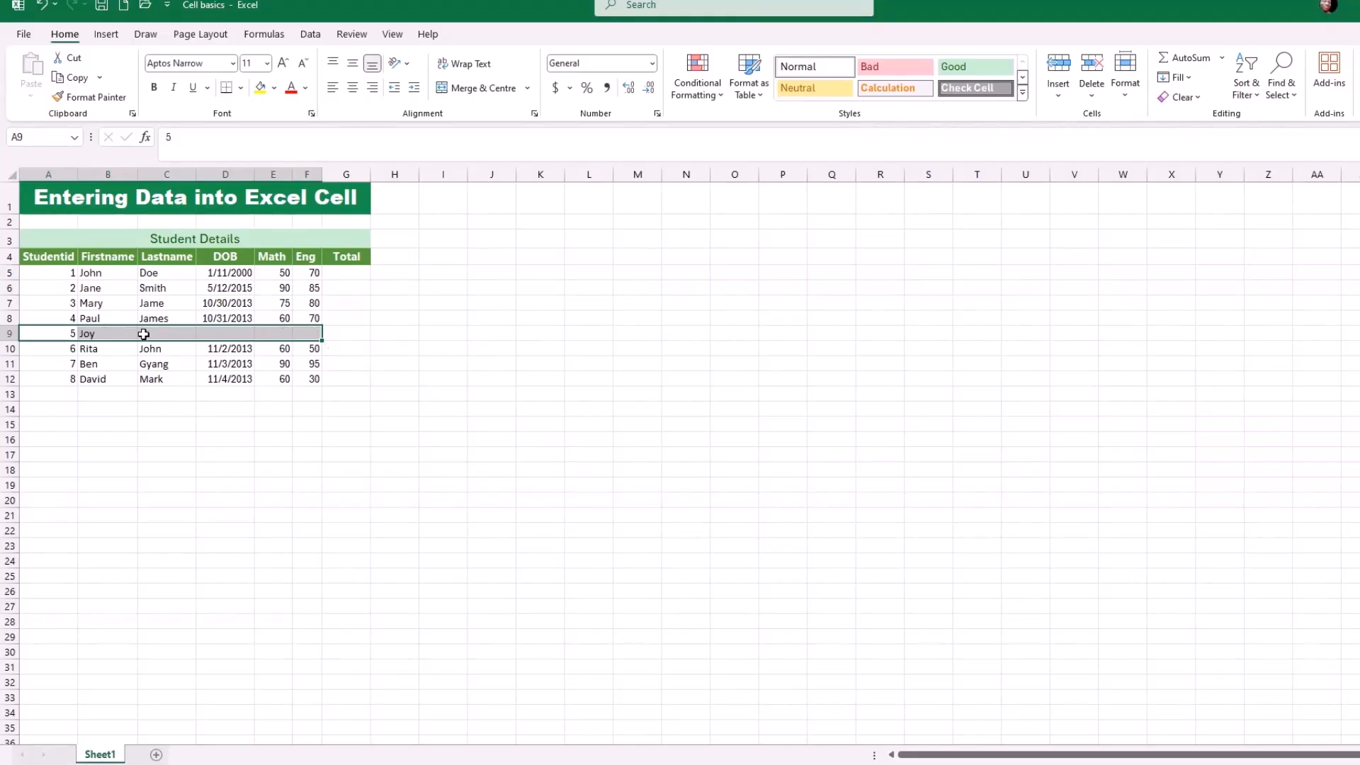
left_click(42, 336)
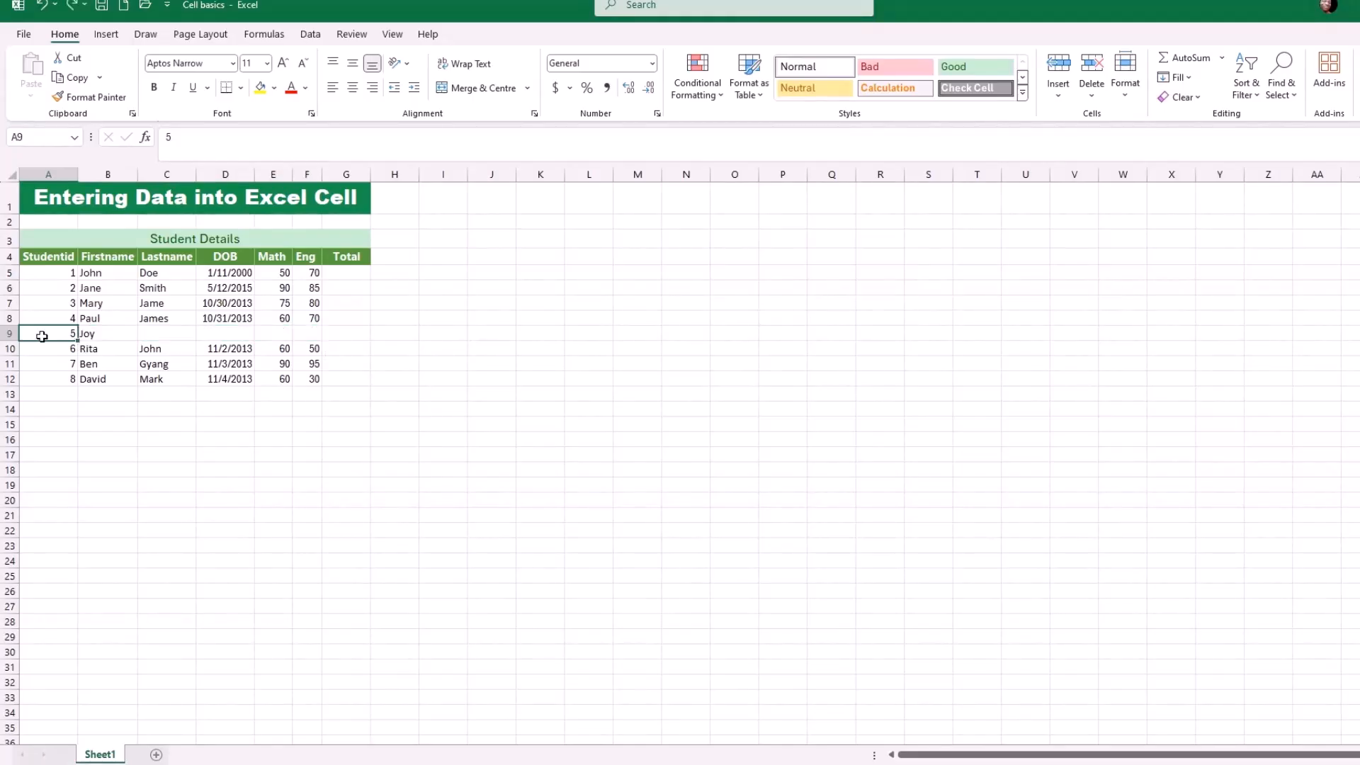
left_click_drag(54, 334, 342, 336)
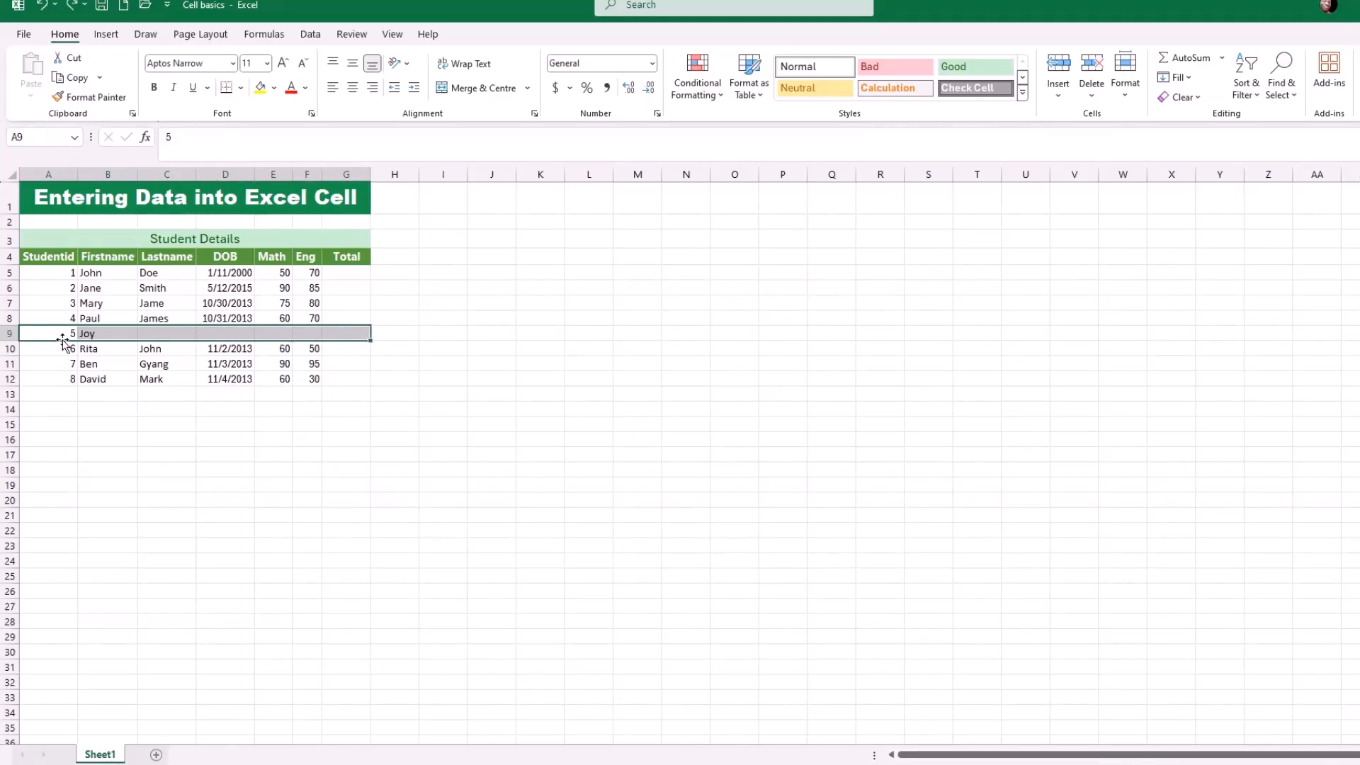
left_click_drag(64, 337, 338, 338)
left_click(1092, 97)
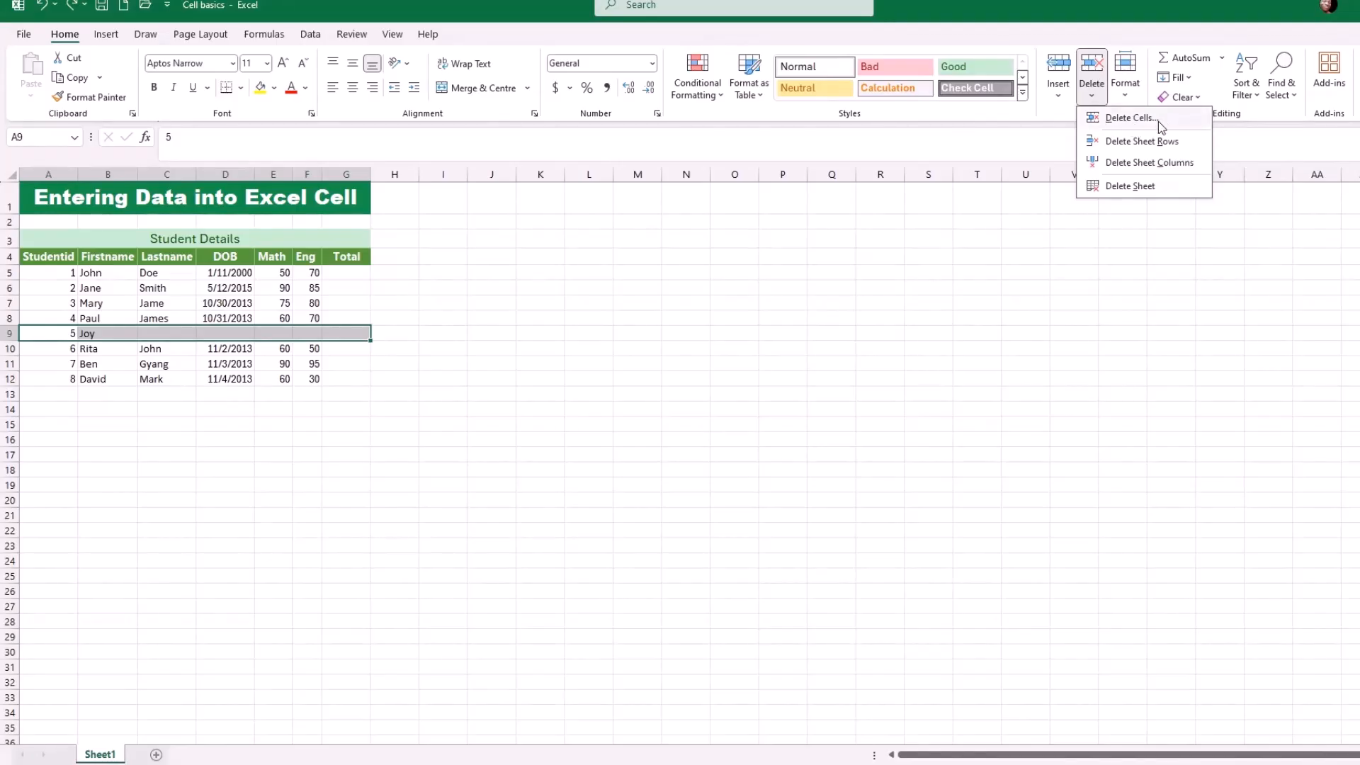
left_click(1132, 119)
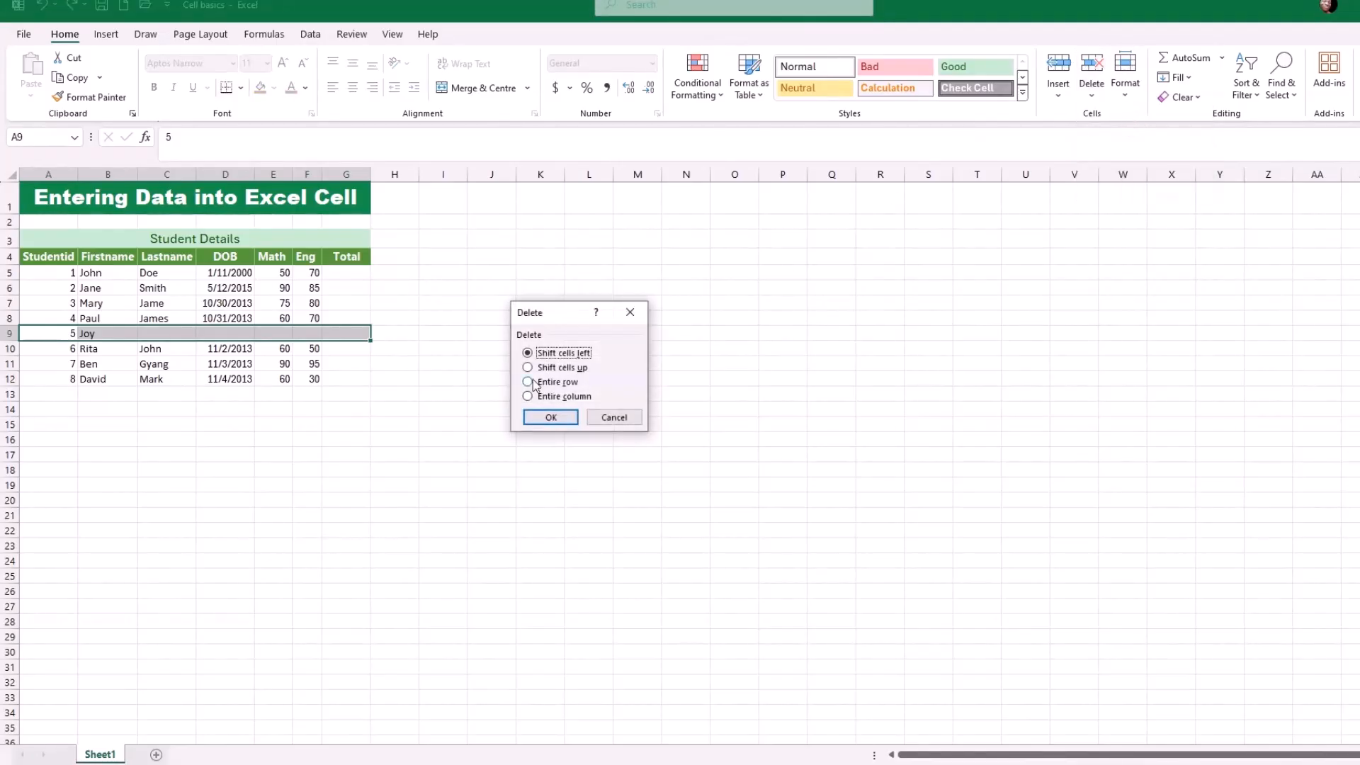
left_click(533, 367)
left_click(550, 418)
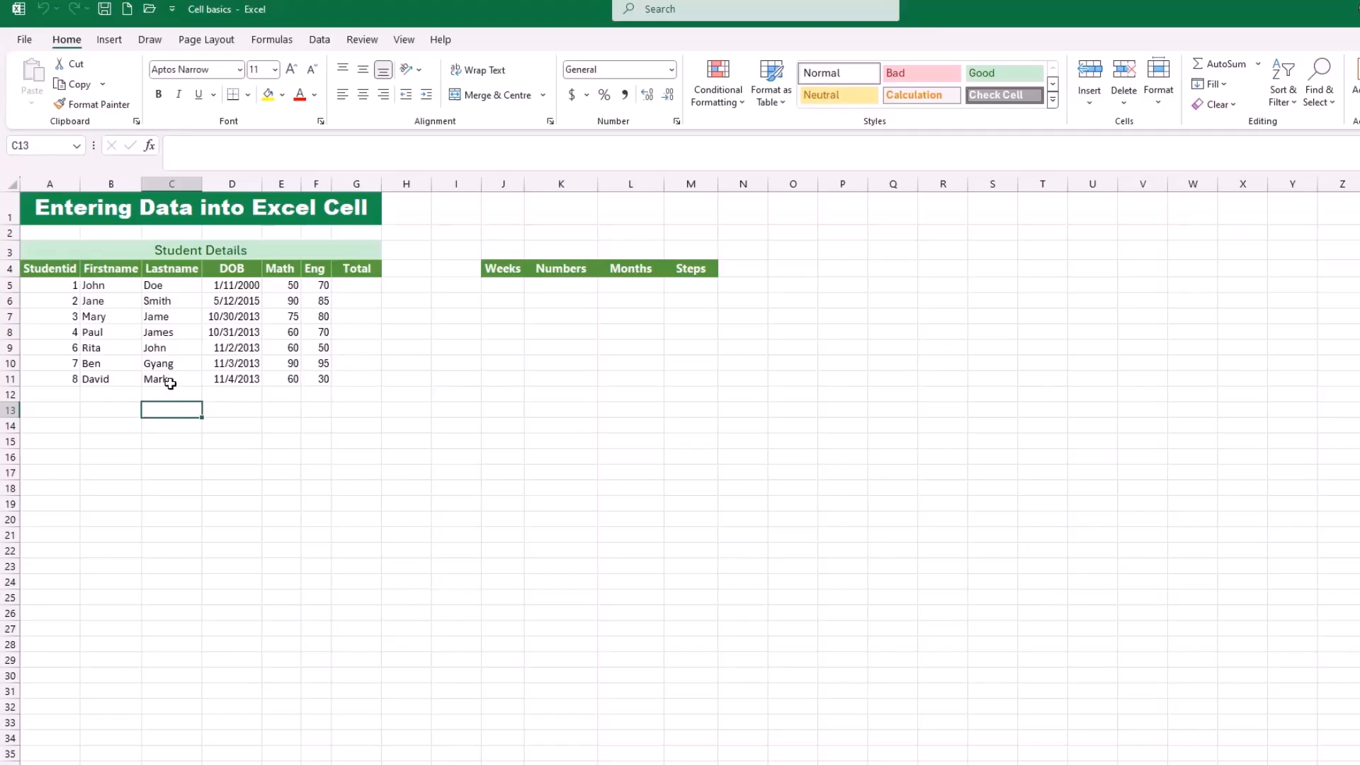
Fill the last name in cell C11 down the Lastname column to cell C17
left_click(167, 381)
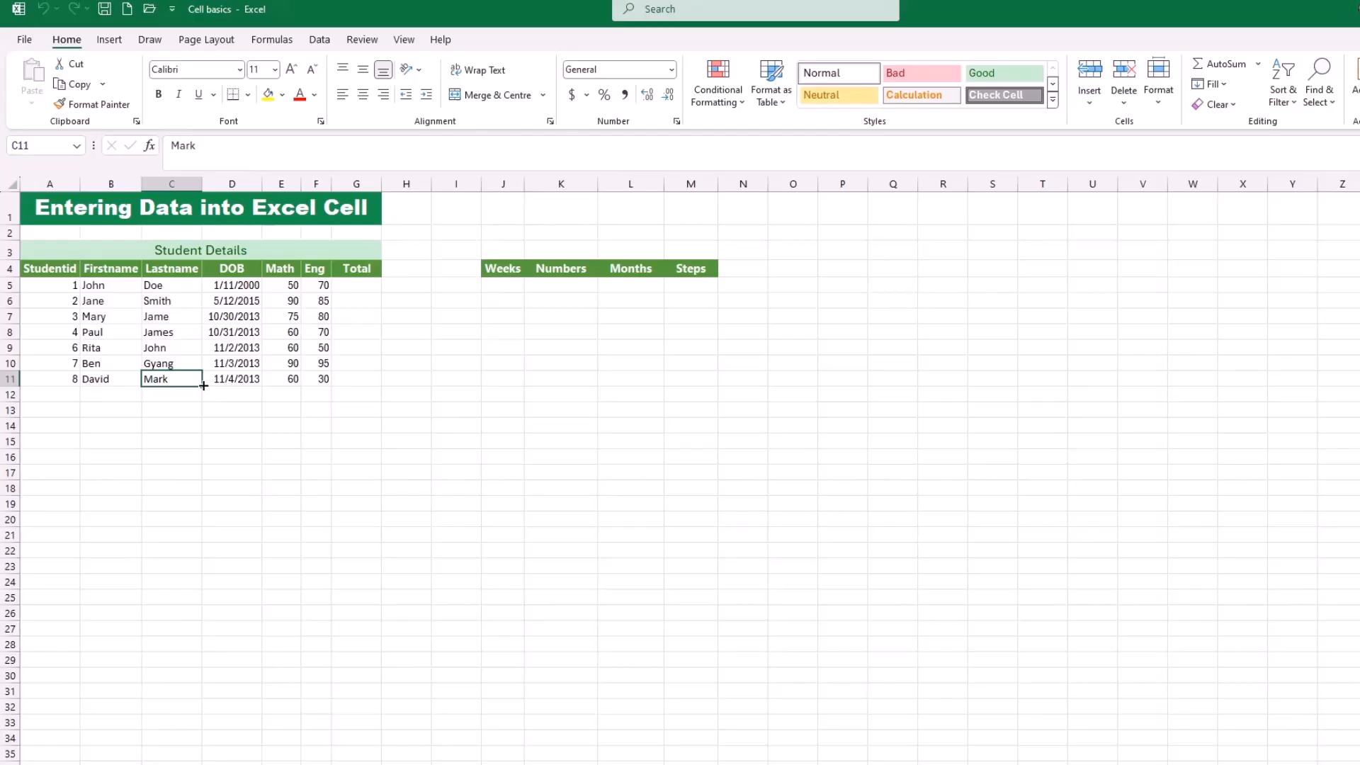
left_click_drag(203, 384, 202, 480)
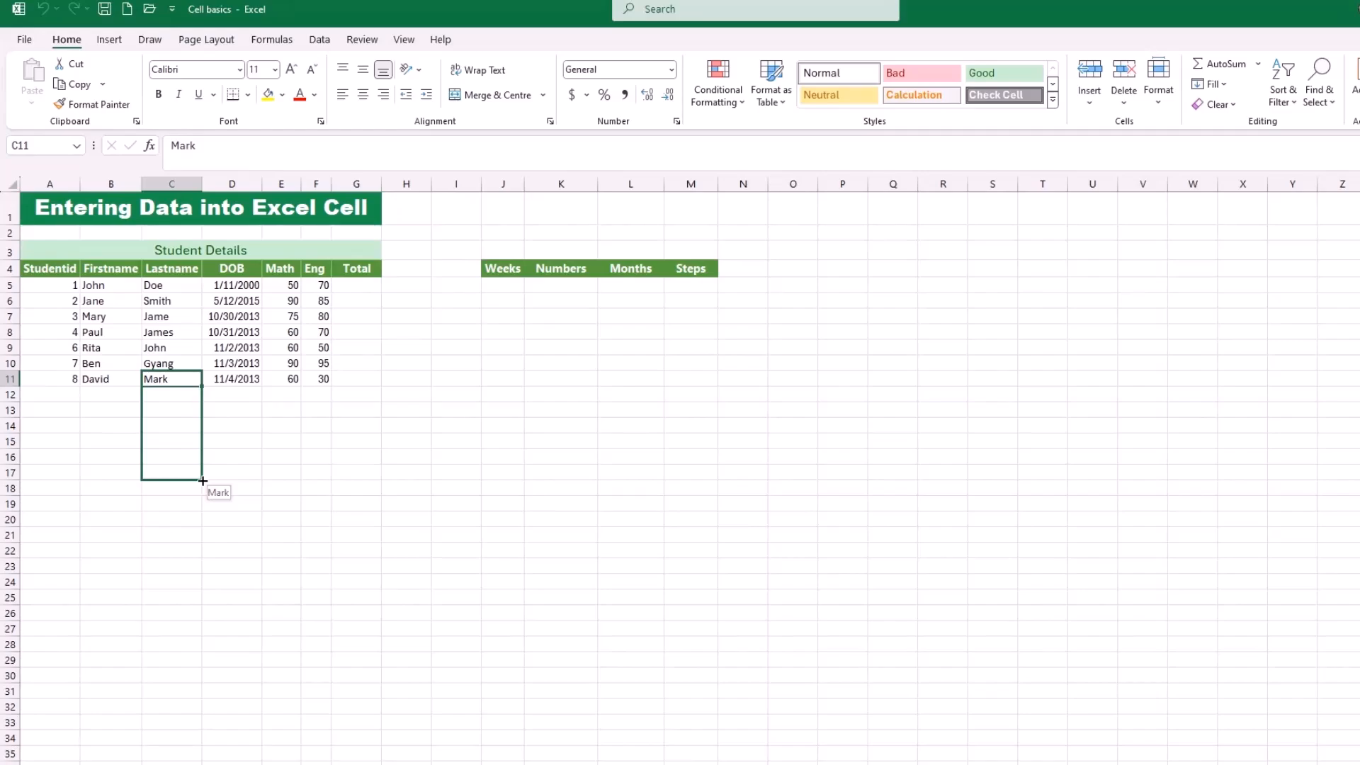
left_click_drag(203, 481, 202, 480)
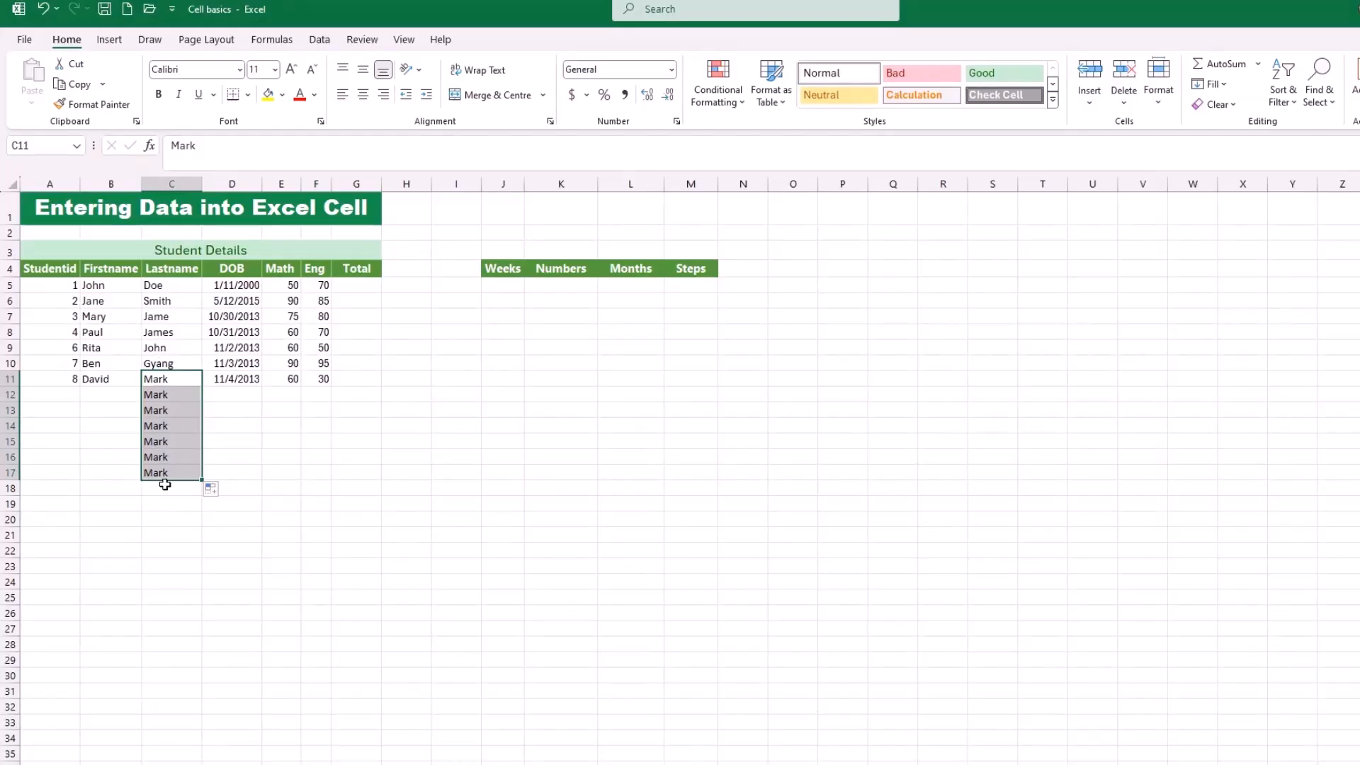
left_click(176, 410)
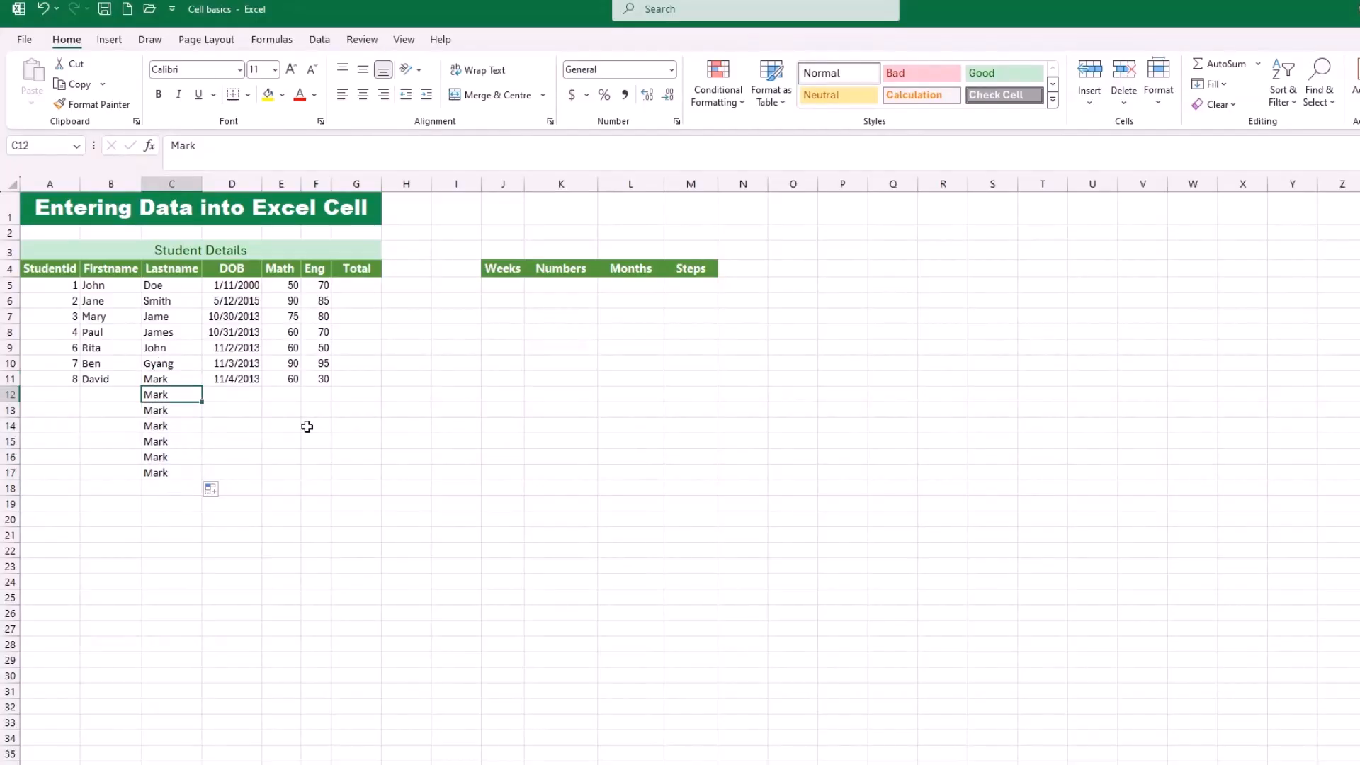
Fill the last name in cell C12 across row 12 to cell F12
left_click(348, 420)
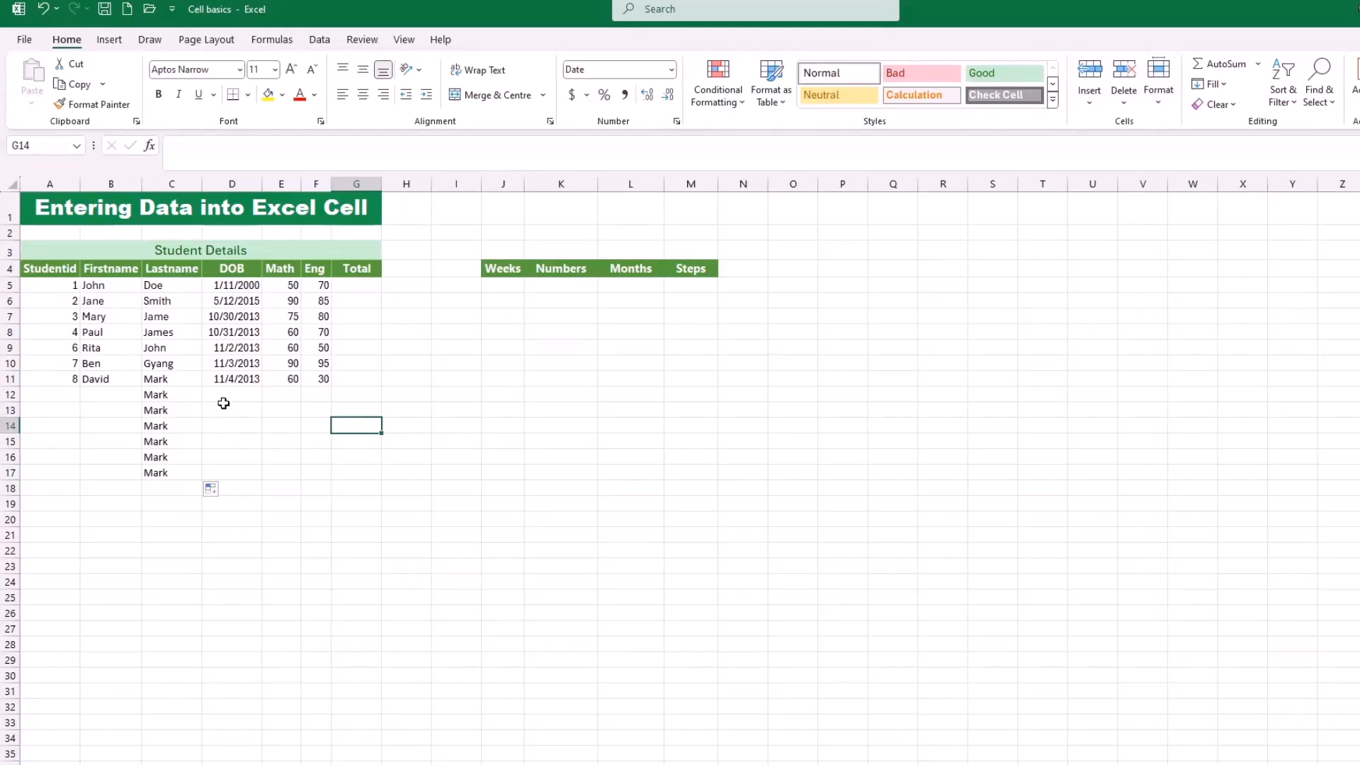
left_click(163, 395)
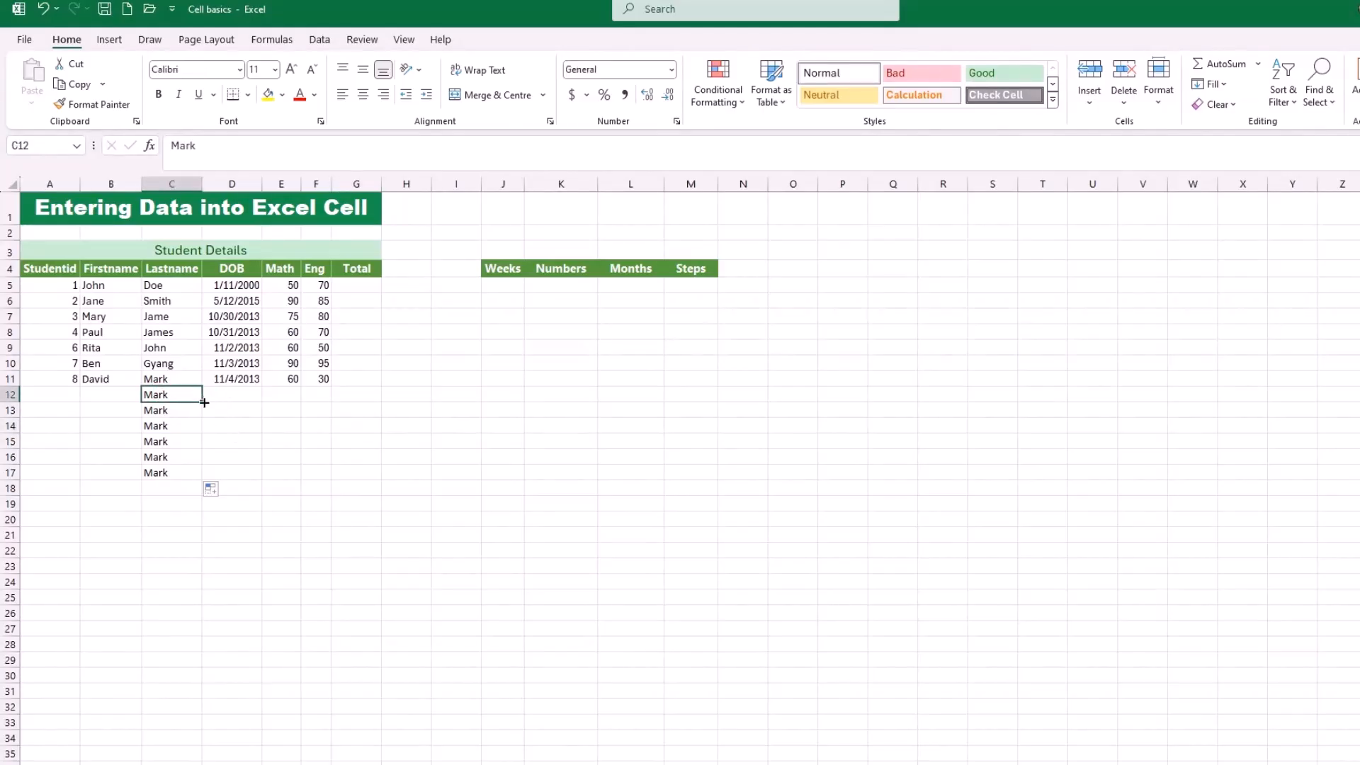
left_click_drag(204, 402, 316, 401)
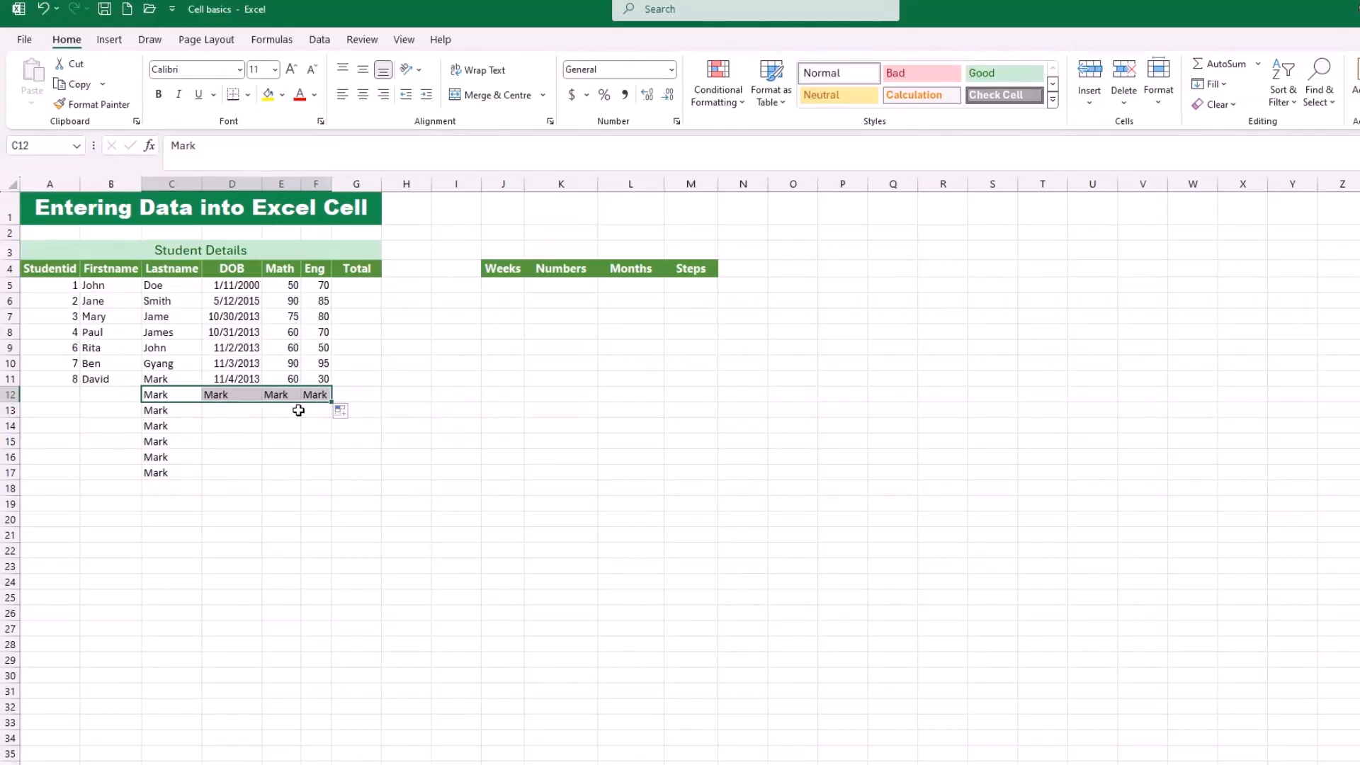
Fill the last name in cell C12 leftward across row 12 to cell A12
left_click(147, 396)
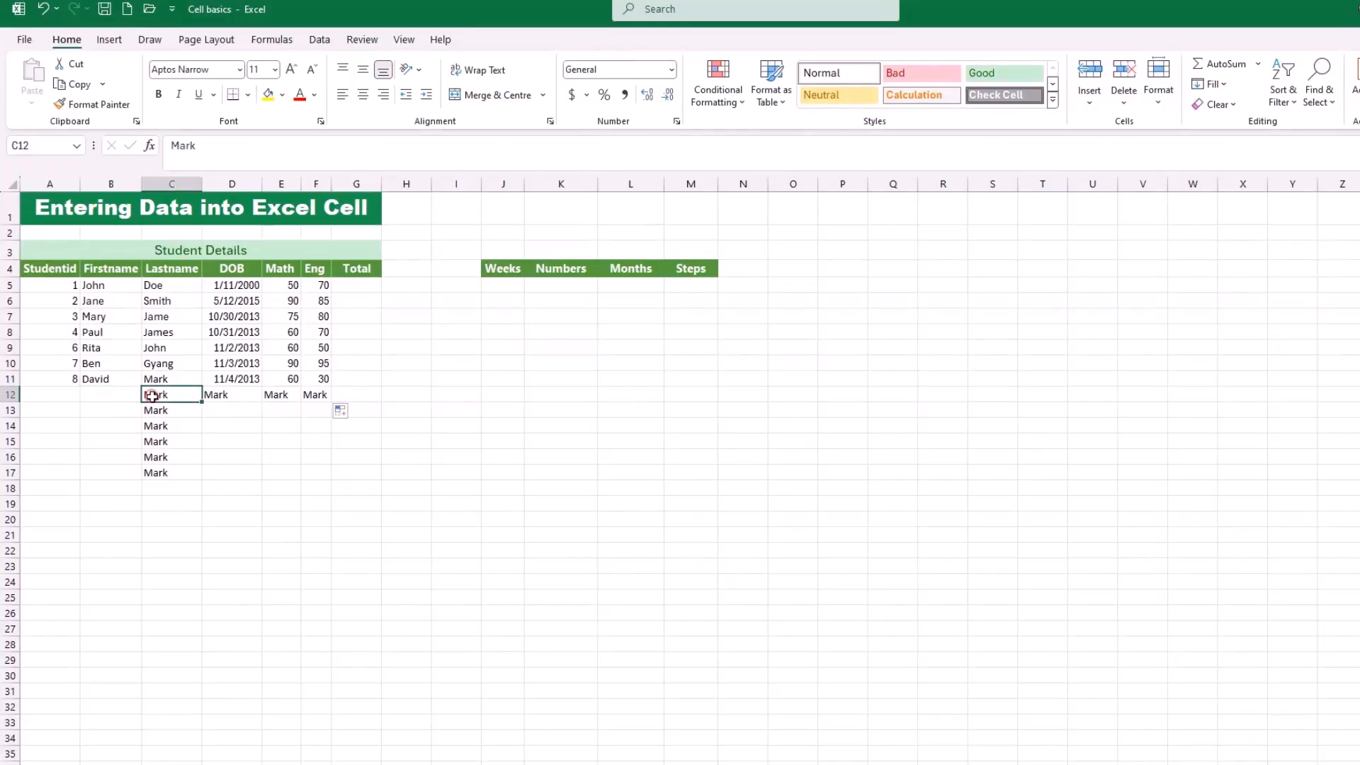
left_click_drag(203, 400, 33, 396)
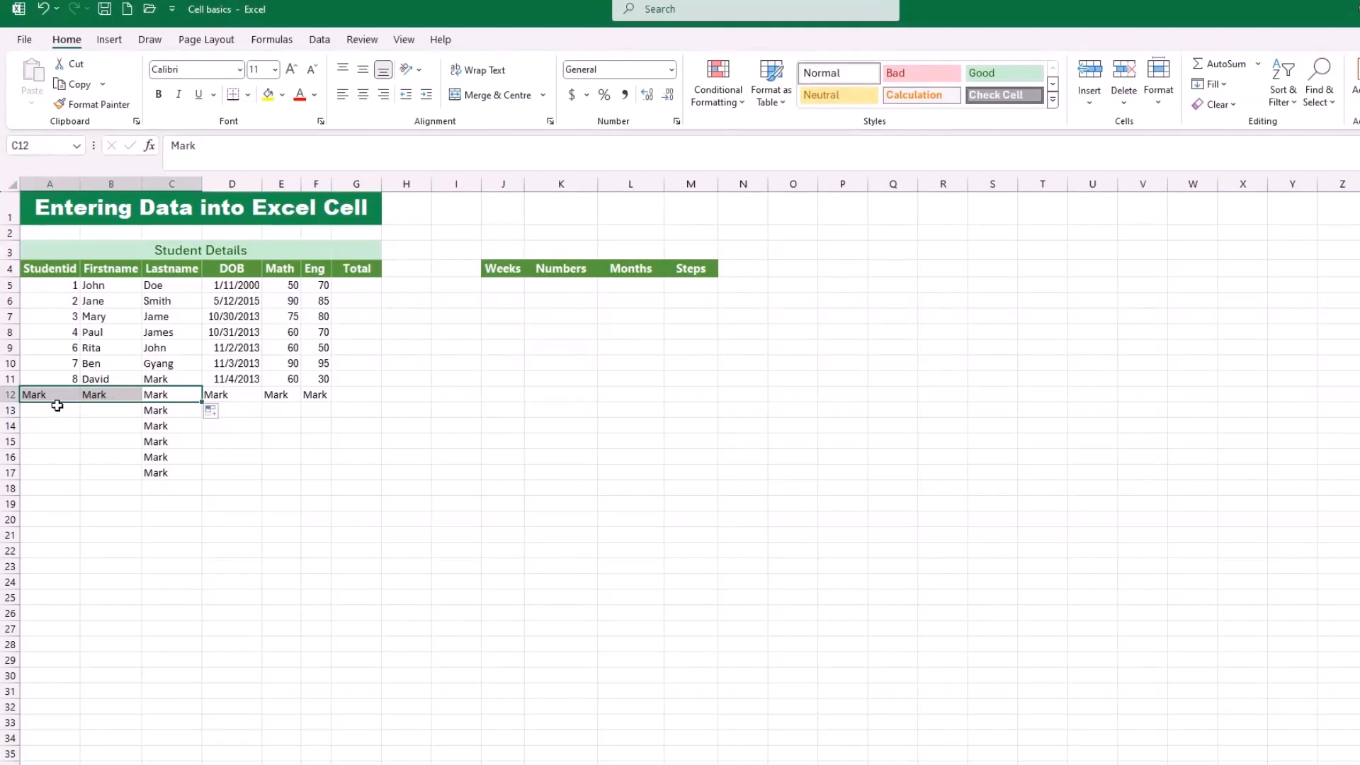
left_click(107, 425)
Clear the contents of cells A12:F18 below the student records
left_click_drag(37, 397, 310, 485)
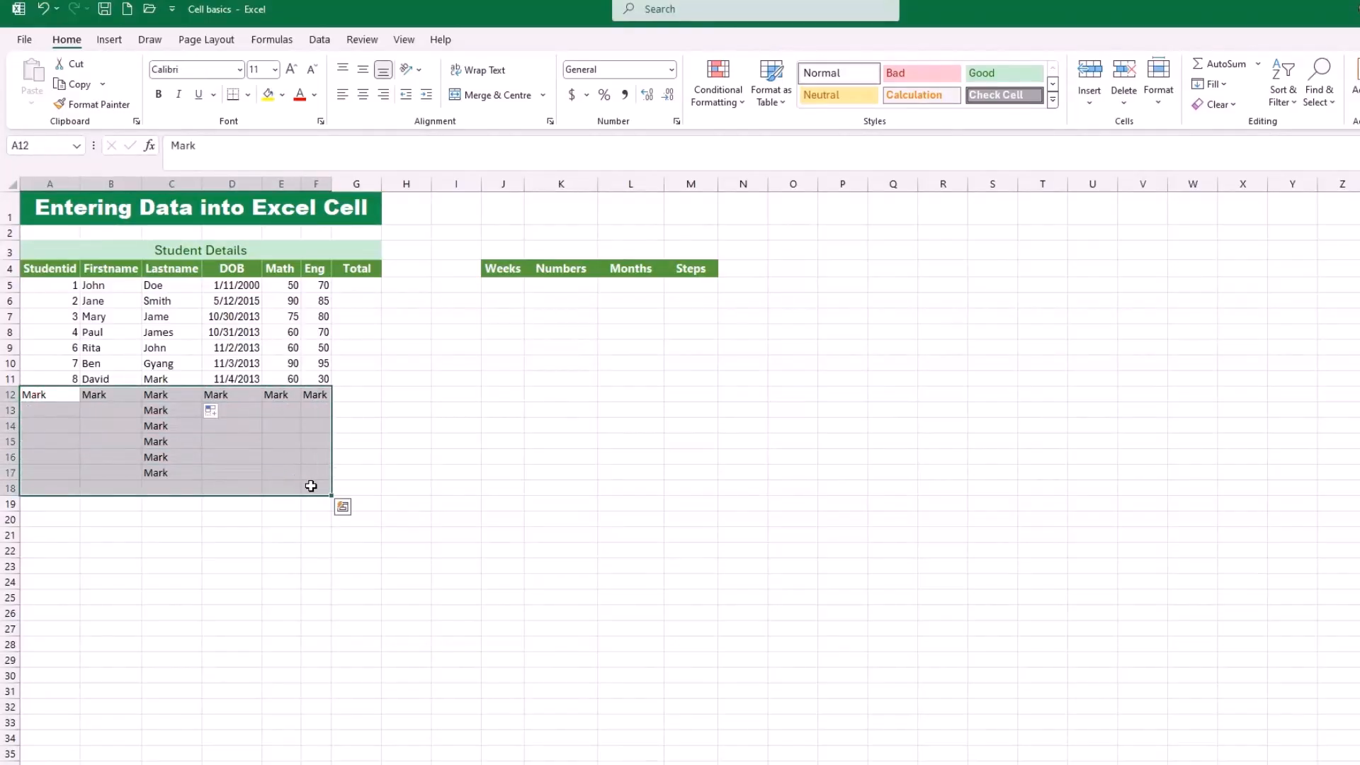
key("Delete")
left_click(192, 439)
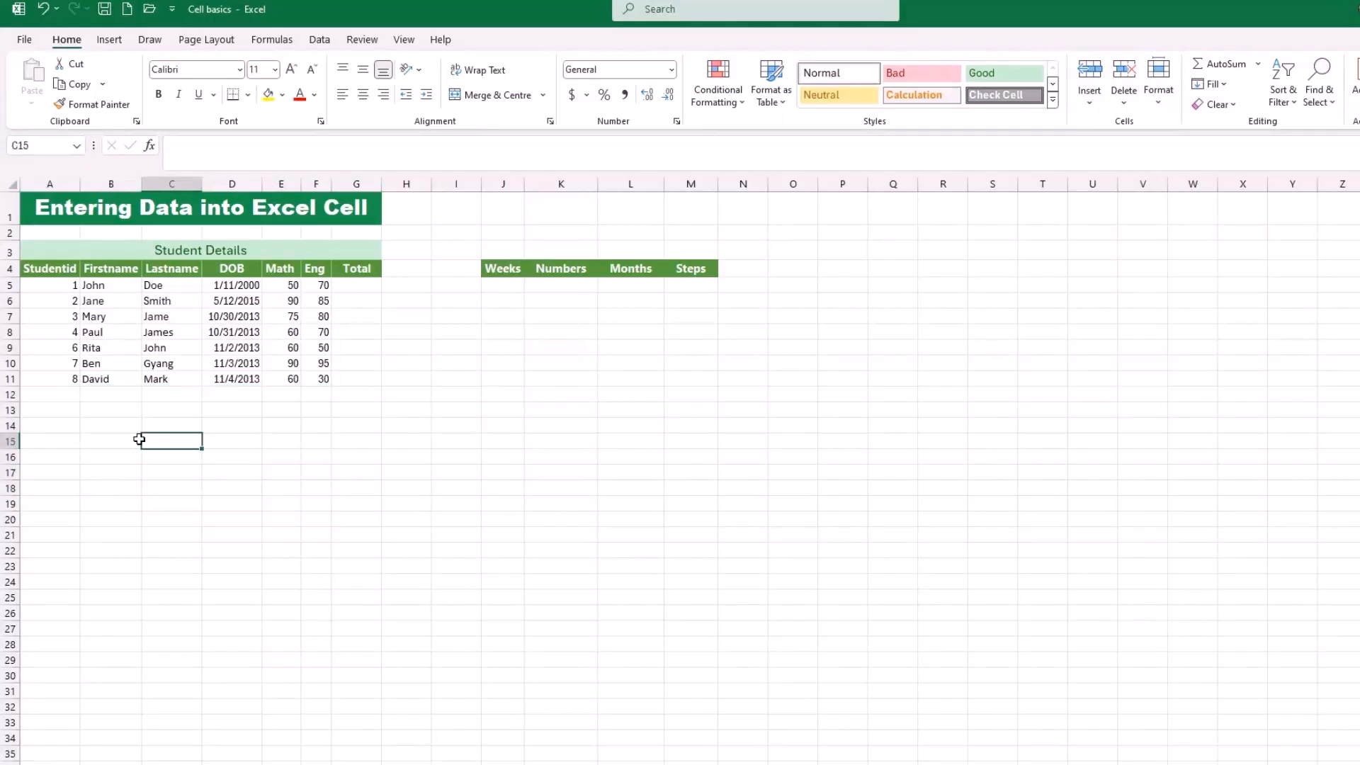
Clear the student IDs below the first one, in cells A6:A12
left_click(52, 301)
left_click_drag(56, 297, 62, 393)
key("Delete")
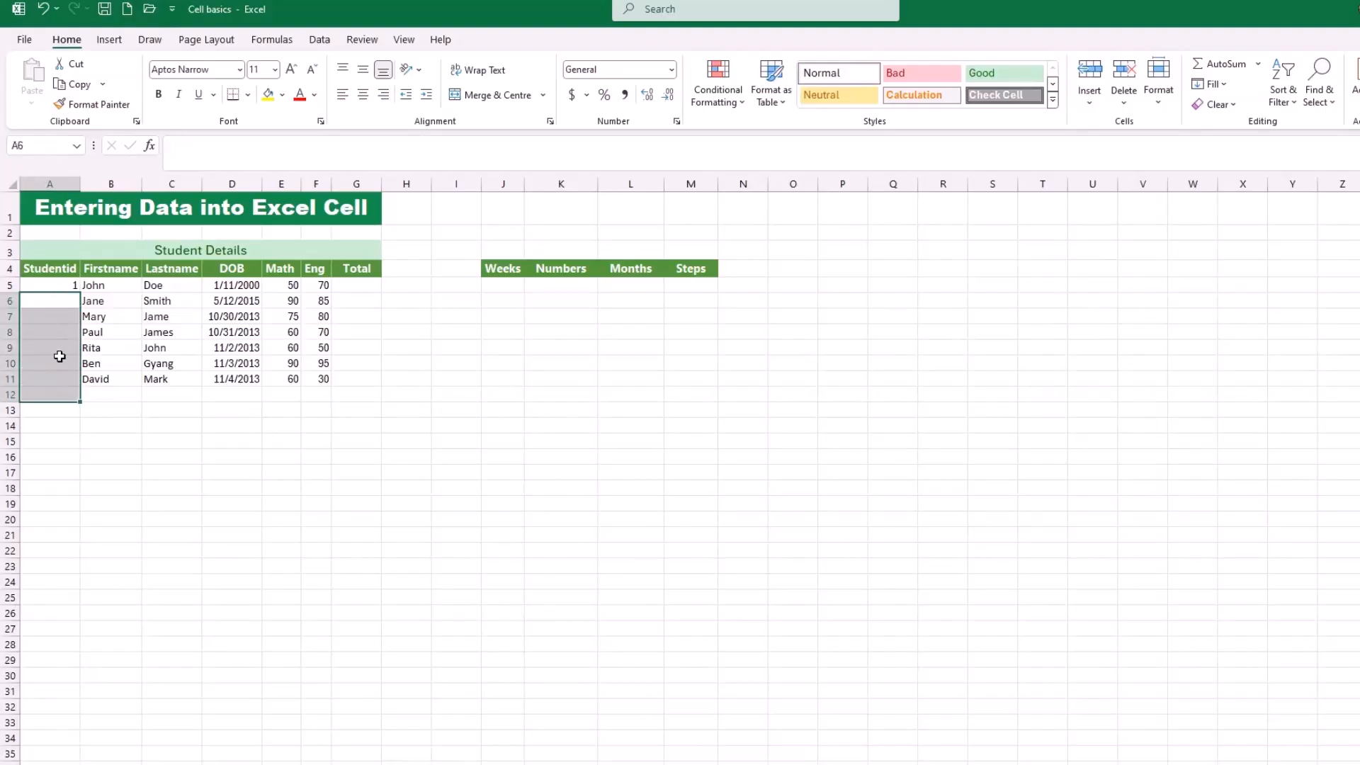
Fill the student ID in cell A5 down to cell A11 using the Fill Series option
left_click(57, 284)
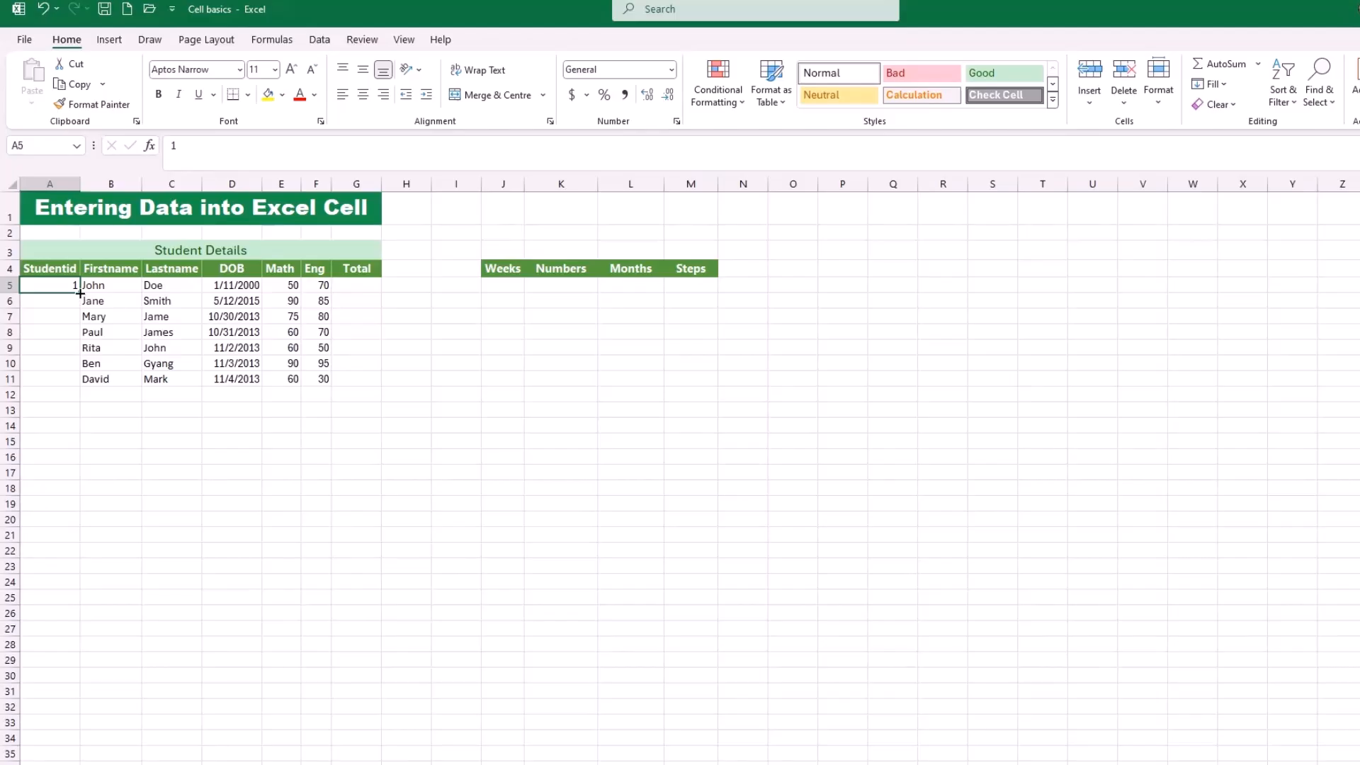
left_click_drag(80, 293, 61, 388)
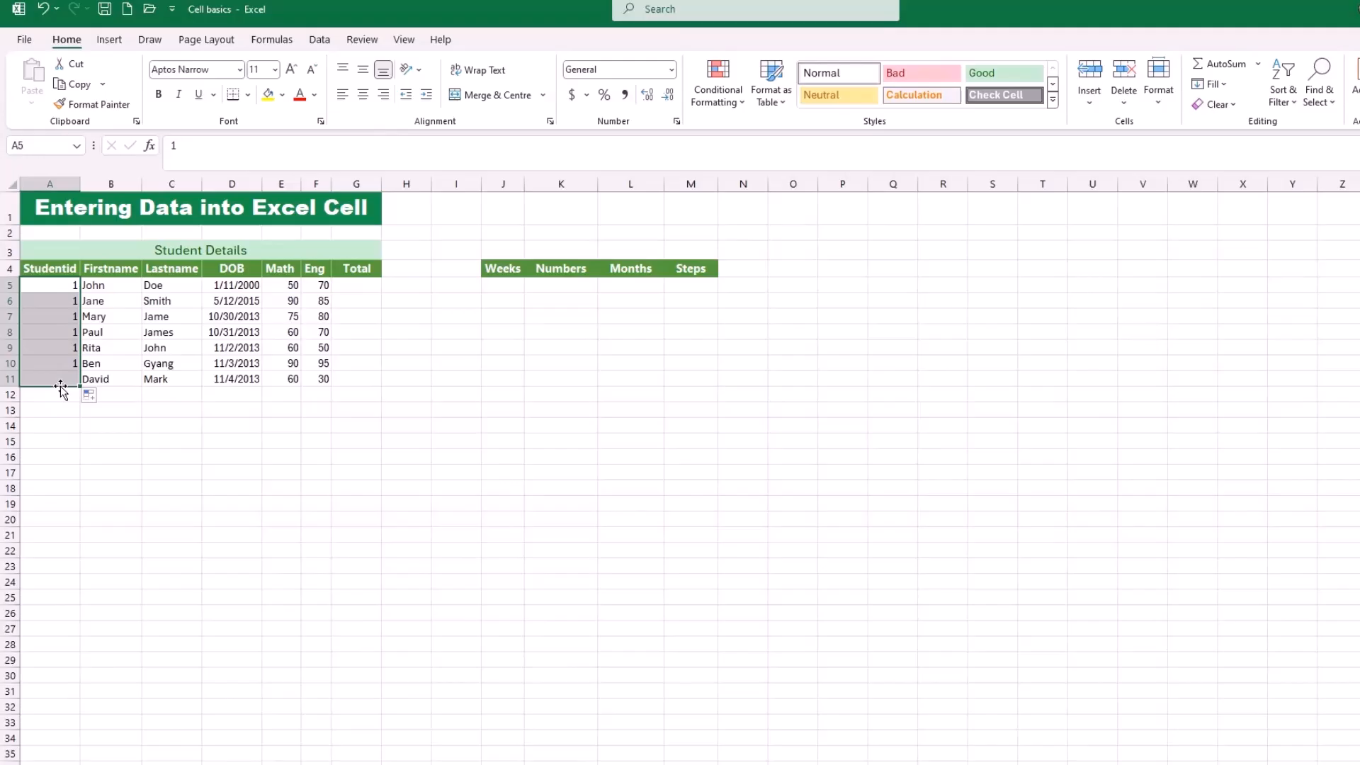
left_click(103, 401)
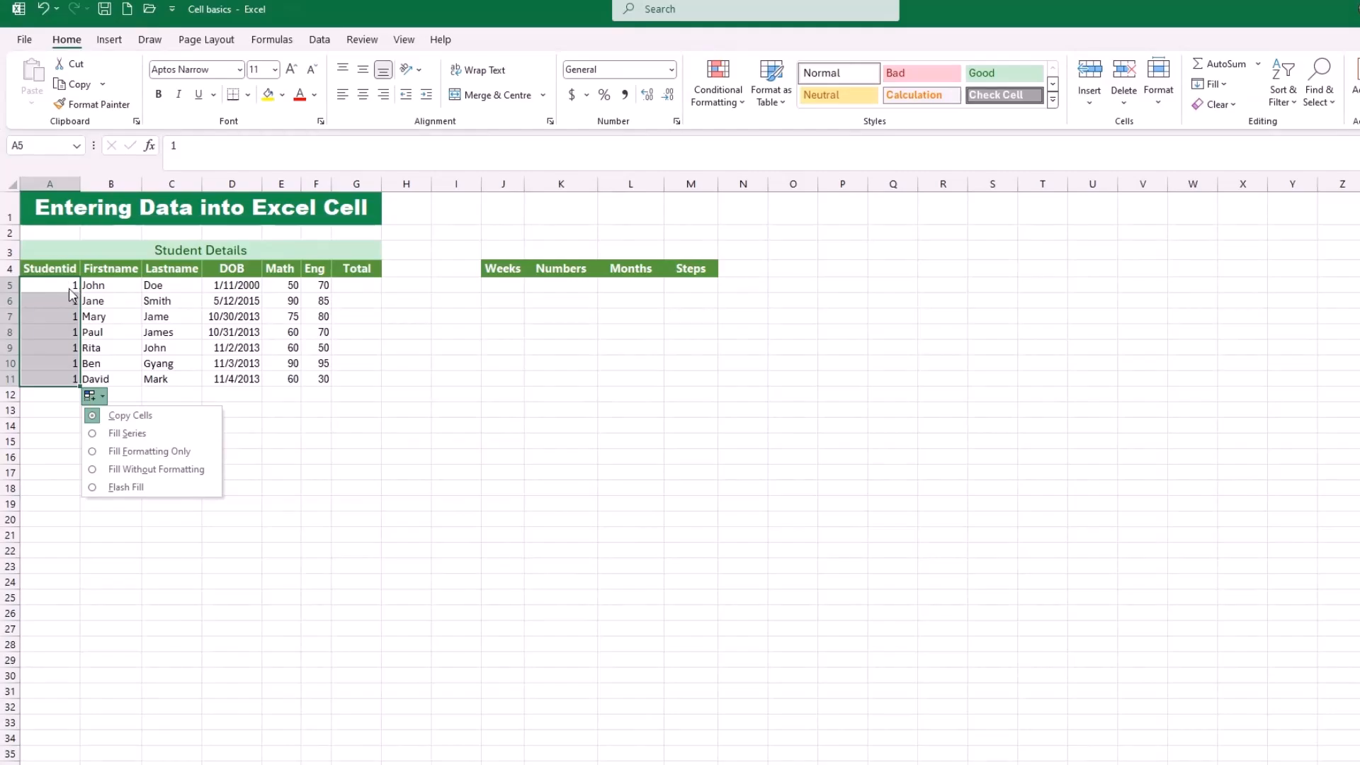
left_click(131, 434)
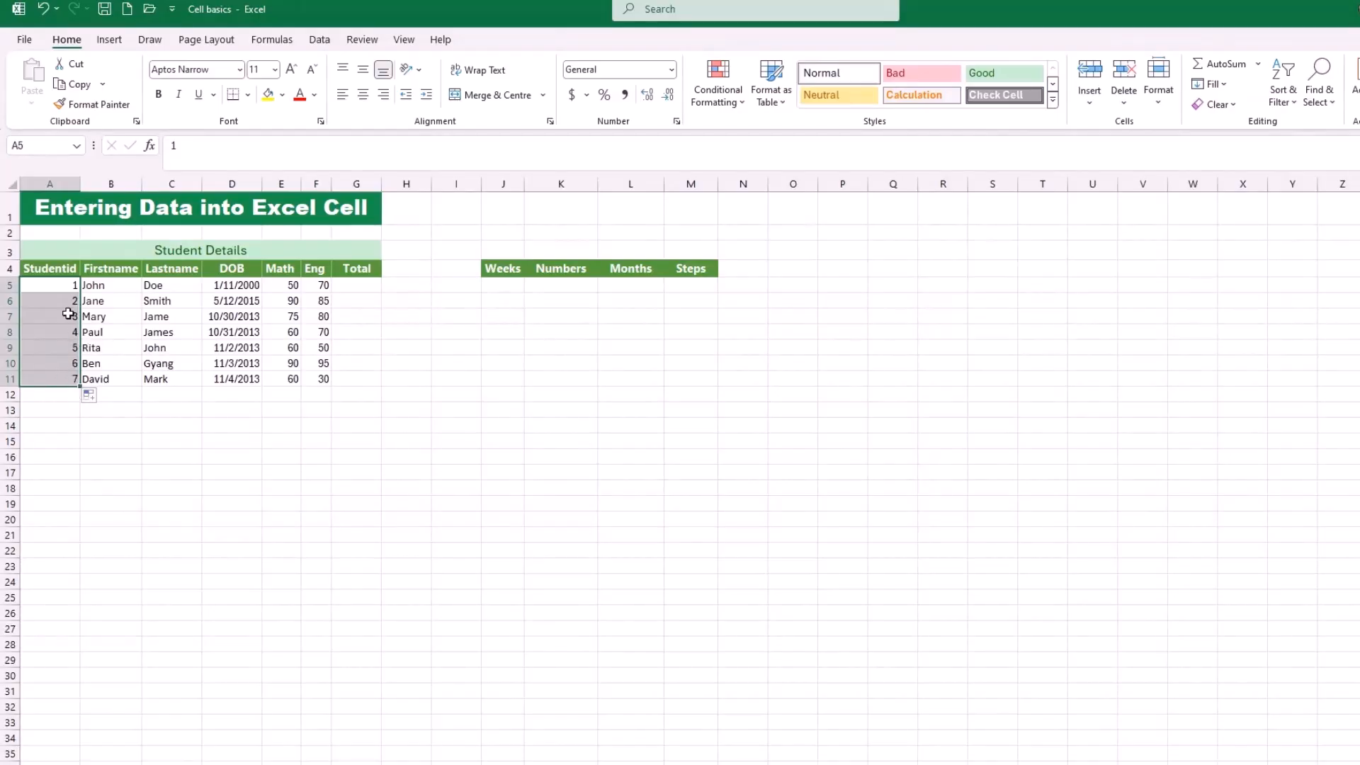
Enter Monday in cell J5 and fill the weekdays down the Weeks column to cell J11
left_click(515, 273)
left_click(495, 286)
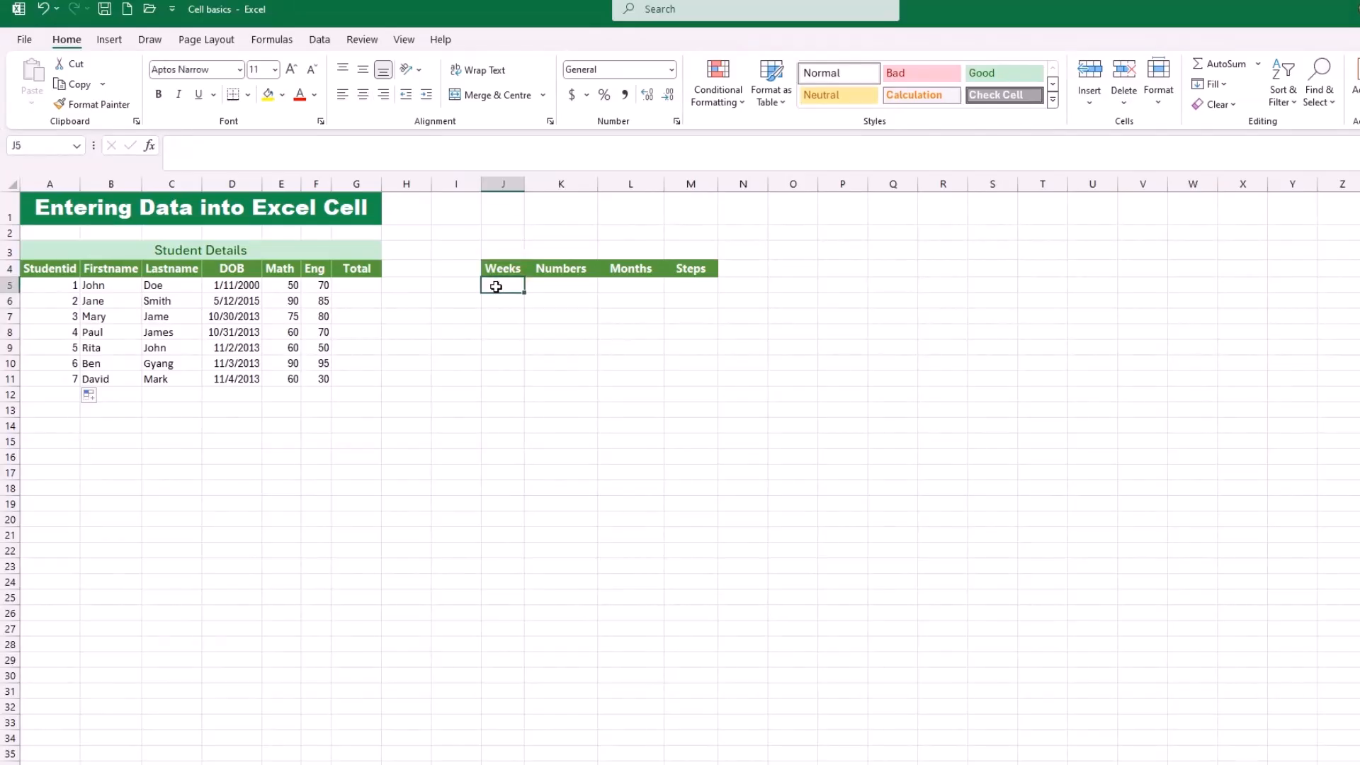
type("Monday")
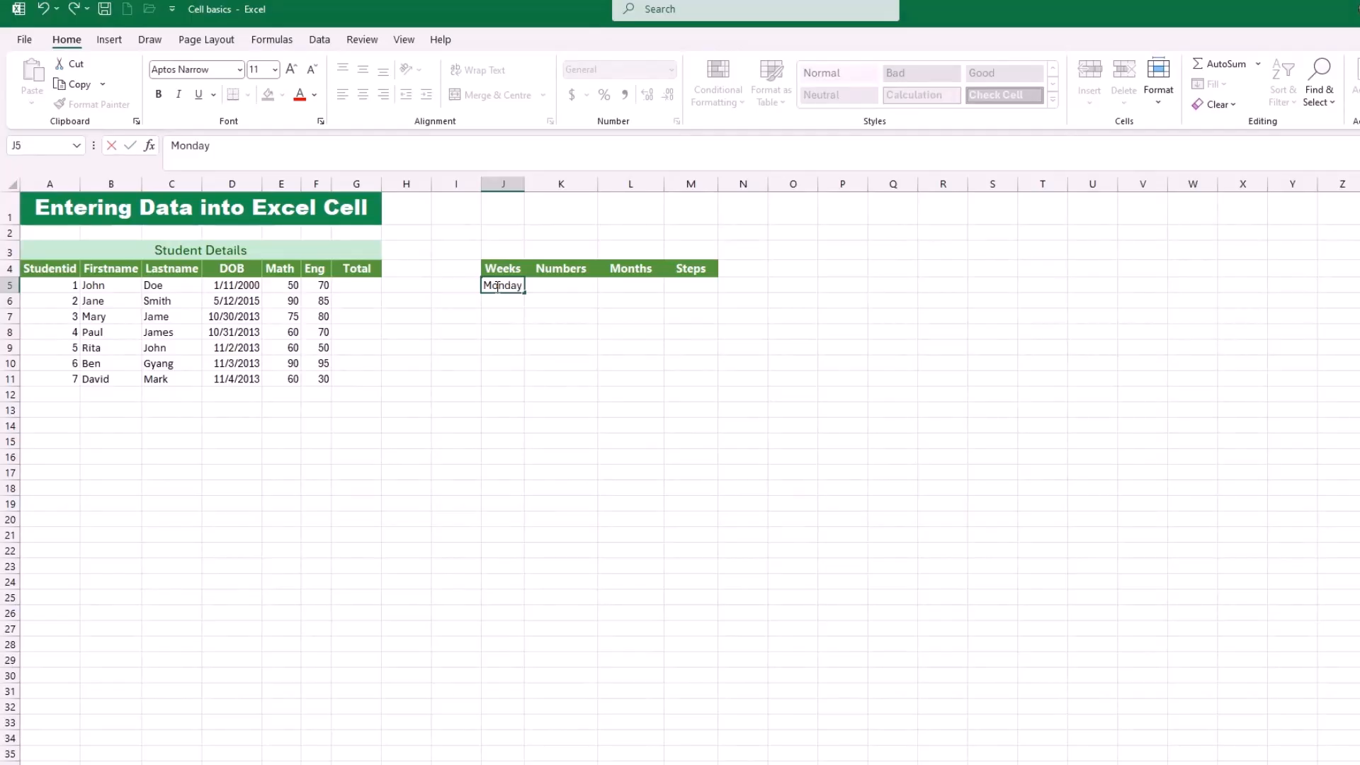
key("ctrl+Return")
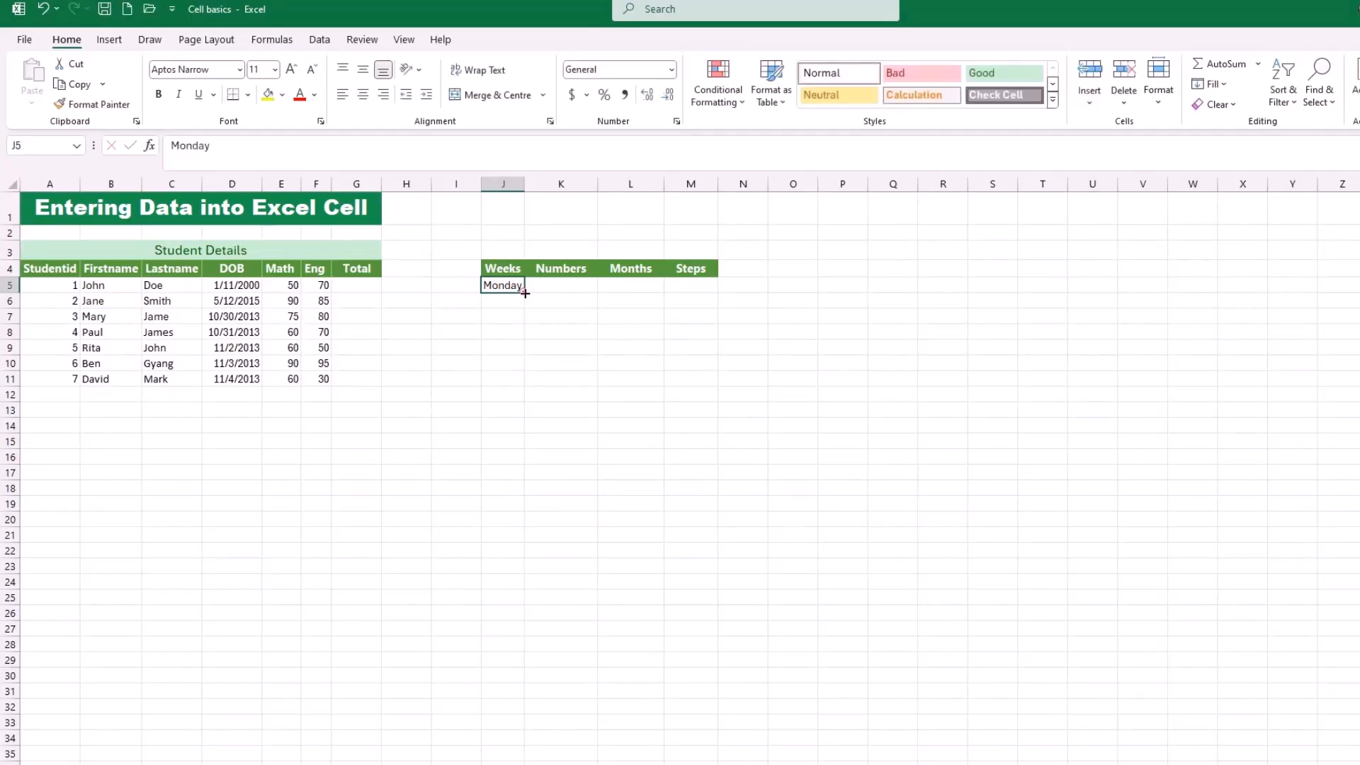
left_click_drag(525, 293, 528, 390)
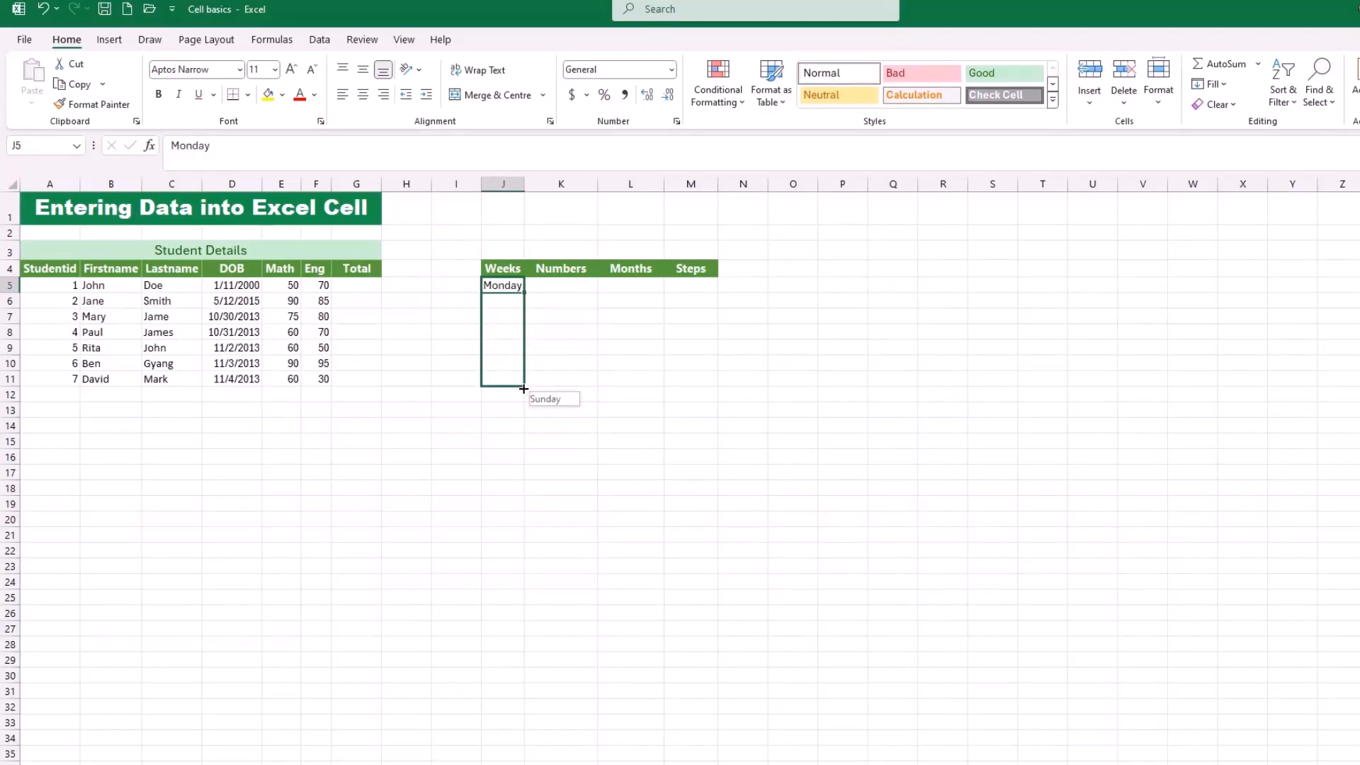
left_click_drag(524, 389, 523, 388)
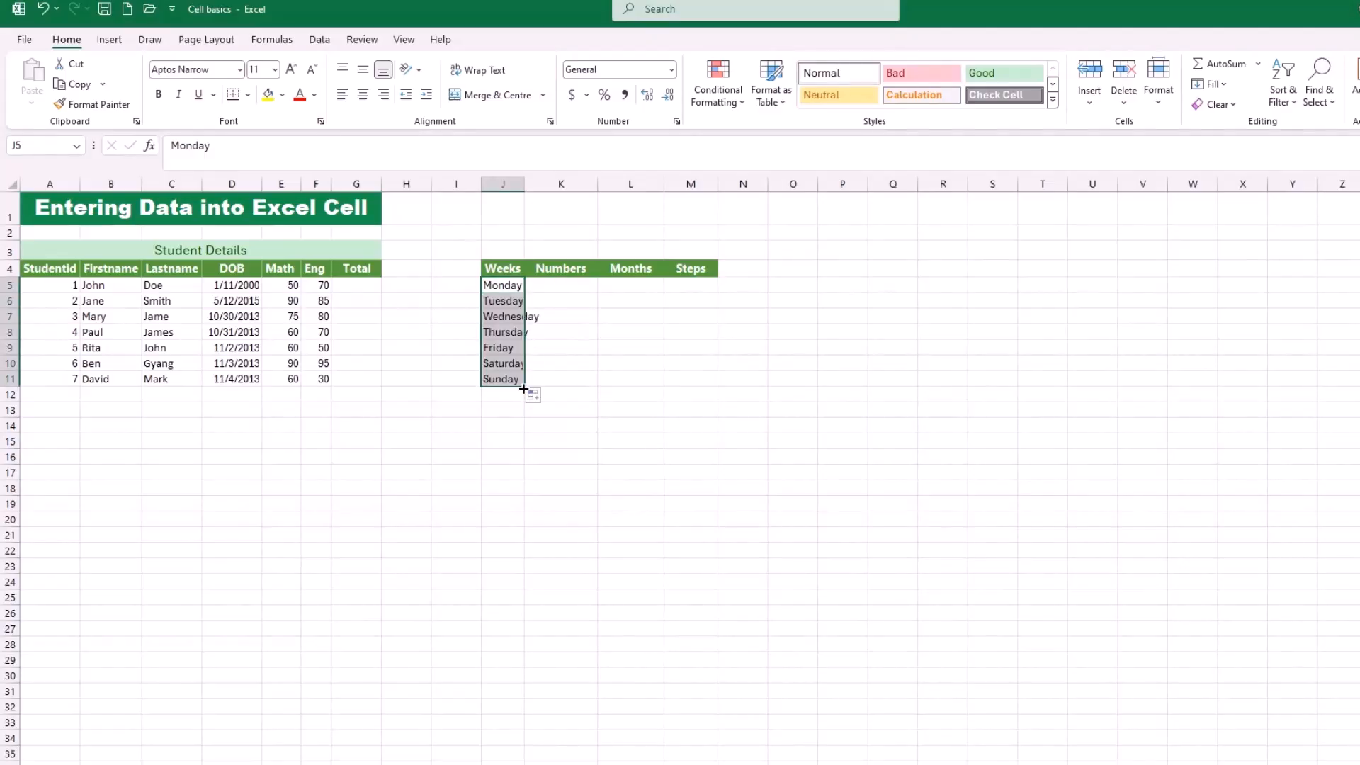
left_click(502, 346)
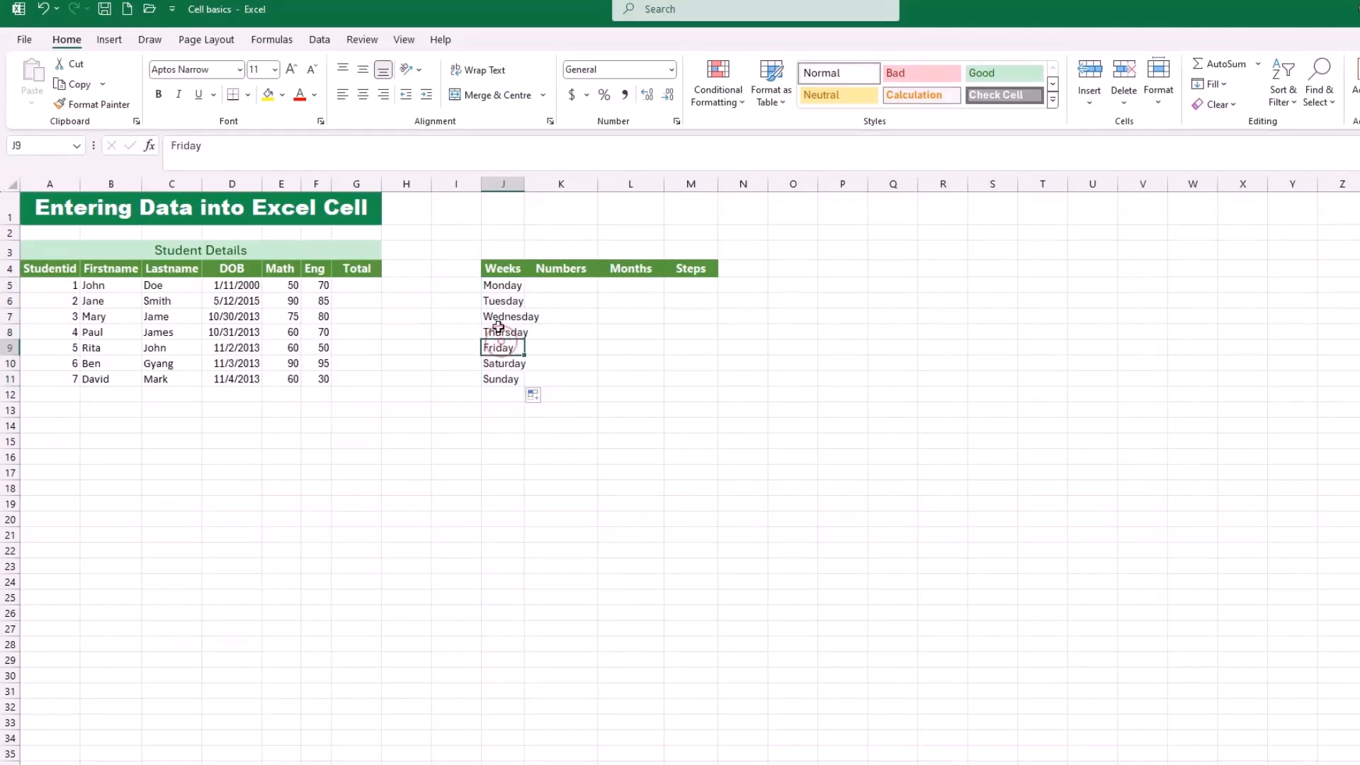
left_click(500, 287)
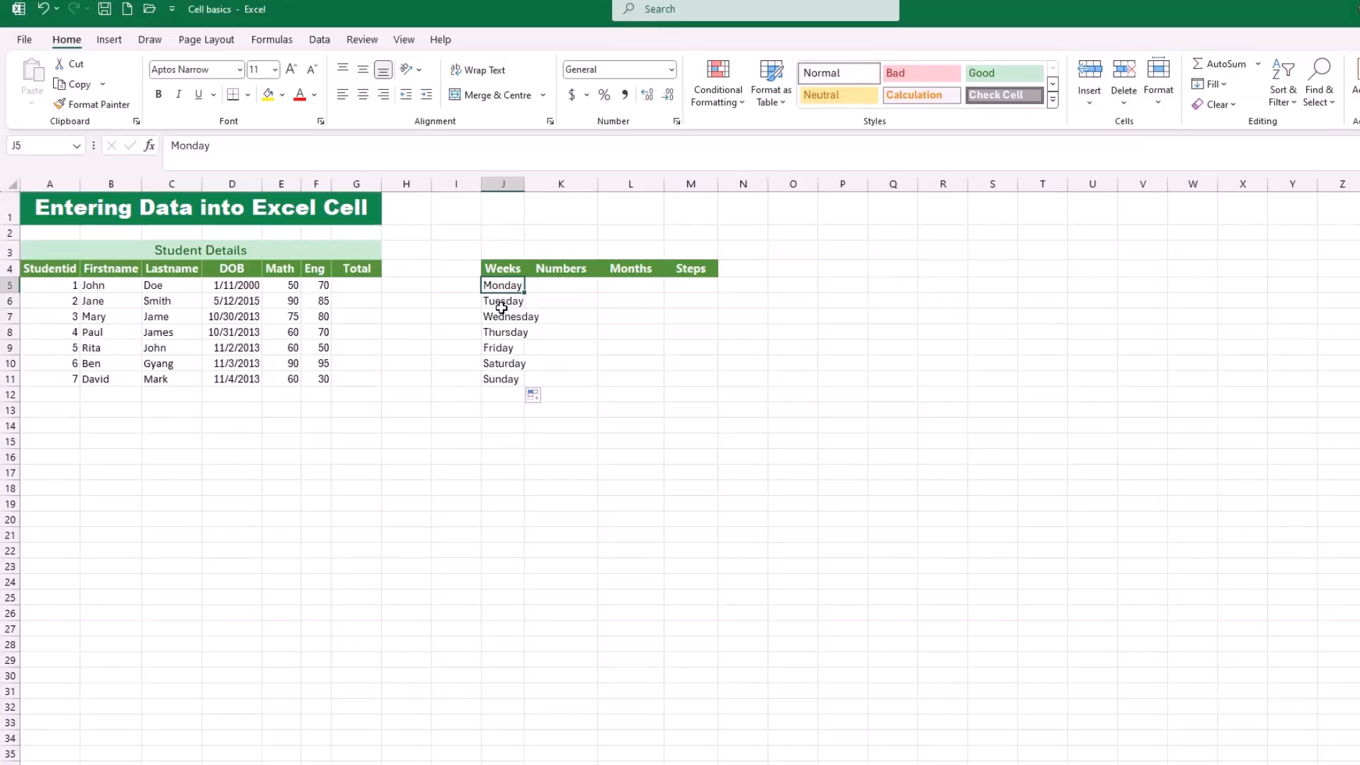
left_click(502, 306)
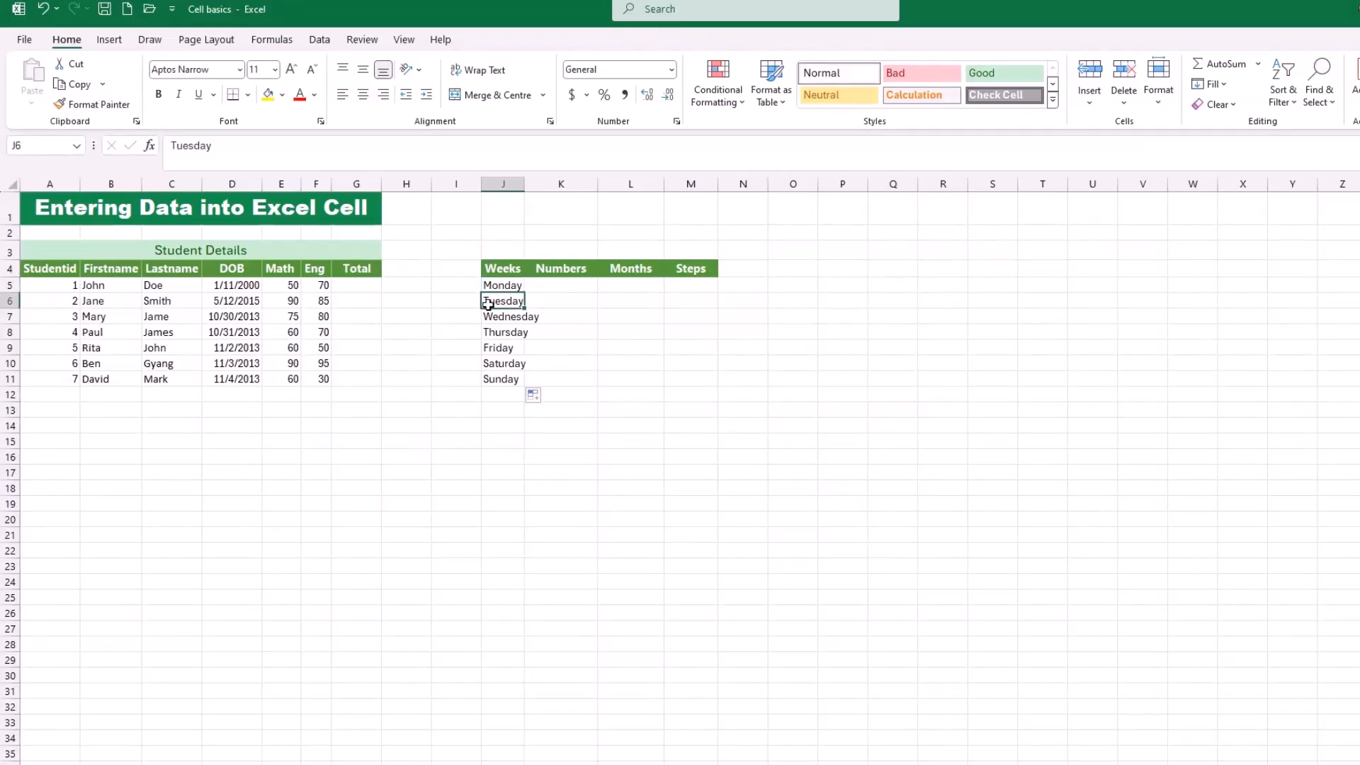
left_click(500, 375)
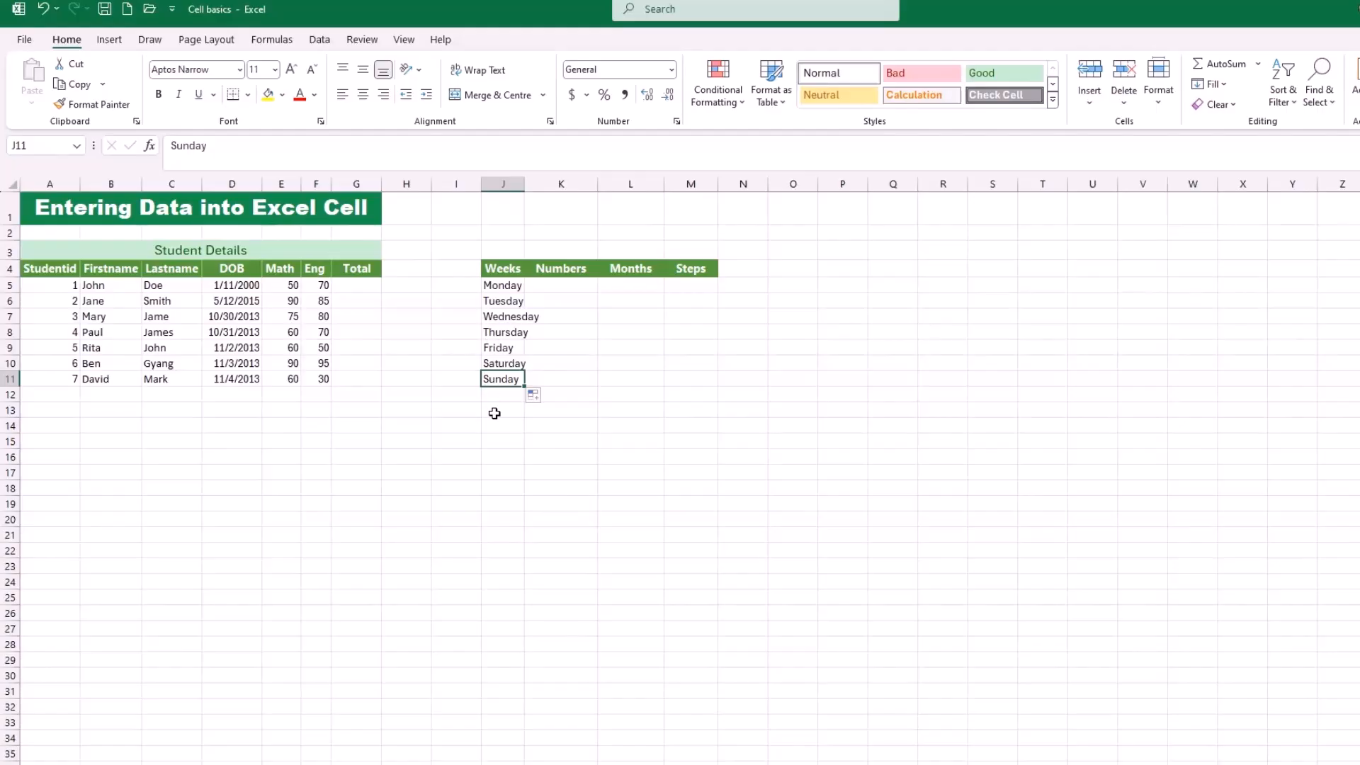
Enter 100 in cell K5 as the first value of the Numbers column
left_click(544, 284)
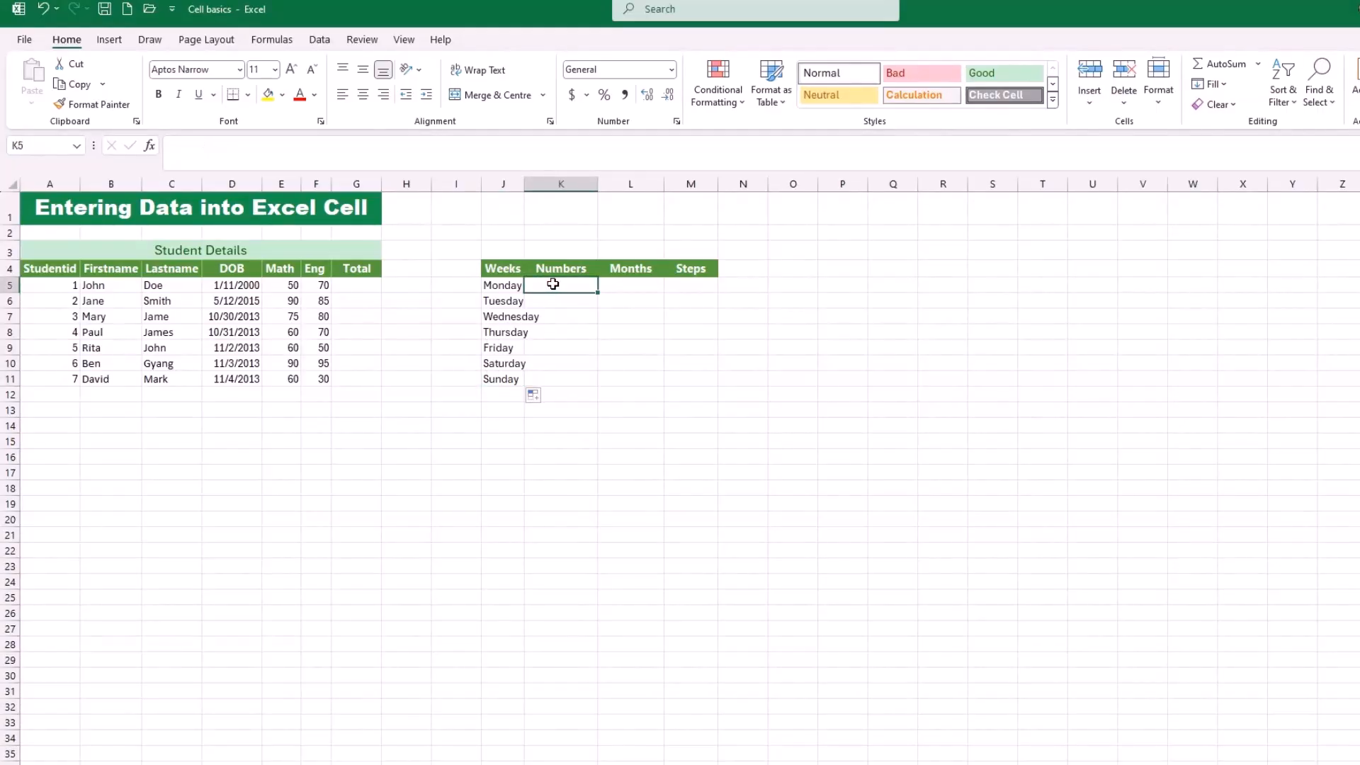
type("2")
key("BackSpace")
type("100")
left_click(574, 301)
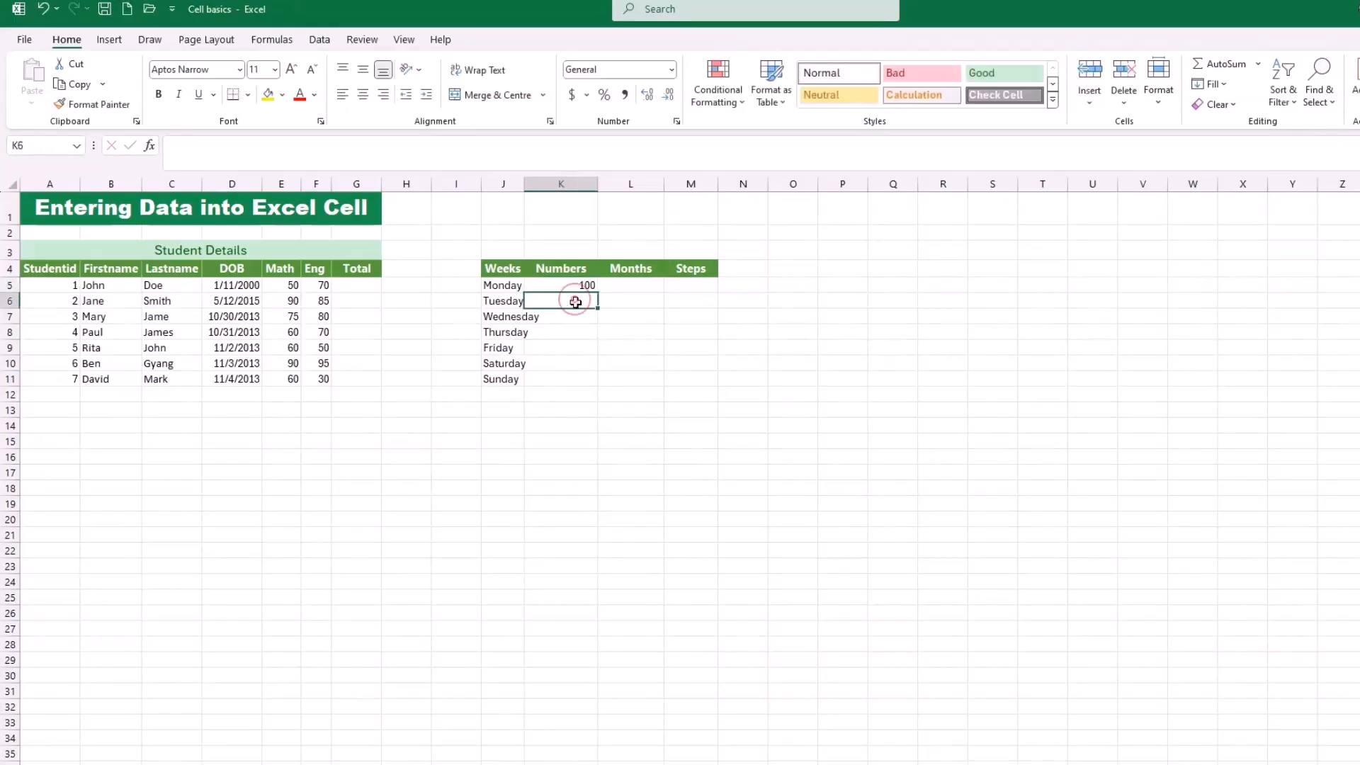
Fill the number in cell K5 down to cell K11 using the Fill Series option
left_click(582, 284)
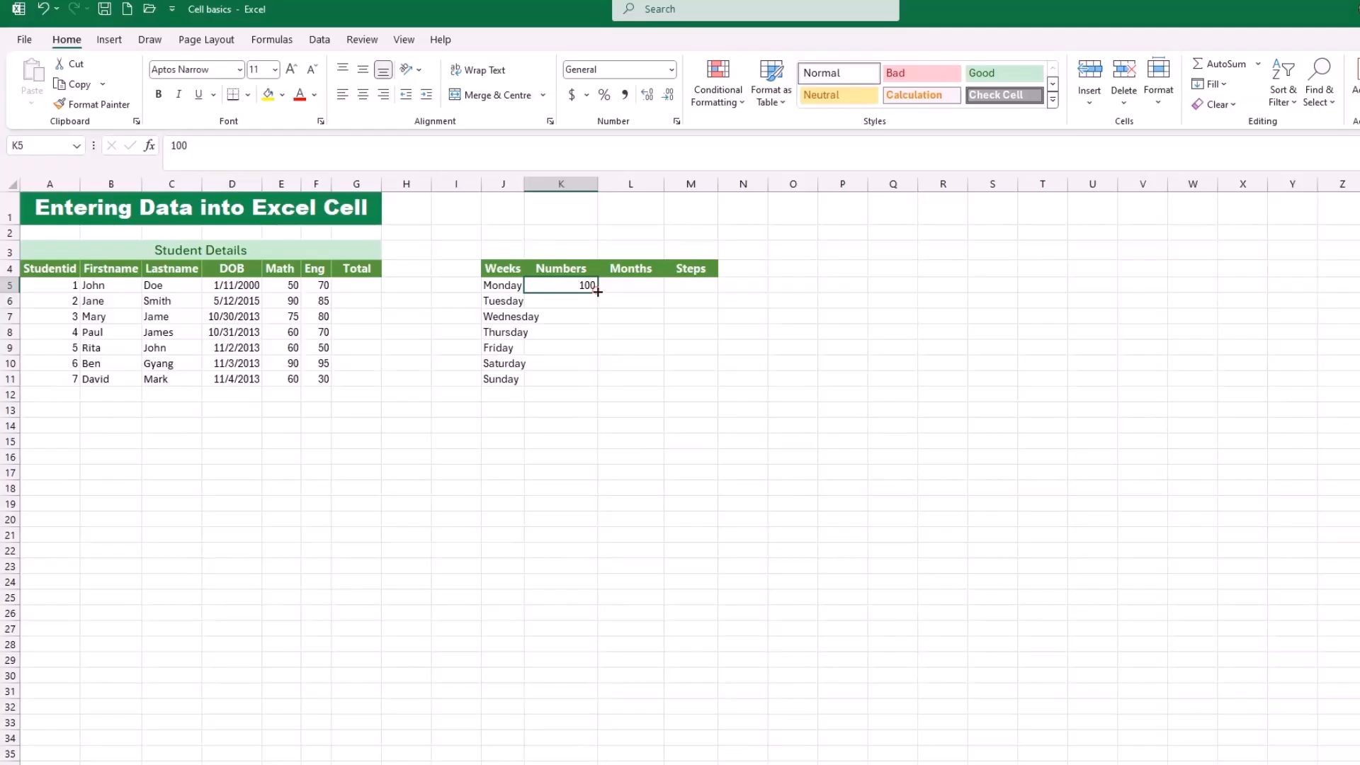
left_click_drag(598, 292, 575, 389)
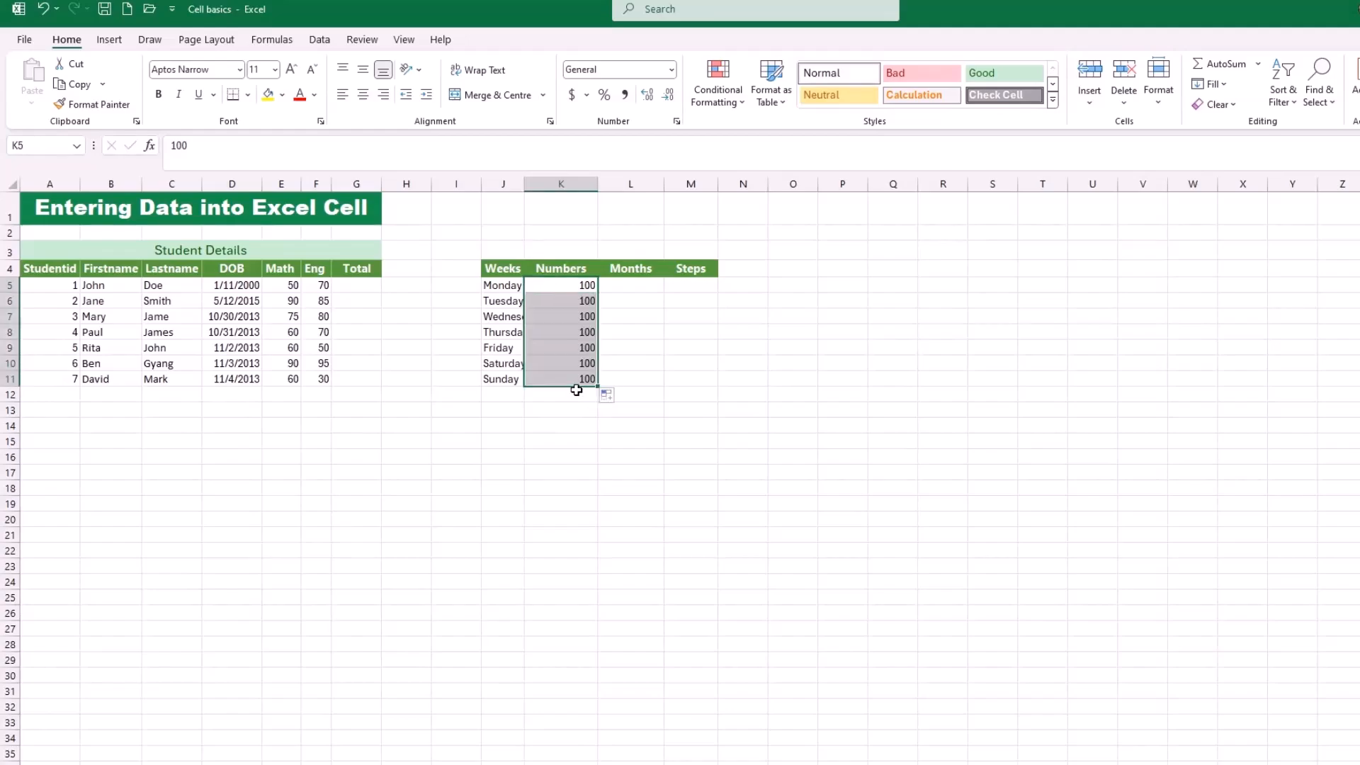
left_click(616, 399)
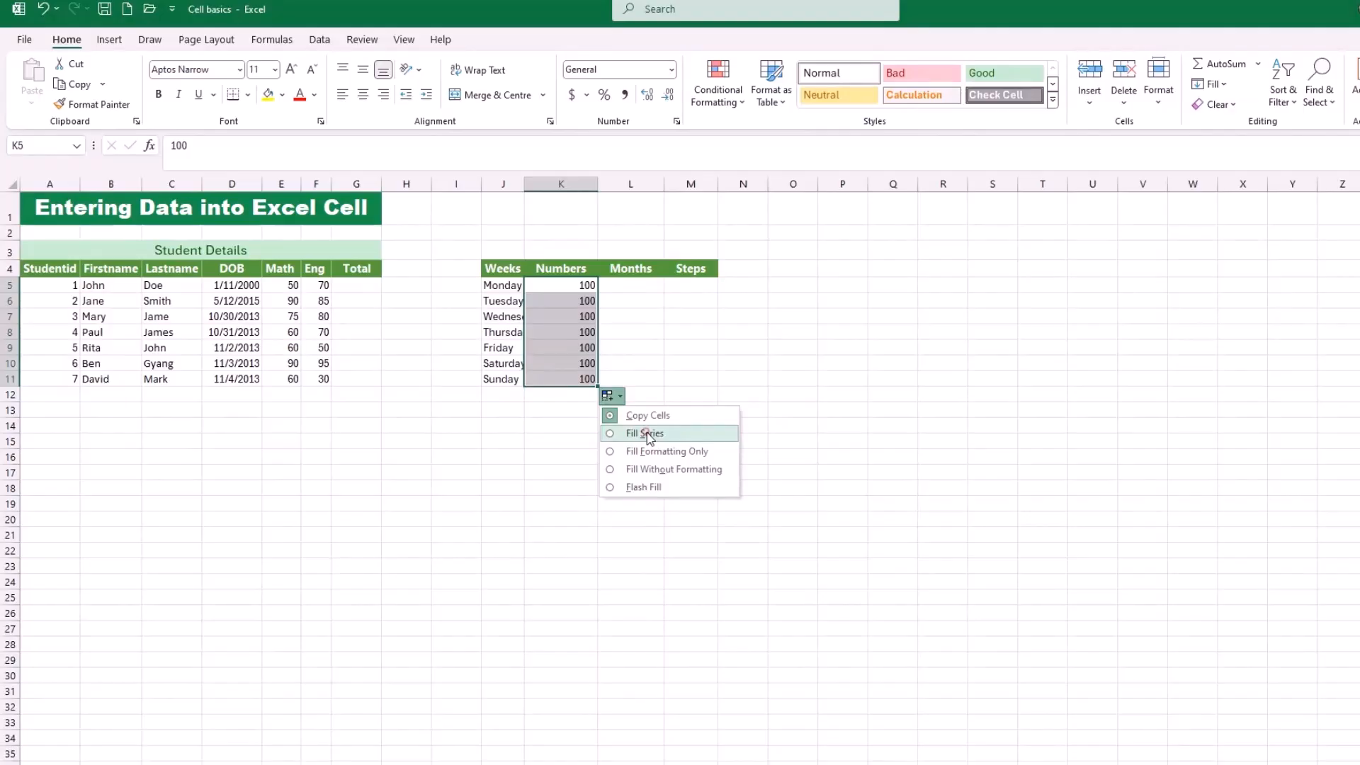
left_click(649, 437)
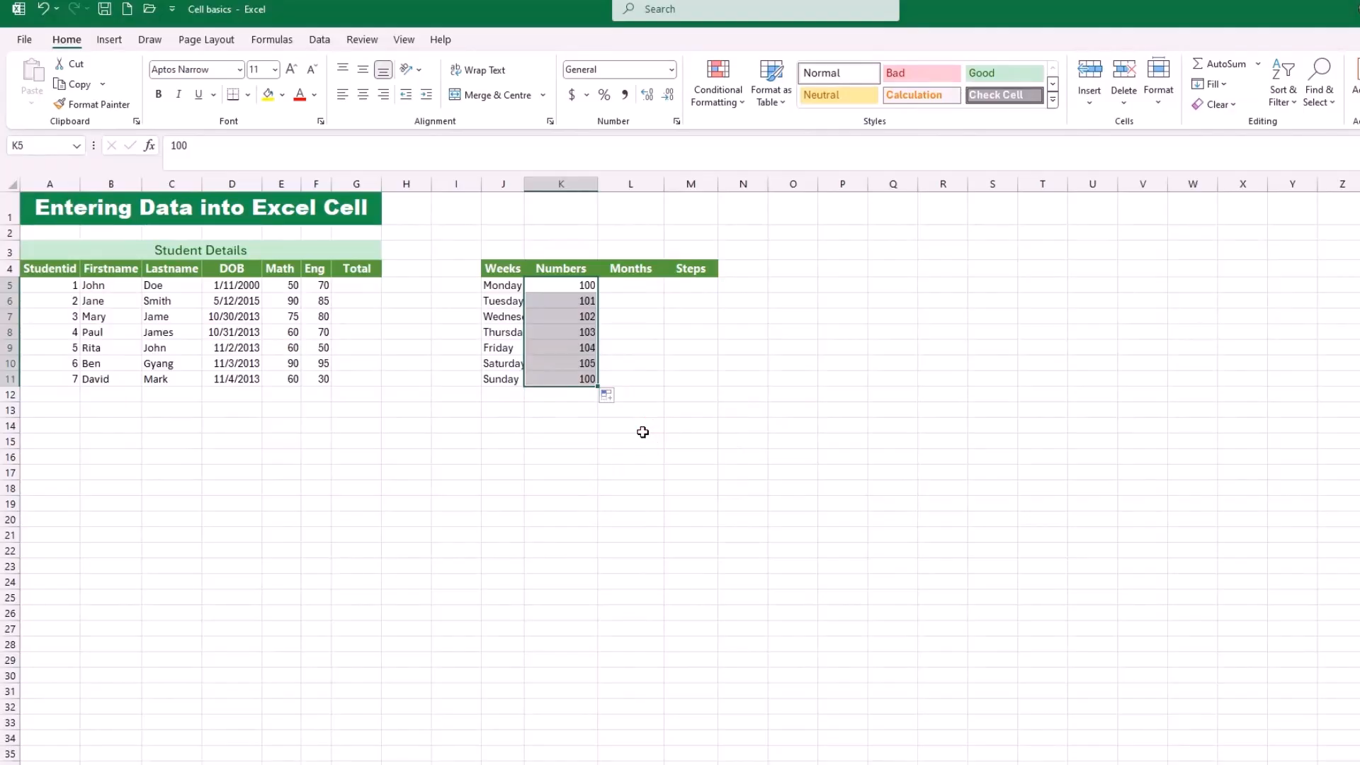
left_click(572, 285)
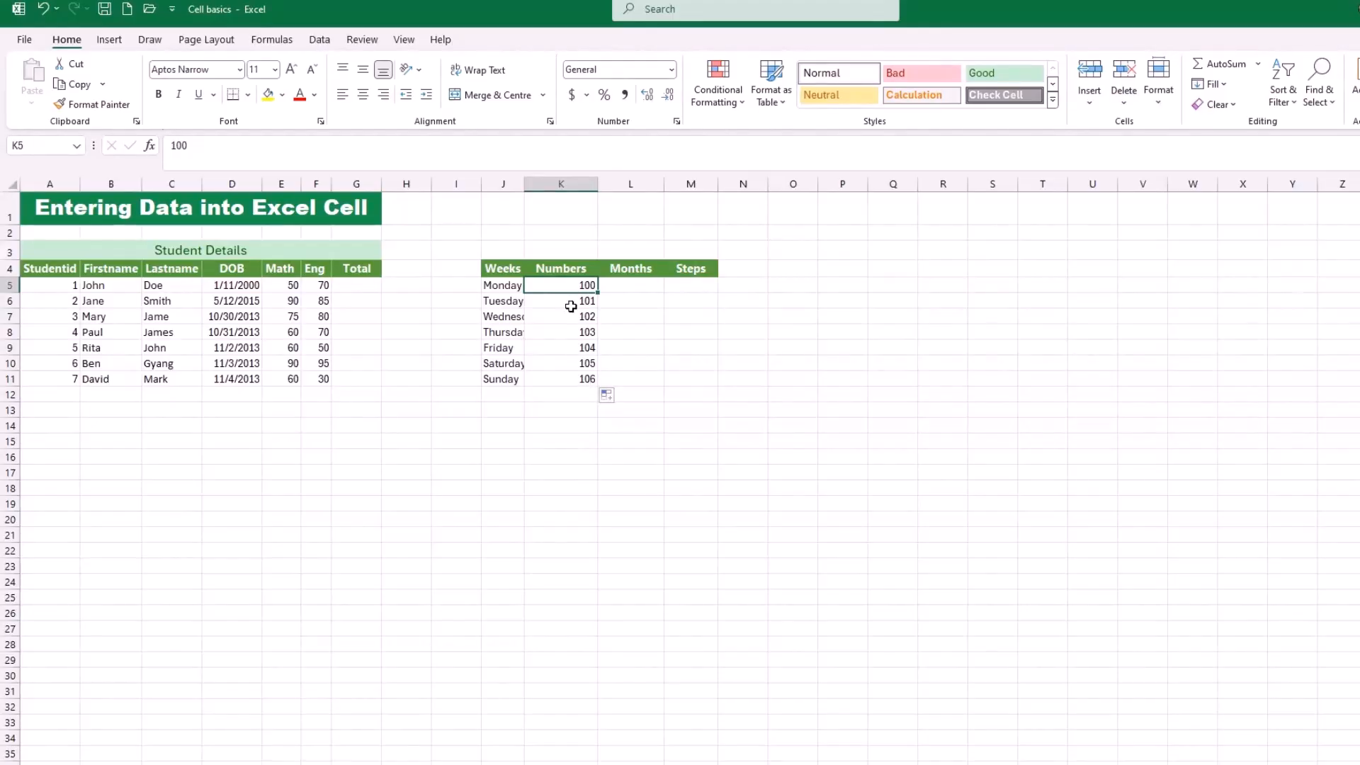
Enter January in cell L5 and fill the months down the Months column to cell L16
left_click(625, 286)
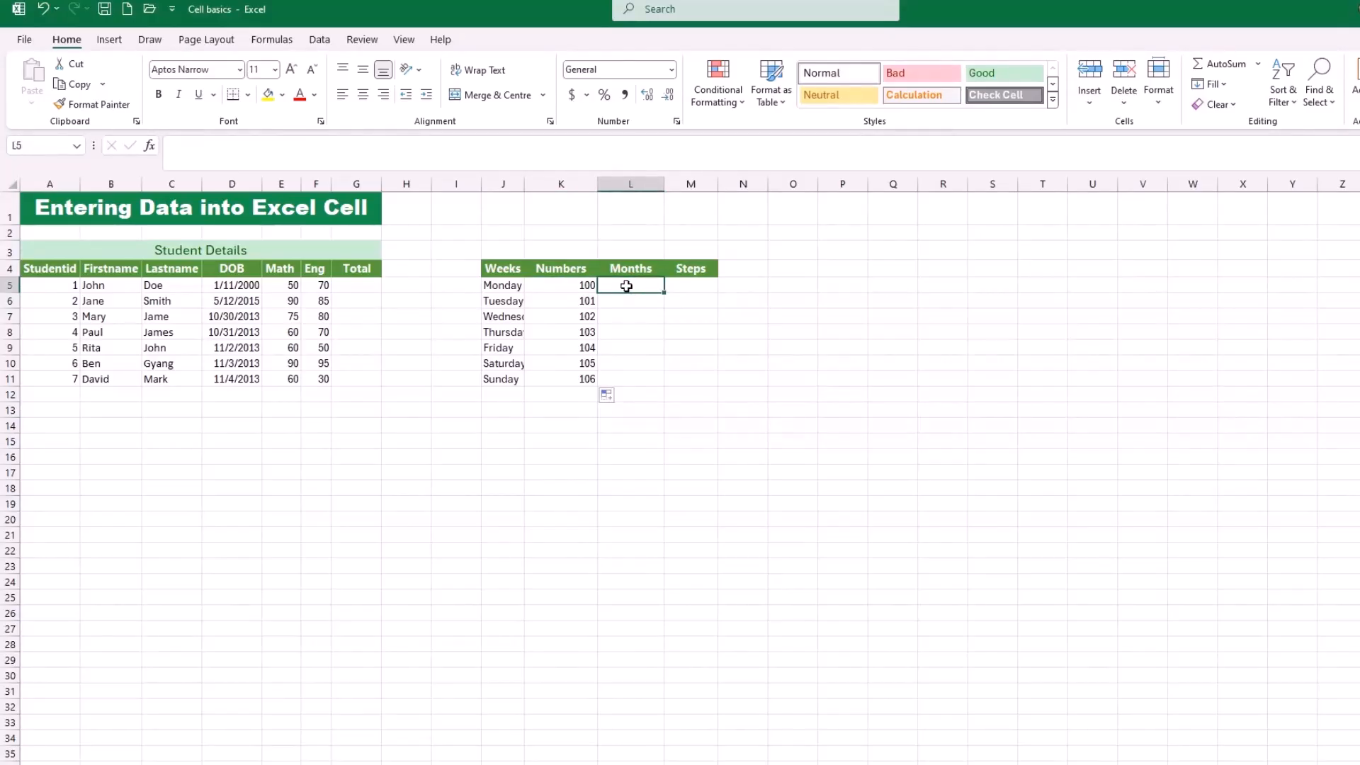
type("Jan")
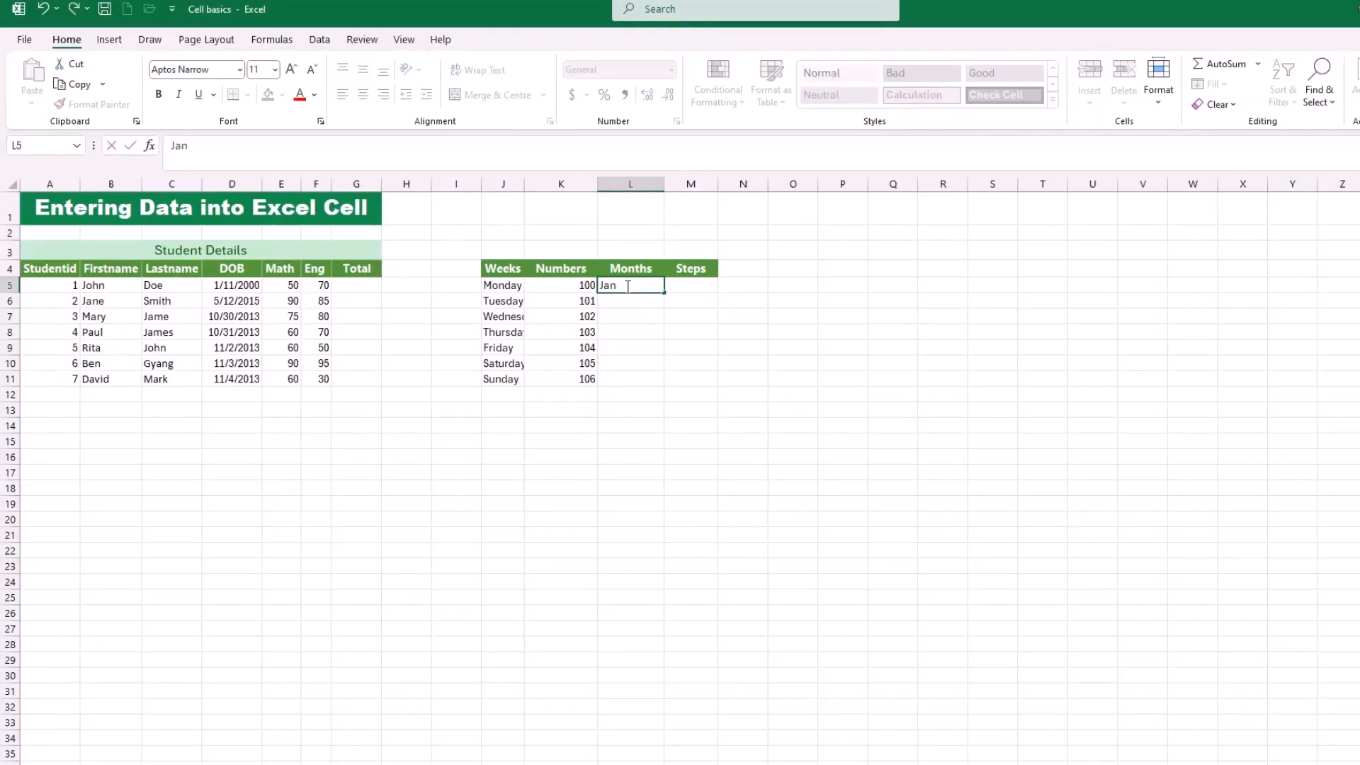
type("uary")
key("ctrl+Return")
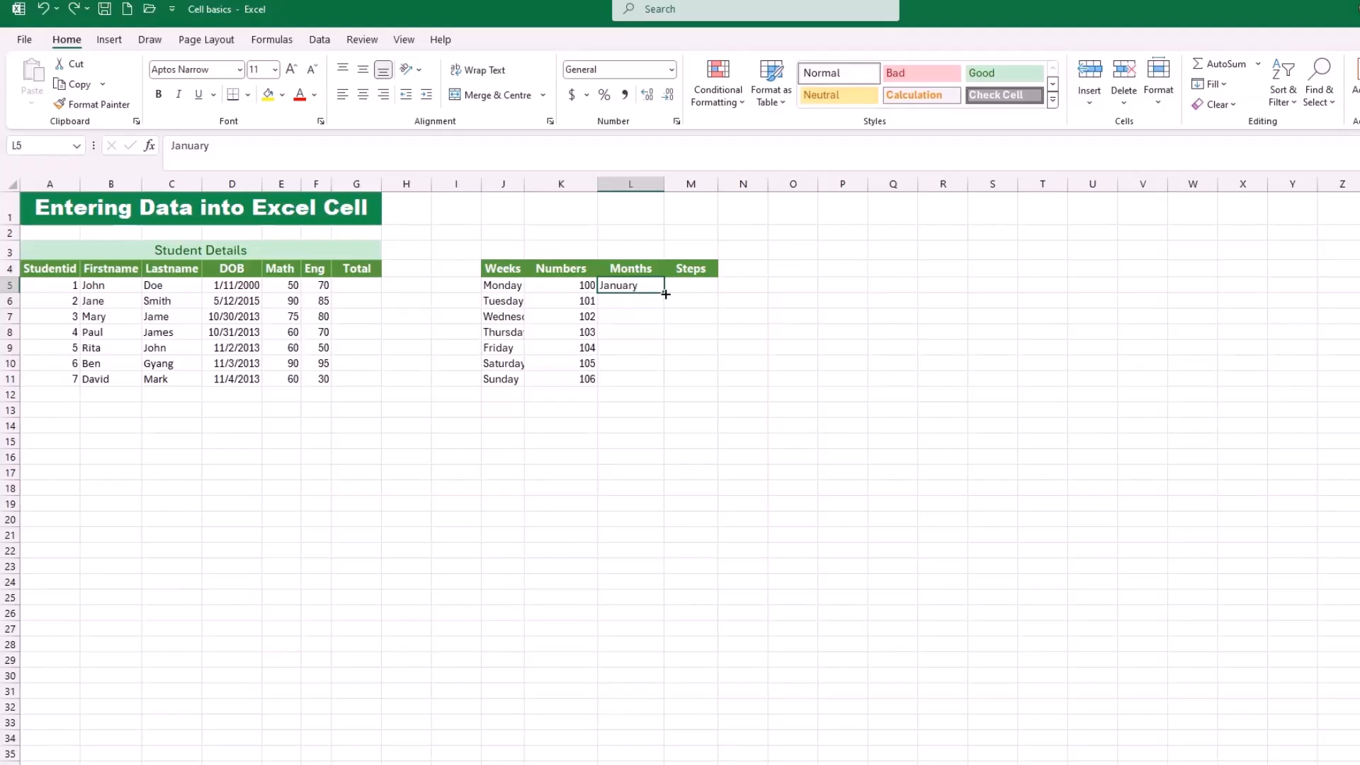
left_click_drag(663, 290, 650, 471)
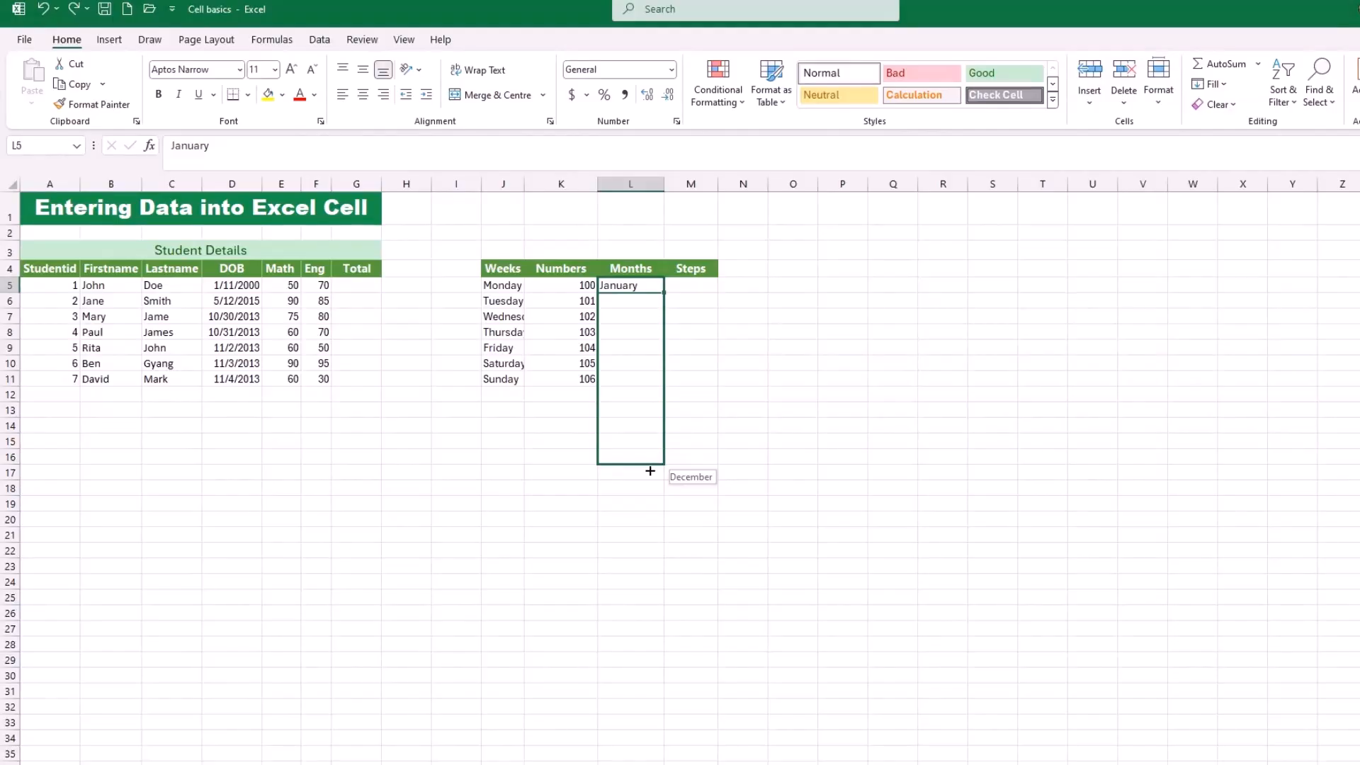
left_click_drag(653, 471, 650, 469)
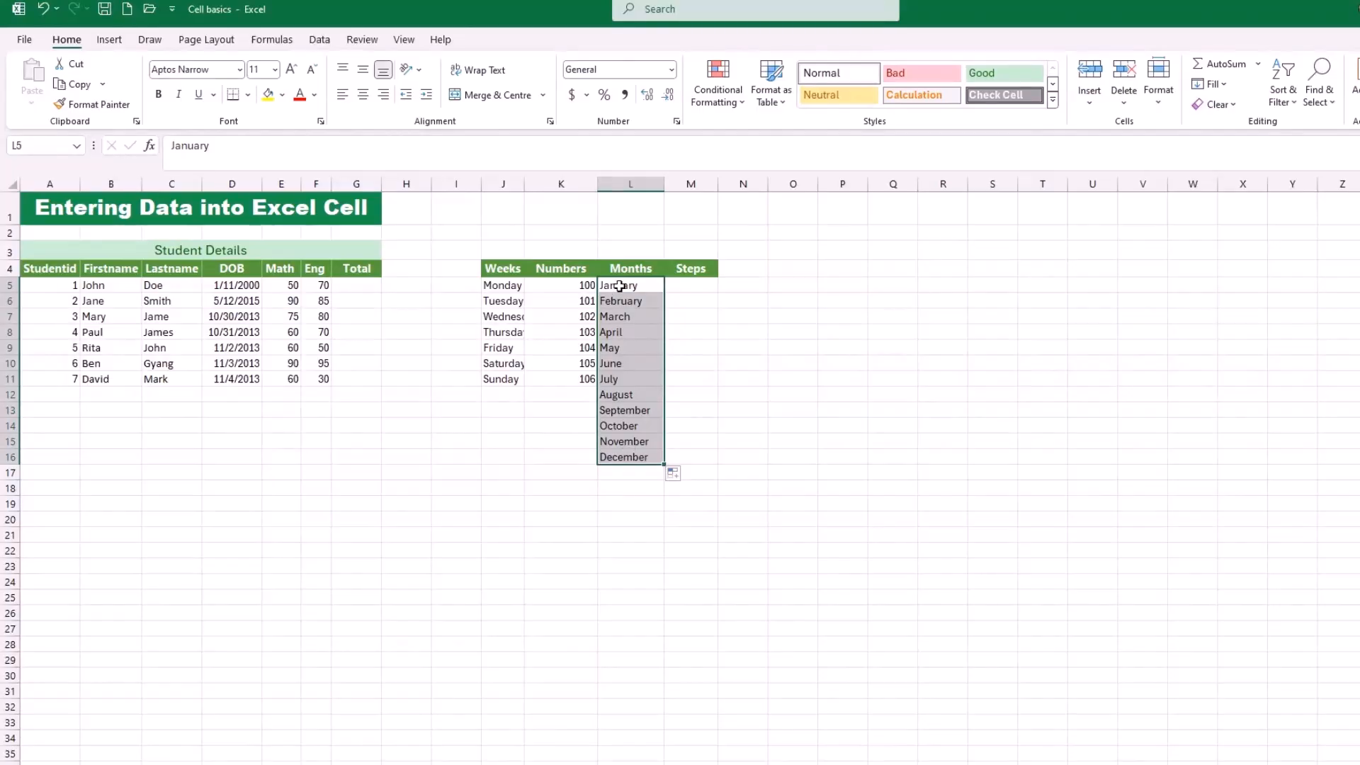
Enter 5 in cell M5 and 10 in cell M6 as the first two Steps values
left_click(684, 283)
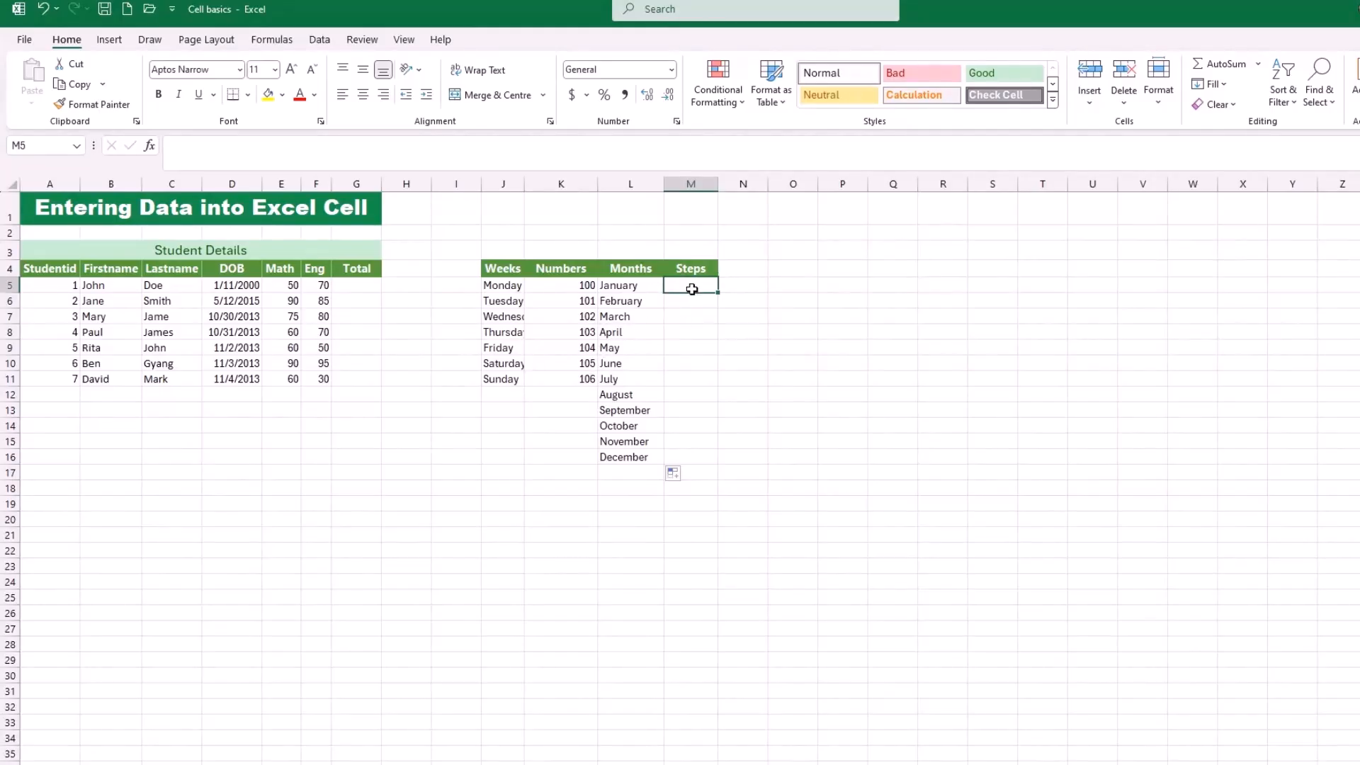
type("5")
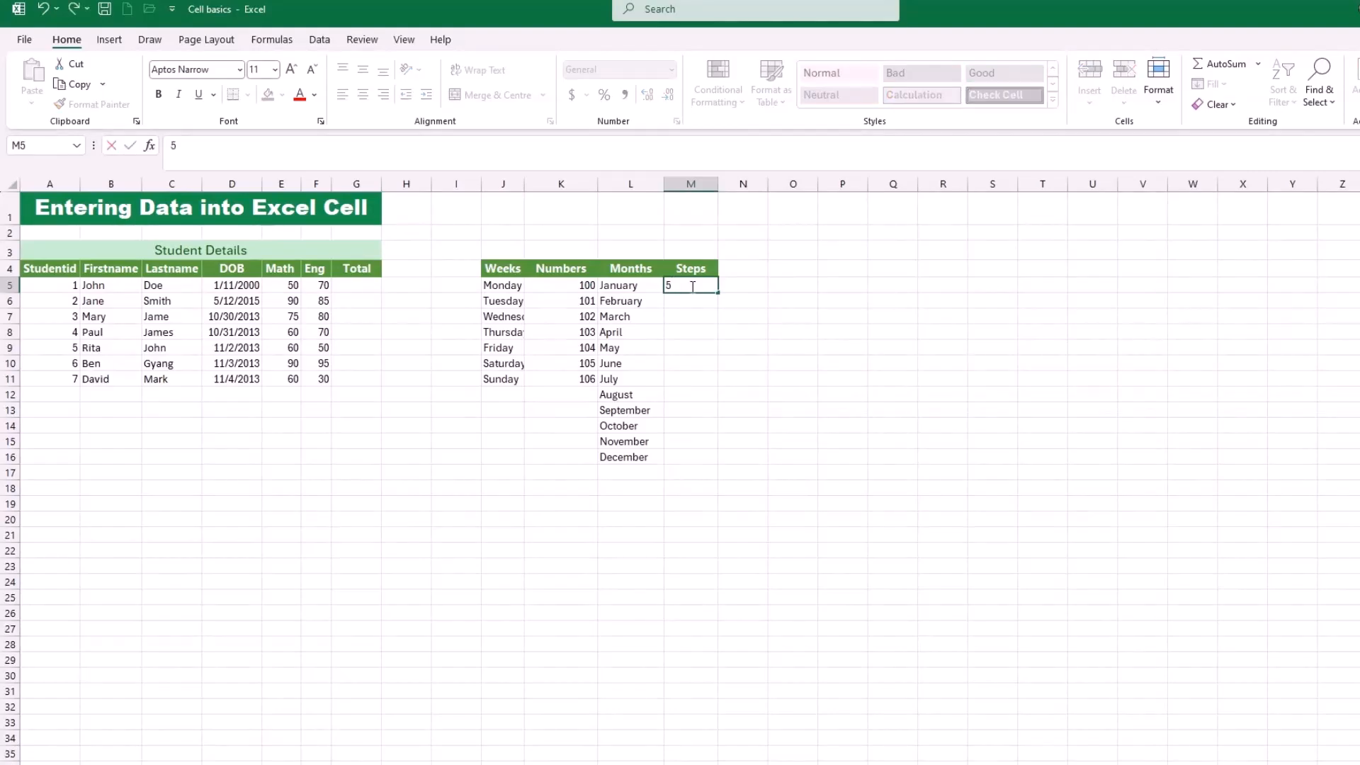
key("Return")
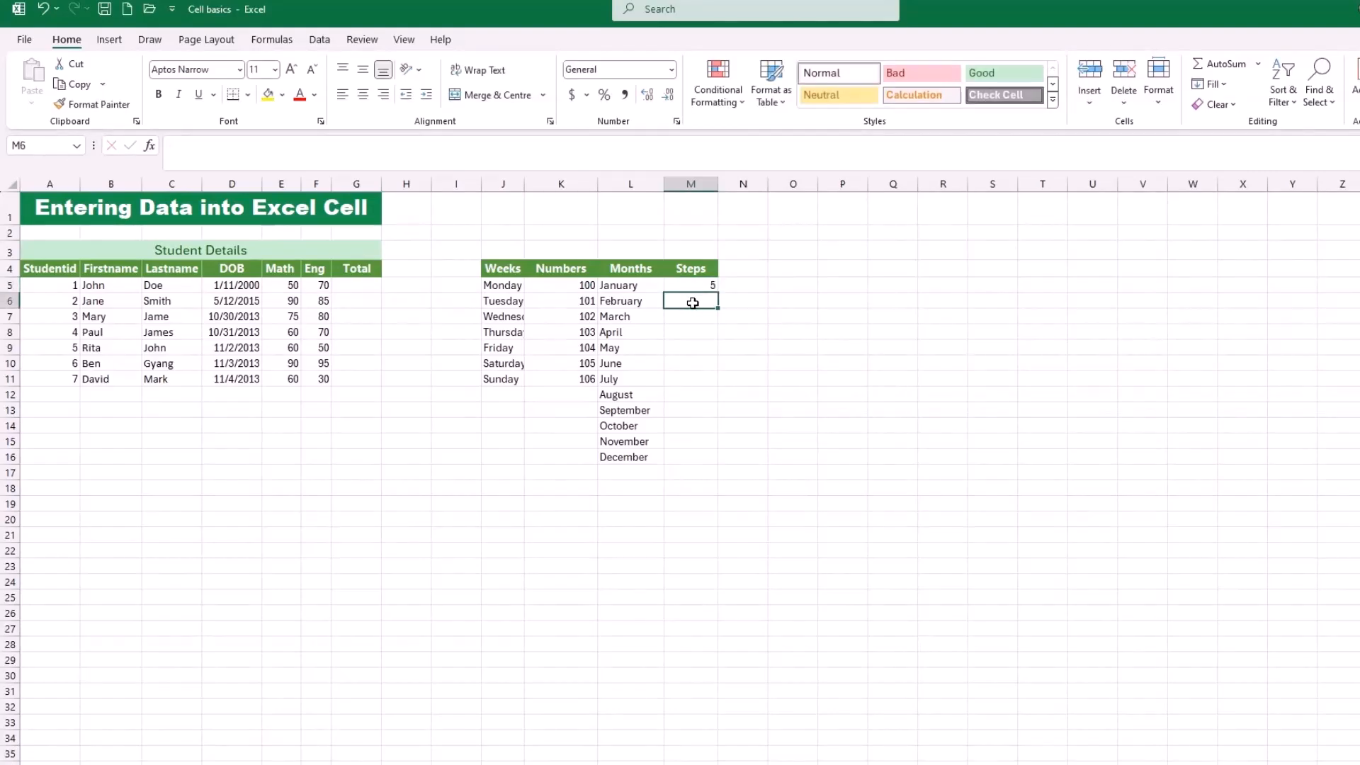
type("10")
key("Return")
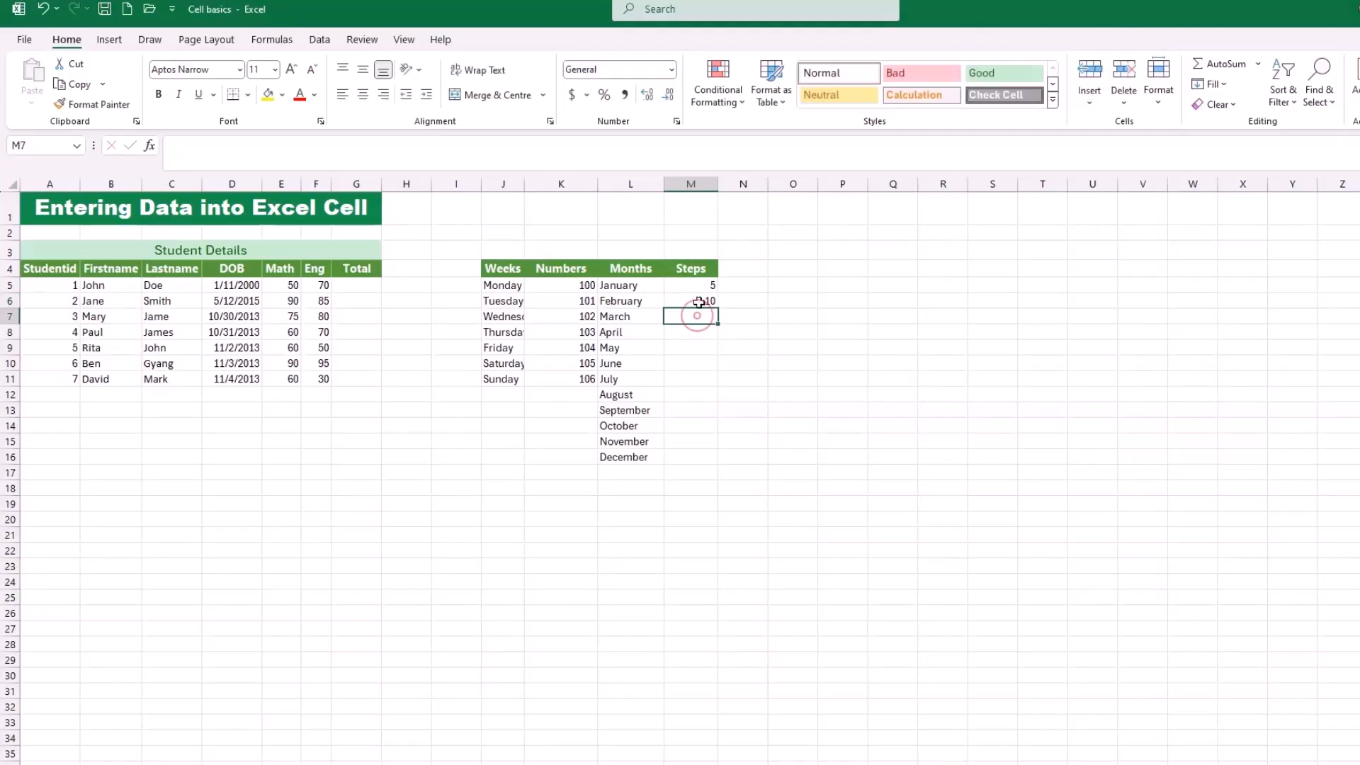
Extend the 5 and 10 pattern in cells M5:M6 down the Steps column to cell M17
left_click(701, 287)
left_click_drag(699, 287, 695, 301)
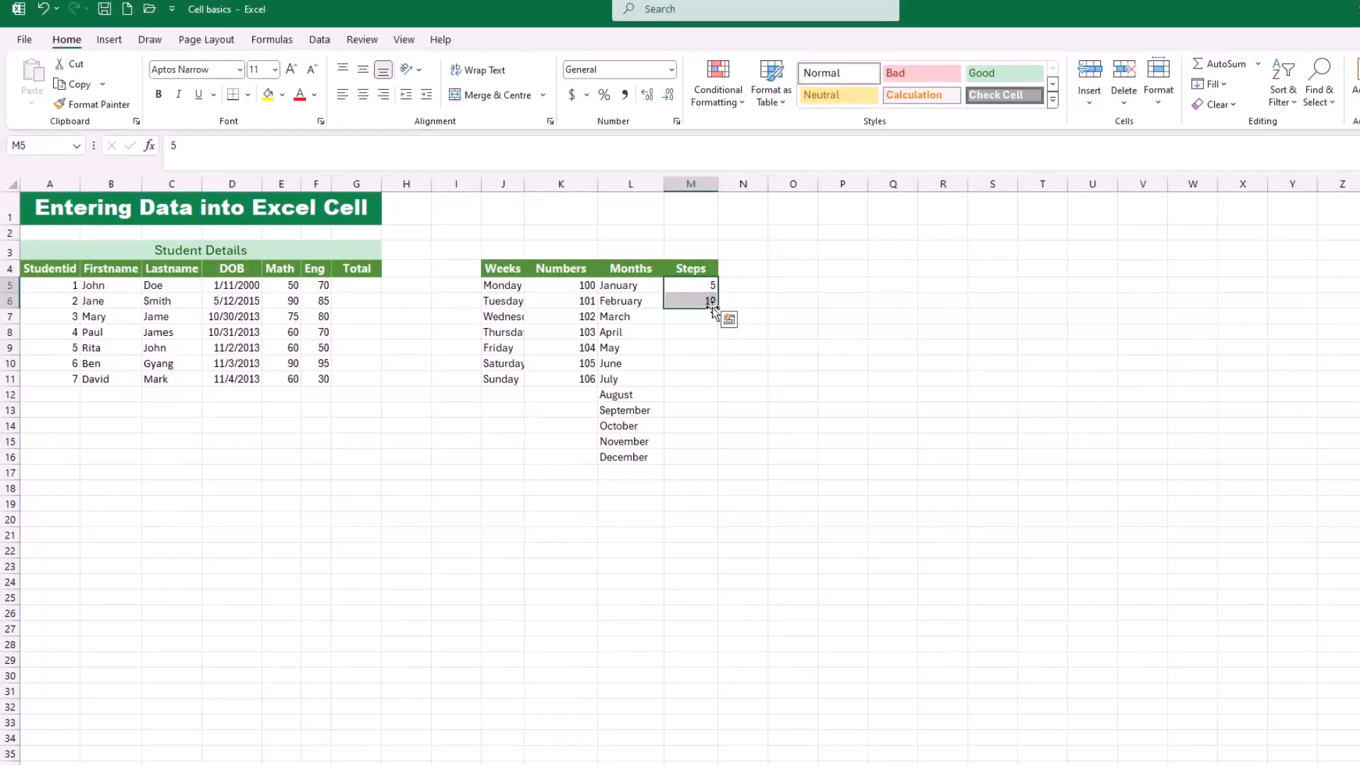
left_click_drag(717, 308, 700, 474)
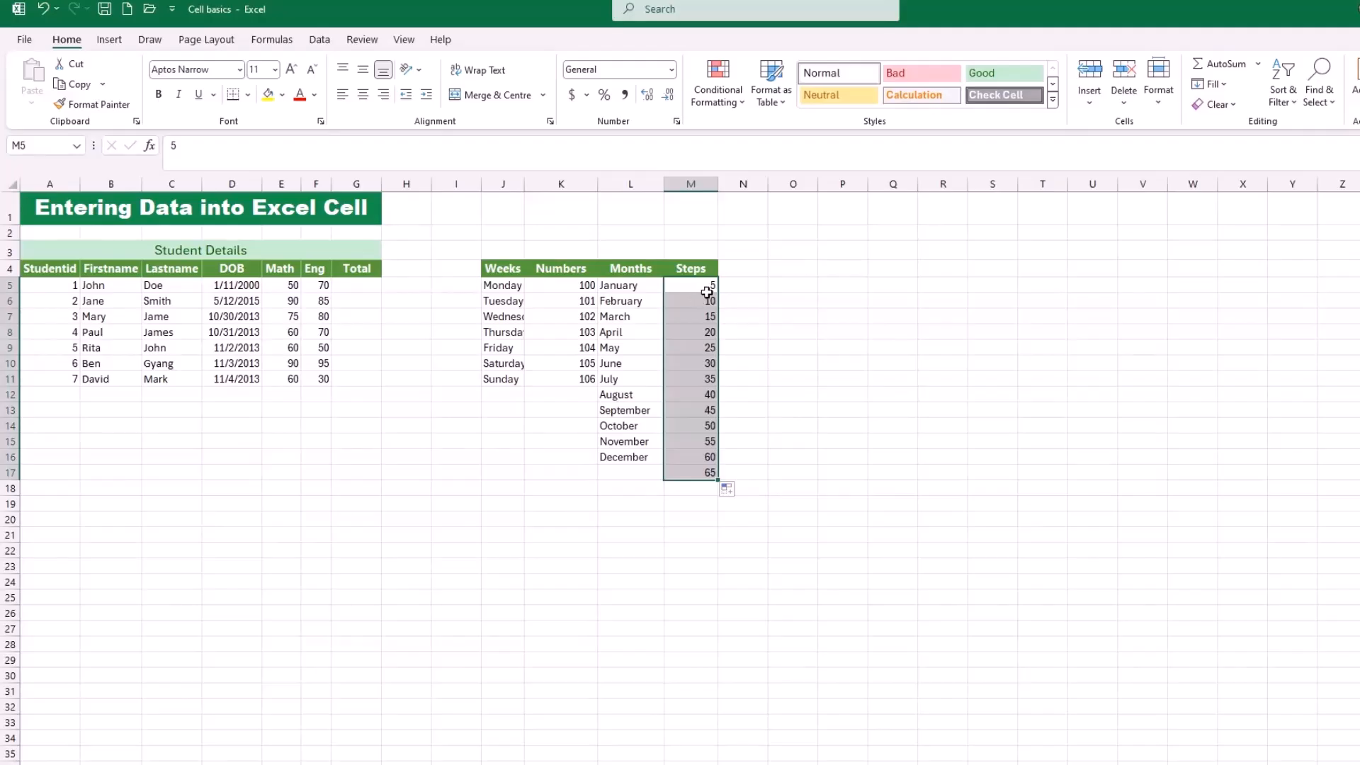
Examine the filled Steps values against the starting pair in cells M5 and M6
left_click(690, 306)
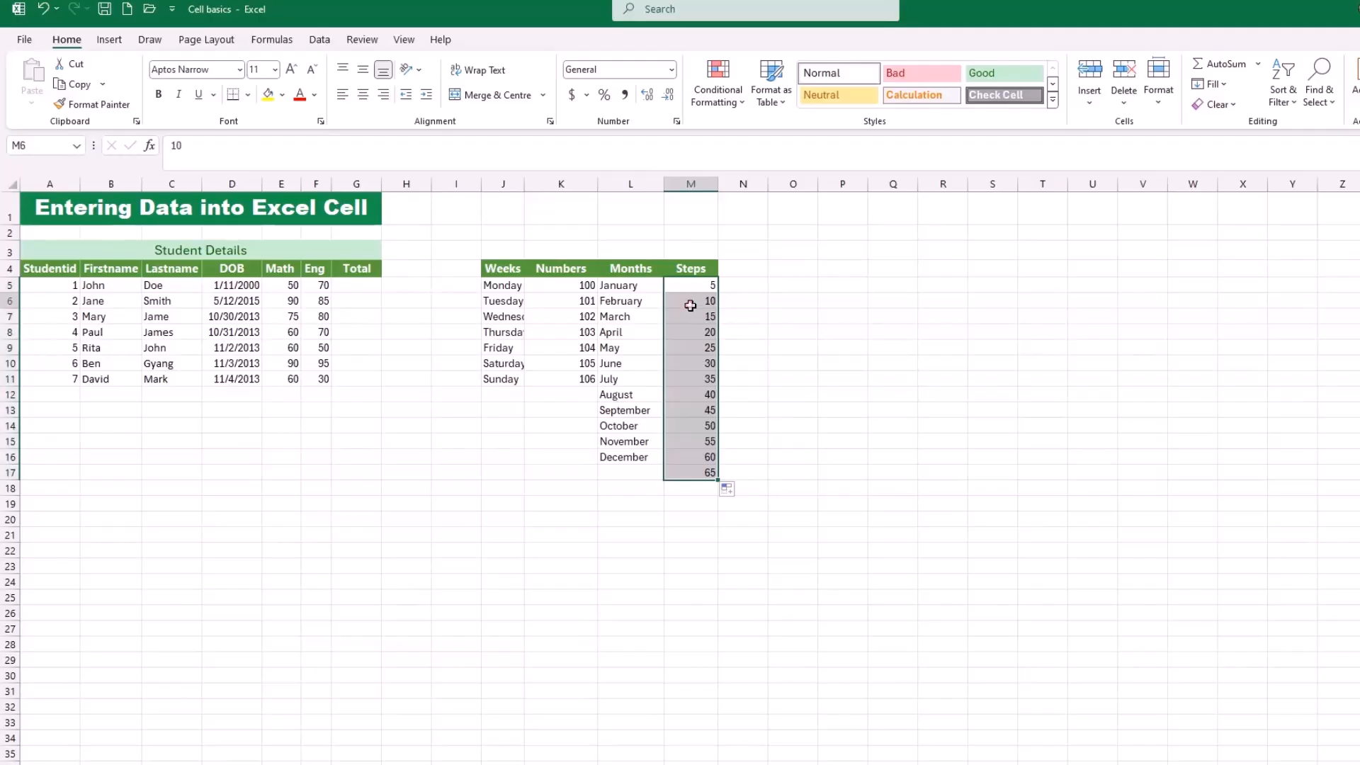
left_click(701, 284)
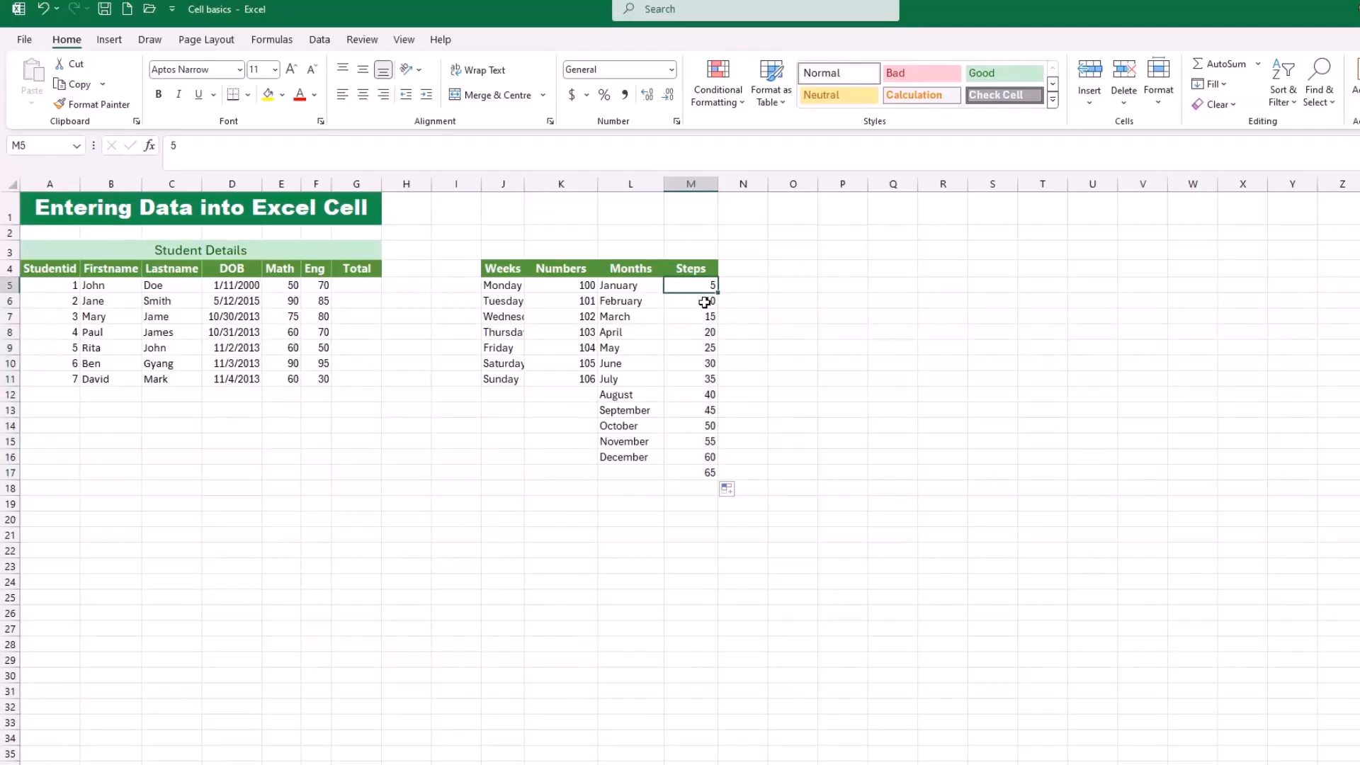
left_click(705, 303)
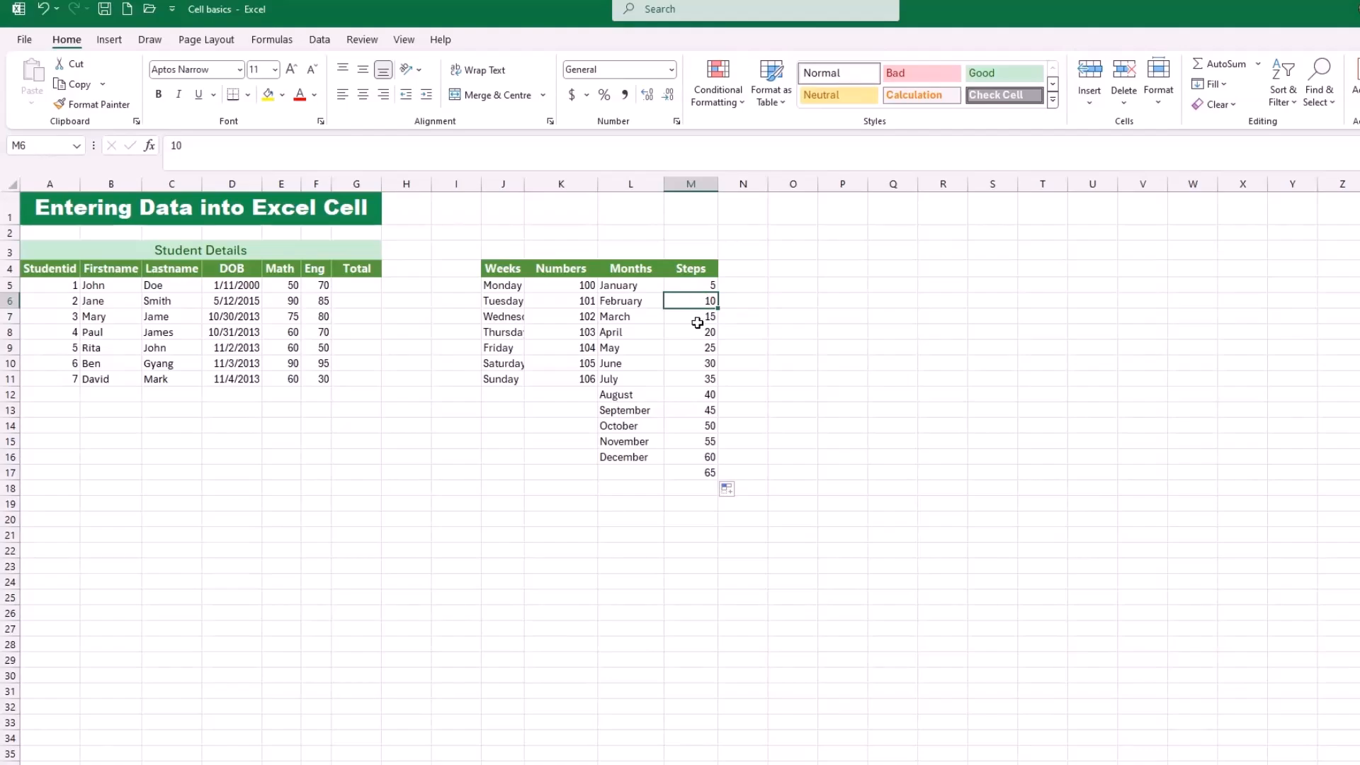
left_click_drag(698, 283, 699, 300)
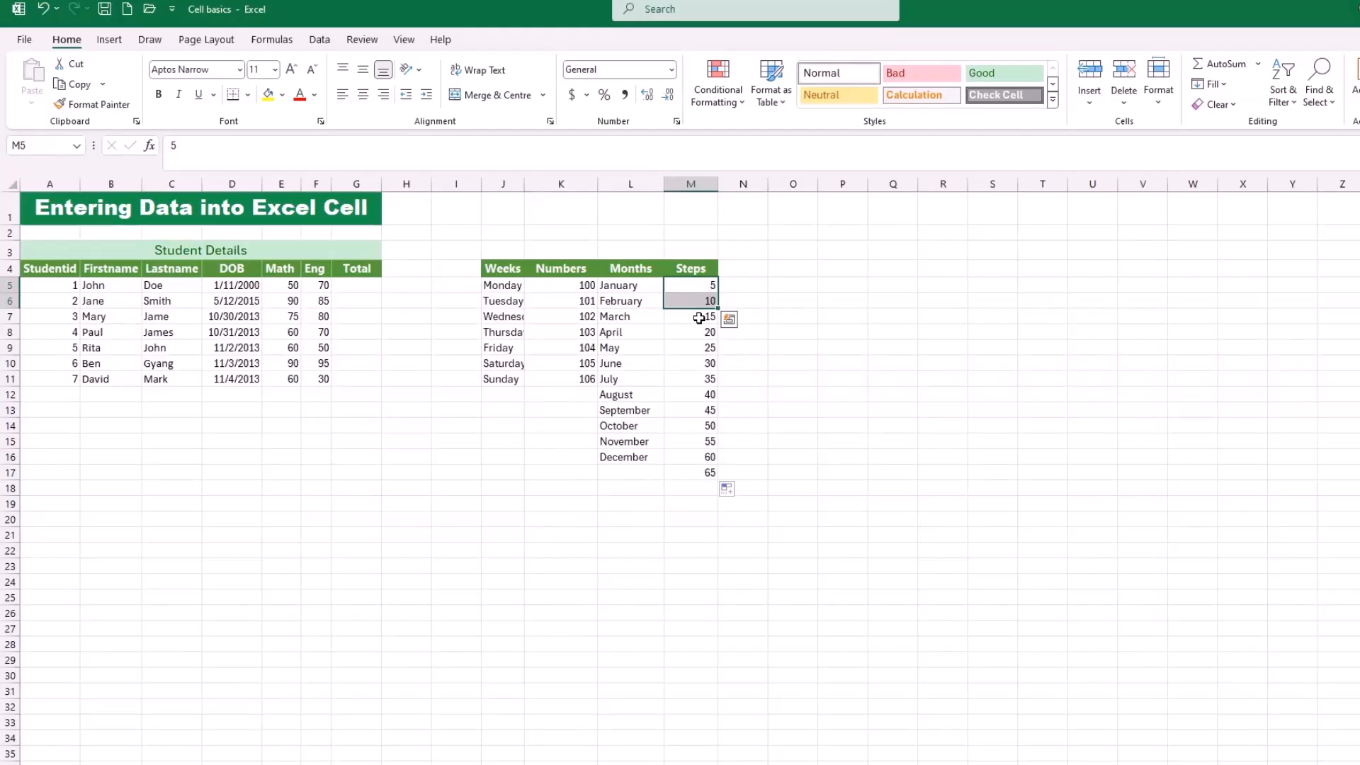
left_click(695, 316)
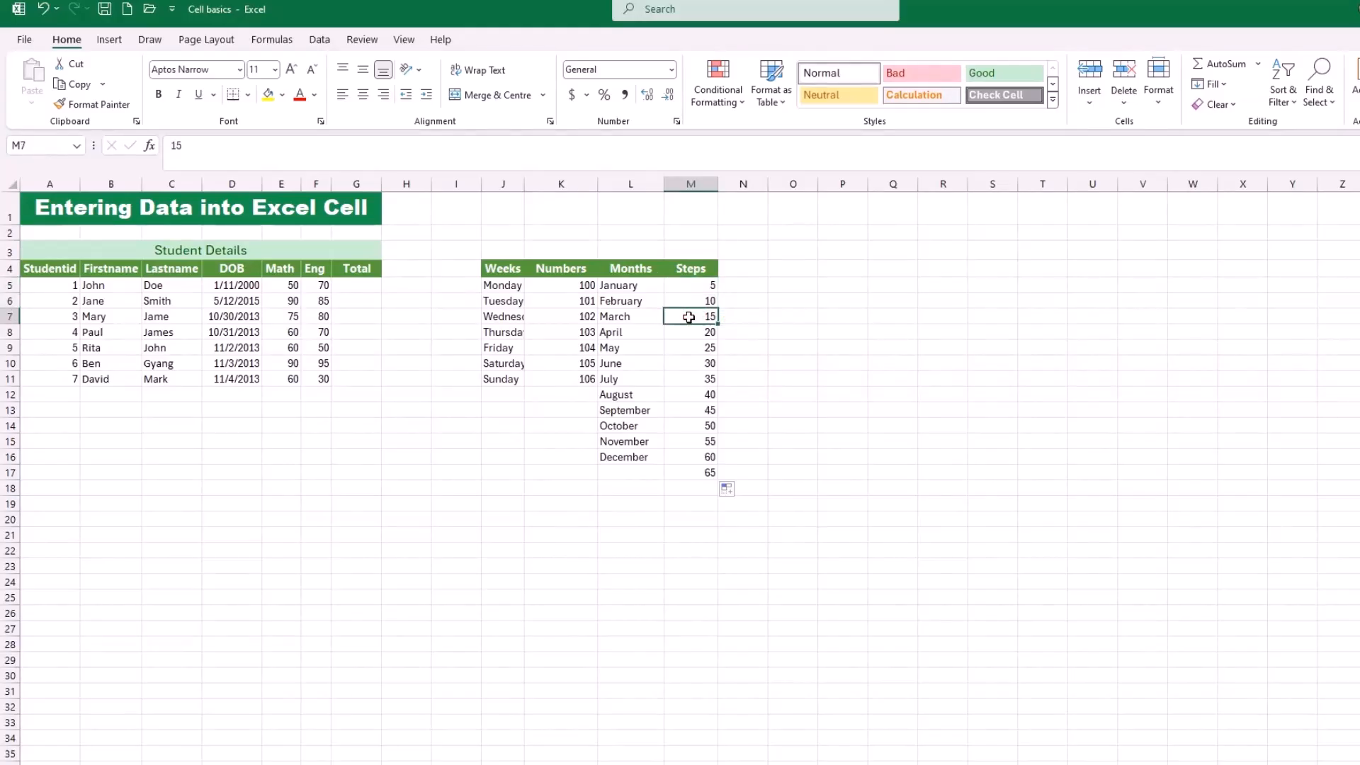
left_click(695, 331)
left_click(695, 347)
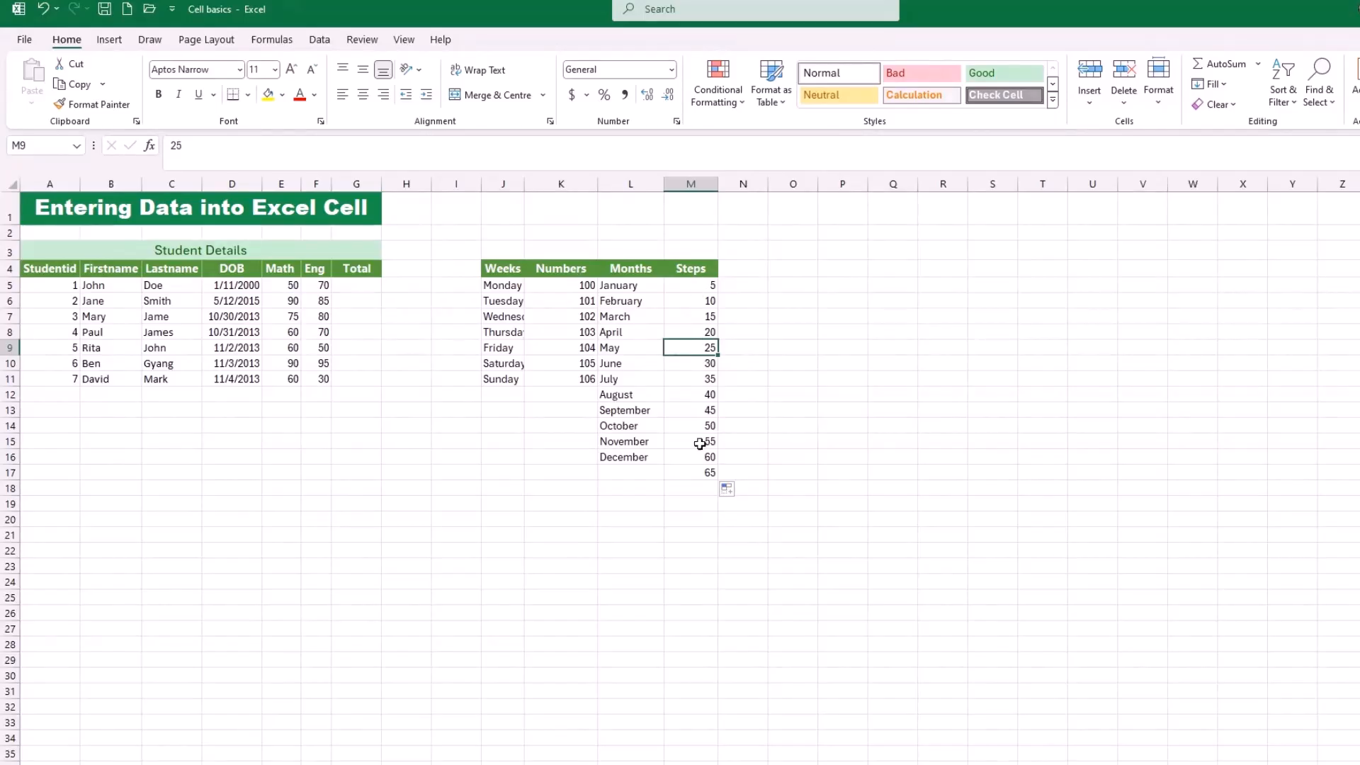
left_click(741, 269)
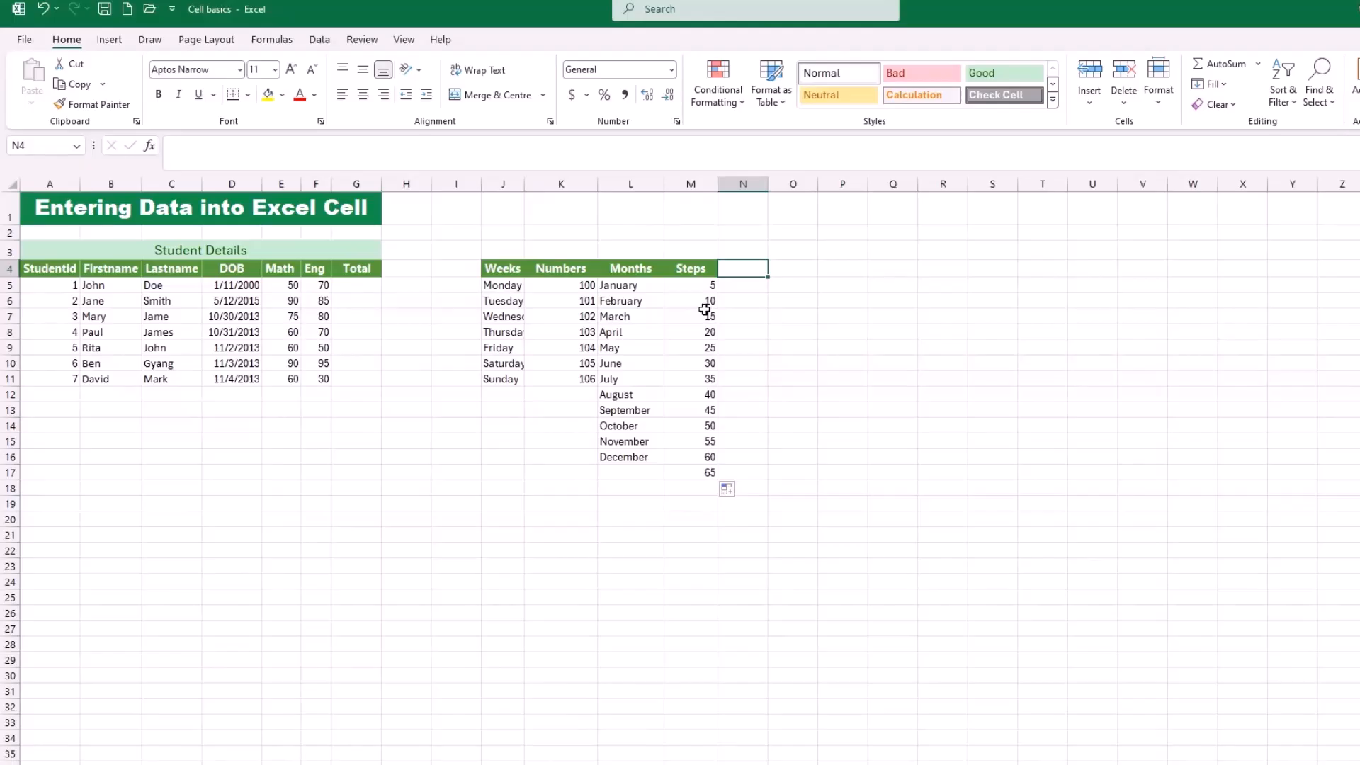
Apply the Good cell style to cell M5 and the 20% - Accent5 style to cell M6
left_click(704, 287)
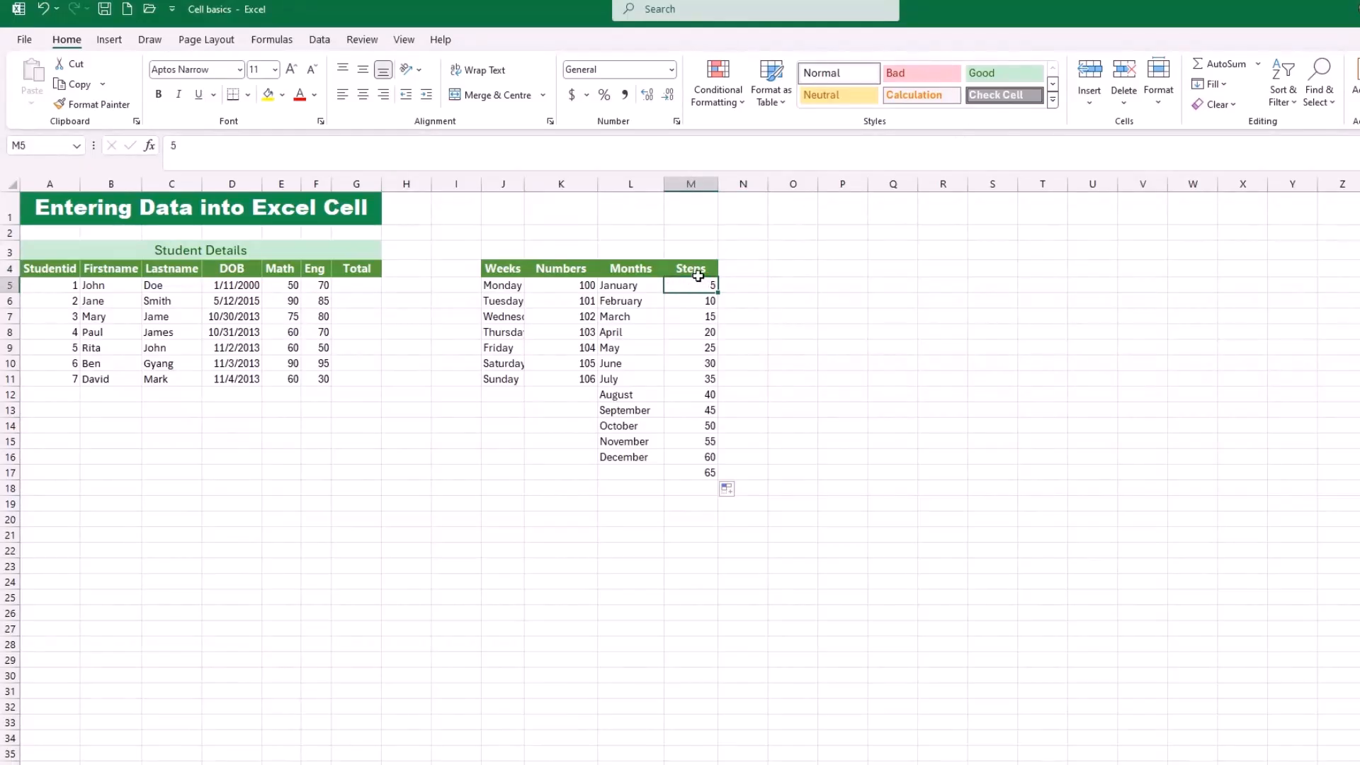
left_click(1000, 74)
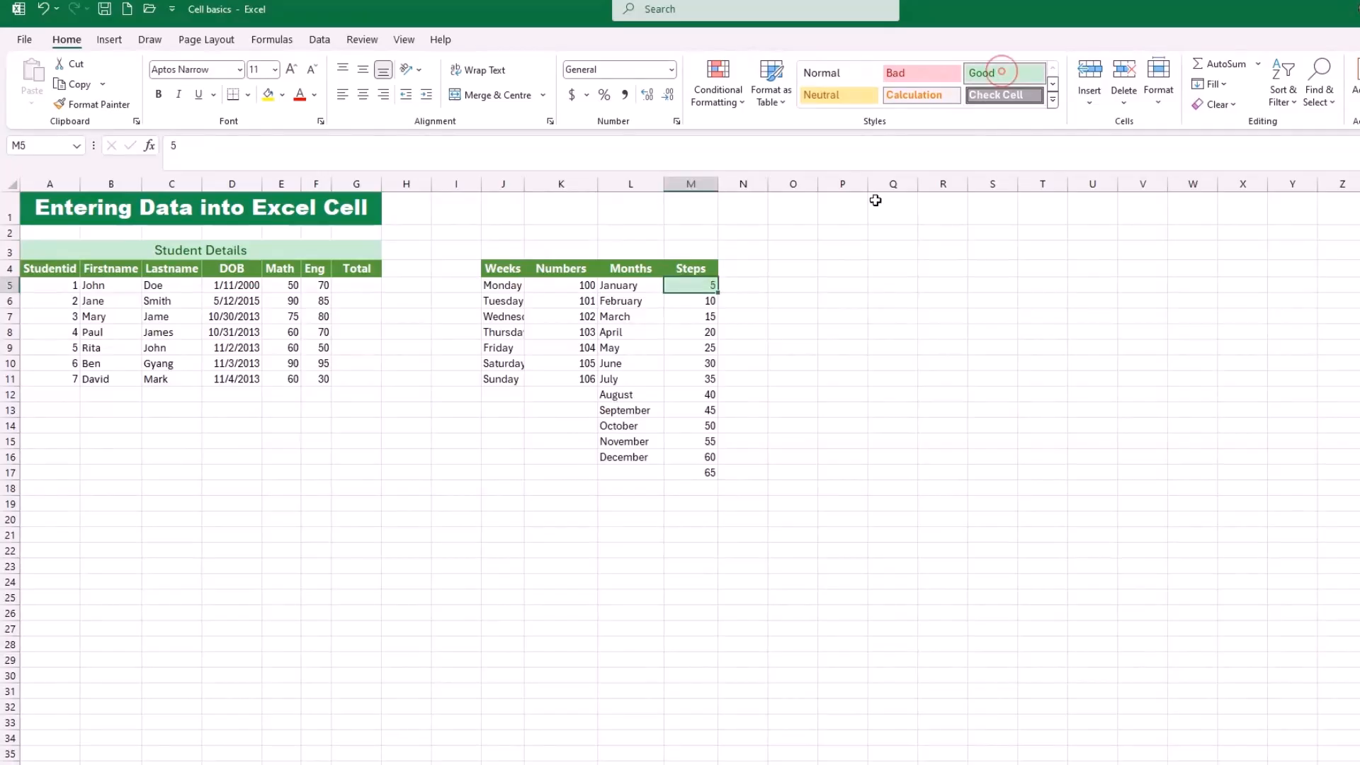
left_click(708, 299)
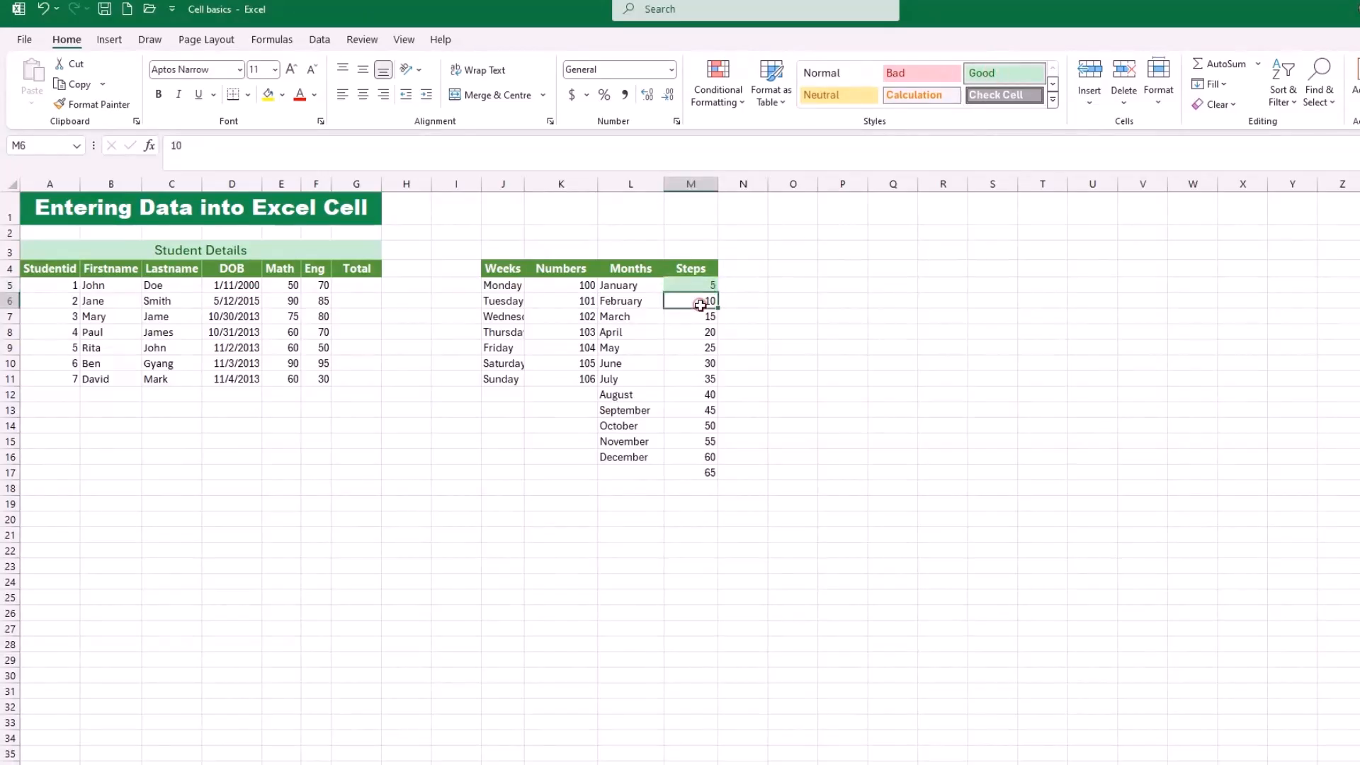
left_click(1052, 103)
left_click(1172, 273)
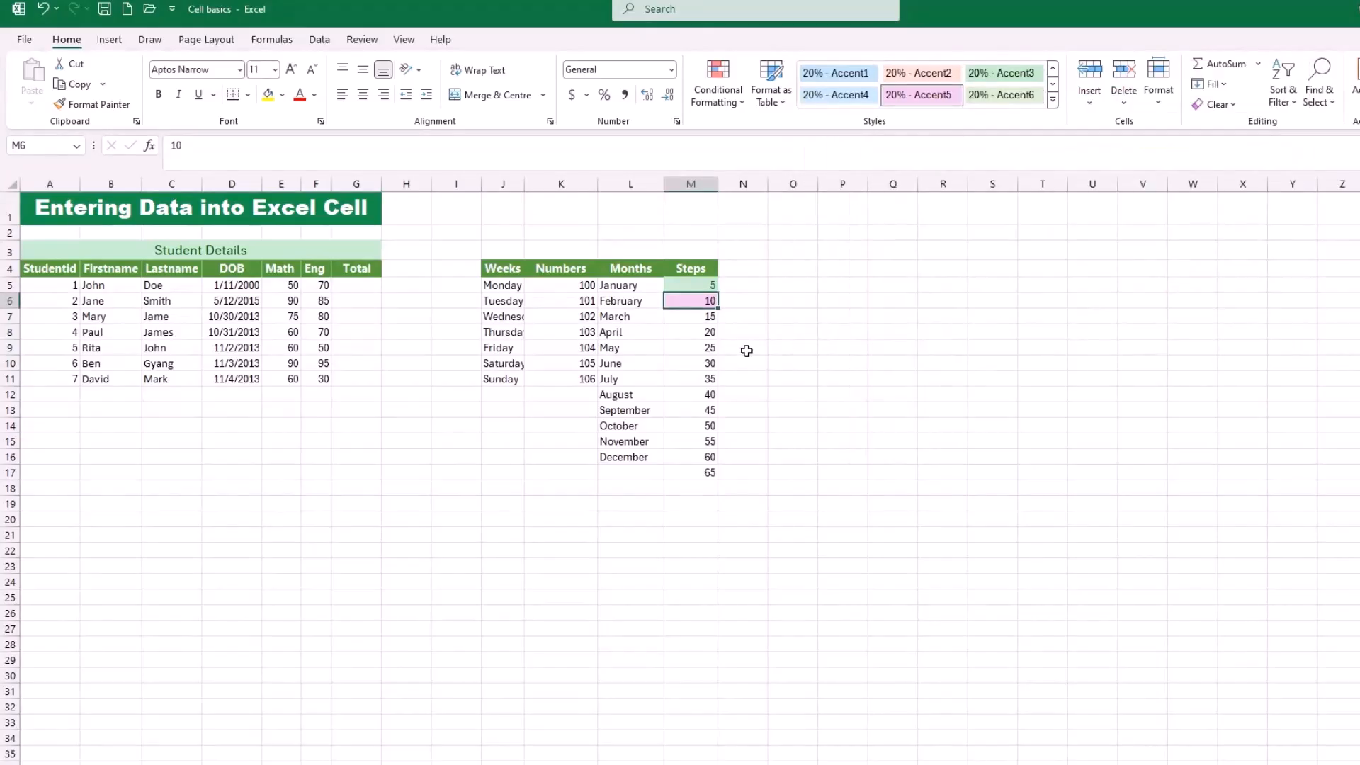
Fill the values and alternating styles of cells M5:M6 down the Steps column to cell M17
left_click(691, 331)
left_click(706, 282)
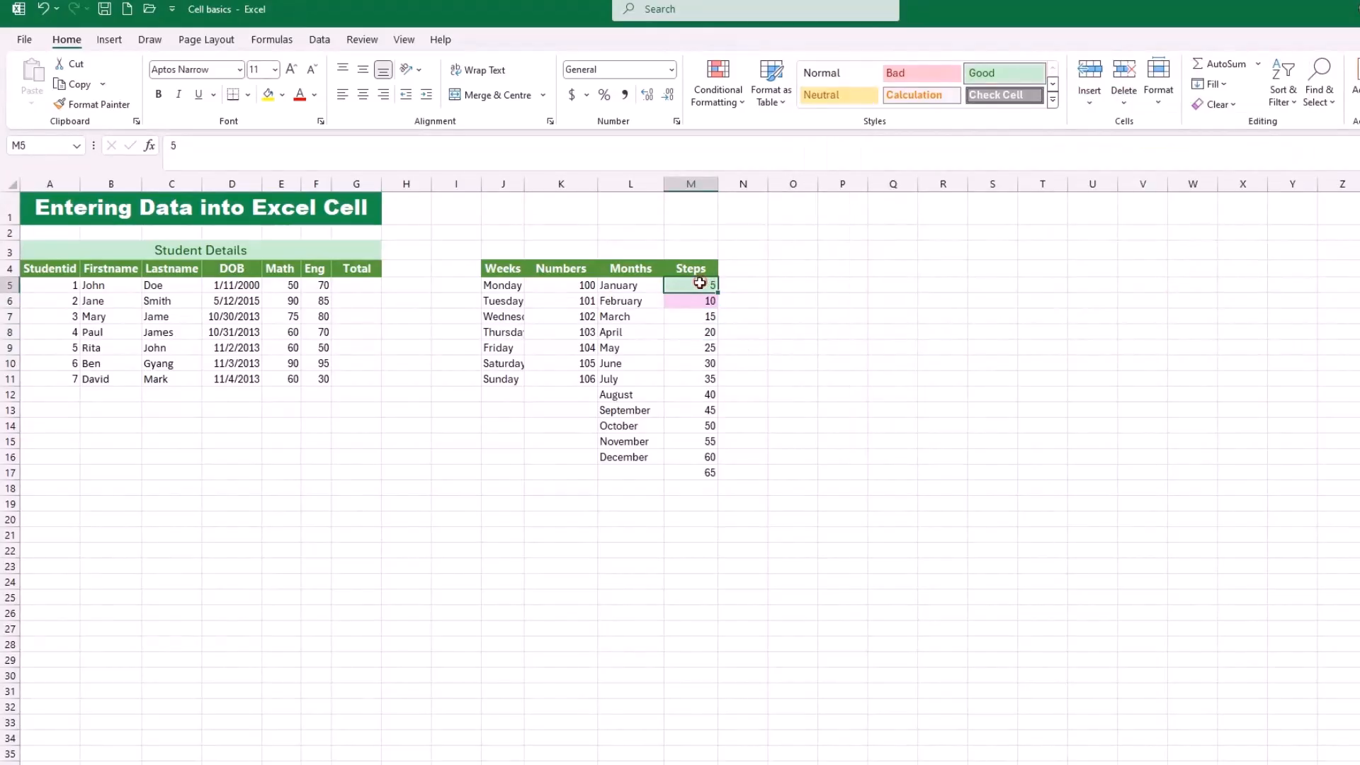
left_click_drag(699, 282, 704, 480)
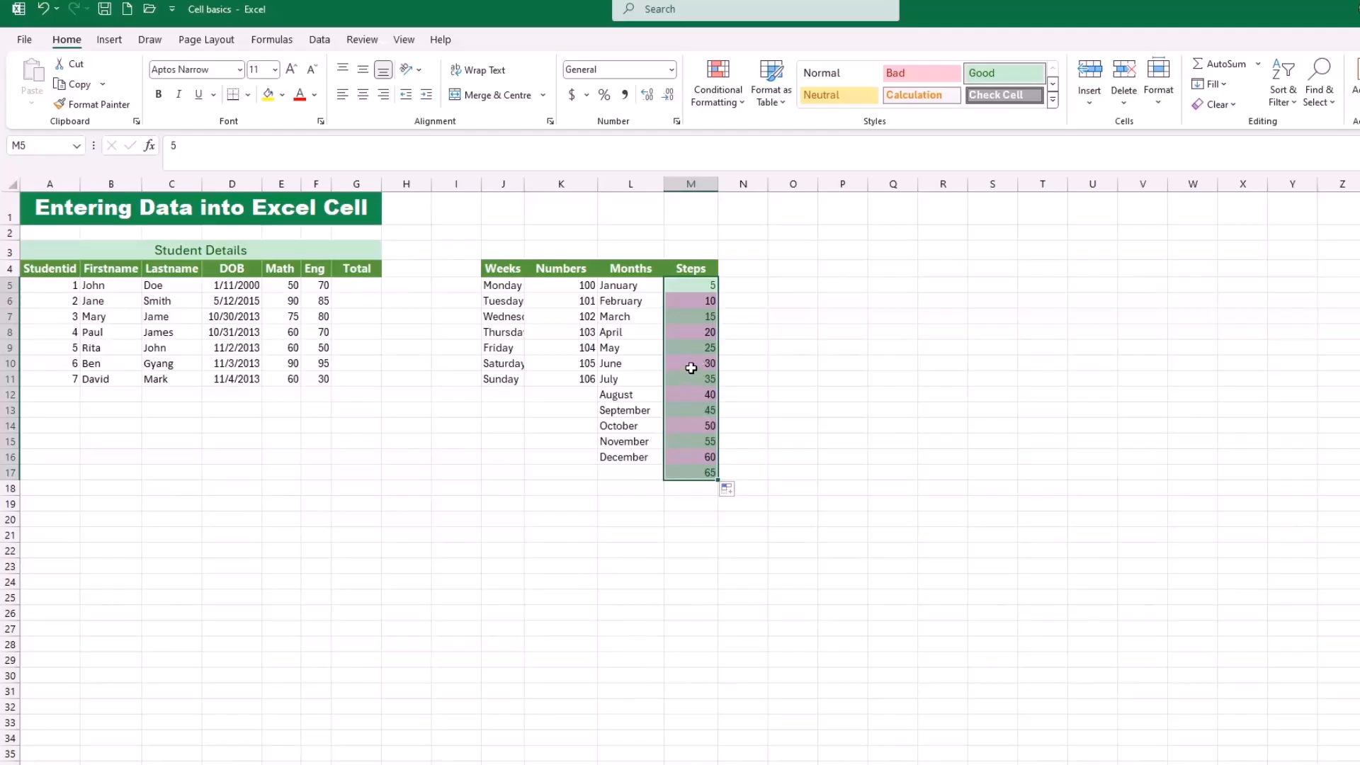
Examine how the two cell styles alternate down the first rows of the Steps column
left_click(689, 285)
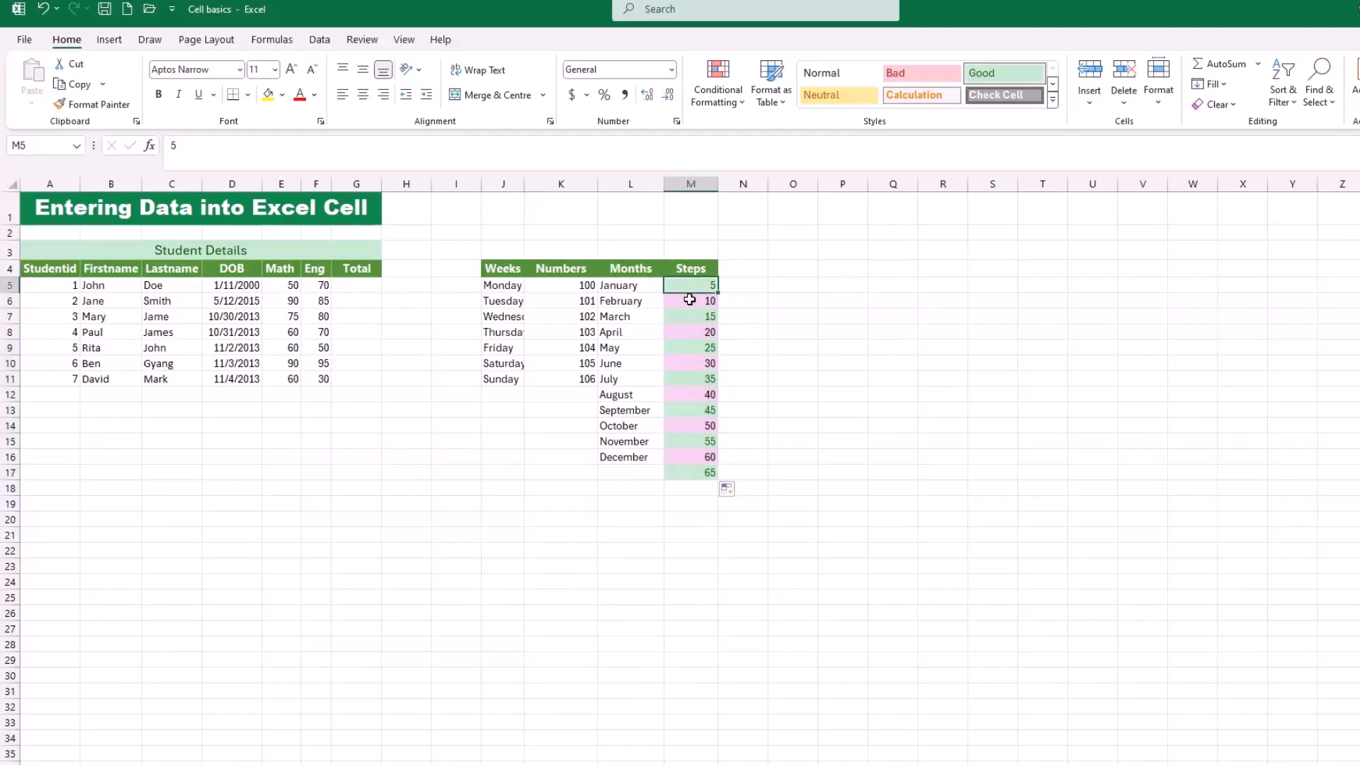
left_click(695, 318)
left_click(696, 288)
left_click(695, 301)
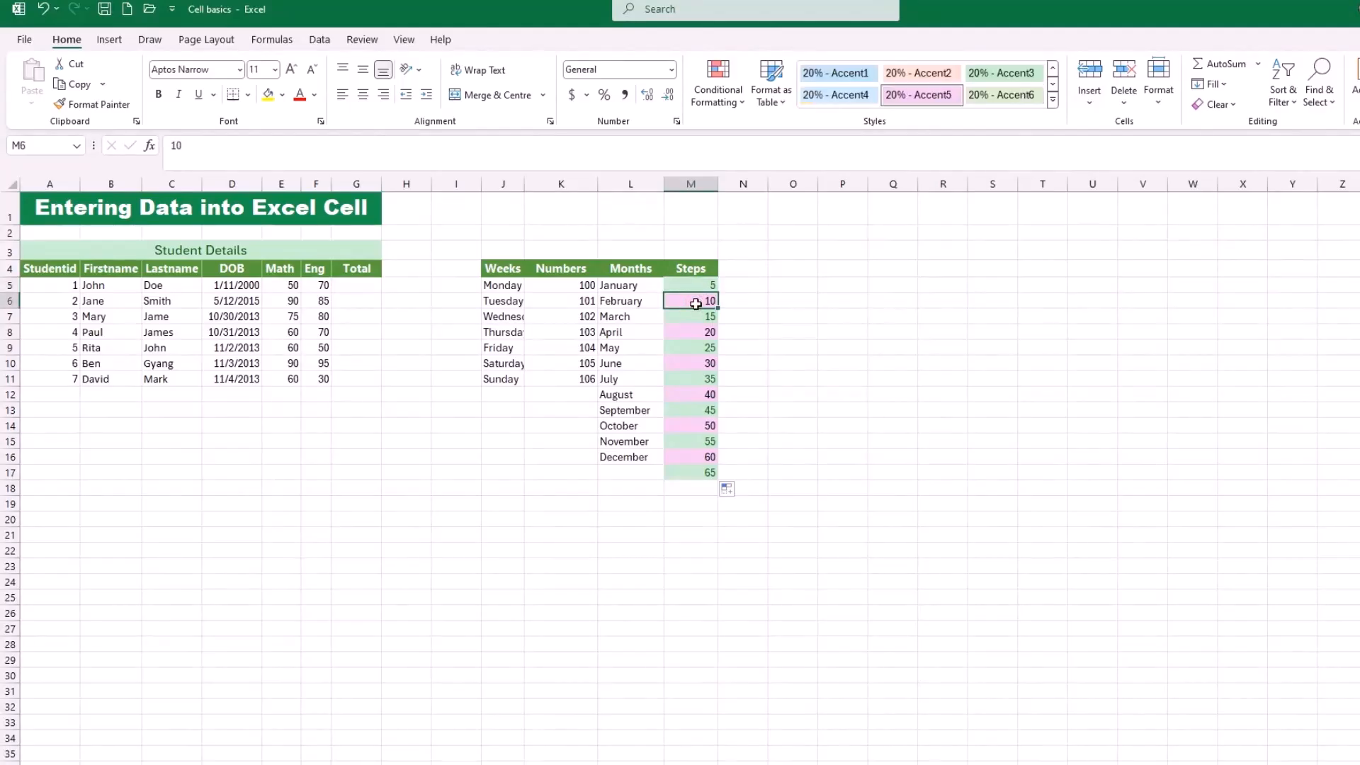
left_click(695, 315)
left_click(697, 333)
left_click(697, 349)
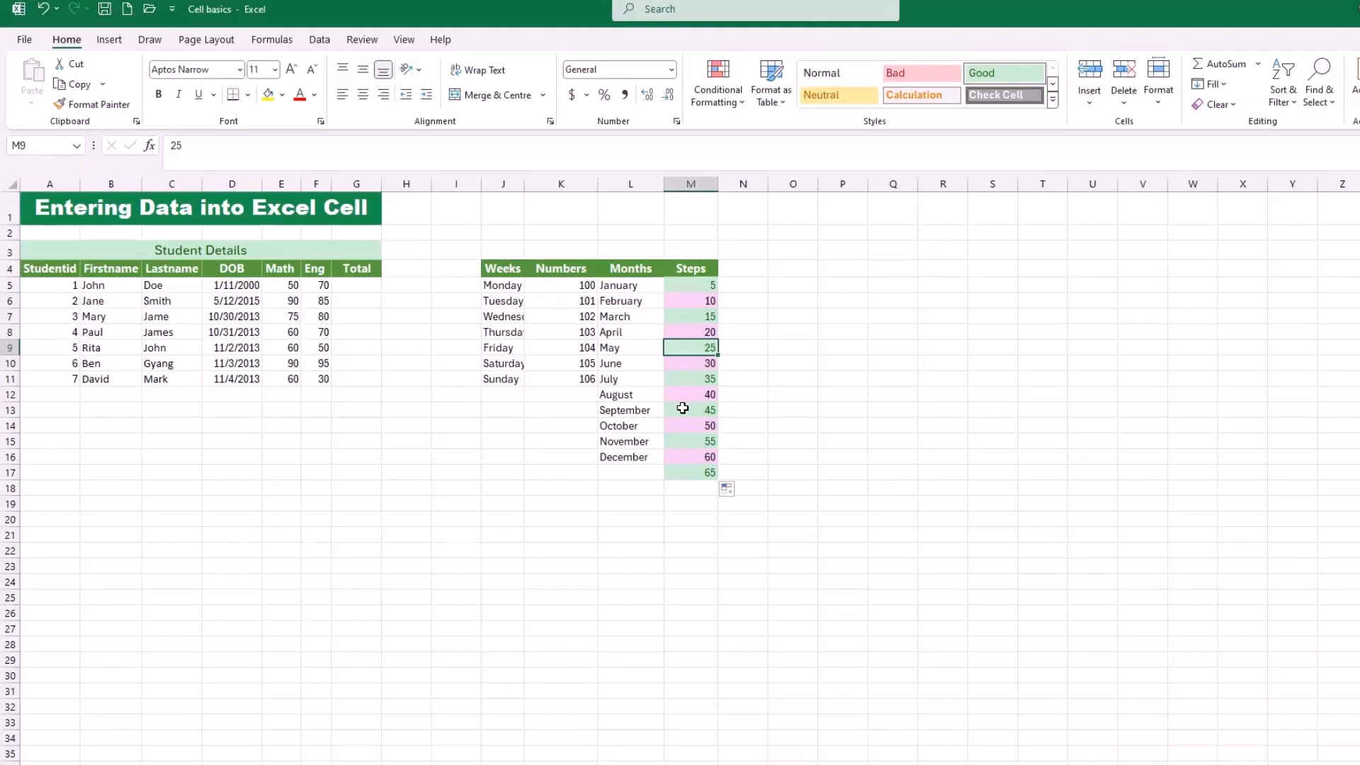
Enter the formula =SUM(E5:F5) in cell G5 to total the first student's Math and Eng scores
left_click(358, 285)
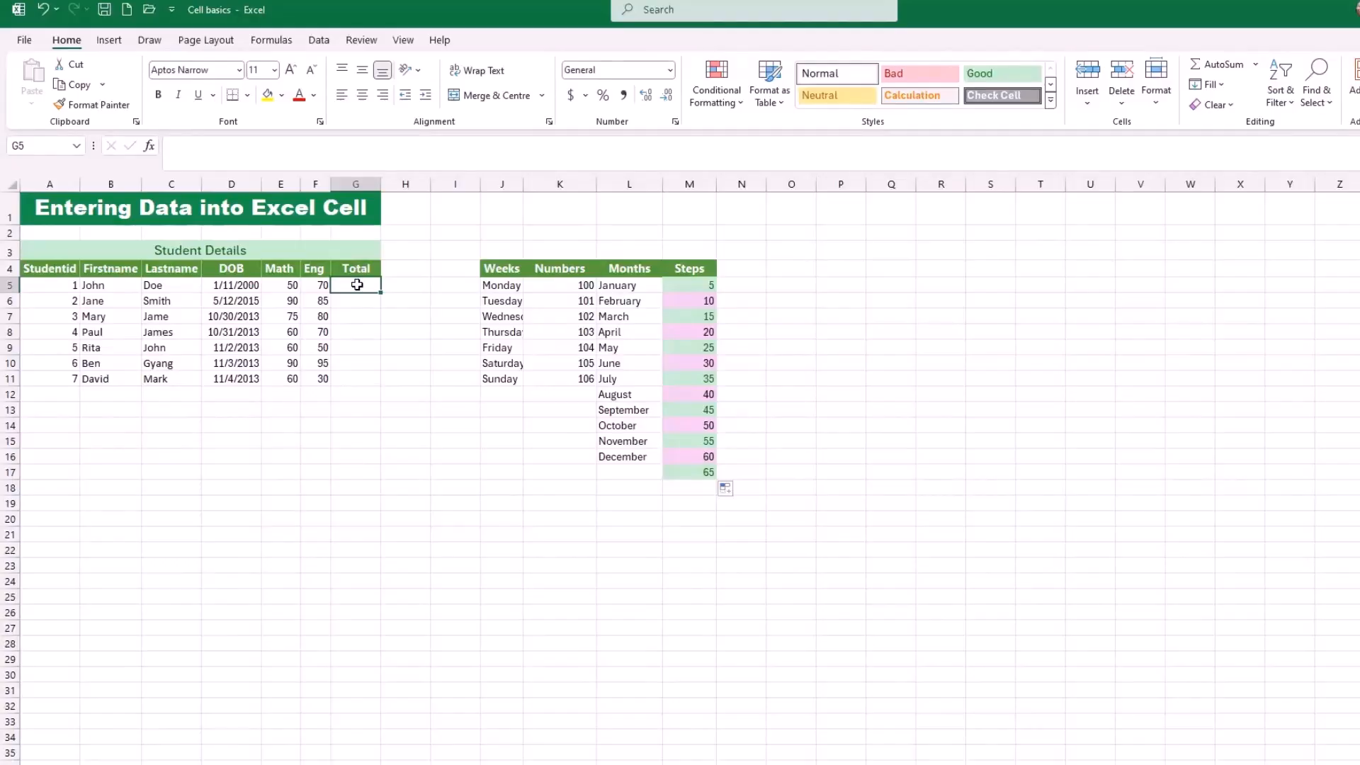
left_click(196, 156)
type("=S")
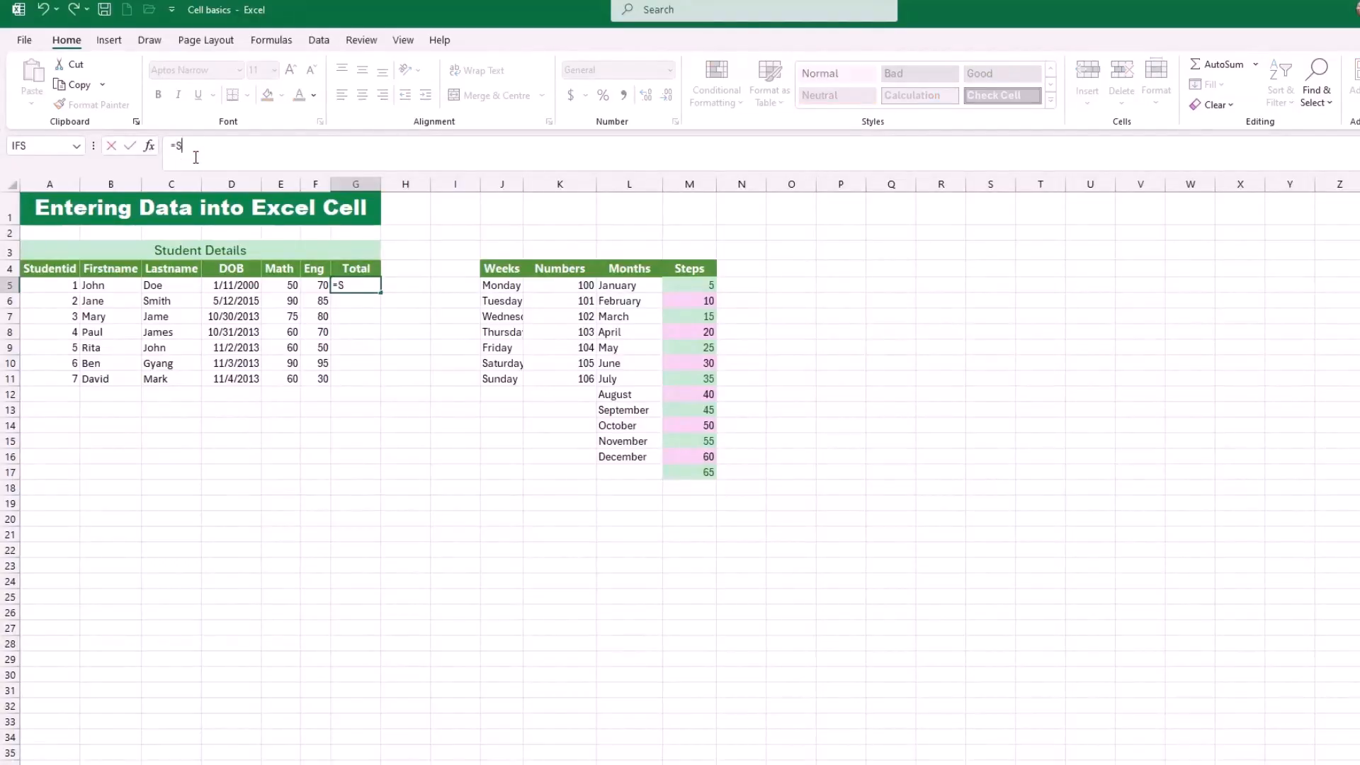
type("UM(")
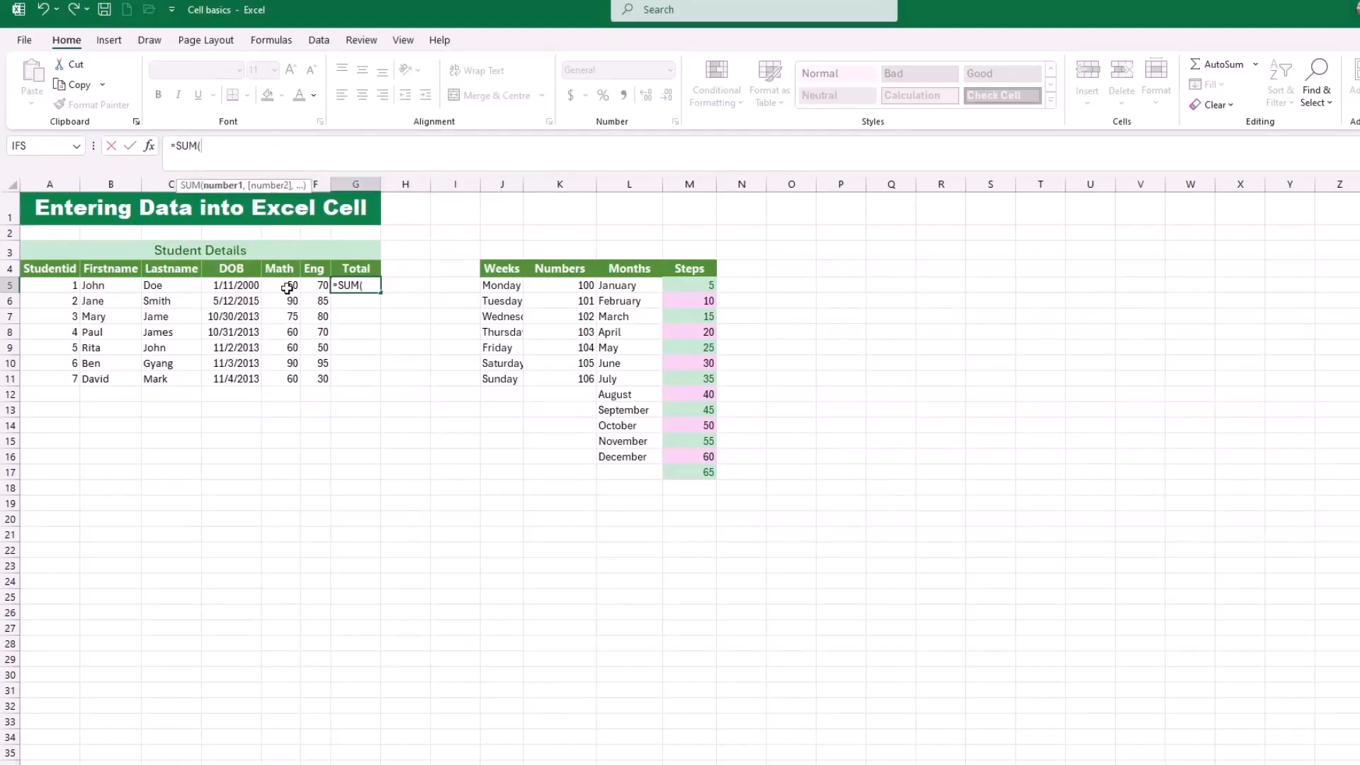
left_click_drag(287, 287, 307, 282)
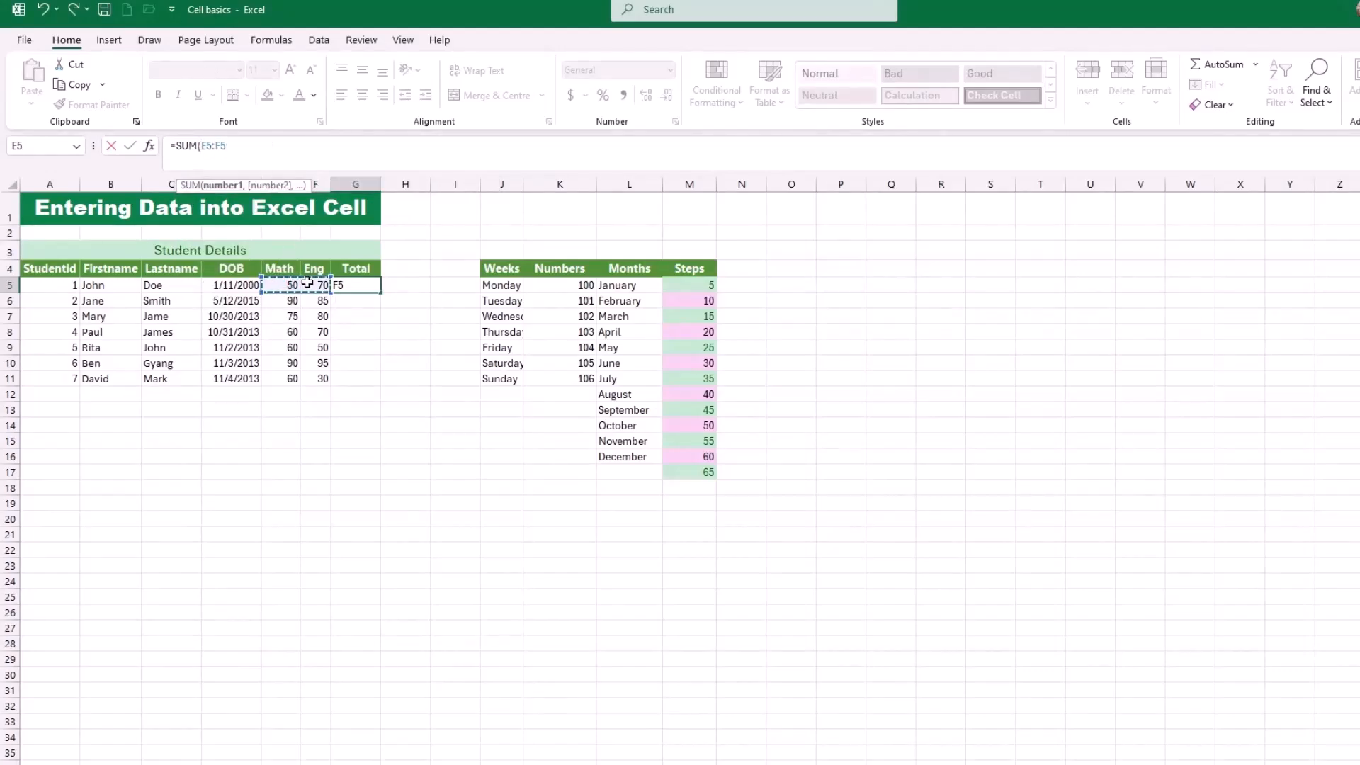
type(")")
key("Return")
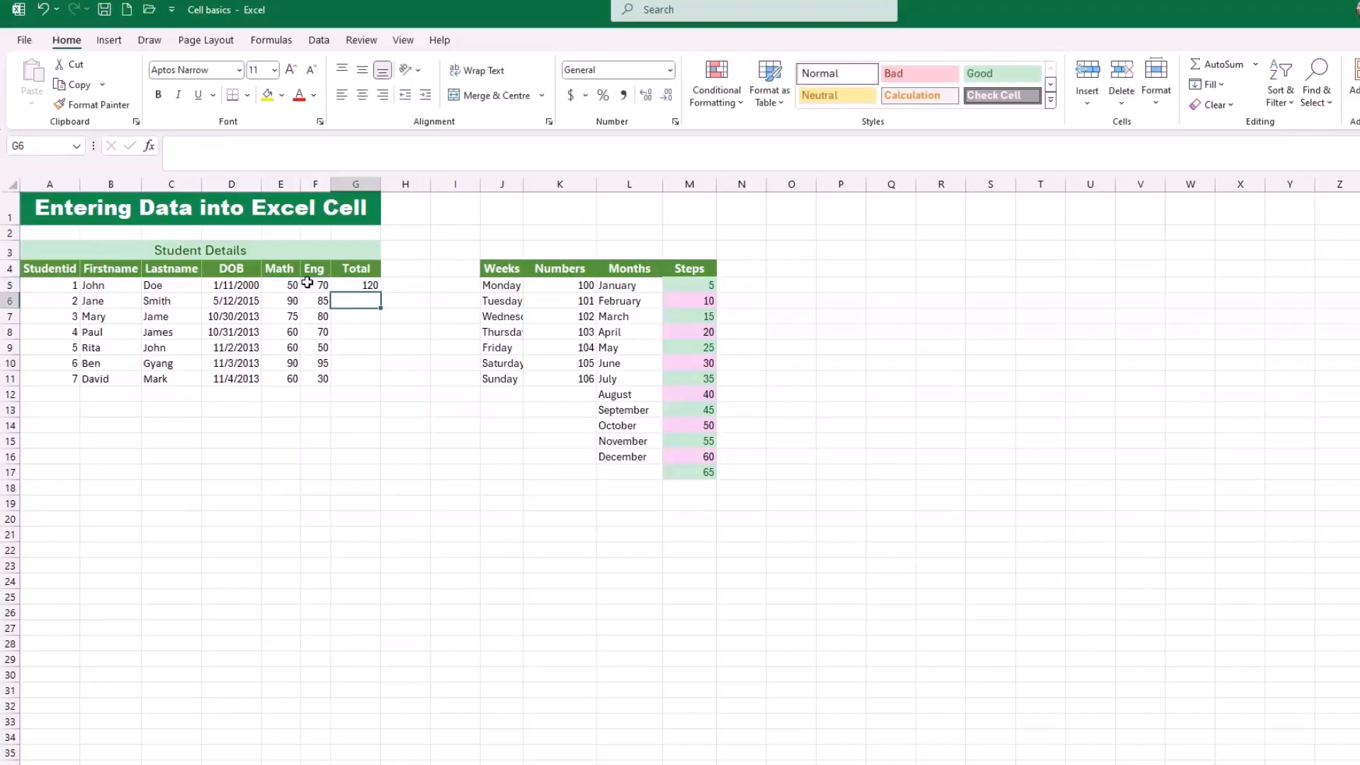
Check the SUM formula in cell G5 and fill it down the Total column to cell G11
left_click(357, 284)
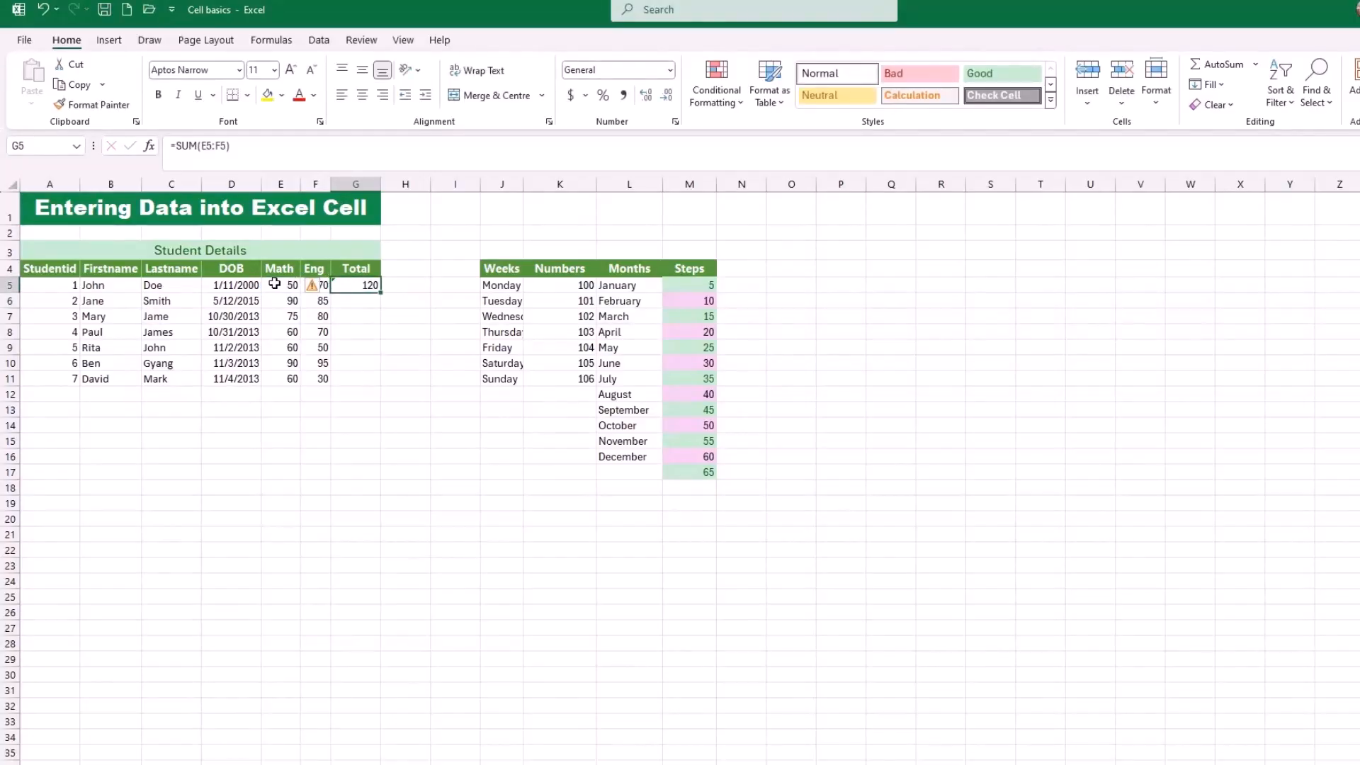
left_click(357, 301)
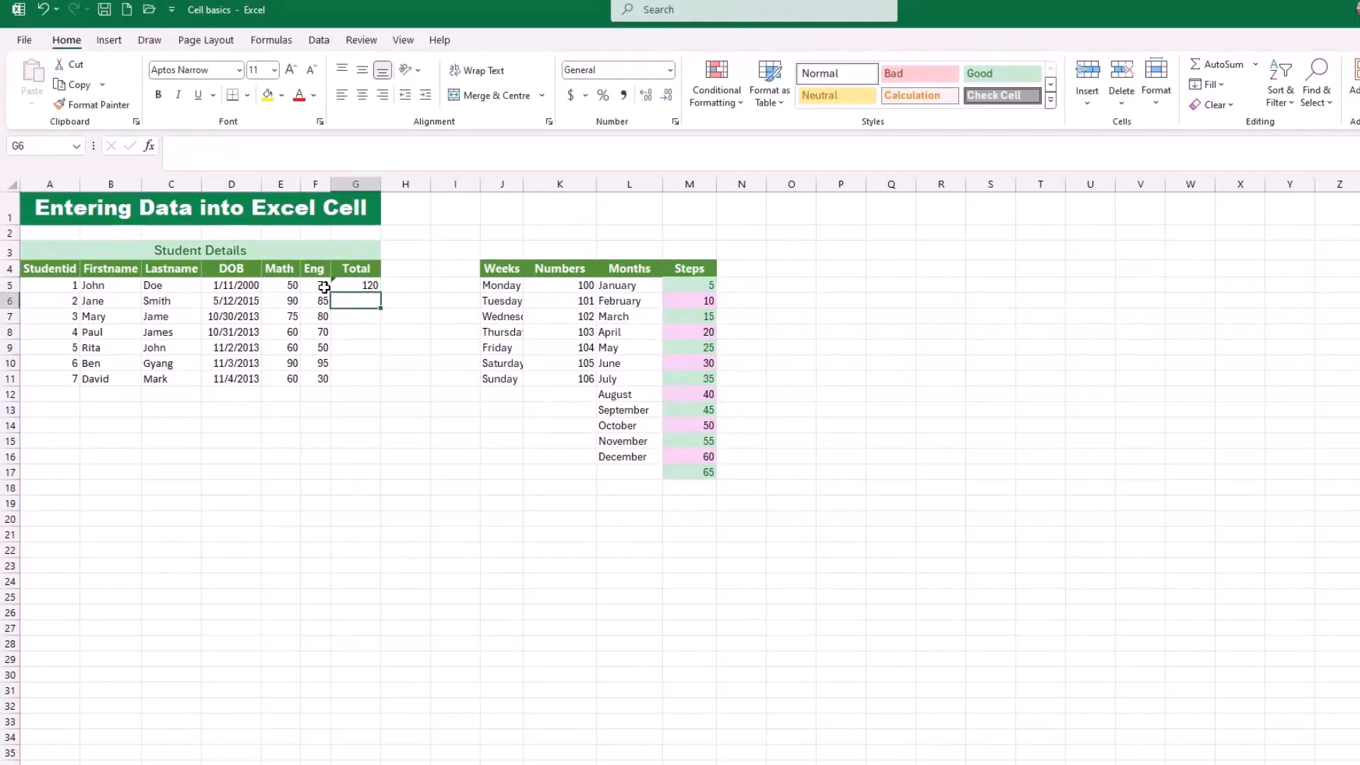
left_click(372, 285)
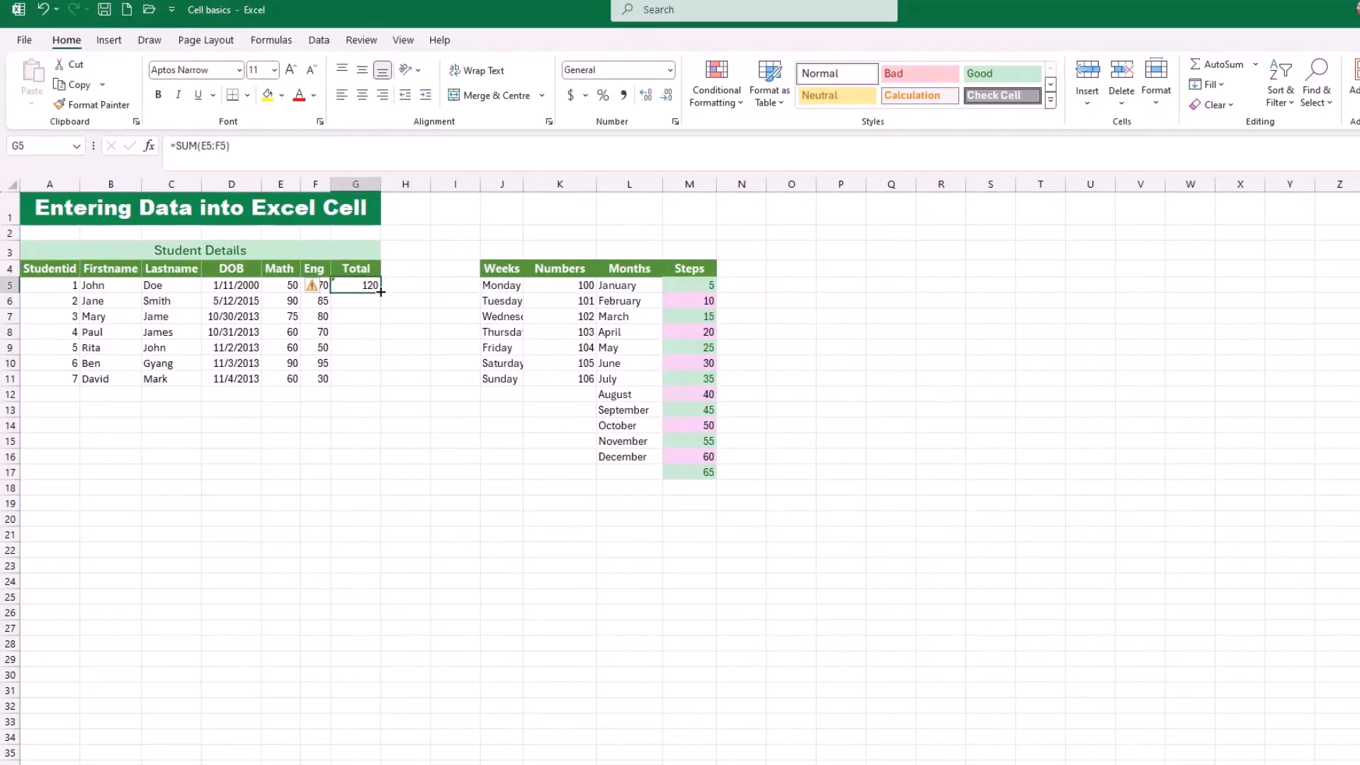
left_click_drag(380, 292, 361, 381)
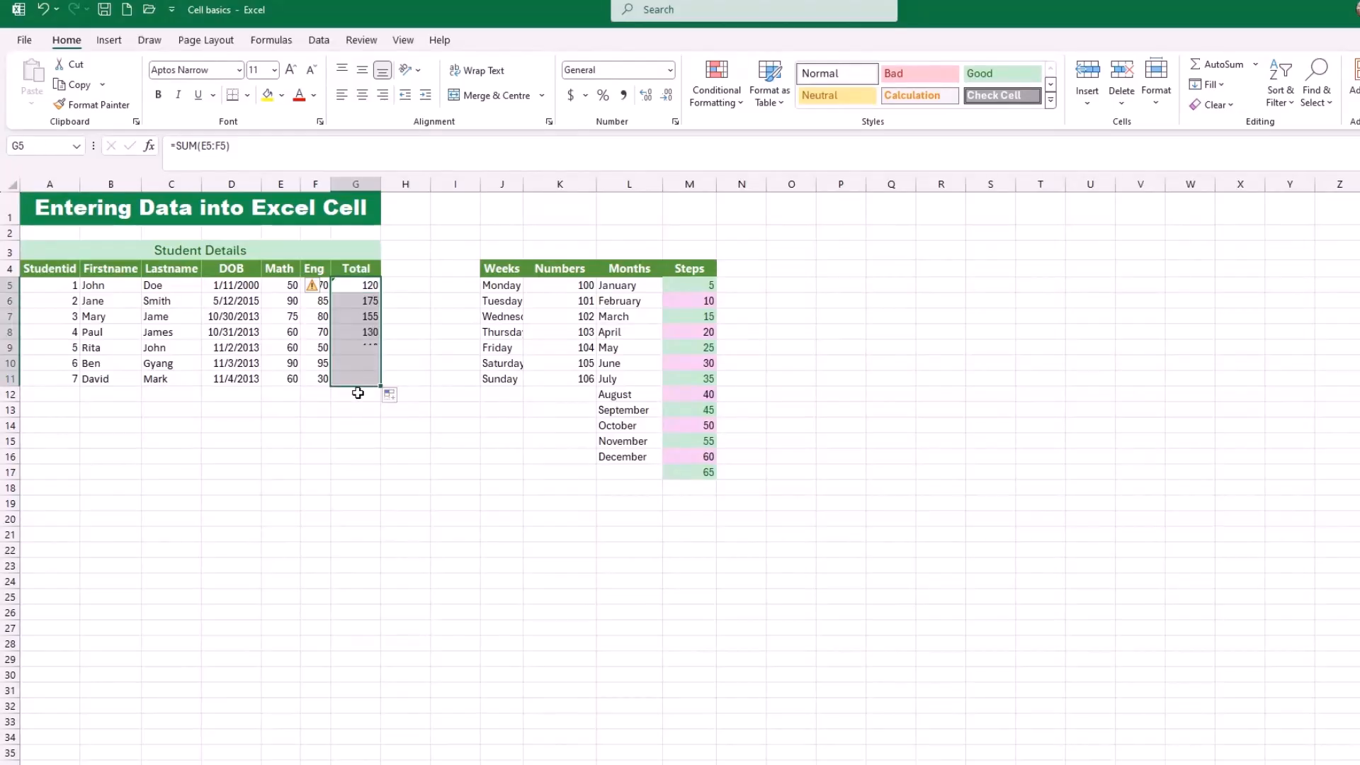
Inspect the copied formulas in the Total column, and undo the fill below cell G5
left_click(367, 303)
left_click(369, 319)
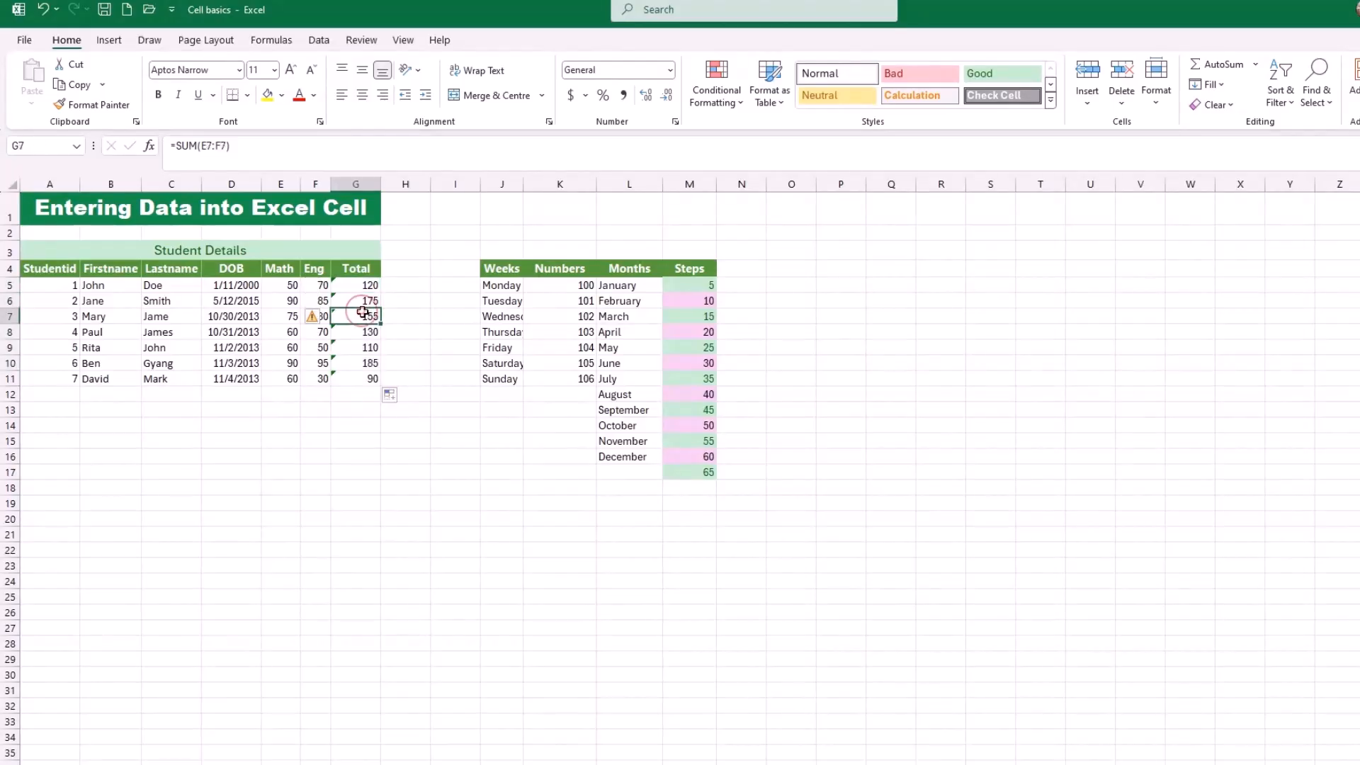
left_click(294, 316)
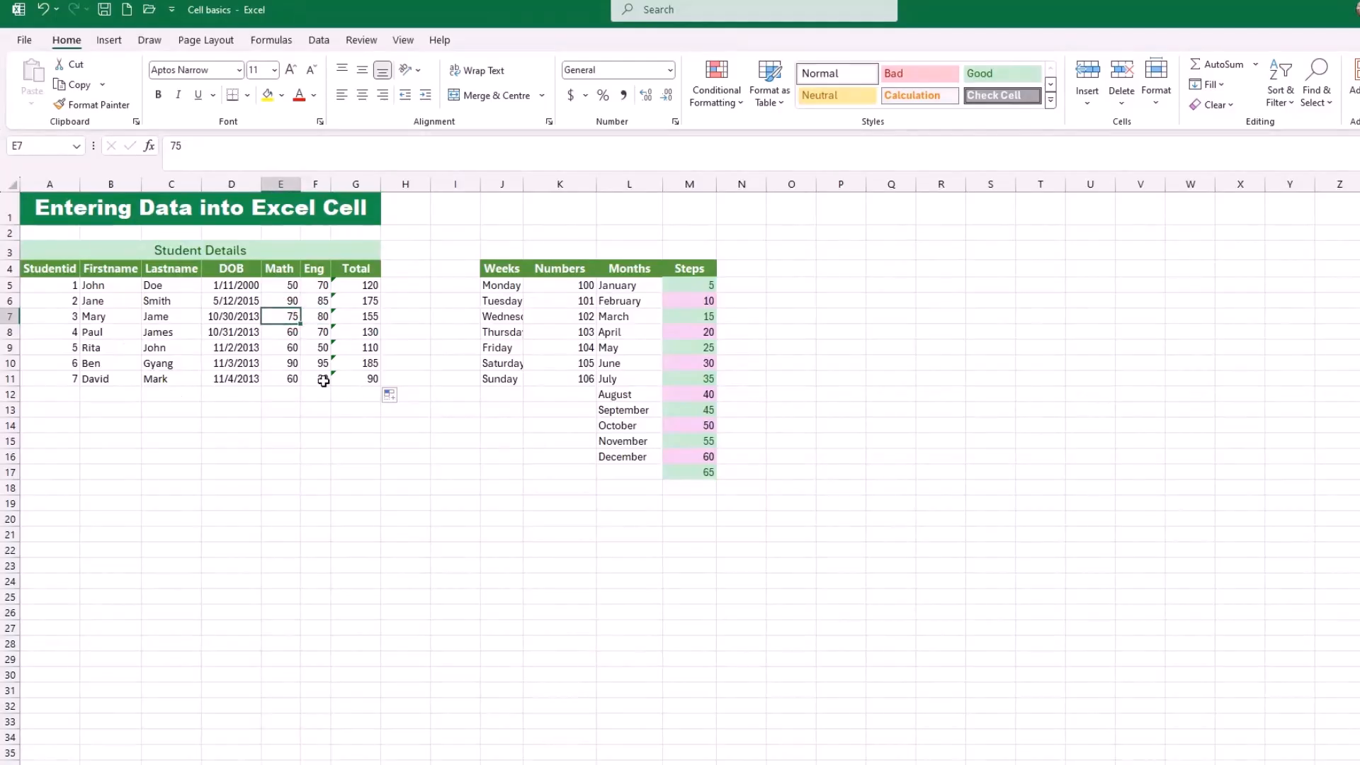
left_click(358, 362)
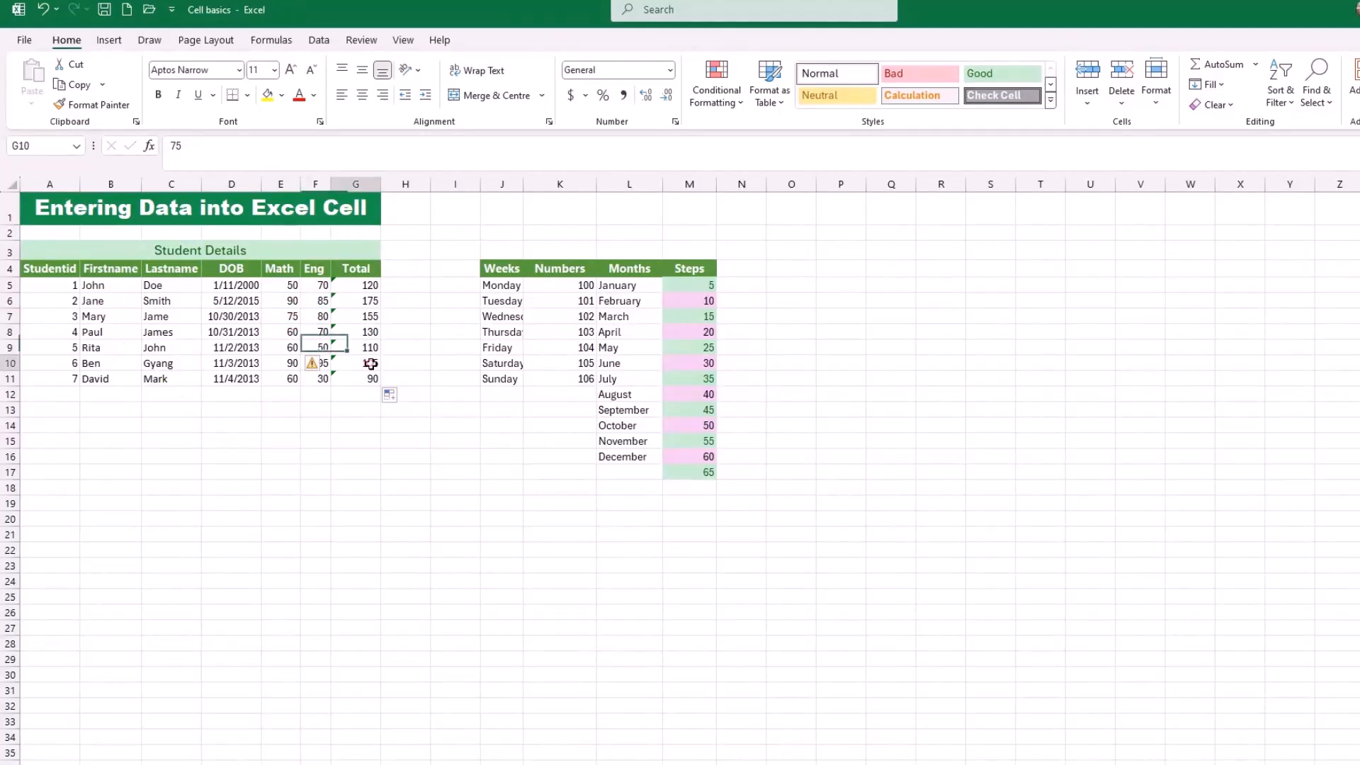
key("ctrl+z")
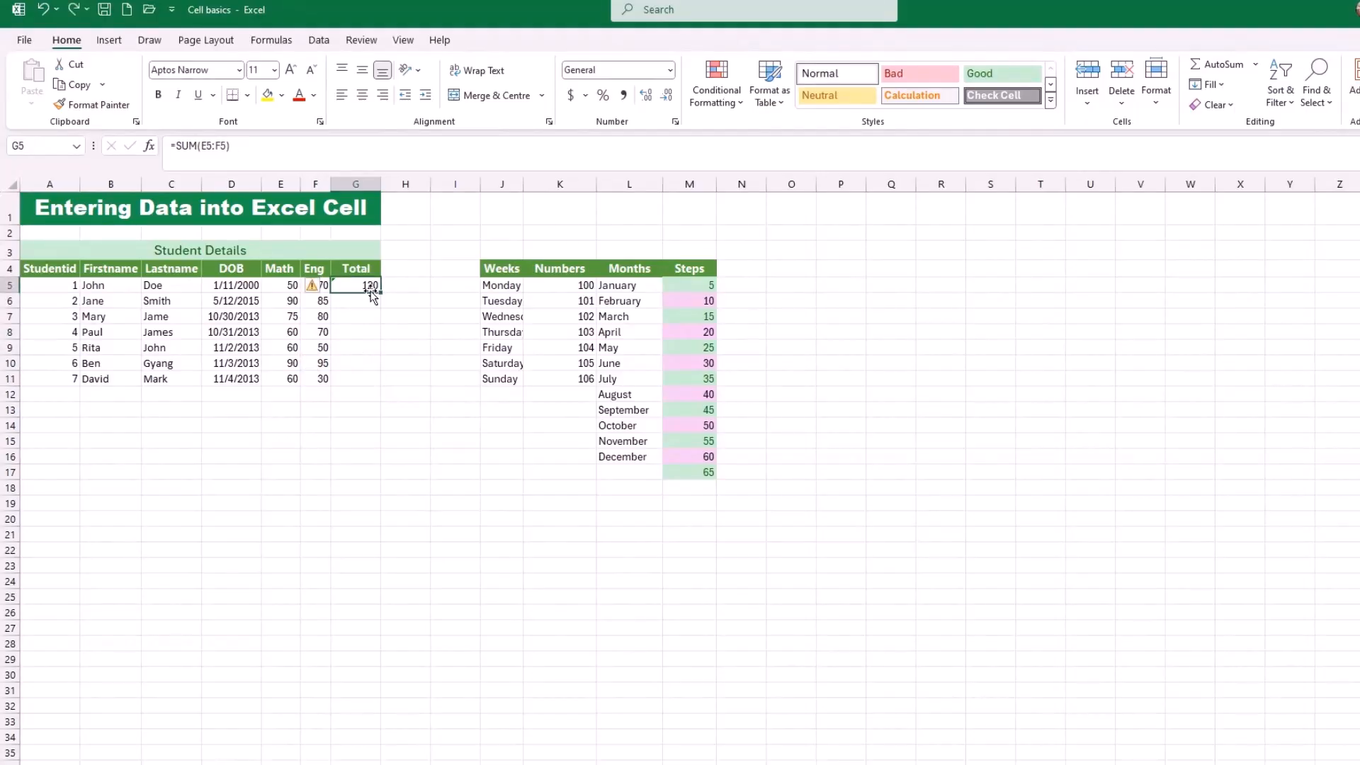
Auto-fill the SUM formula from cell G5 down to the last student row at G11
mouse_move(379, 291)
left_mouse_down()
mouse_move(389, 352)
mouse_move(377, 374)
mouse_move(378, 289)
left_mouse_up()
double_click(379, 291)
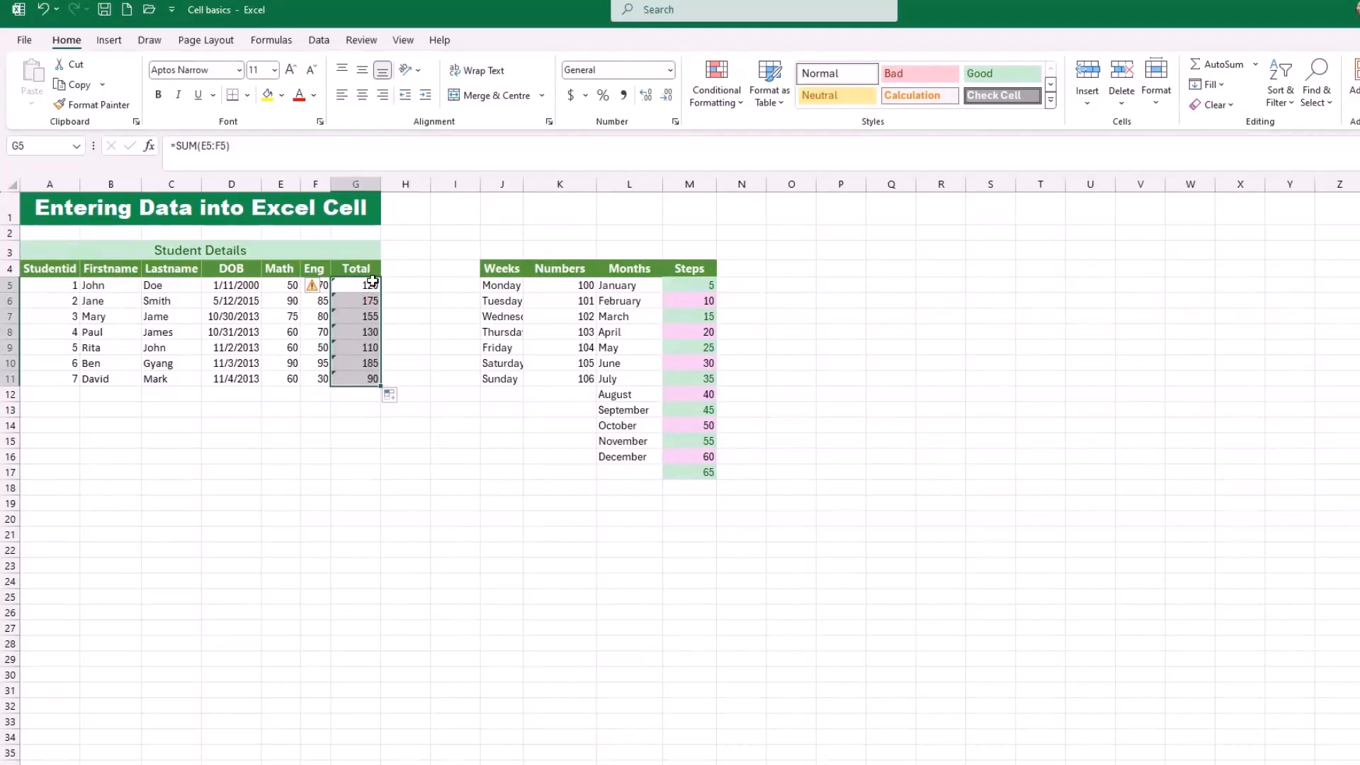